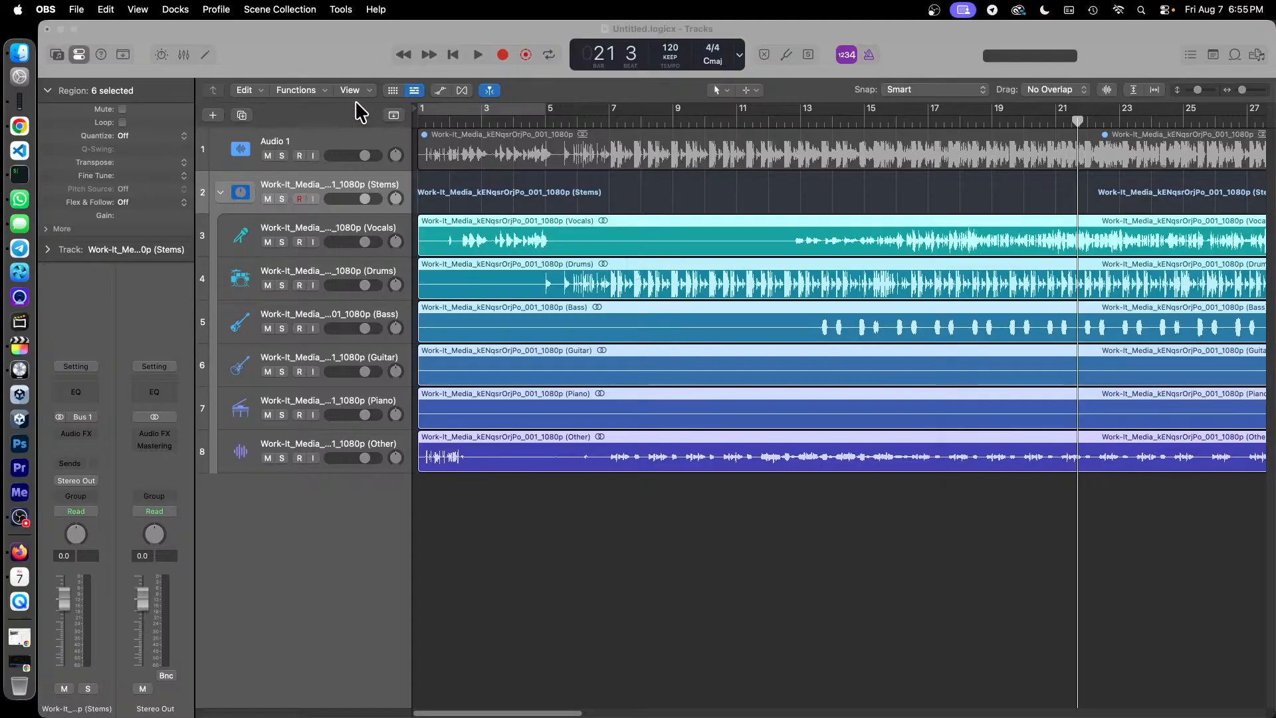
# Locate the Stem Splitter processing command for the audio region on the Audio 1 track without running it
pyautogui.click(162, 42)
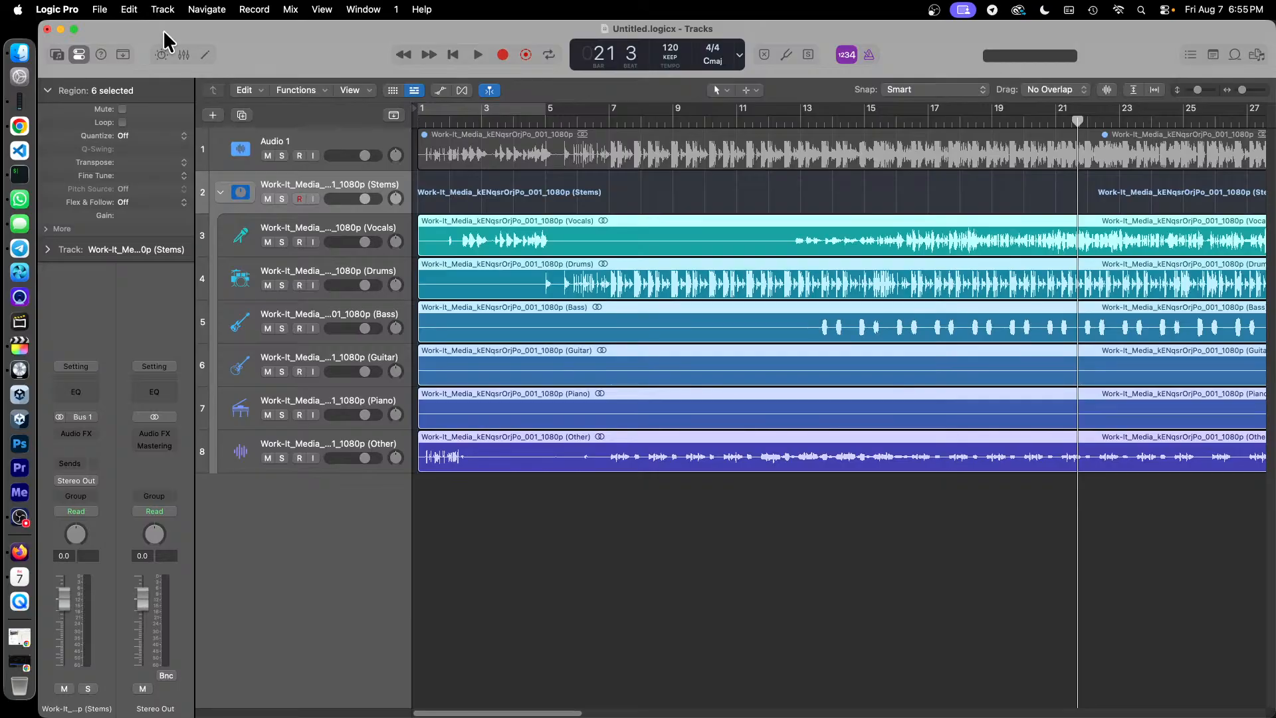
pyautogui.rightClick(543, 153)
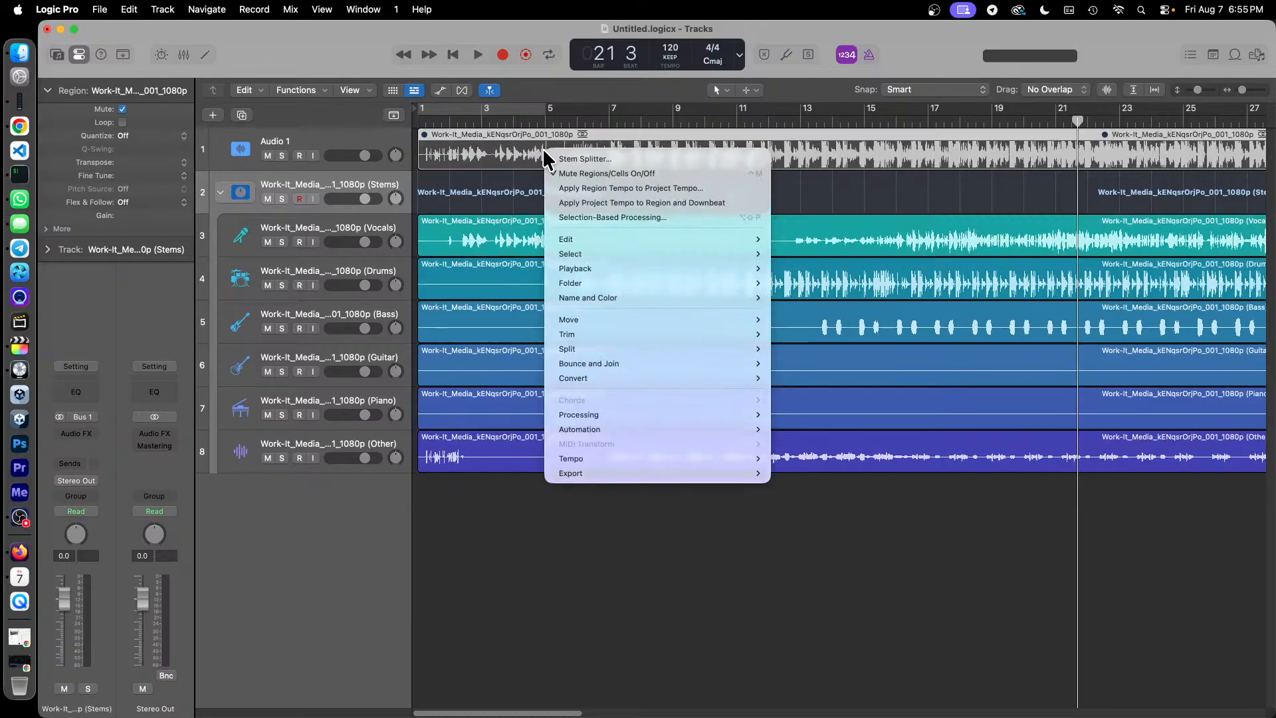
pyautogui.click(341, 45)
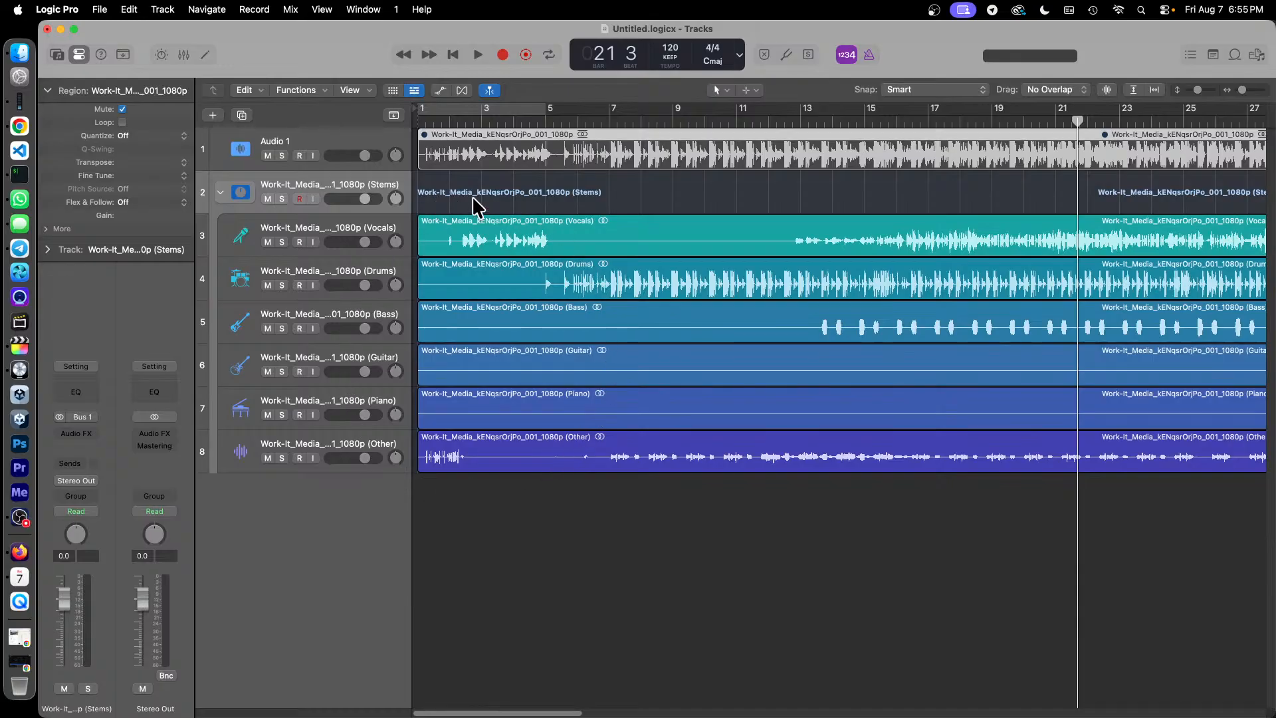
pyautogui.rightClick(504, 151)
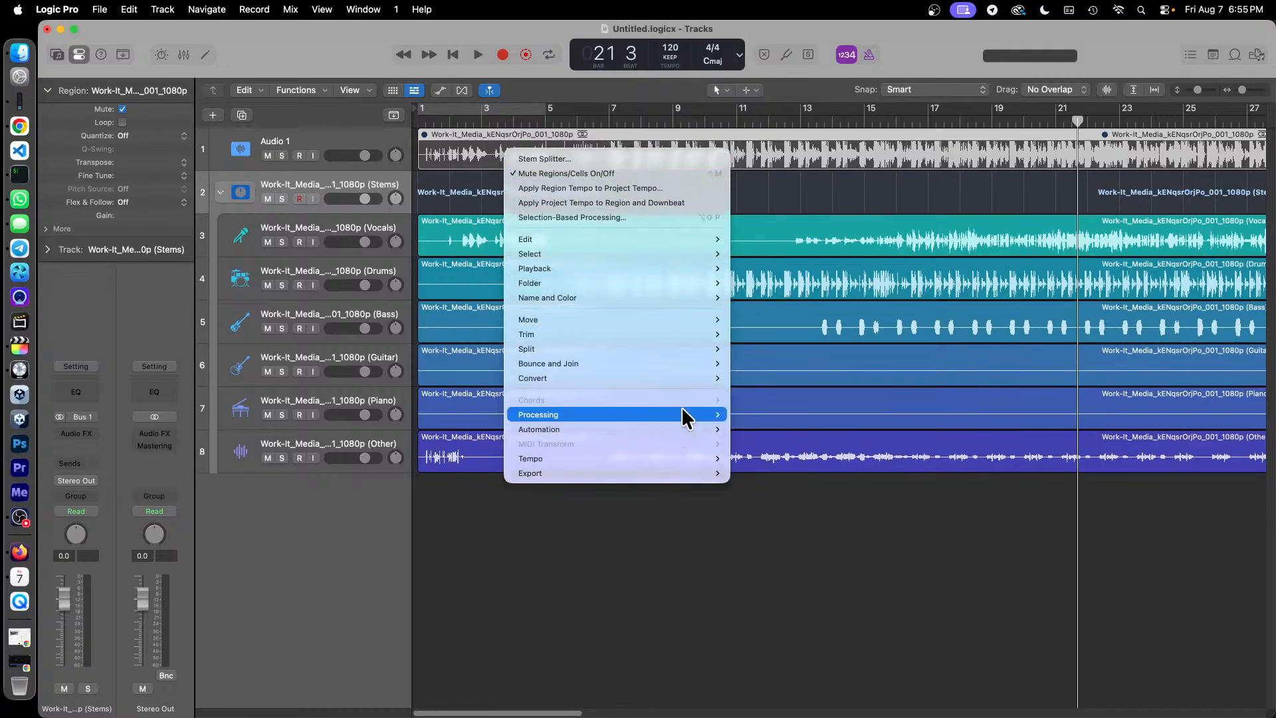
pyautogui.moveTo(683, 410)
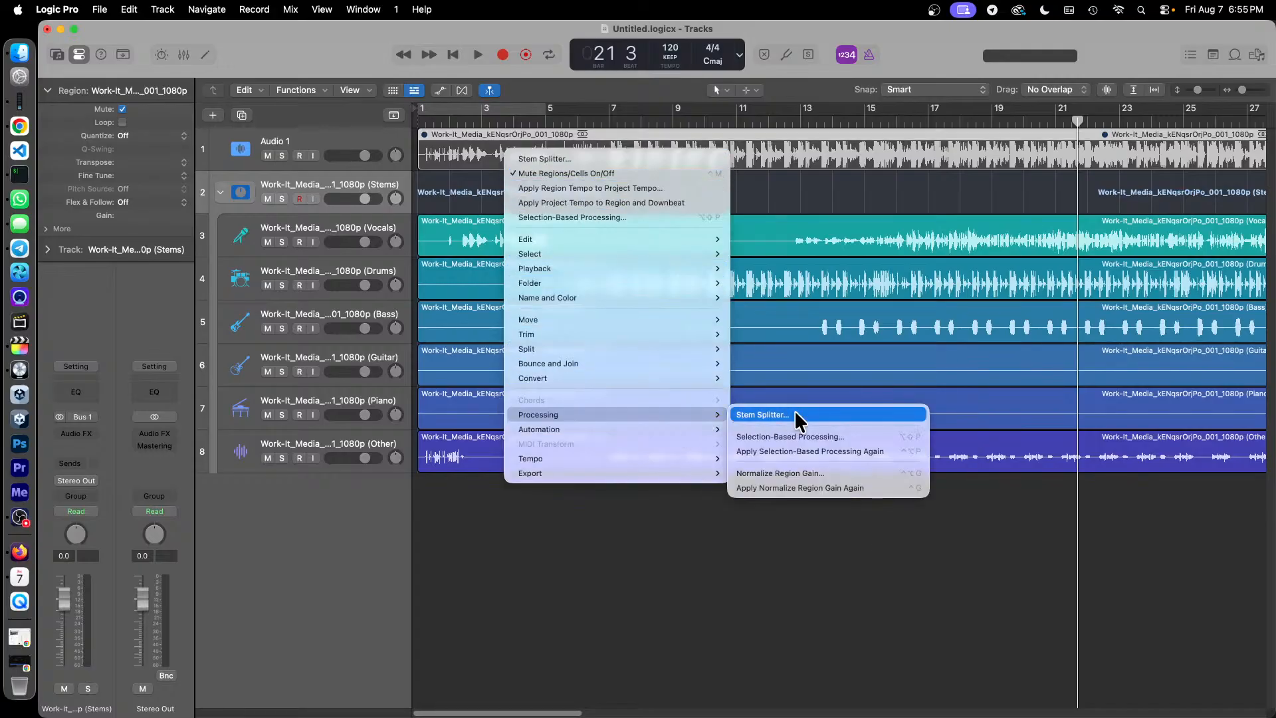
pyautogui.click(646, 558)
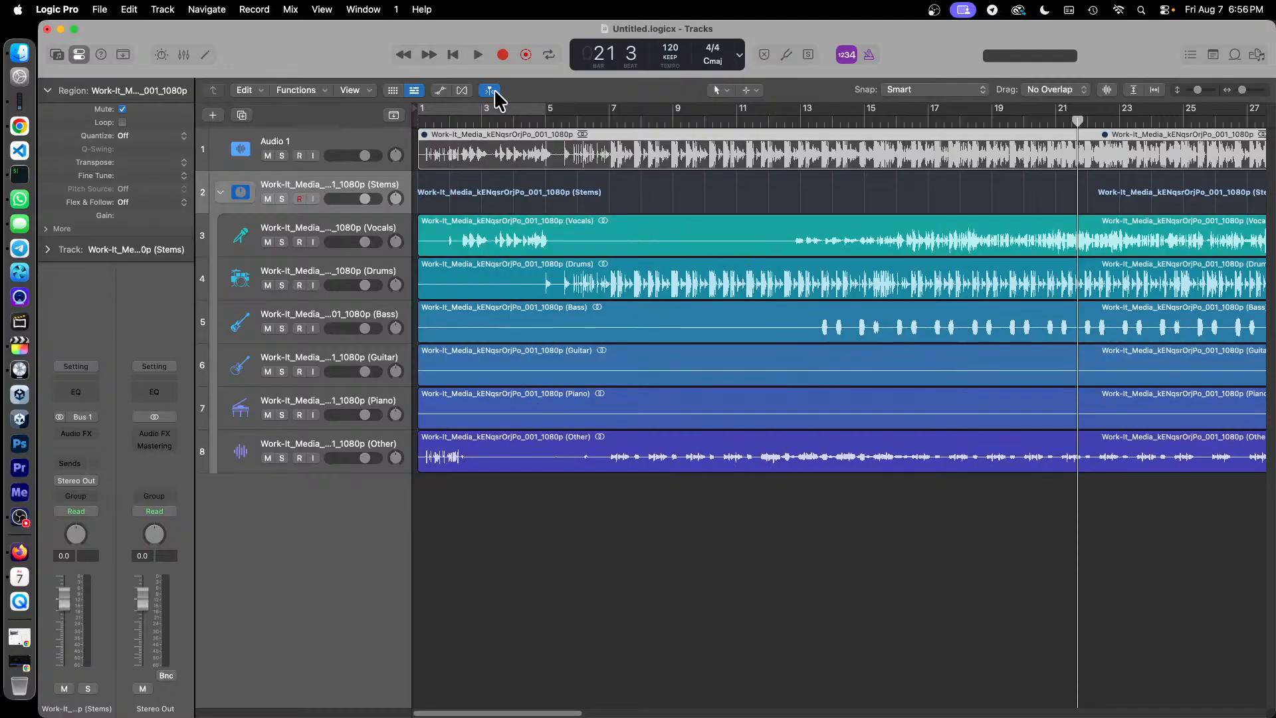
# Review the settings for exporting all tracks as audio files, and leave without exporting
pyautogui.click(99, 8)
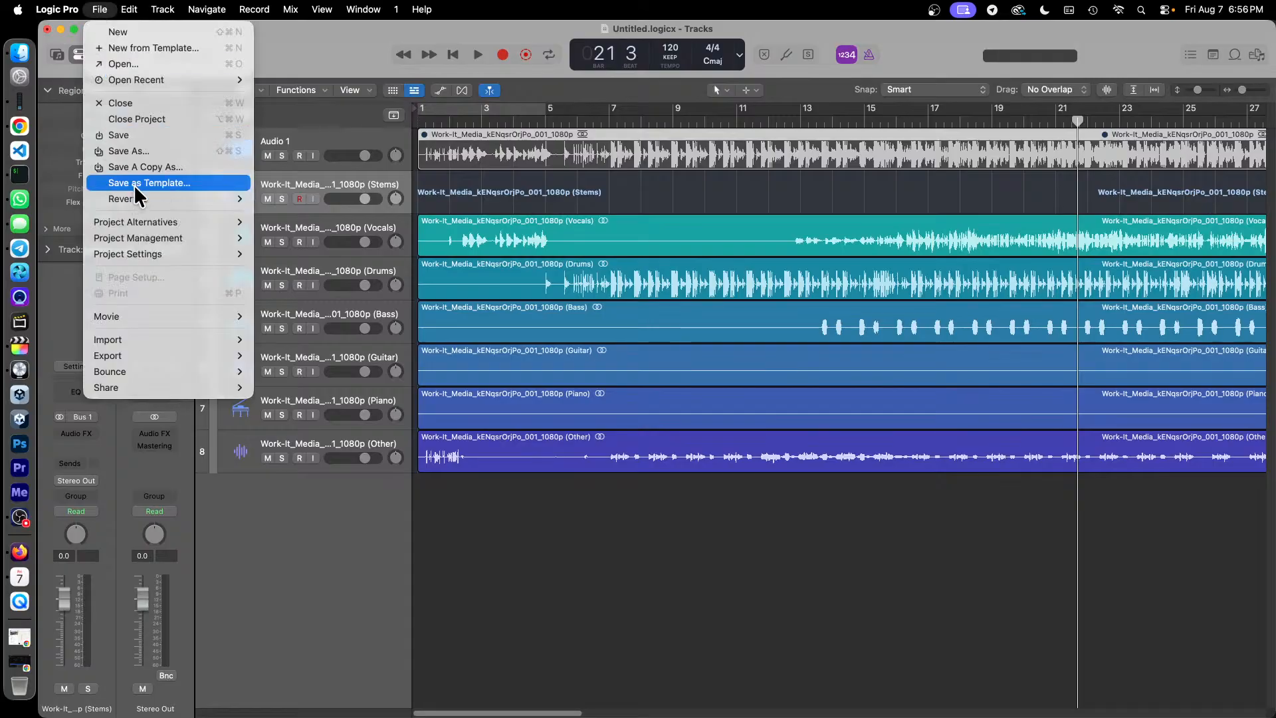
pyautogui.moveTo(202, 354)
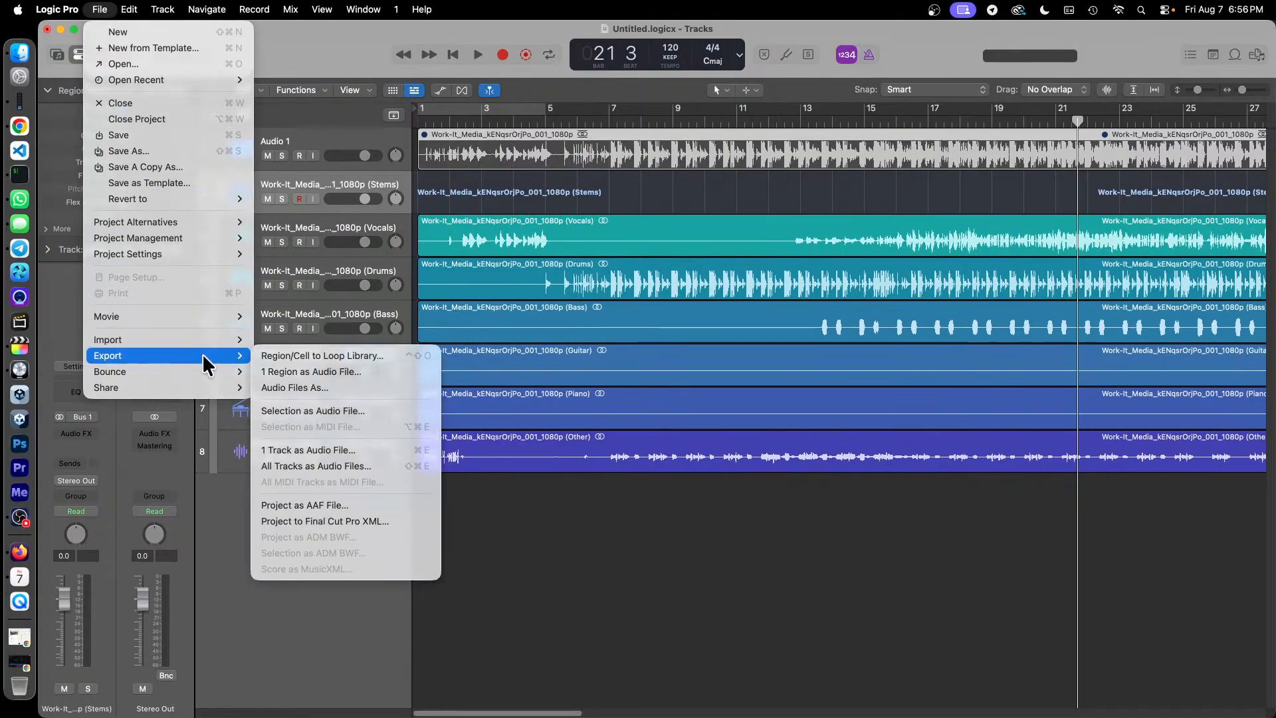
pyautogui.click(364, 465)
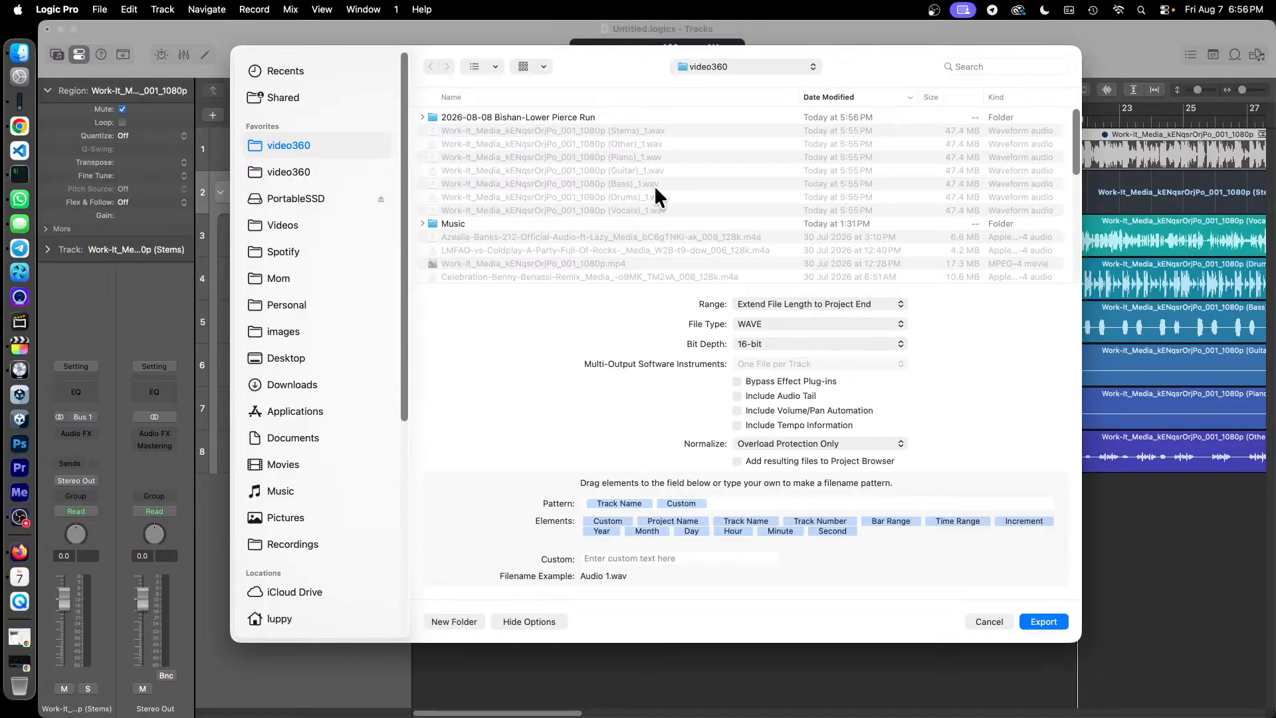
pyautogui.click(989, 621)
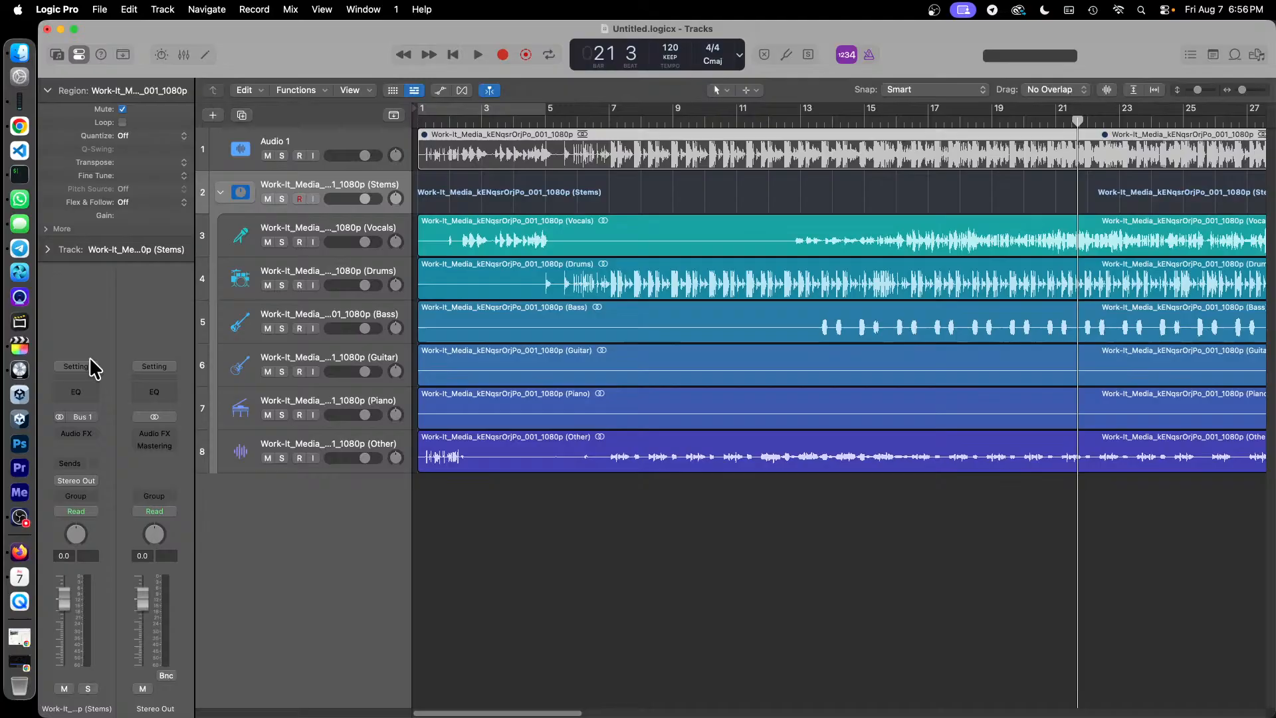
# Switch to Final Cut Pro and rename the 7-8-26 event to work-in
pyautogui.click(16, 344)
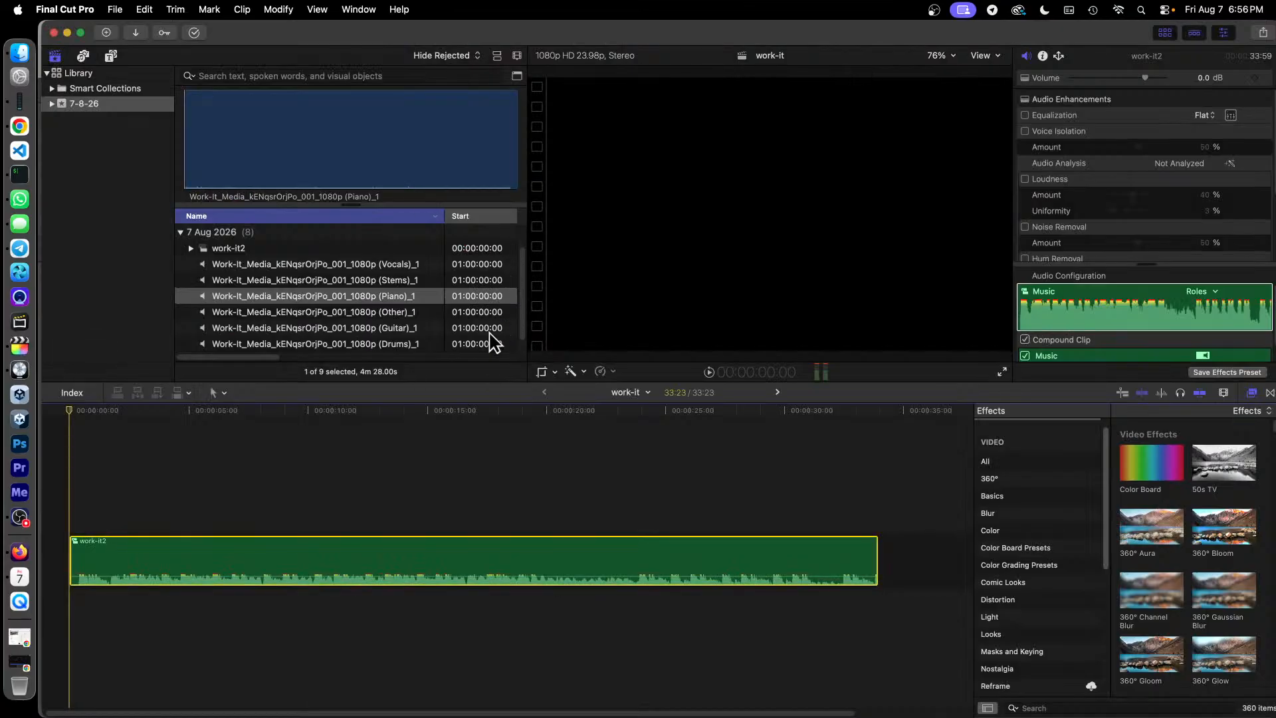
pyautogui.click(346, 115)
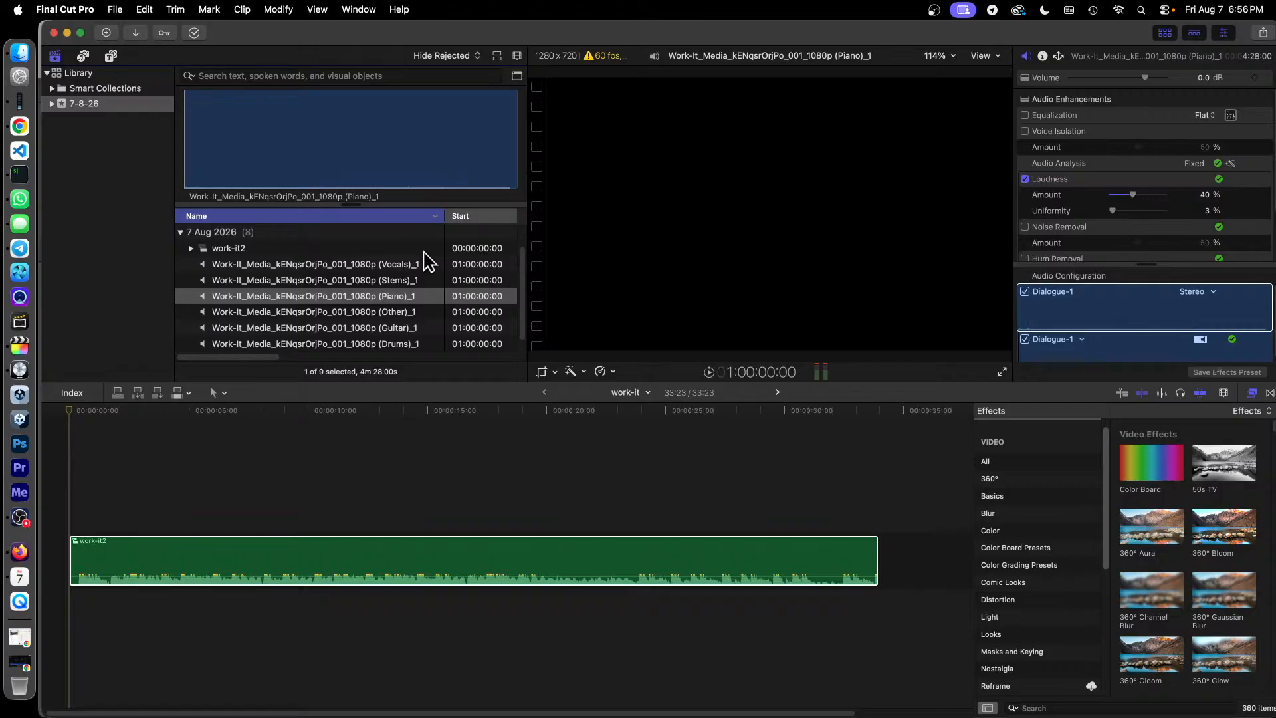
pyautogui.rightClick(87, 105)
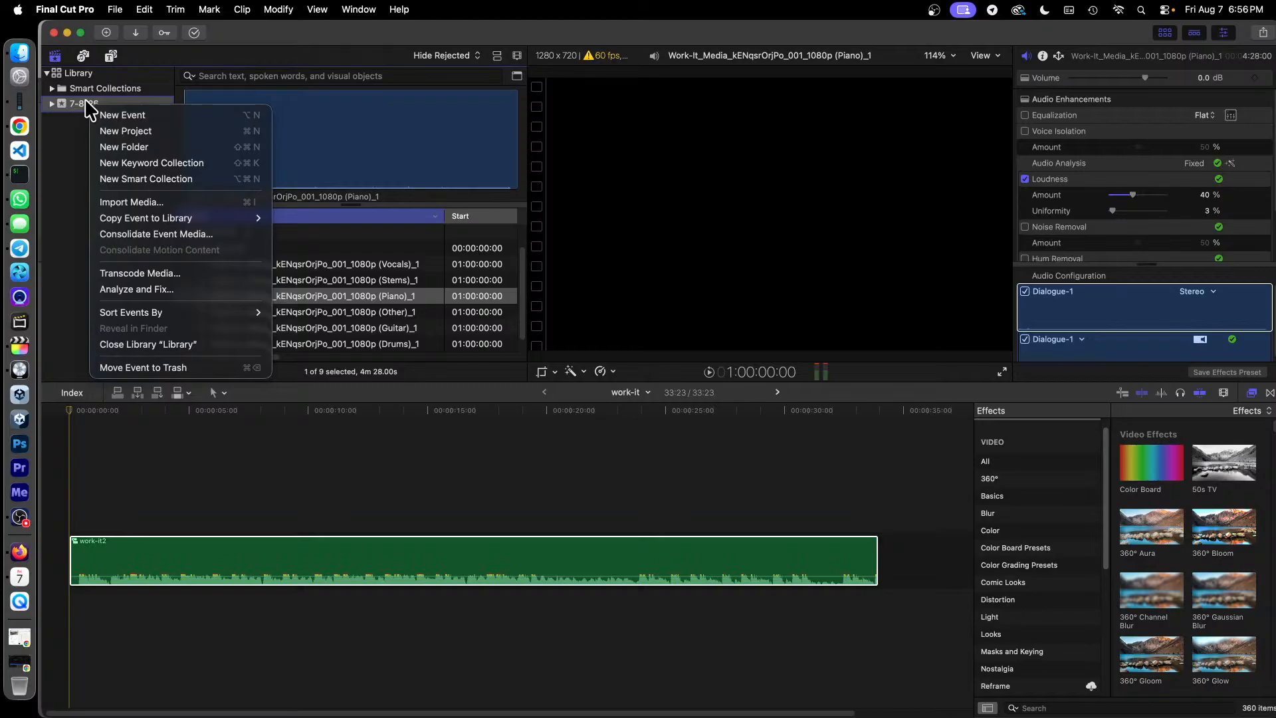
pyautogui.click(85, 101)
pyautogui.click(87, 103)
pyautogui.rightClick(90, 105)
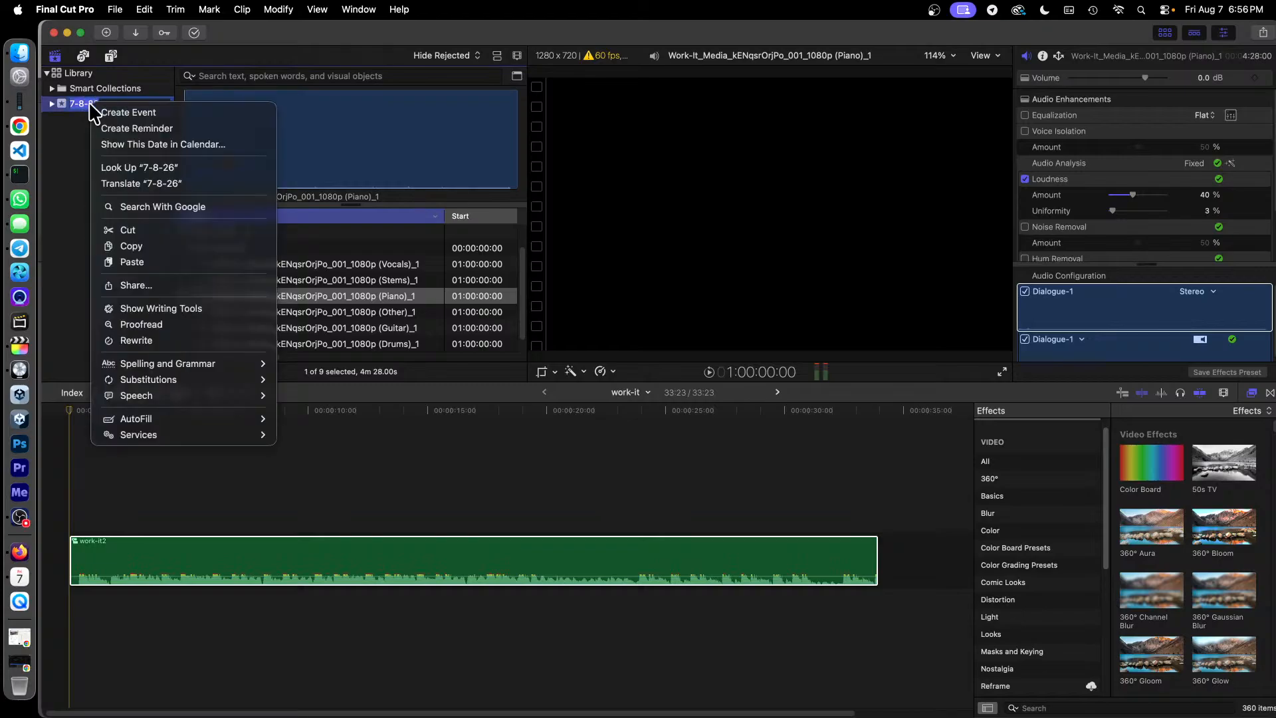
pyautogui.click(81, 105)
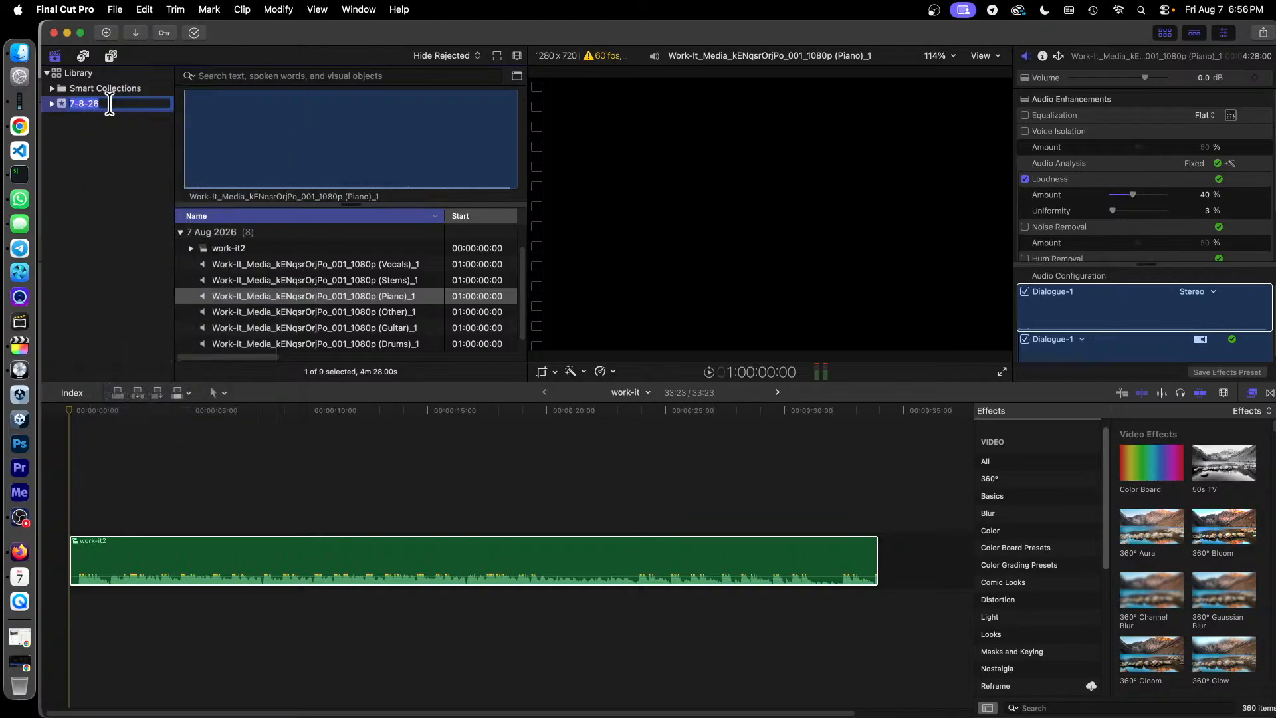
pyautogui.doubleClick(110, 104)
pyautogui.write('work-in')
pyautogui.press('Return')
# Review the exported stem WAV files and media import options for the work-in event, and close without importing
pyautogui.rightClick(97, 105)
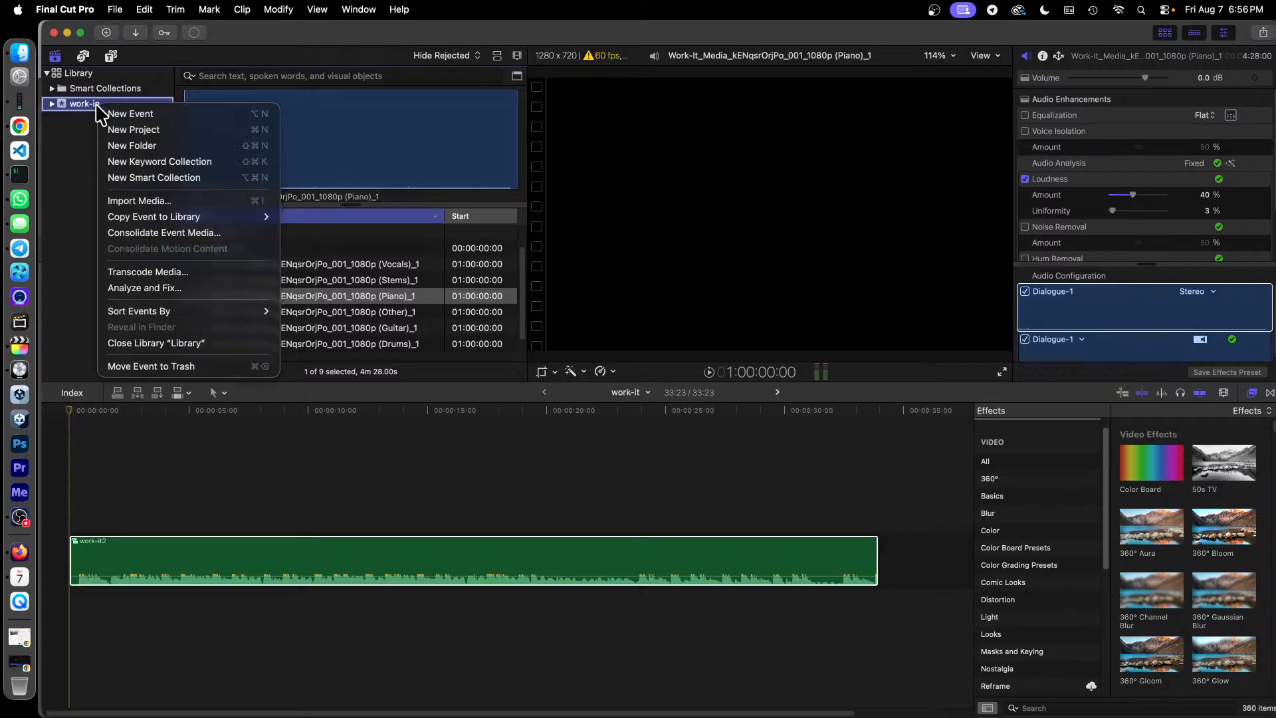
pyautogui.click(72, 170)
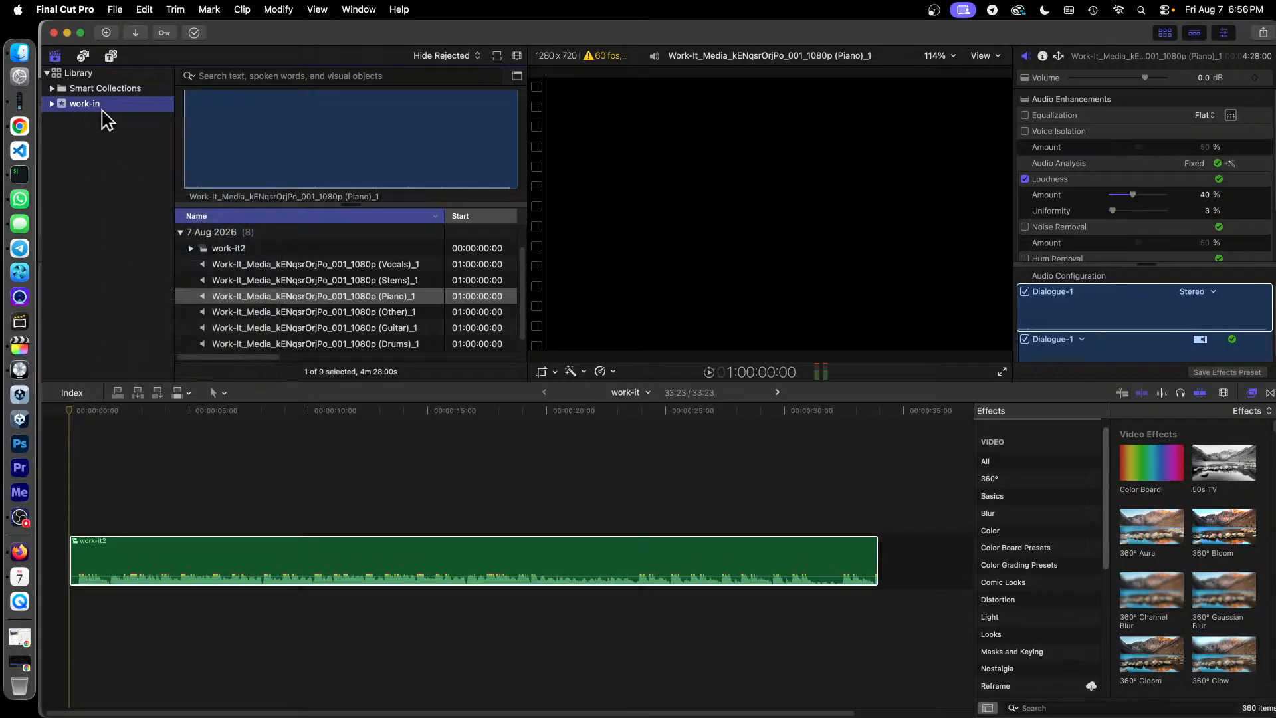
pyautogui.rightClick(108, 106)
pyautogui.click(205, 202)
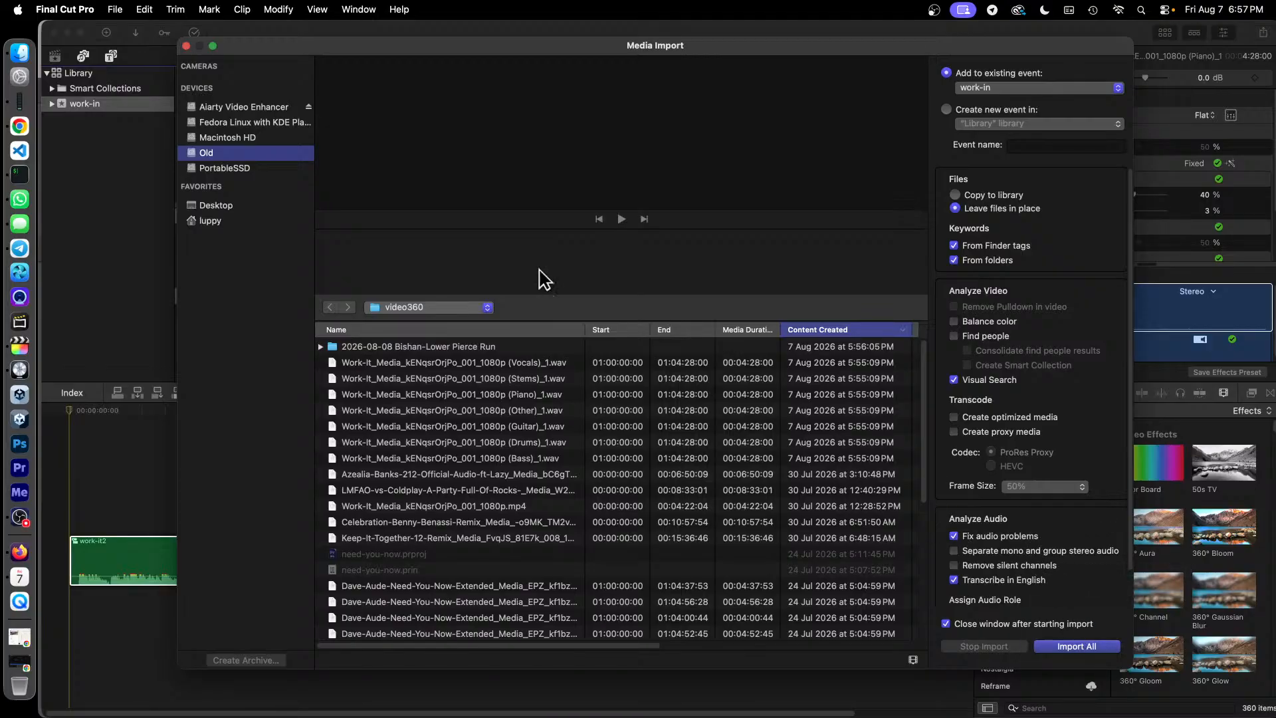
pyautogui.click(187, 46)
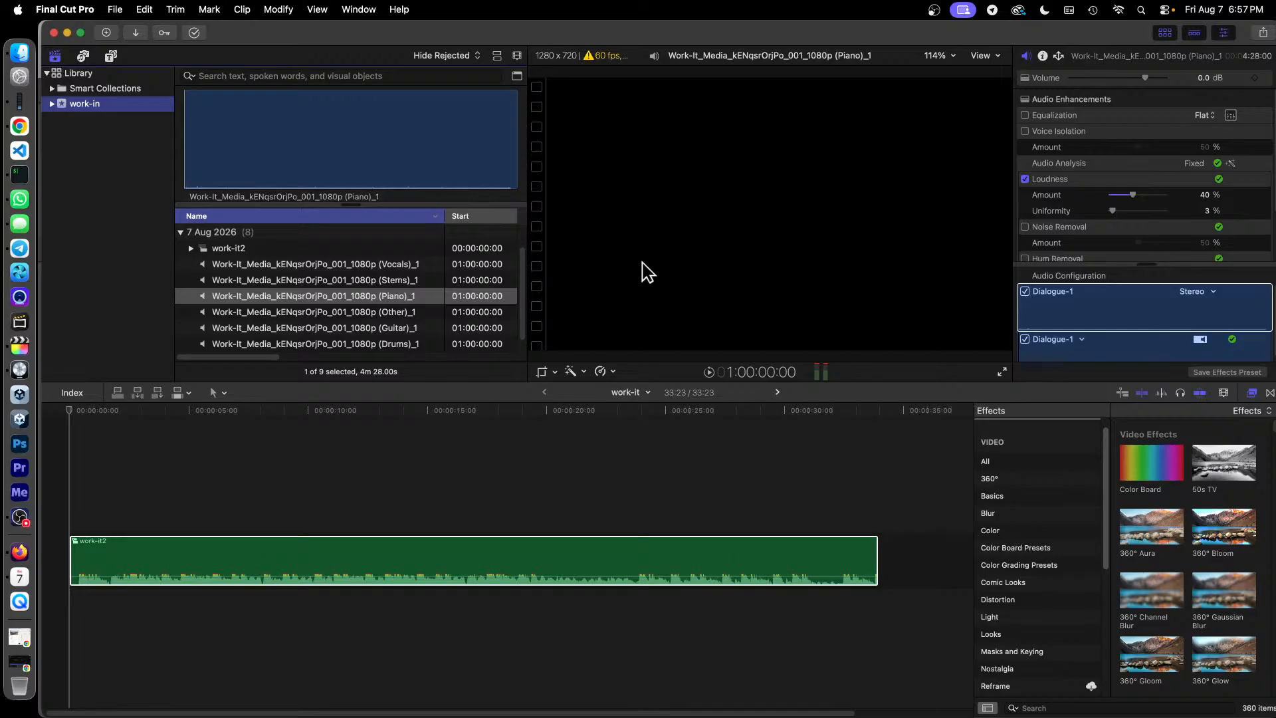
# Select the Stems audio clip in the browser and look over its available clip commands, including New Compound Clip
pyautogui.click(380, 296)
pyautogui.click(380, 282)
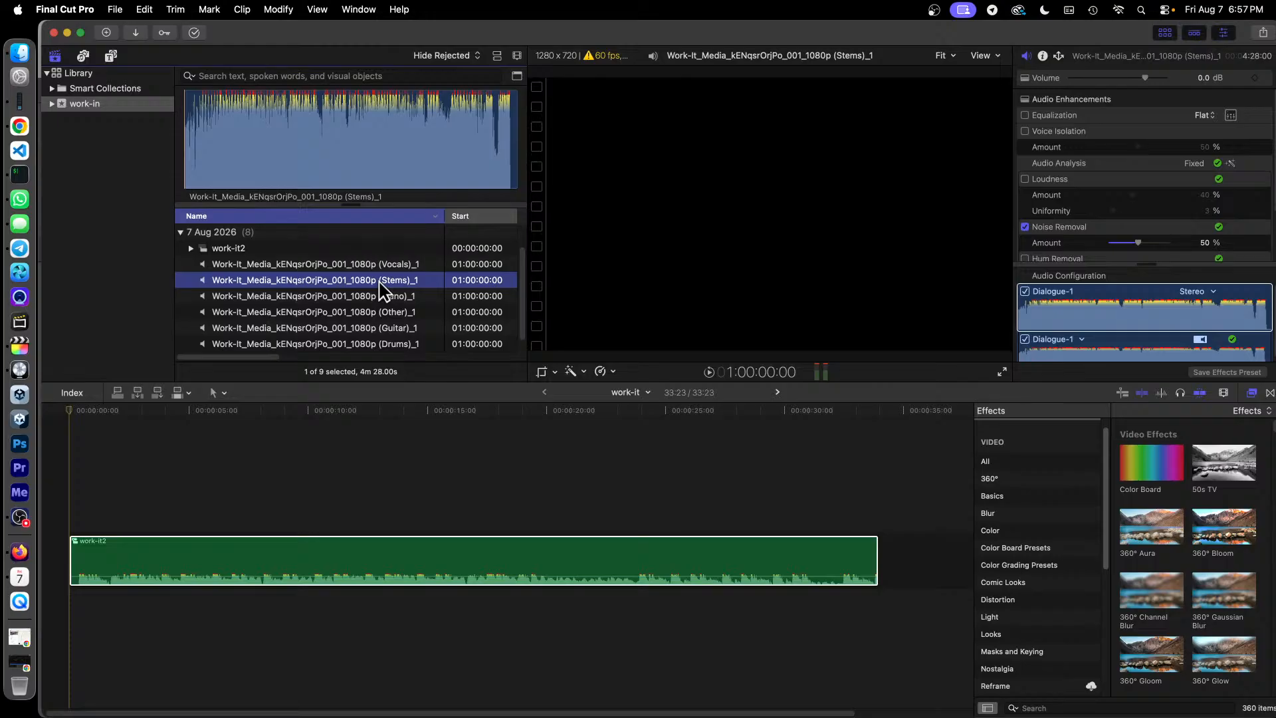
pyautogui.rightClick(383, 291)
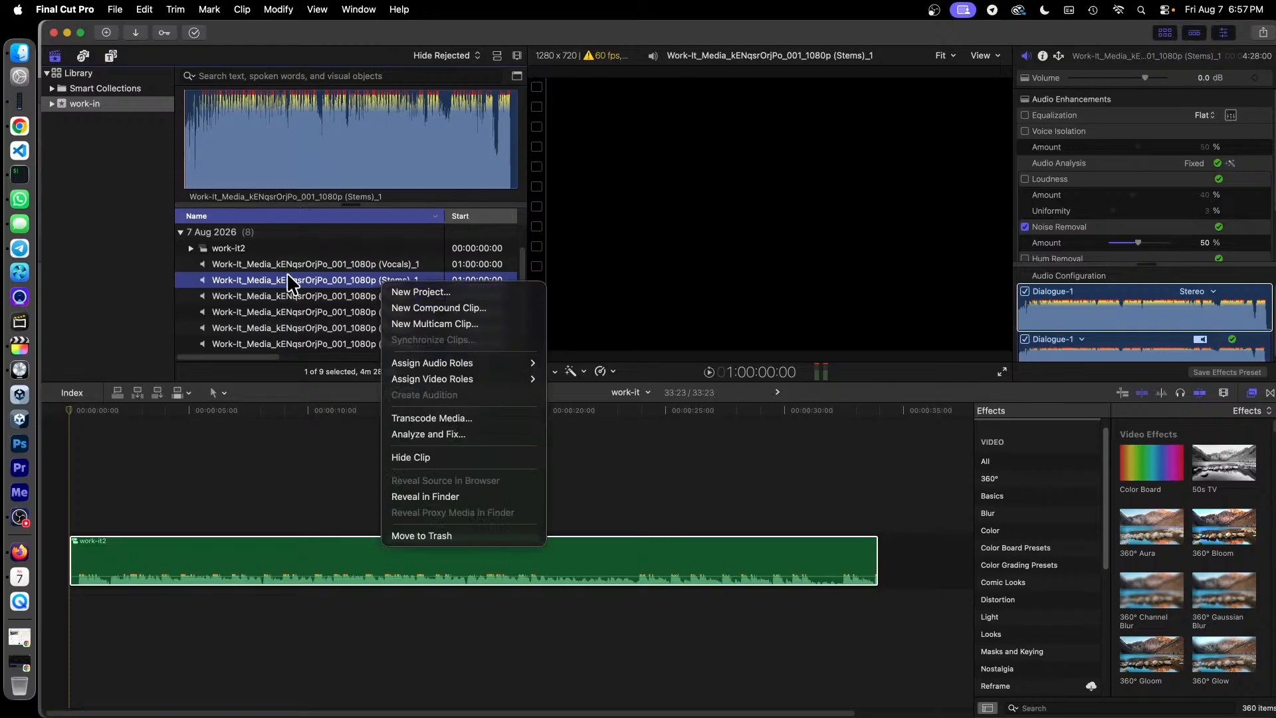
pyautogui.click(99, 297)
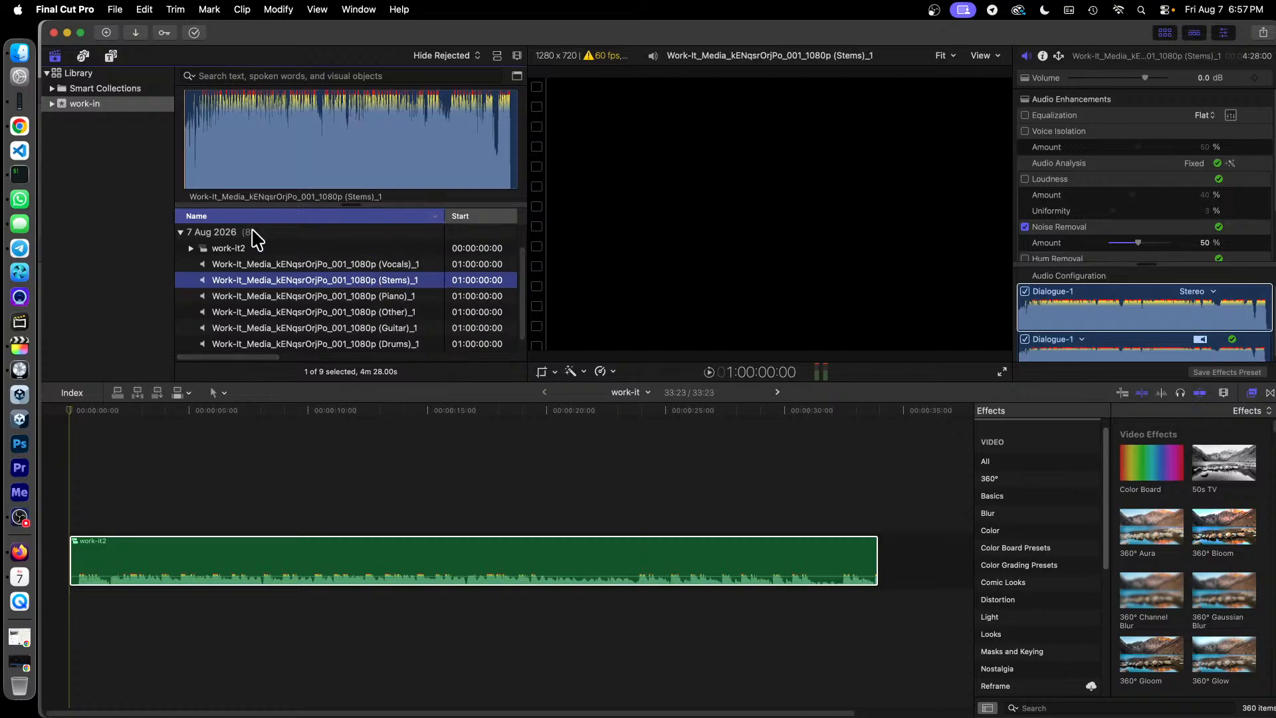
pyautogui.scroll(-1, 410, 264)
pyautogui.scroll(3, 410, 264)
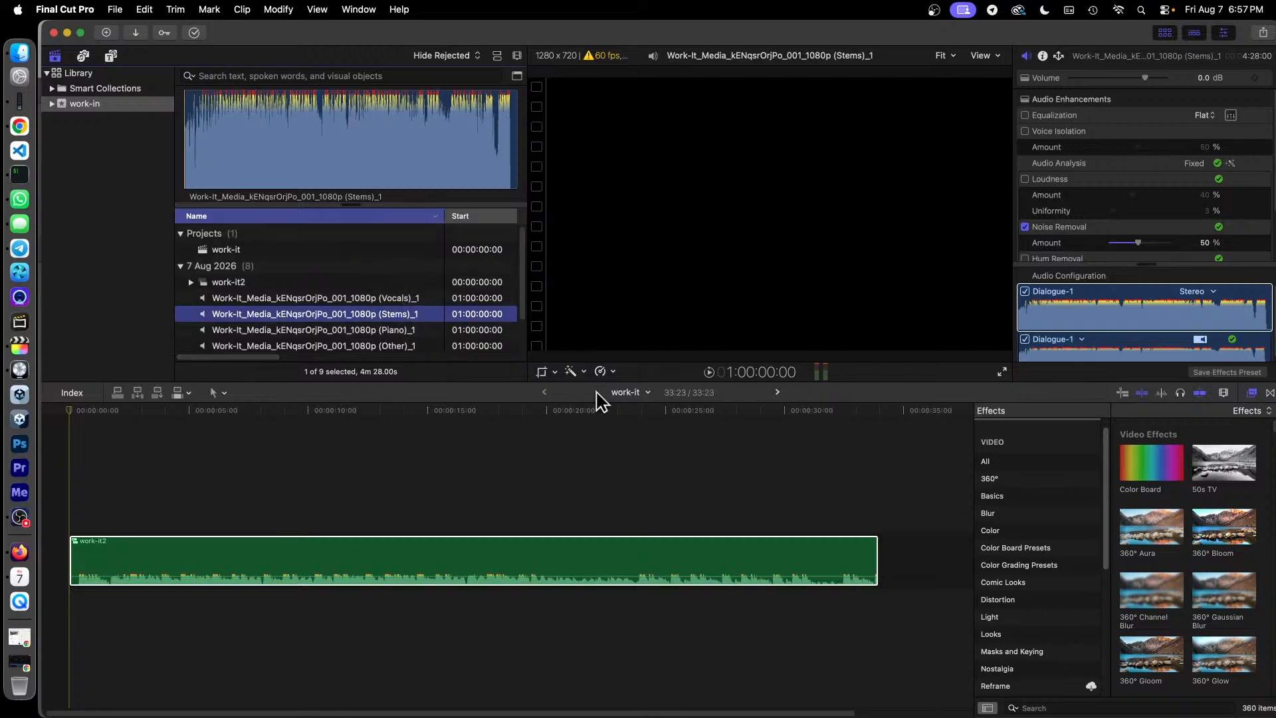
pyautogui.click(642, 395)
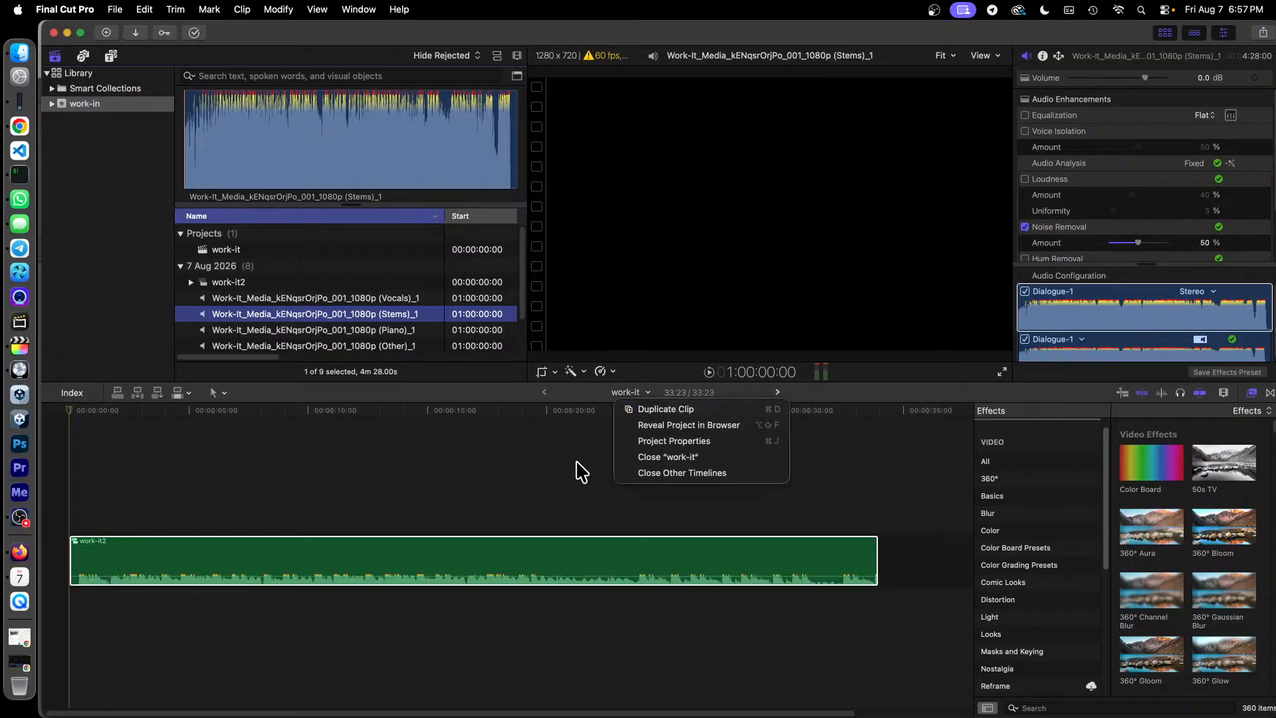
pyautogui.click(565, 478)
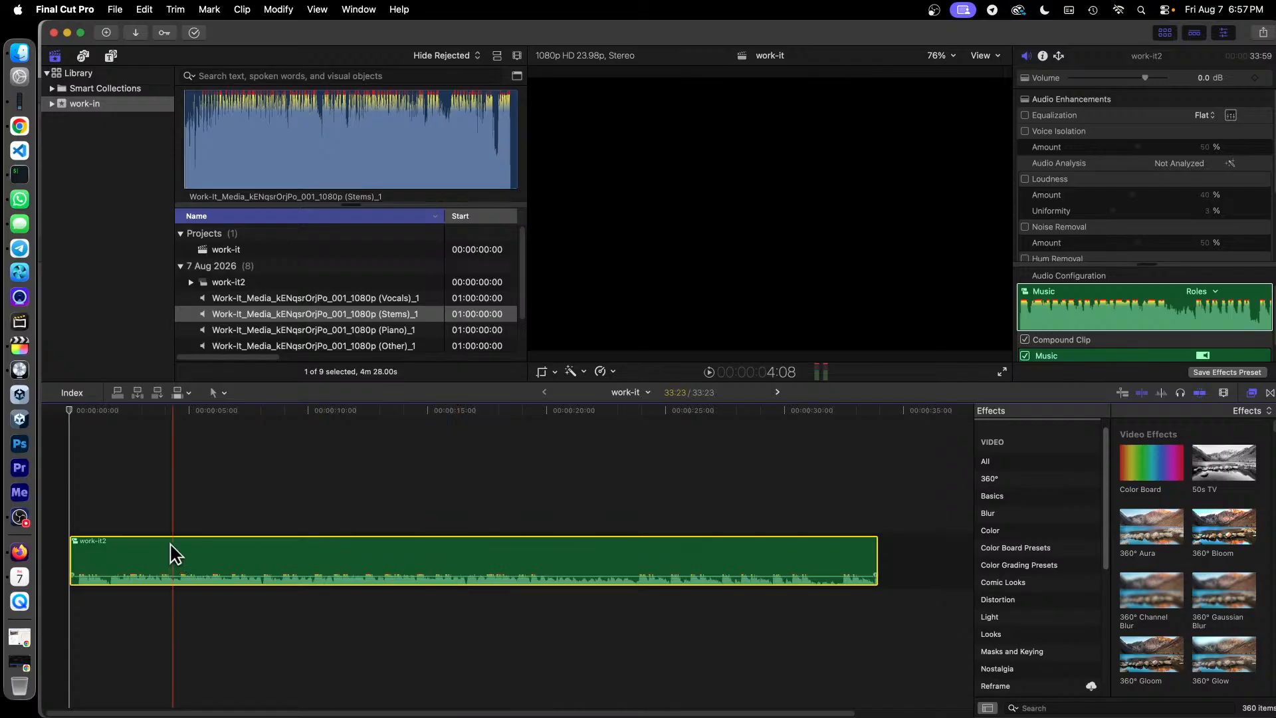
# Open the work-it2 compound clip and examine the Beat Detection setting in the Stems clip's audio properties
pyautogui.doubleClick(357, 558)
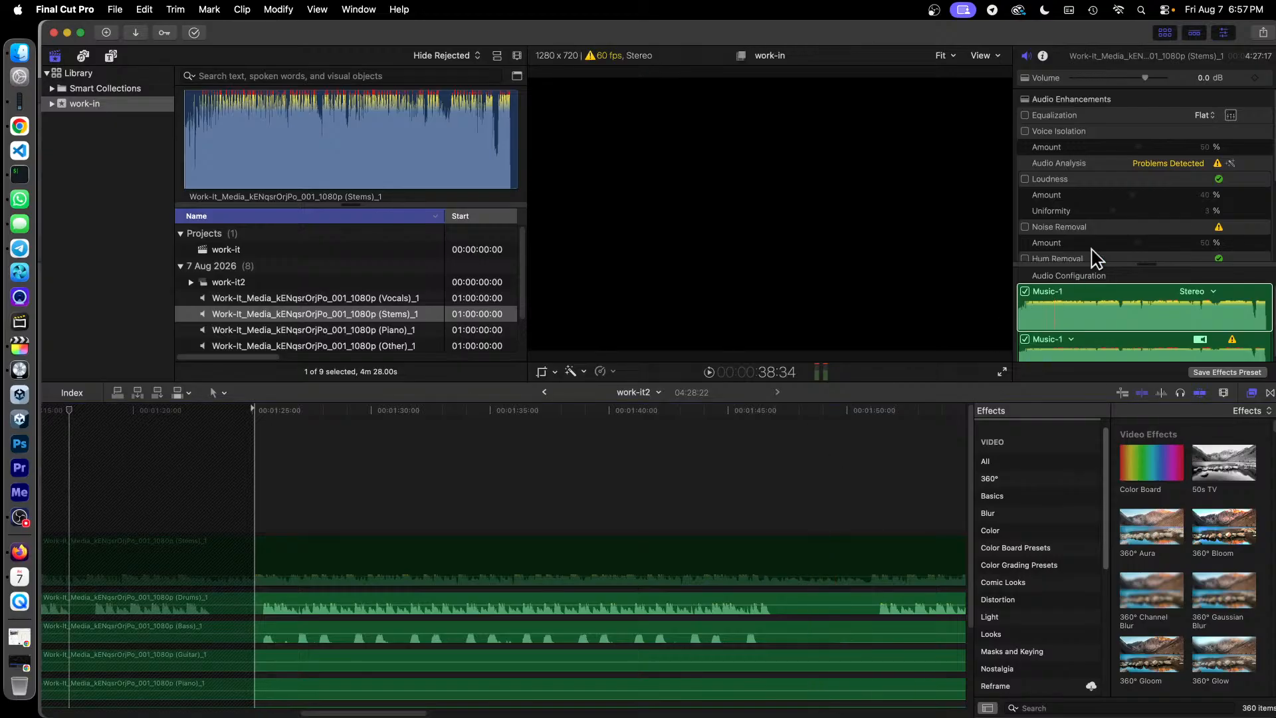
pyautogui.scroll(-2, 1129, 200)
pyautogui.scroll(-3, 1133, 197)
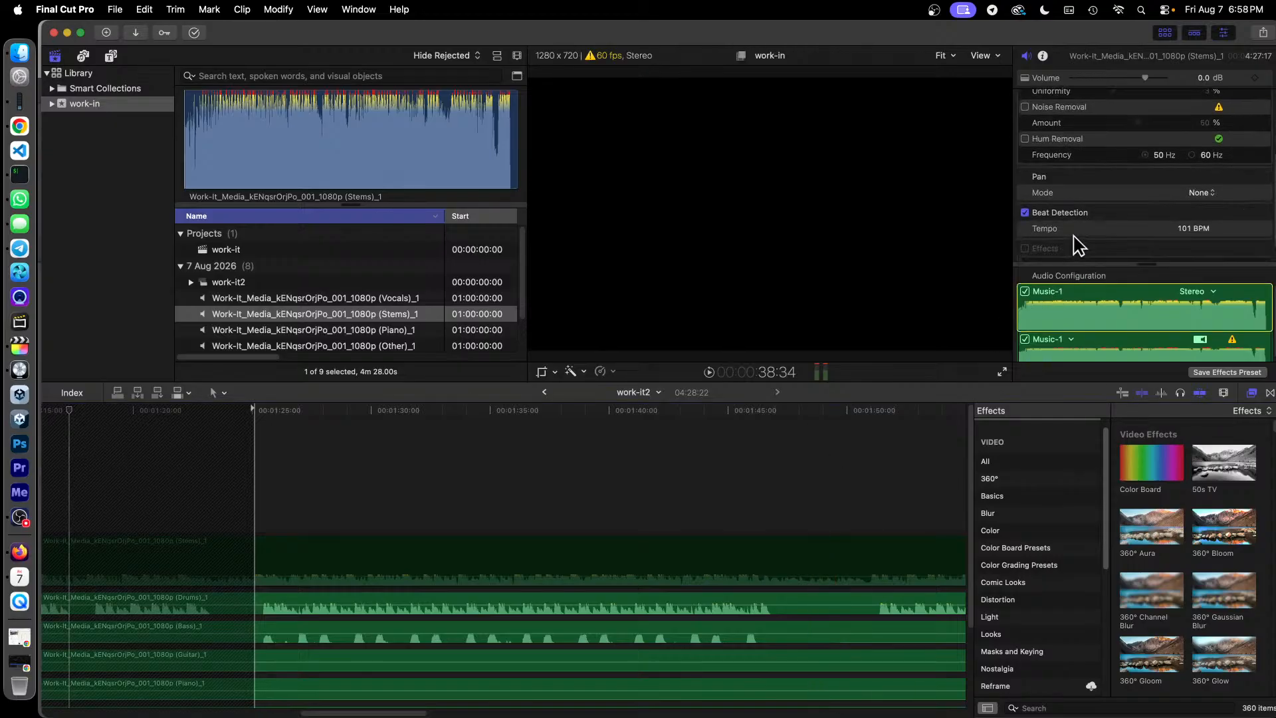
pyautogui.scroll(-2, 1077, 244)
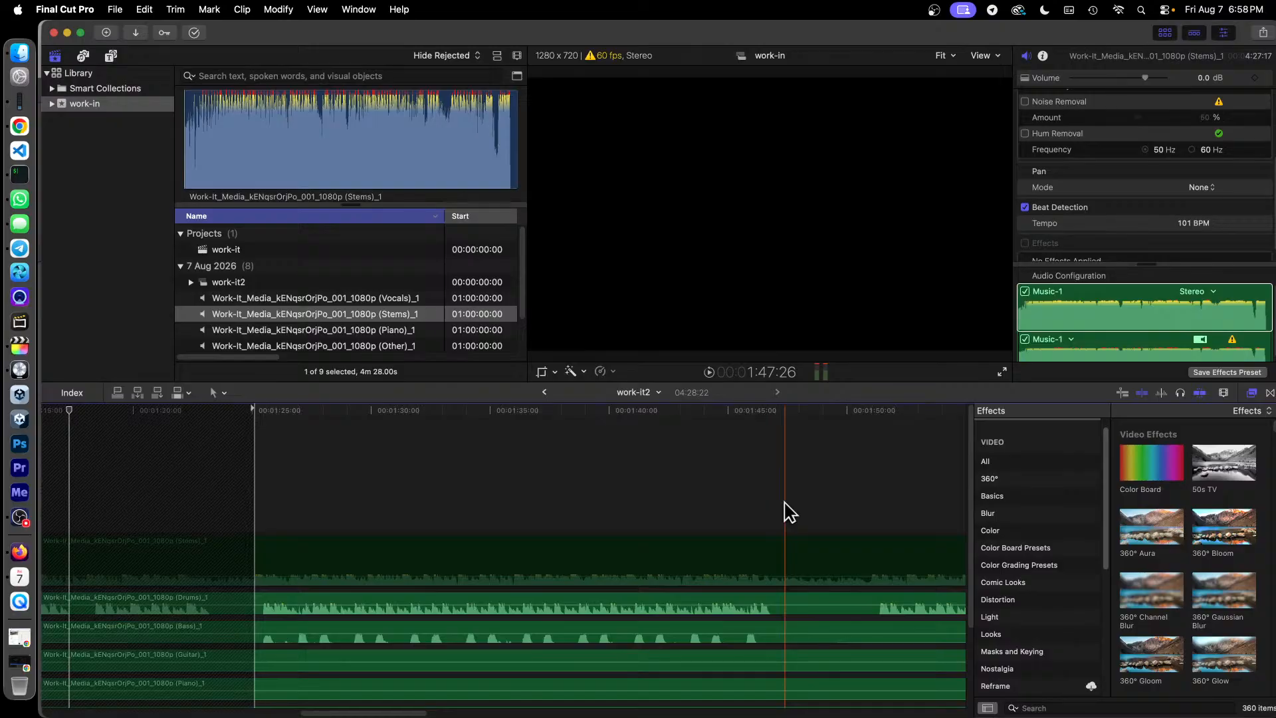
# Return to the work-it project and check the audio properties of the work-it2 compound clip for Beat Detection
pyautogui.click(545, 393)
pyautogui.click(404, 557)
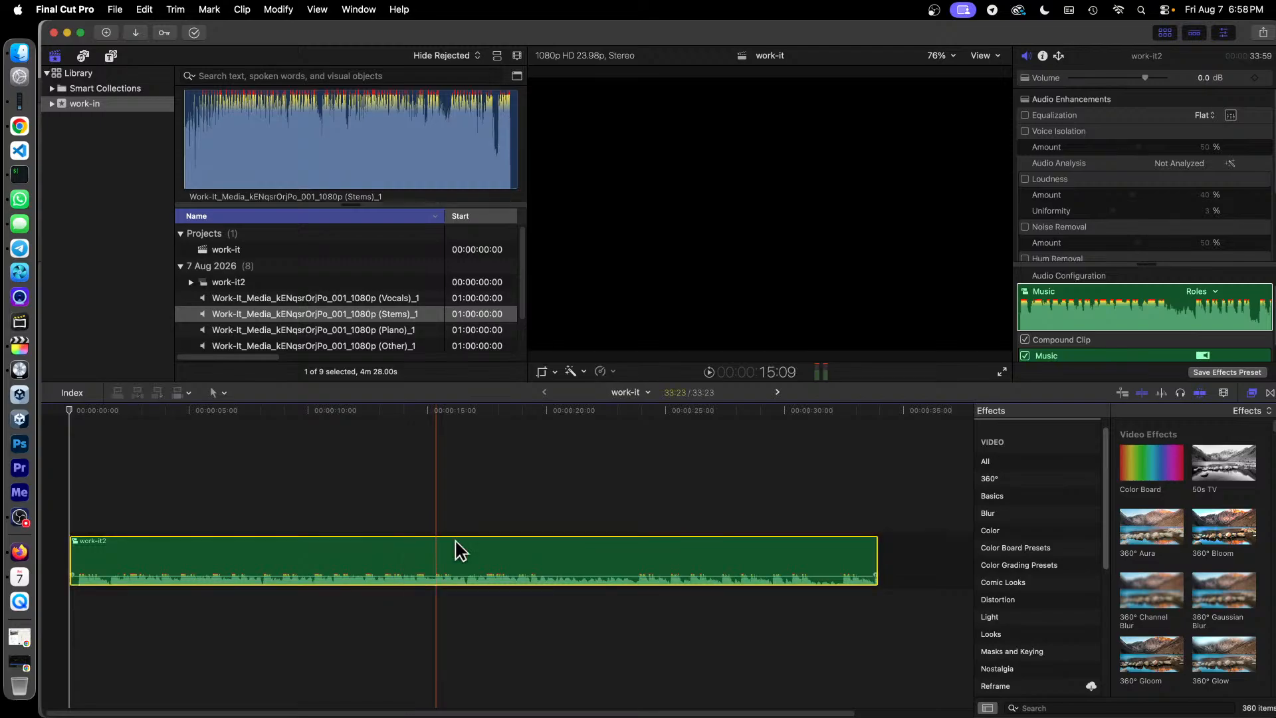
pyautogui.scroll(-5, 1145, 145)
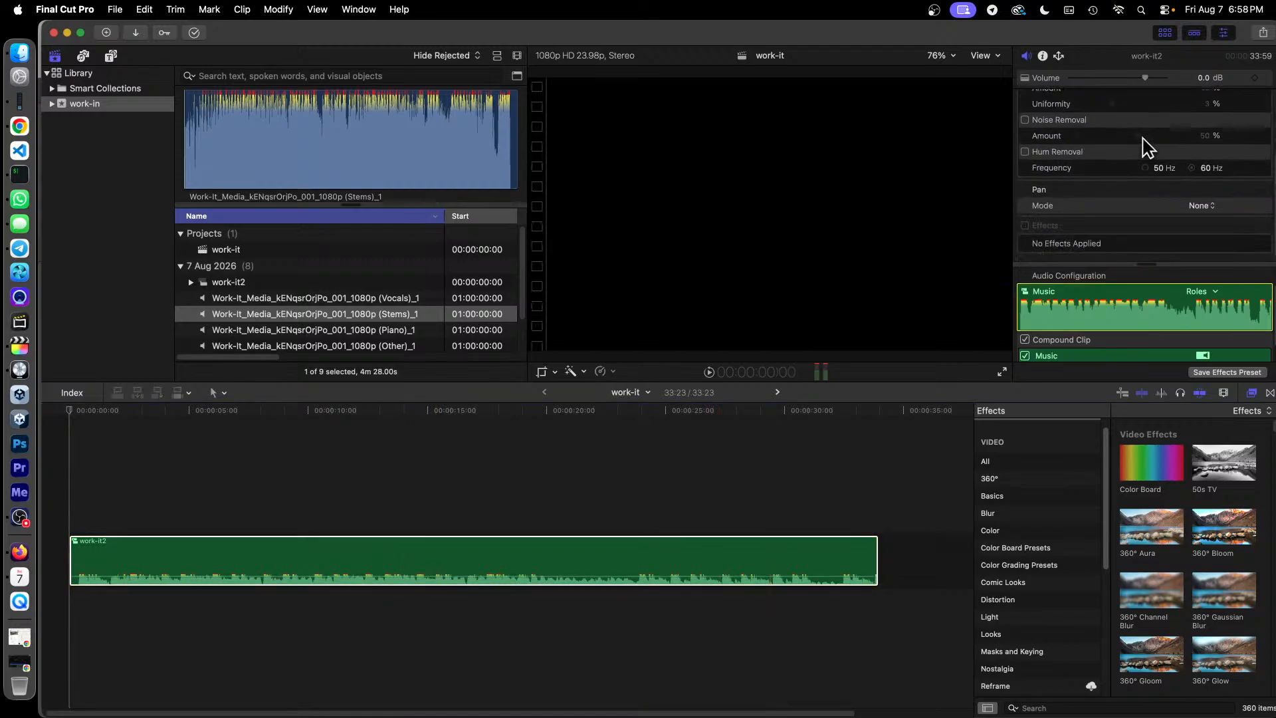
pyautogui.scroll(1, 1144, 143)
pyautogui.scroll(-1, 1144, 144)
pyautogui.scroll(3, 1130, 186)
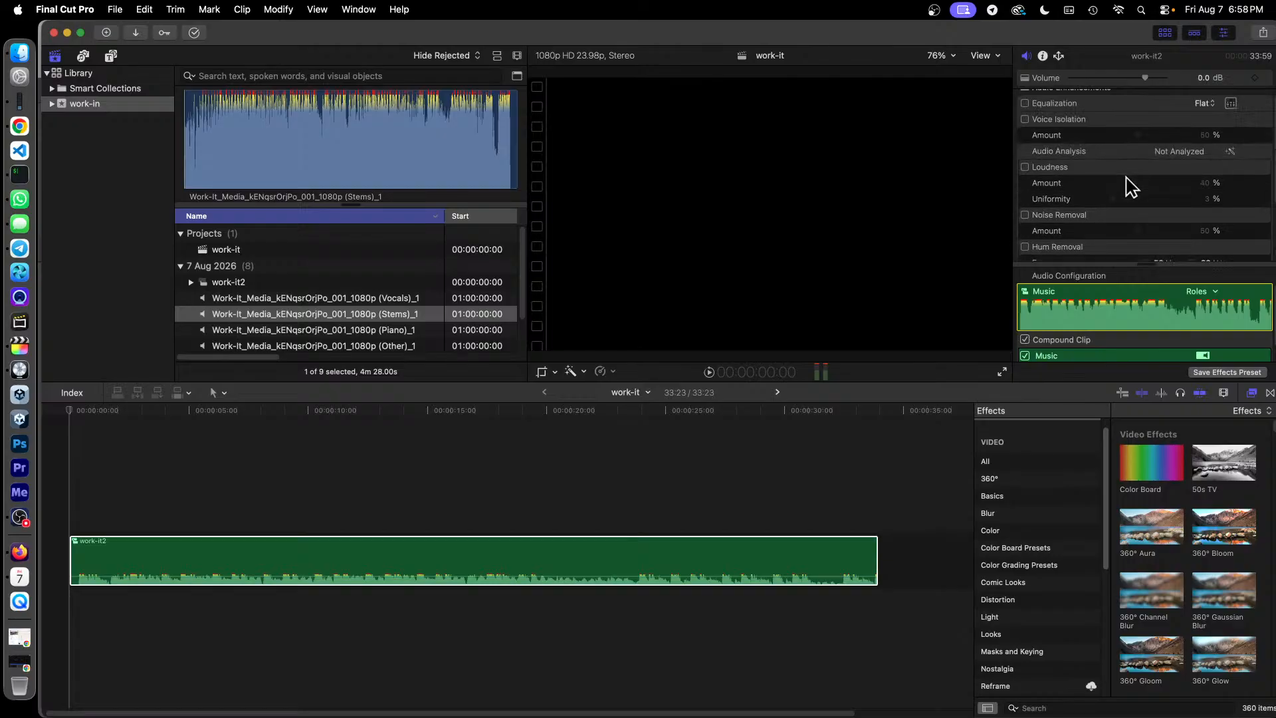
pyautogui.scroll(-3, 1130, 189)
# Reopen the work-it2 compound clip, select its Stems clip and inspect the Beat Detection tempo
pyautogui.click(520, 547)
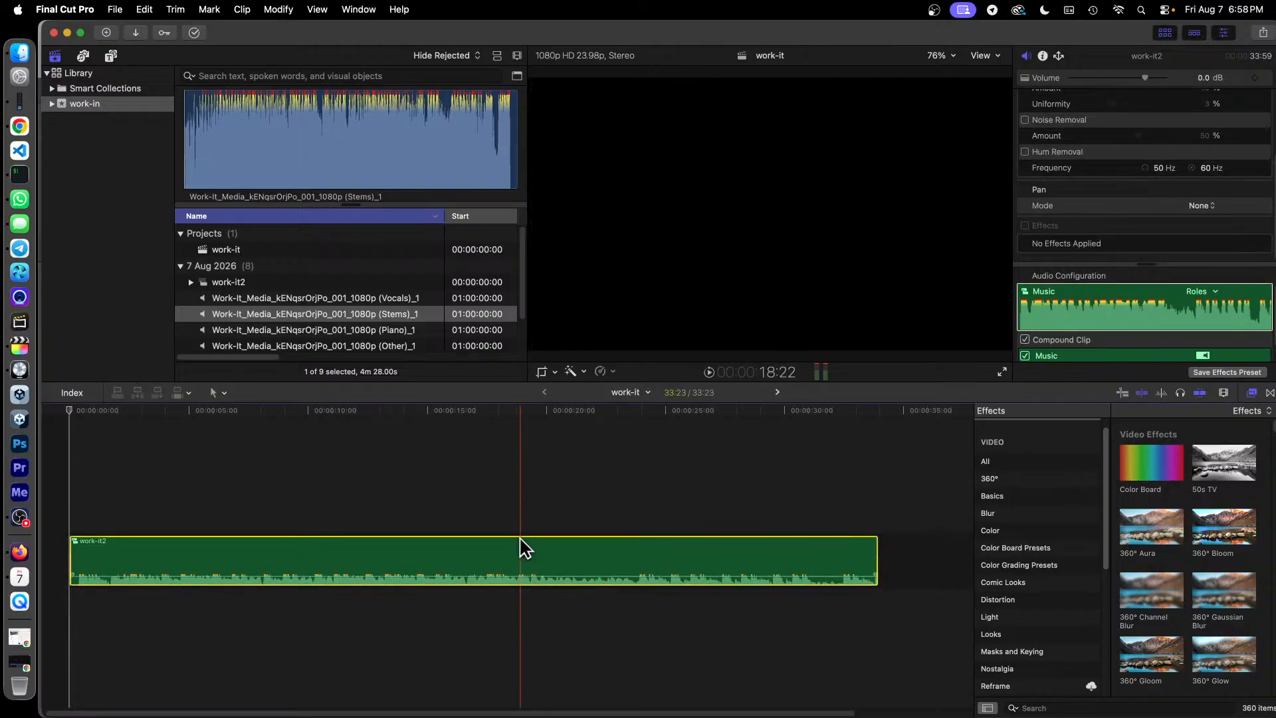
pyautogui.doubleClick(521, 553)
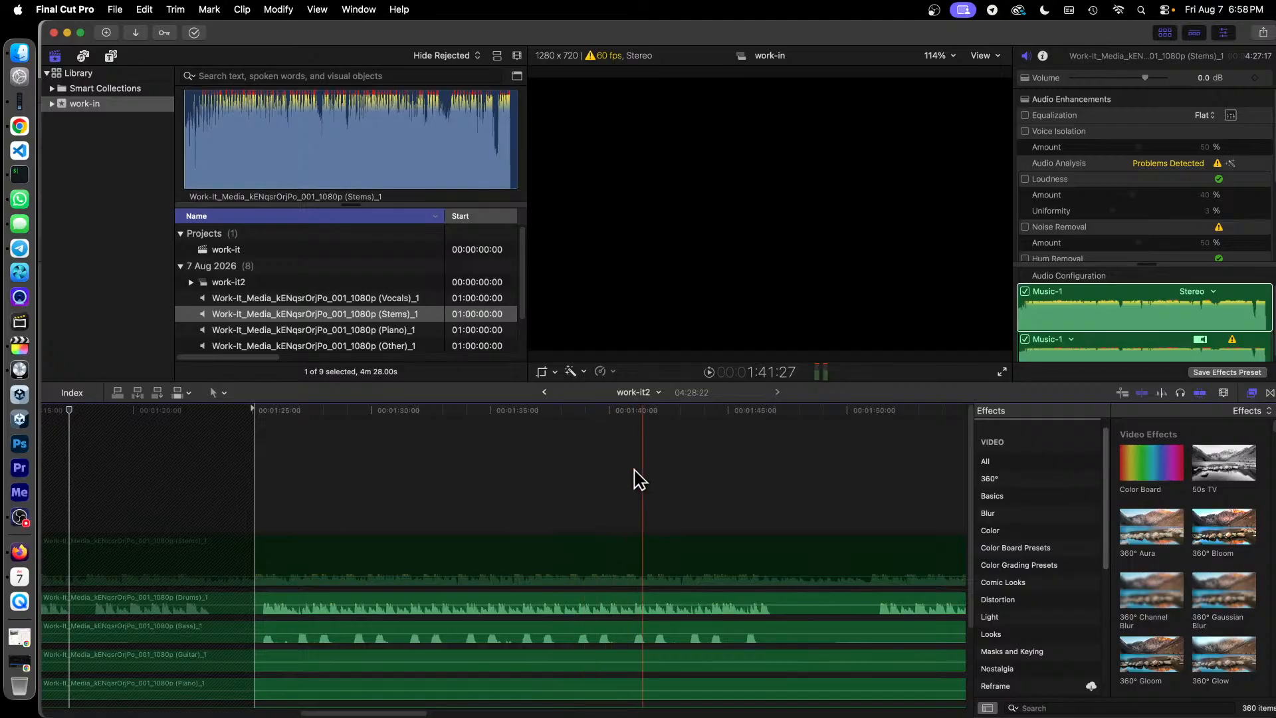
pyautogui.click(553, 570)
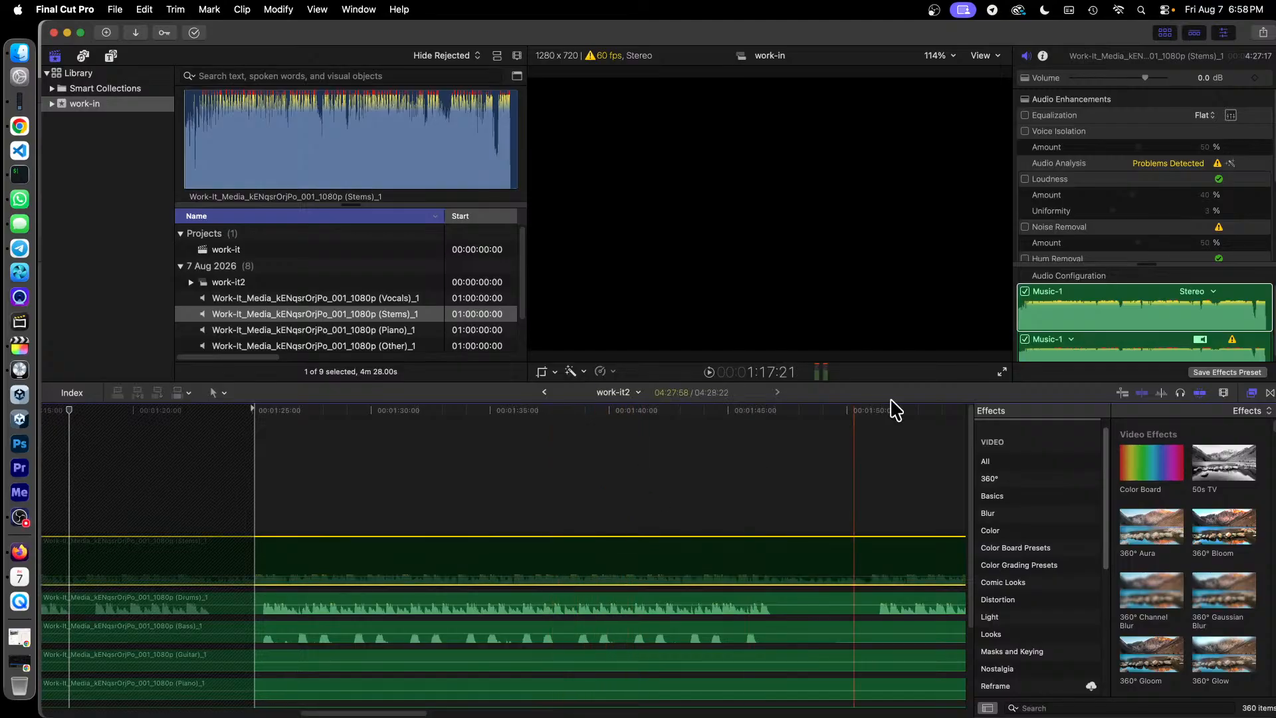
pyautogui.scroll(-3, 1057, 186)
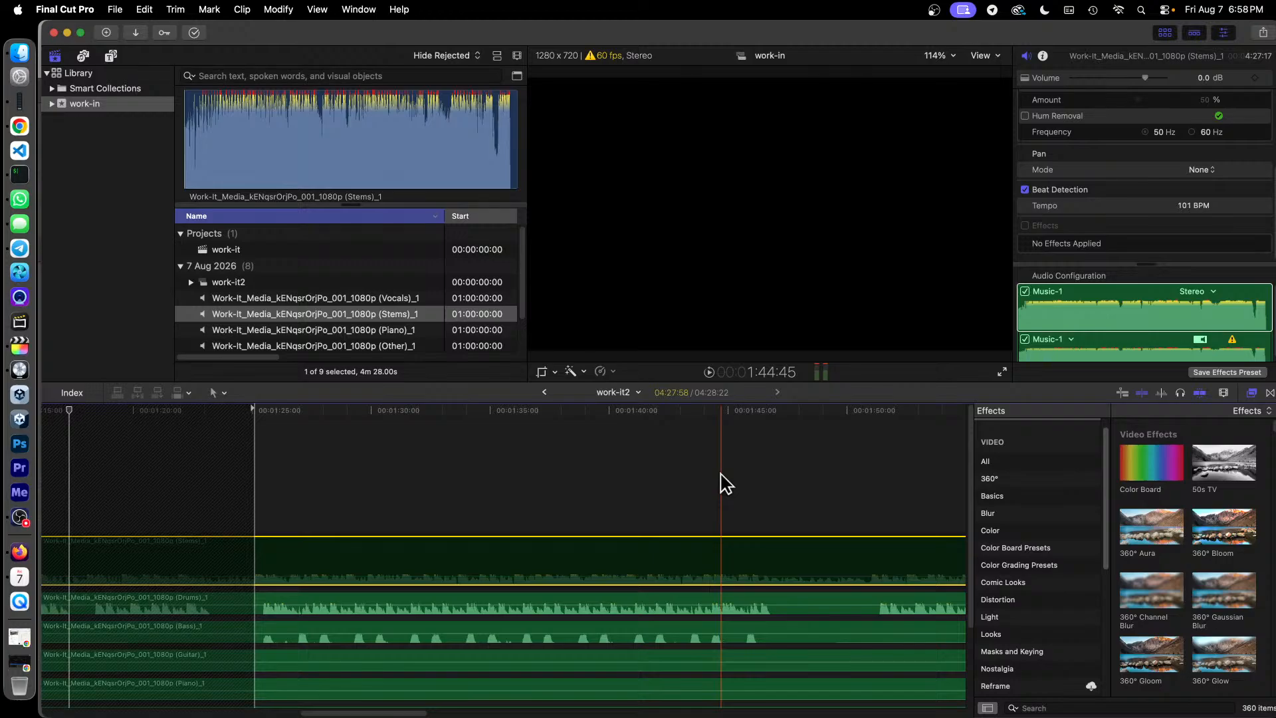
# Look over the Stems clip's available commands, the stem tracks below it and its audio enhancement settings
pyautogui.rightClick(634, 549)
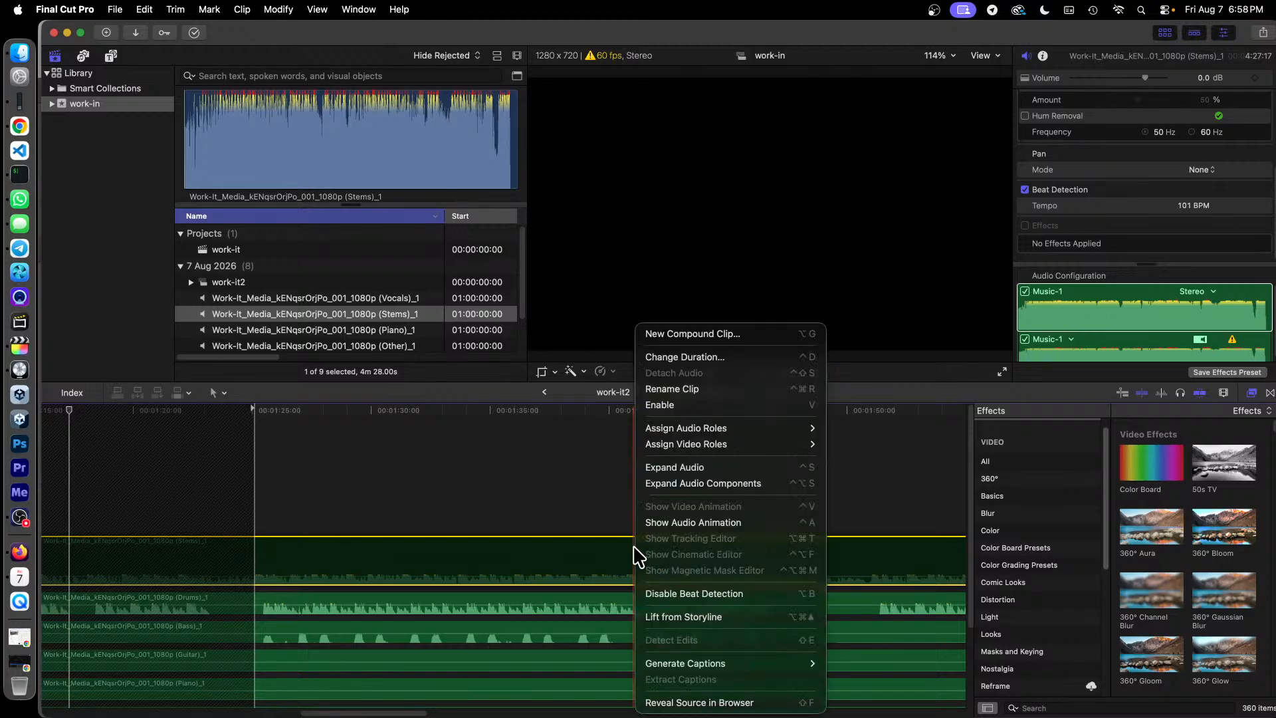
pyautogui.click(630, 496)
pyautogui.scroll(-3, 630, 495)
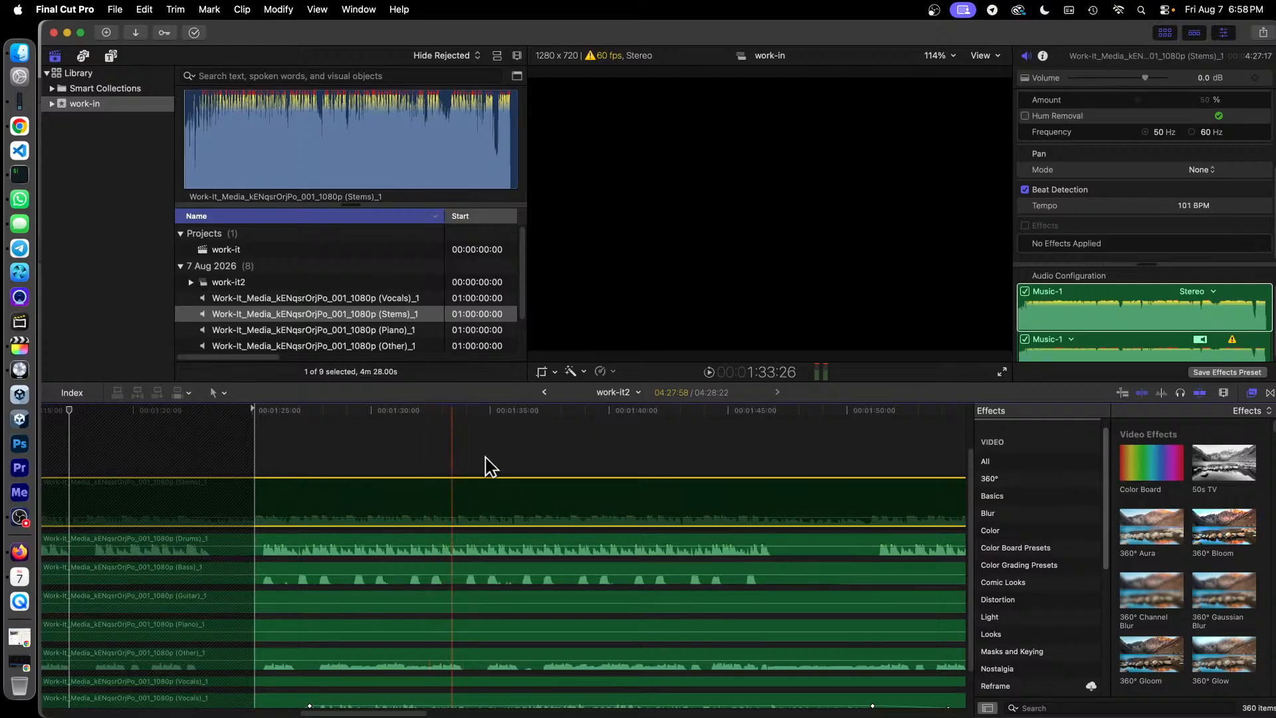
pyautogui.scroll(-3, 418, 297)
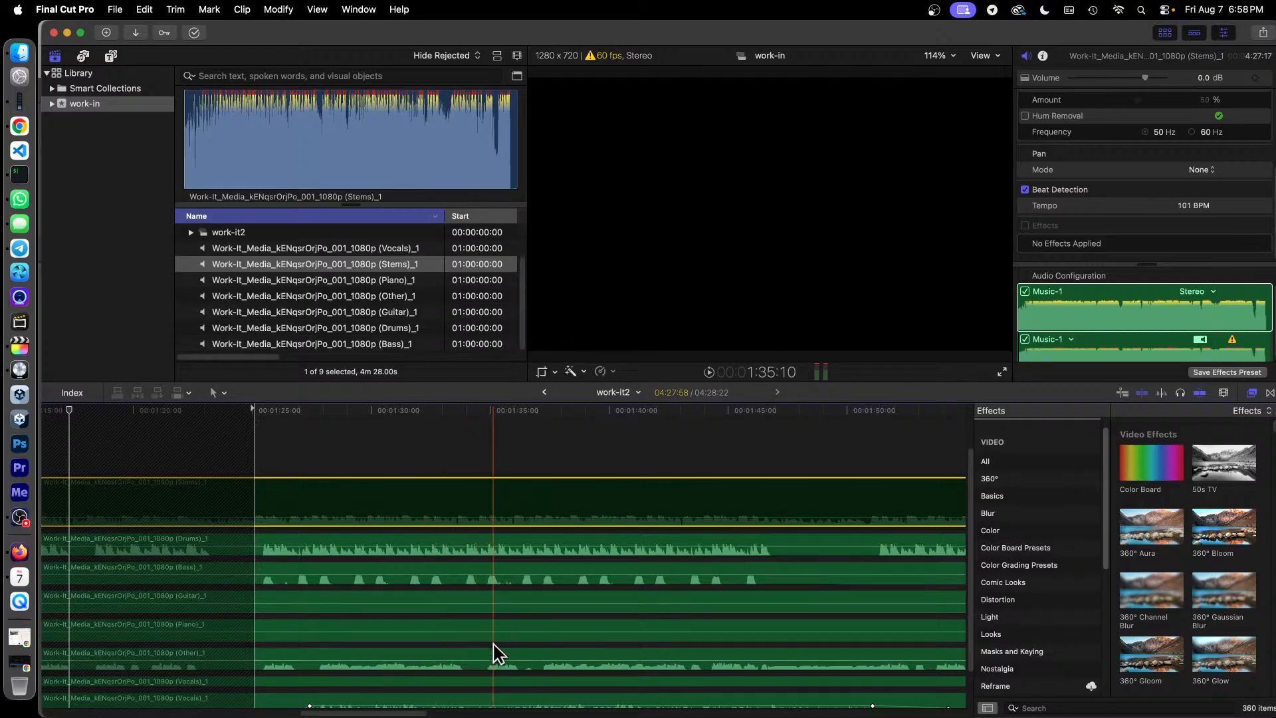
pyautogui.scroll(-2, 495, 648)
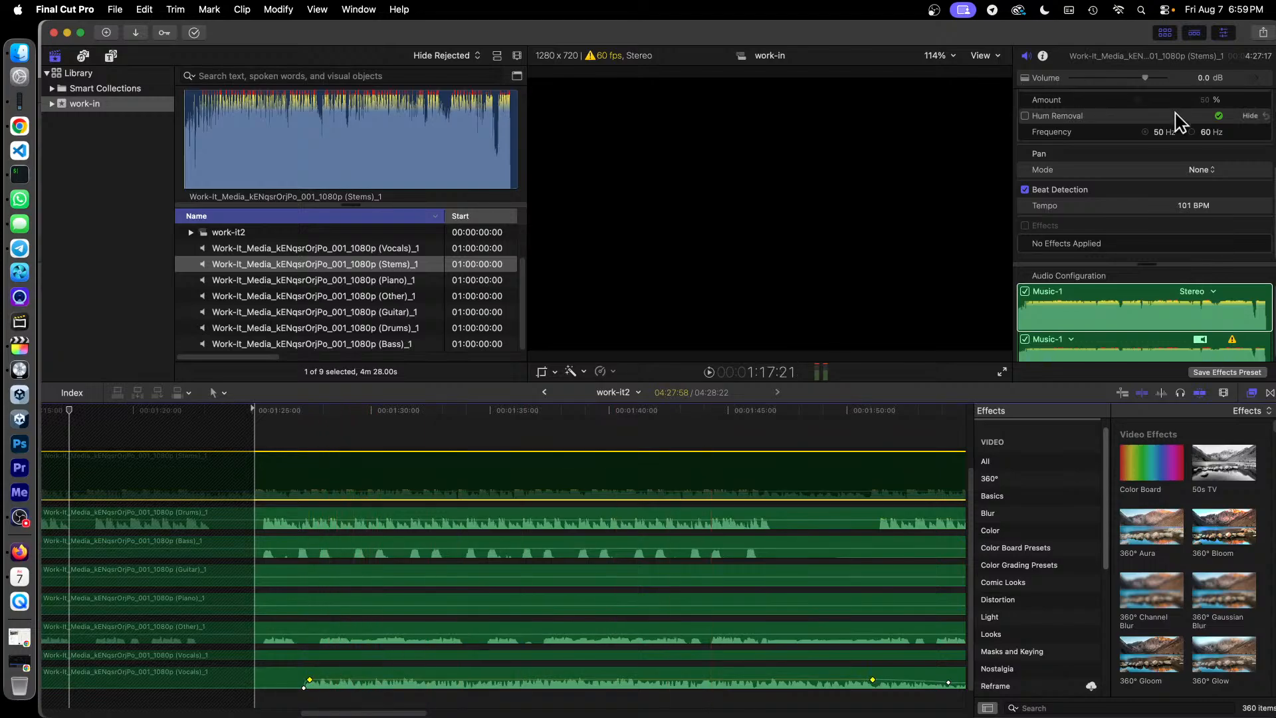
pyautogui.scroll(3, 1165, 114)
pyautogui.scroll(2, 1165, 114)
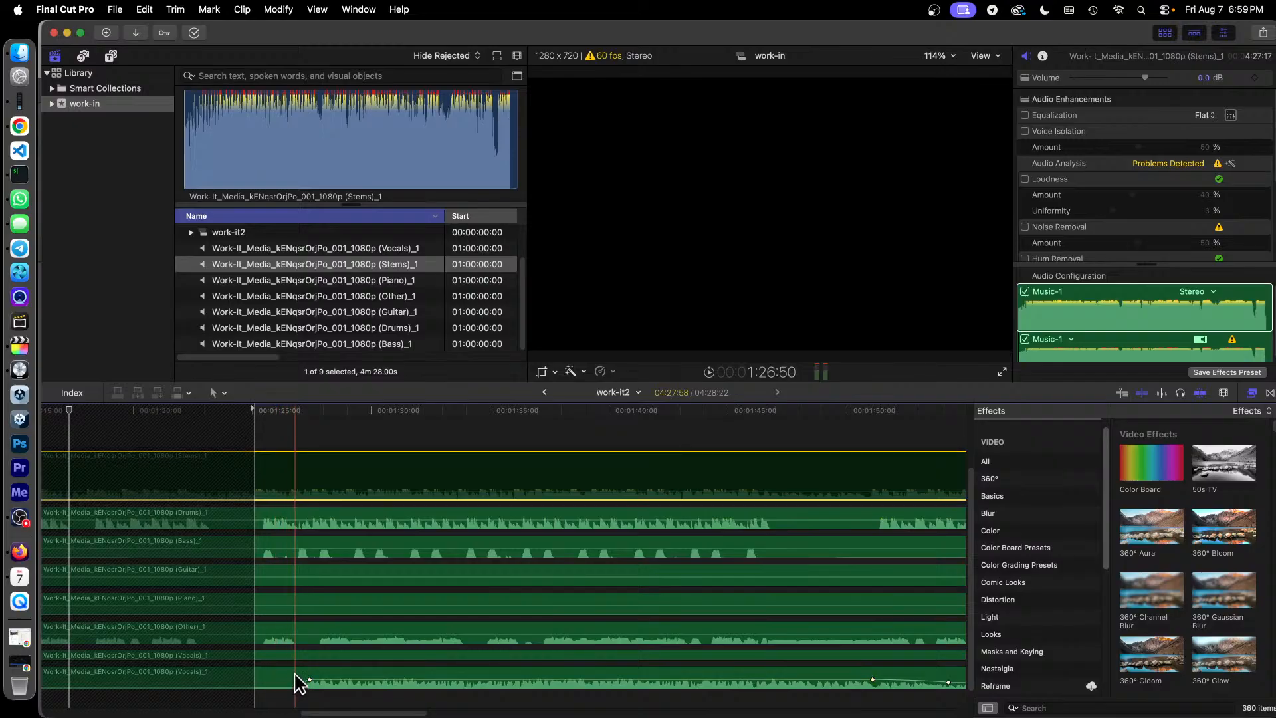
# Select the Vocals clip in the compound clip and step through its volume keyframes to inspect the levels
pyautogui.click(363, 673)
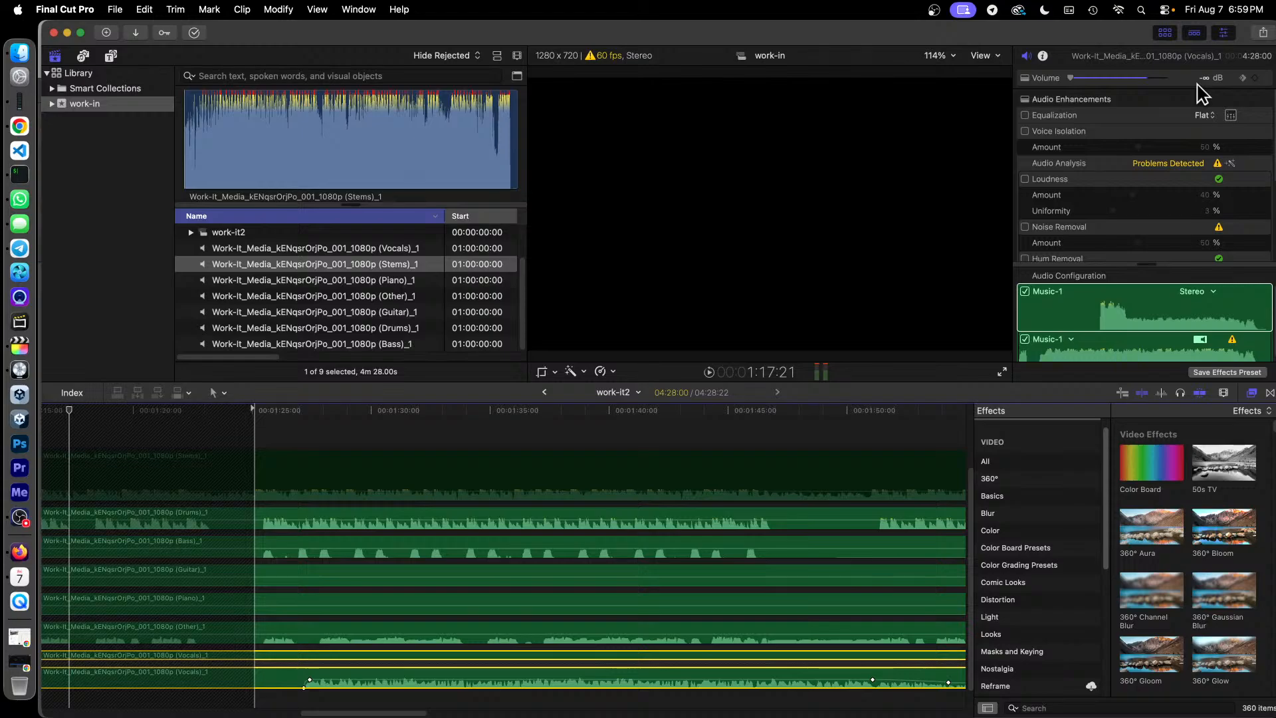
pyautogui.click(1242, 79)
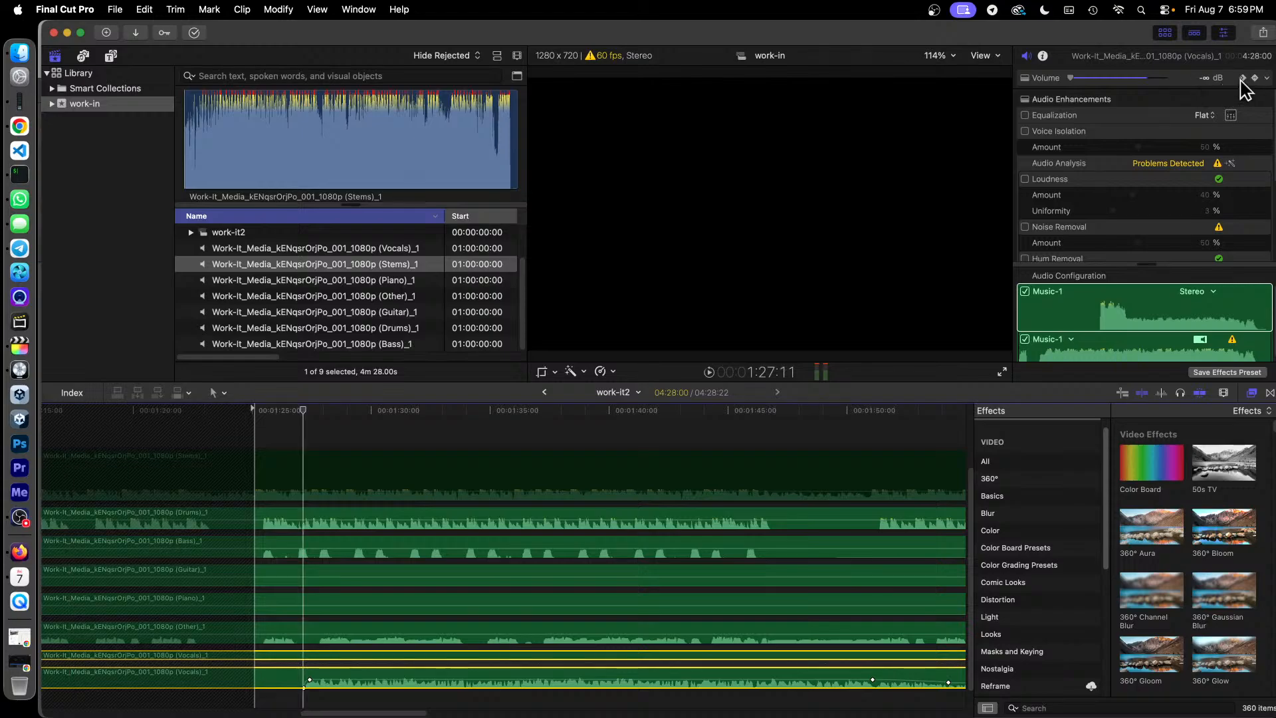
pyautogui.click(1241, 79)
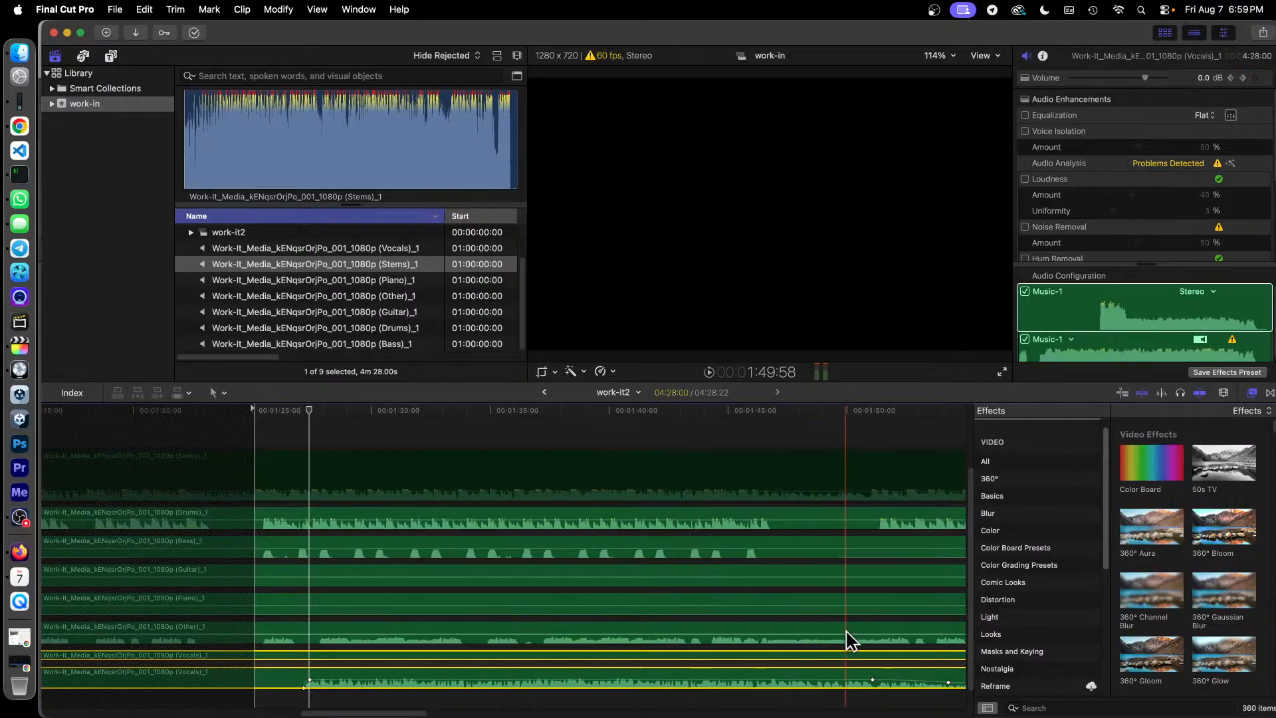
pyautogui.click(1242, 77)
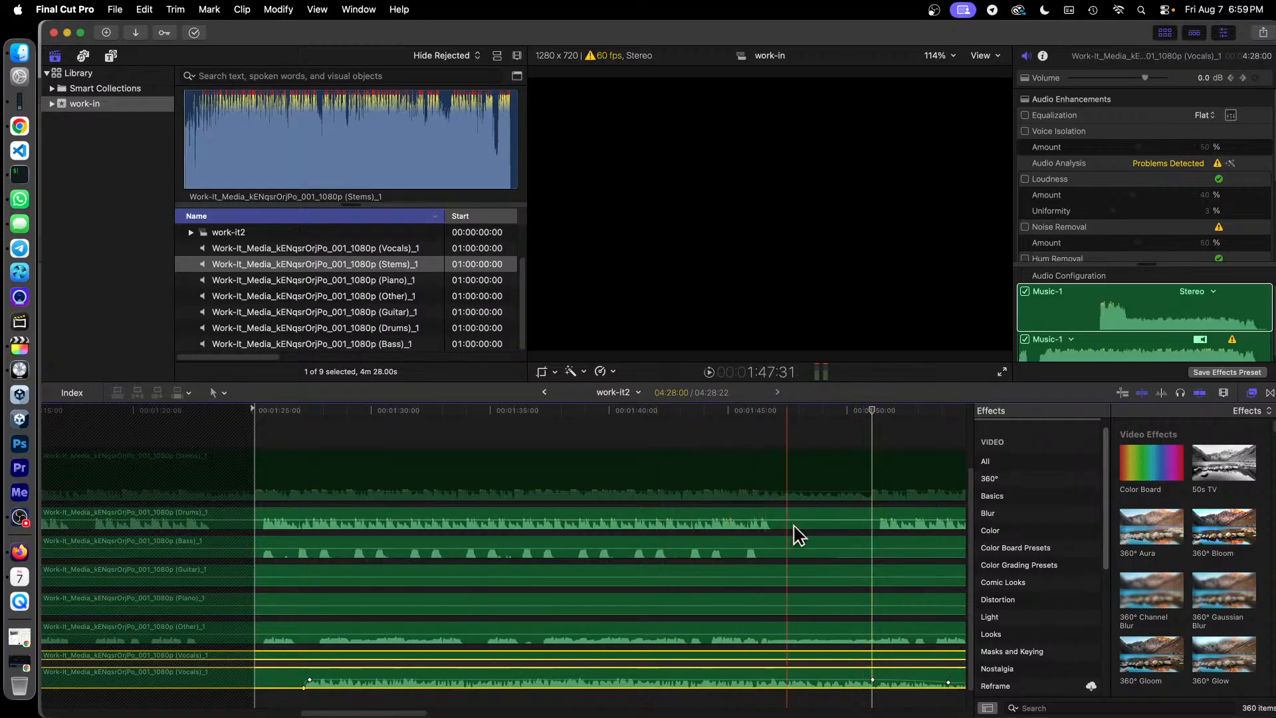
pyautogui.click(1243, 77)
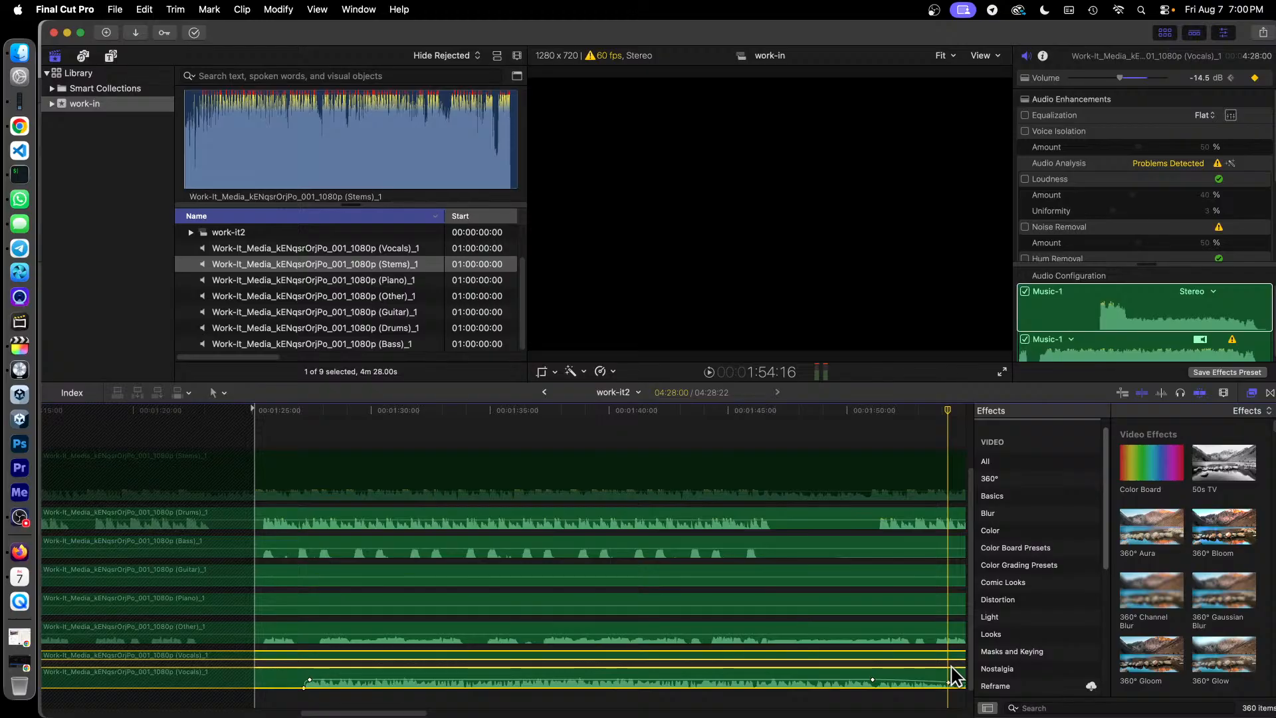
# Play the work-it2 stems from the start of the active range through the vocal fade, and stop playback
pyautogui.click(265, 413)
pyautogui.click(254, 413)
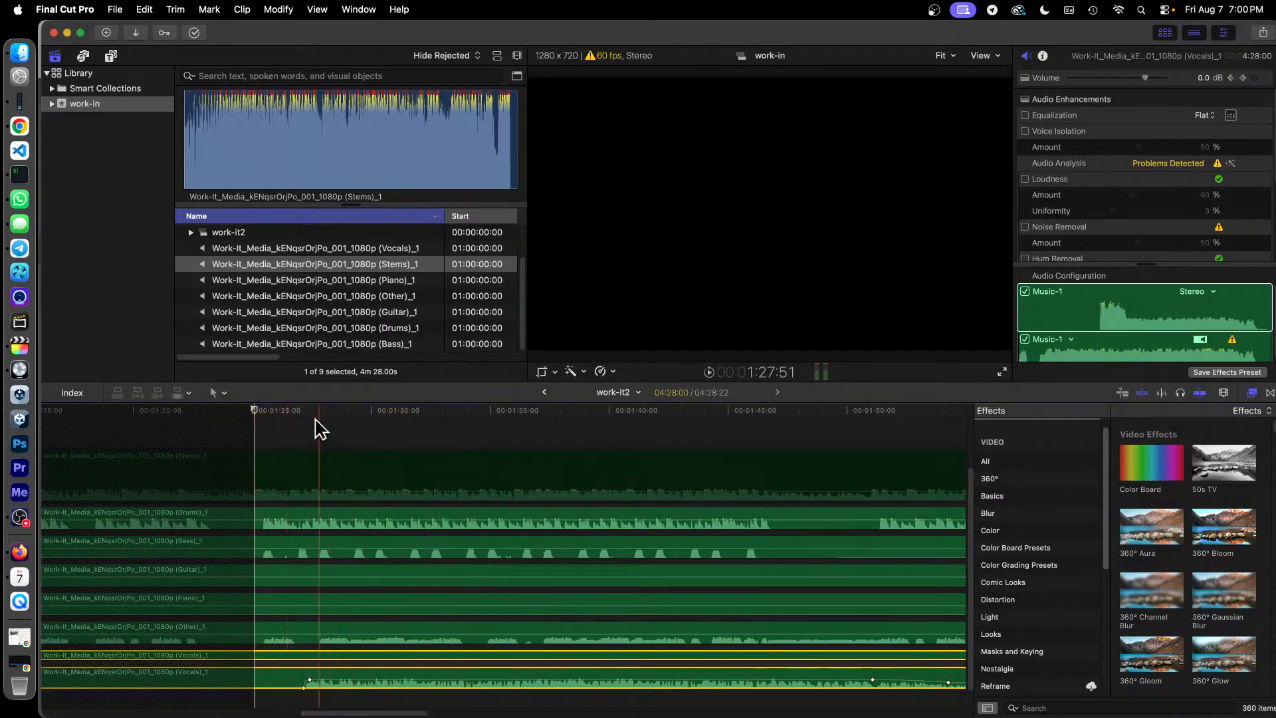
pyautogui.press('space')
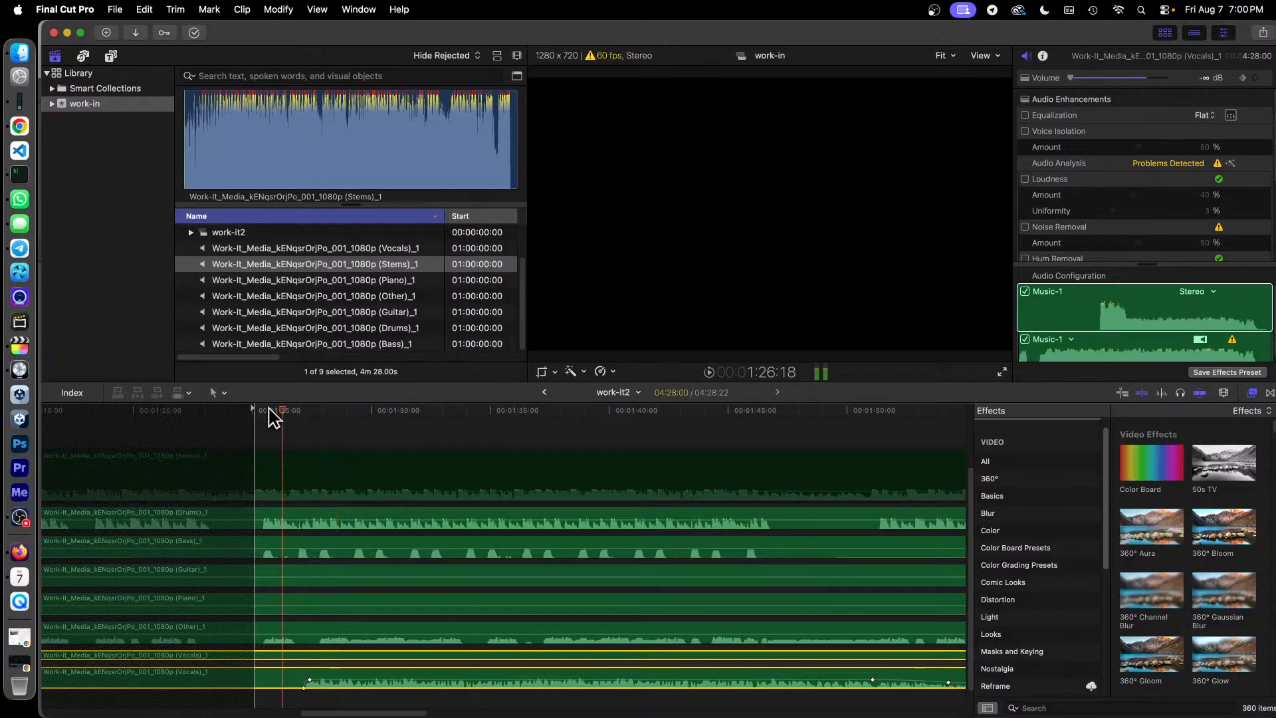
pyautogui.press('space')
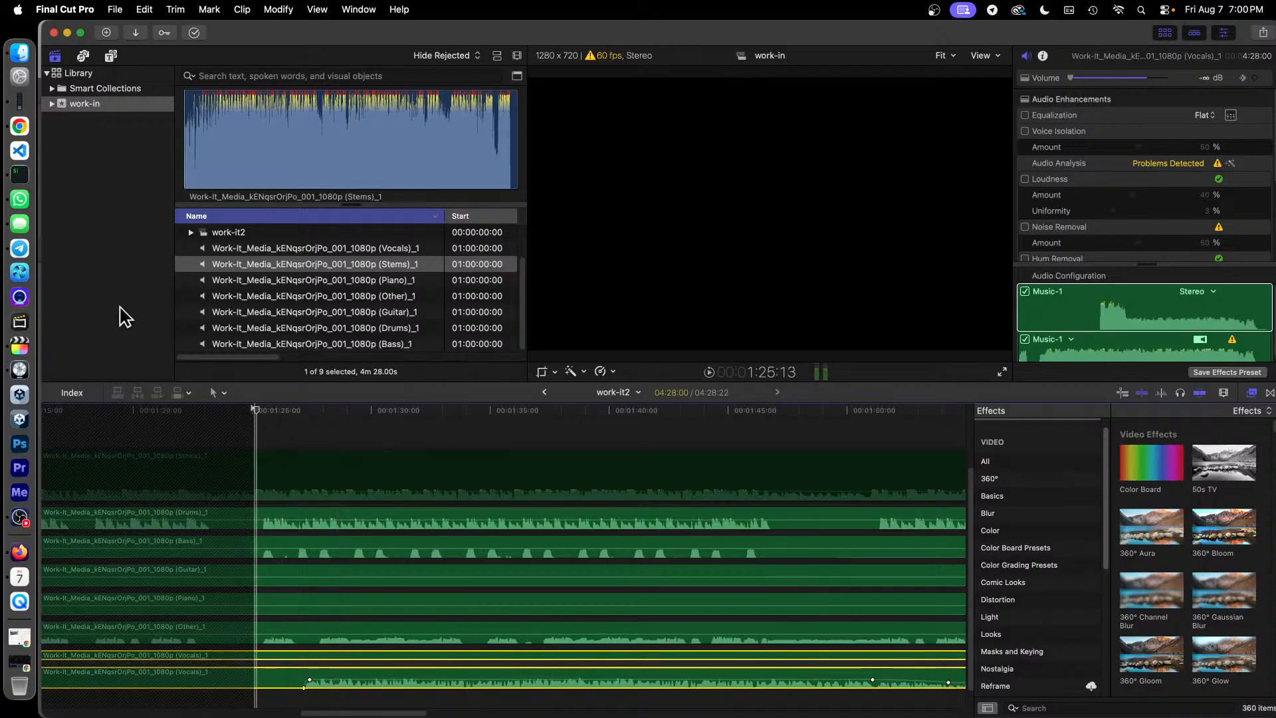
pyautogui.press('space')
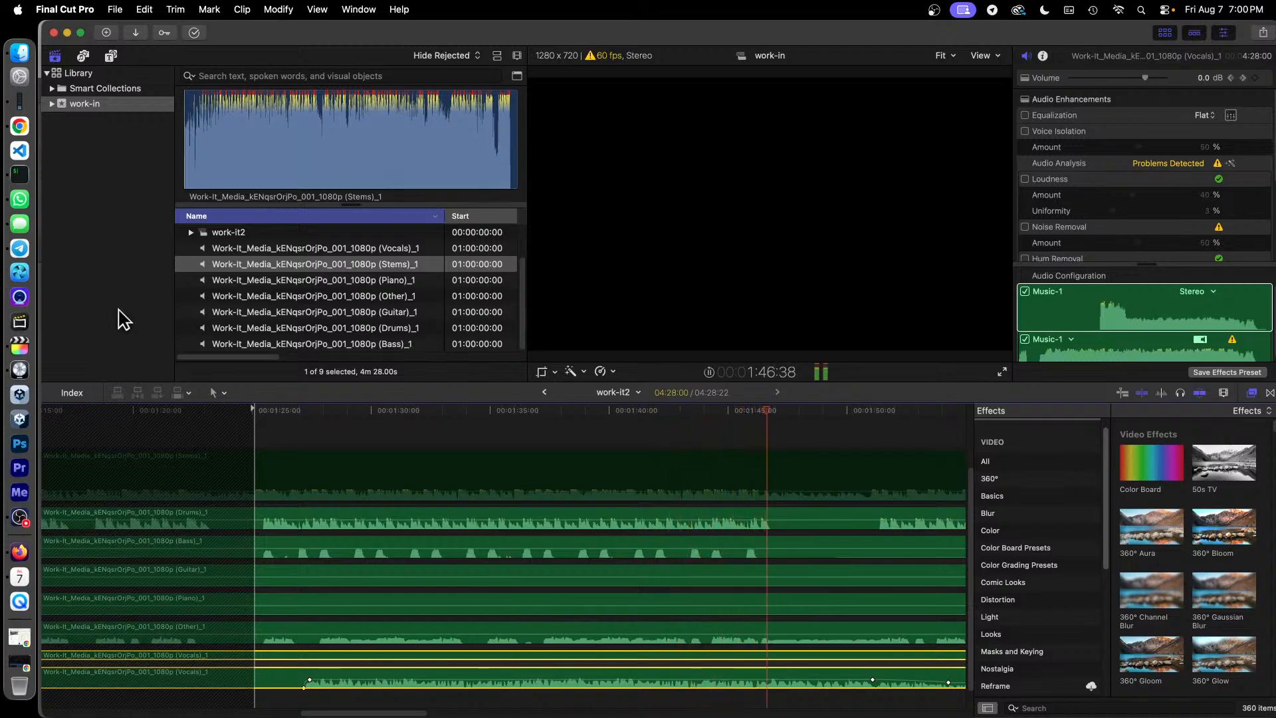
pyautogui.click(20, 517)
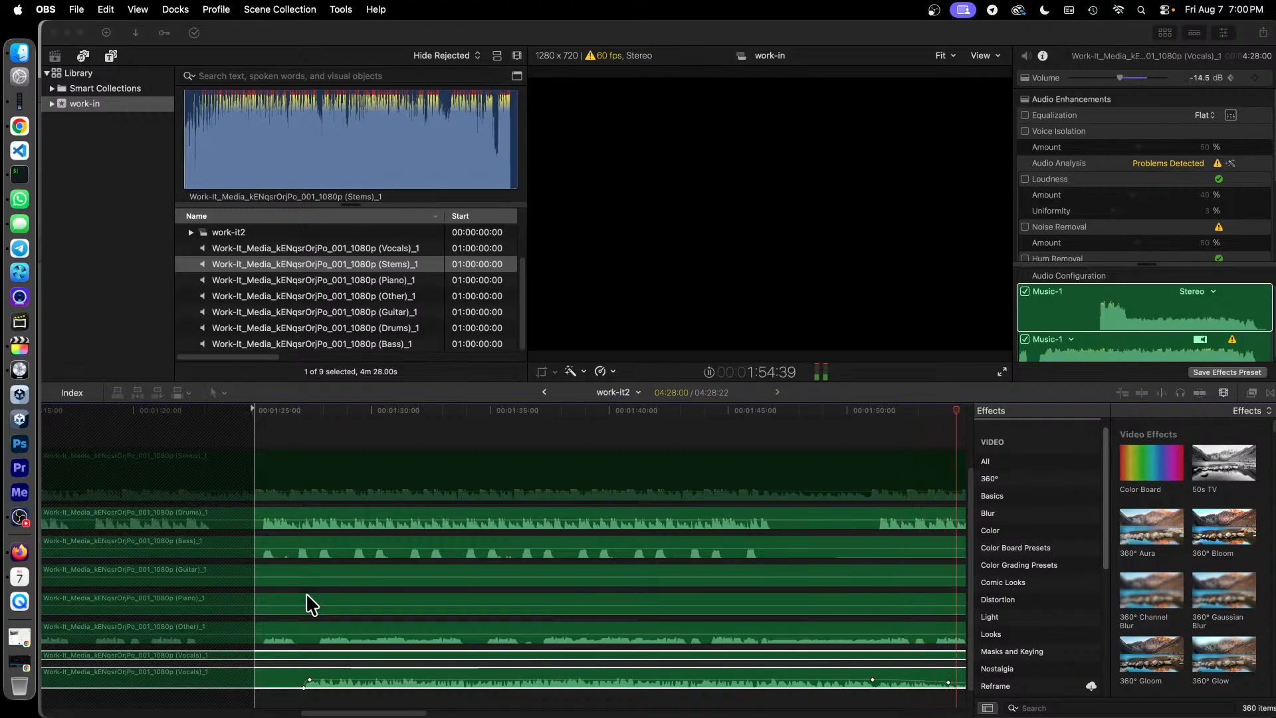
pyautogui.click(452, 34)
pyautogui.press('space')
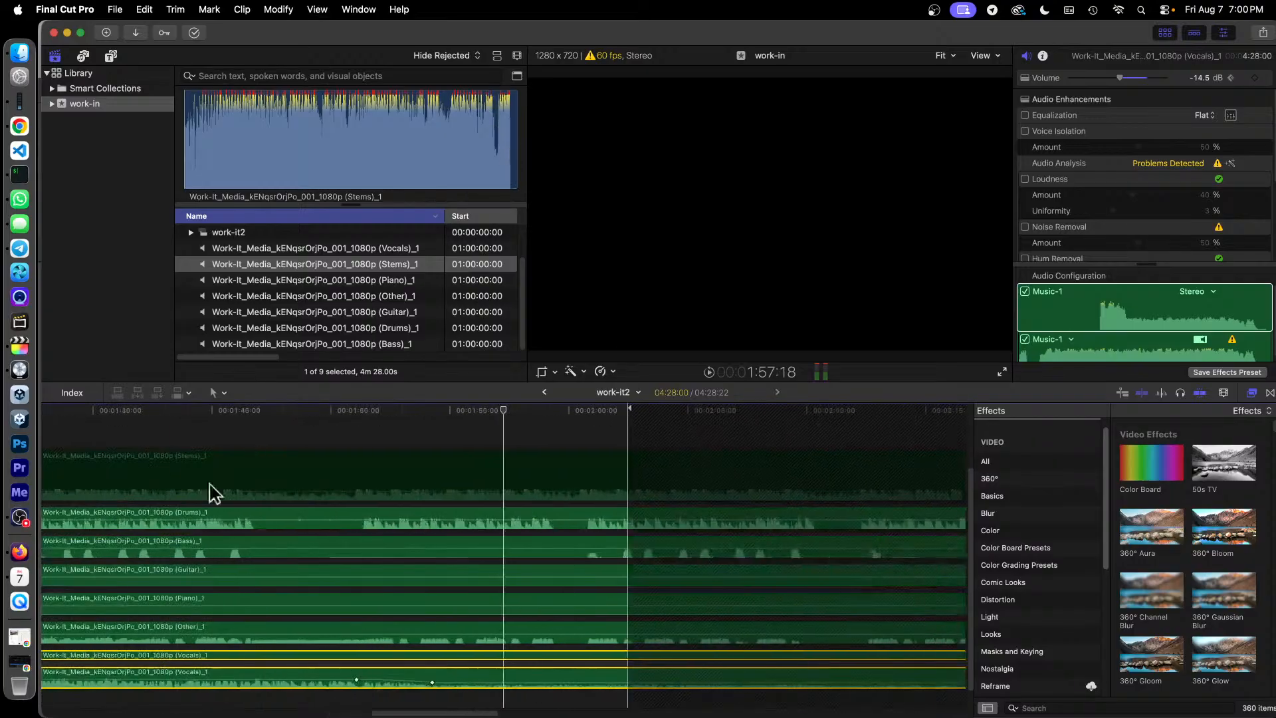
pyautogui.click(19, 517)
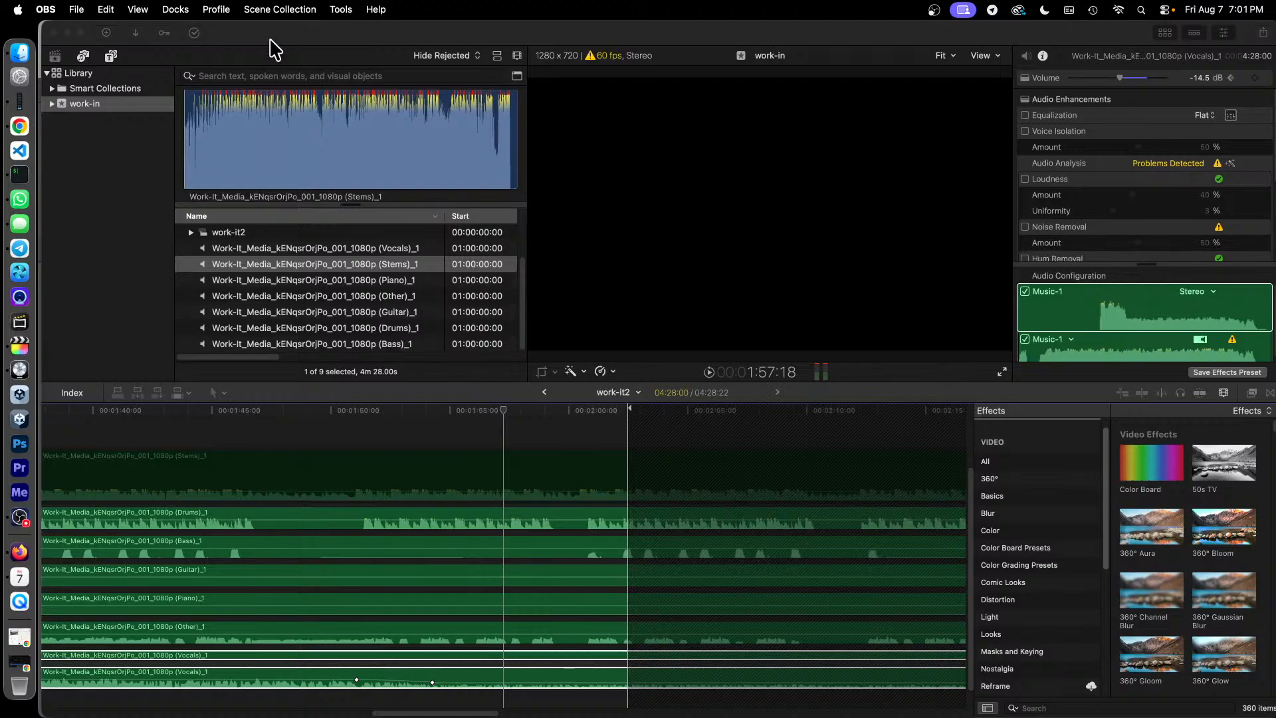
pyautogui.click(297, 34)
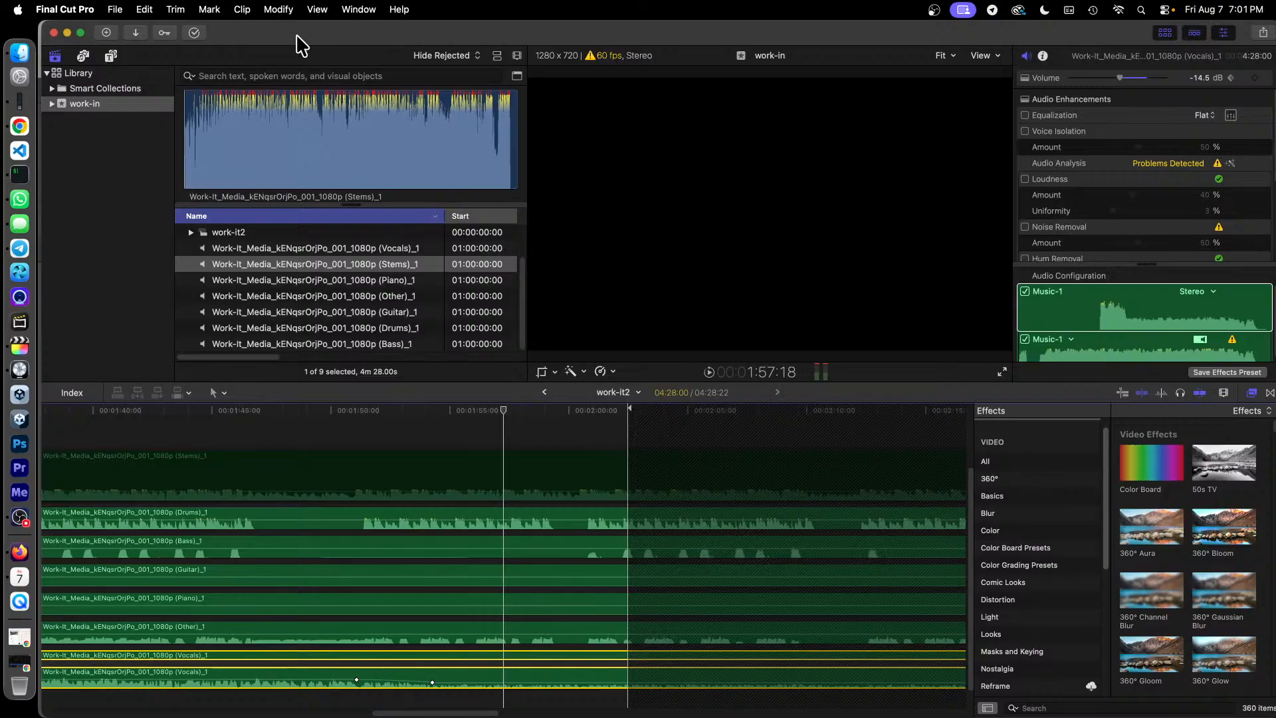
# Select all the stem clips in the work-it2 timeline and look over their available commands, including New Compound Clip
pyautogui.click(449, 703)
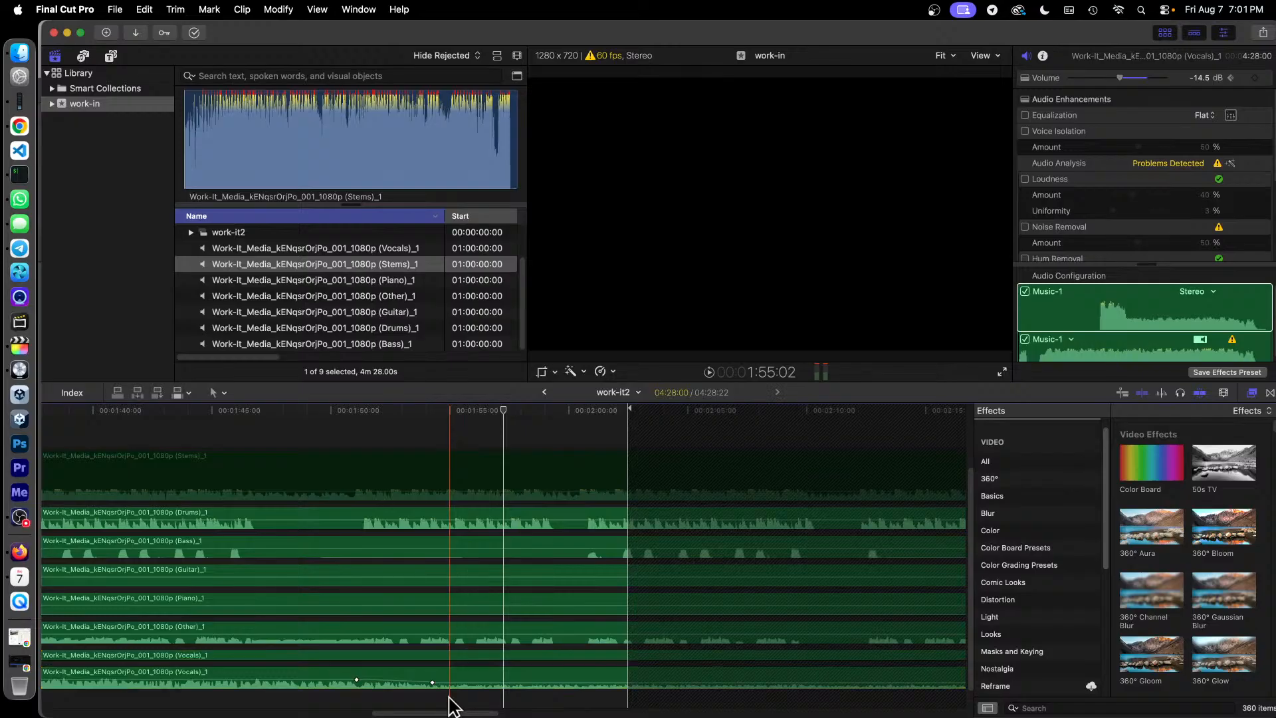
pyautogui.moveTo(449, 703); pyautogui.dragTo(430, 450)
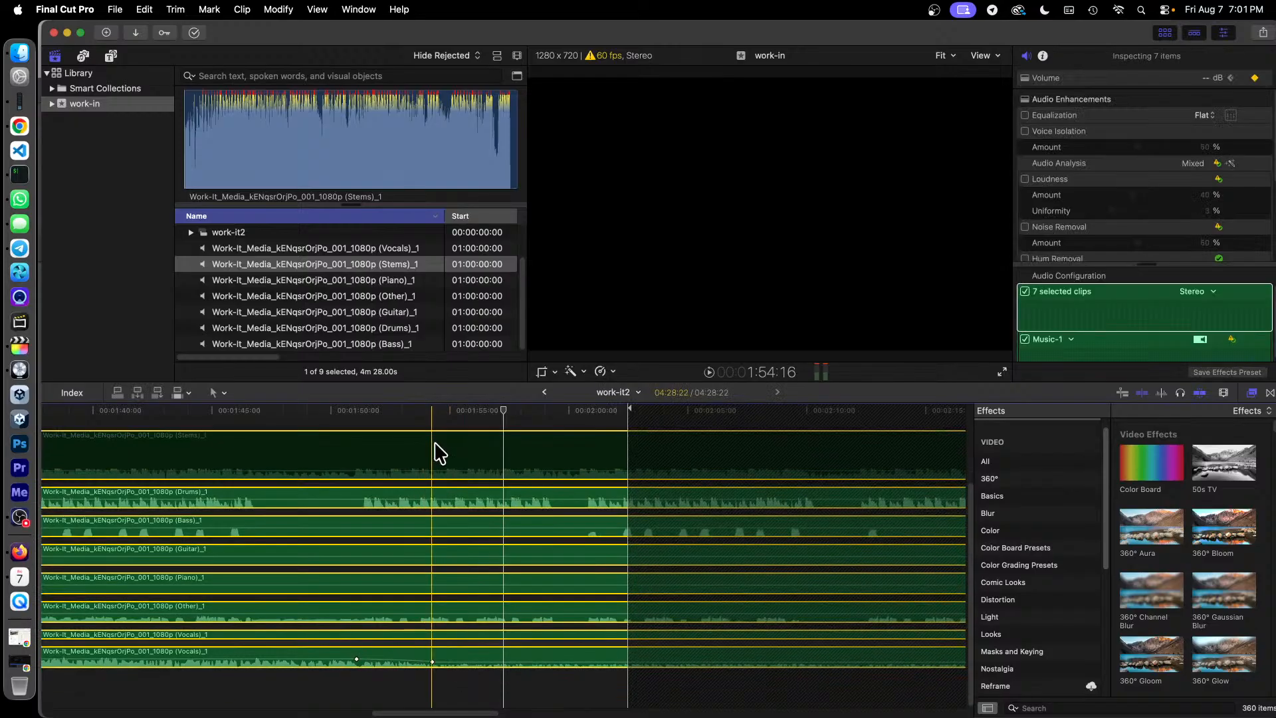
pyautogui.rightClick(438, 455)
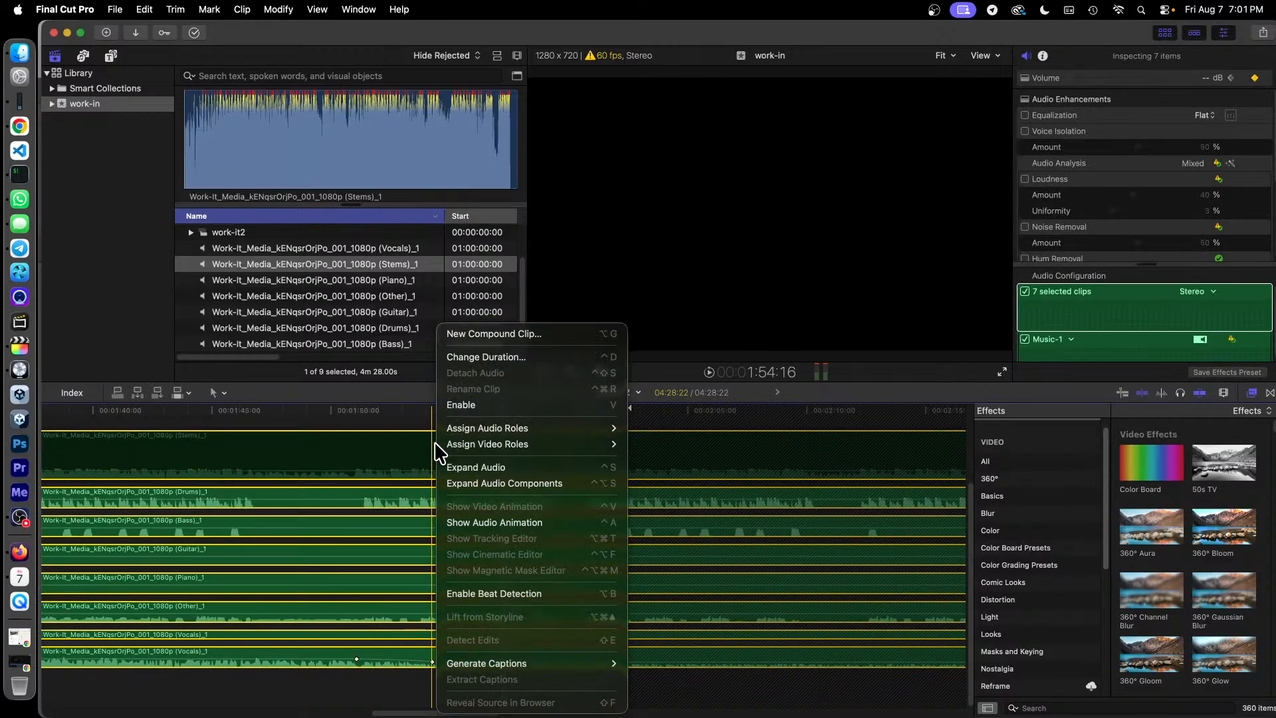
pyautogui.click(304, 691)
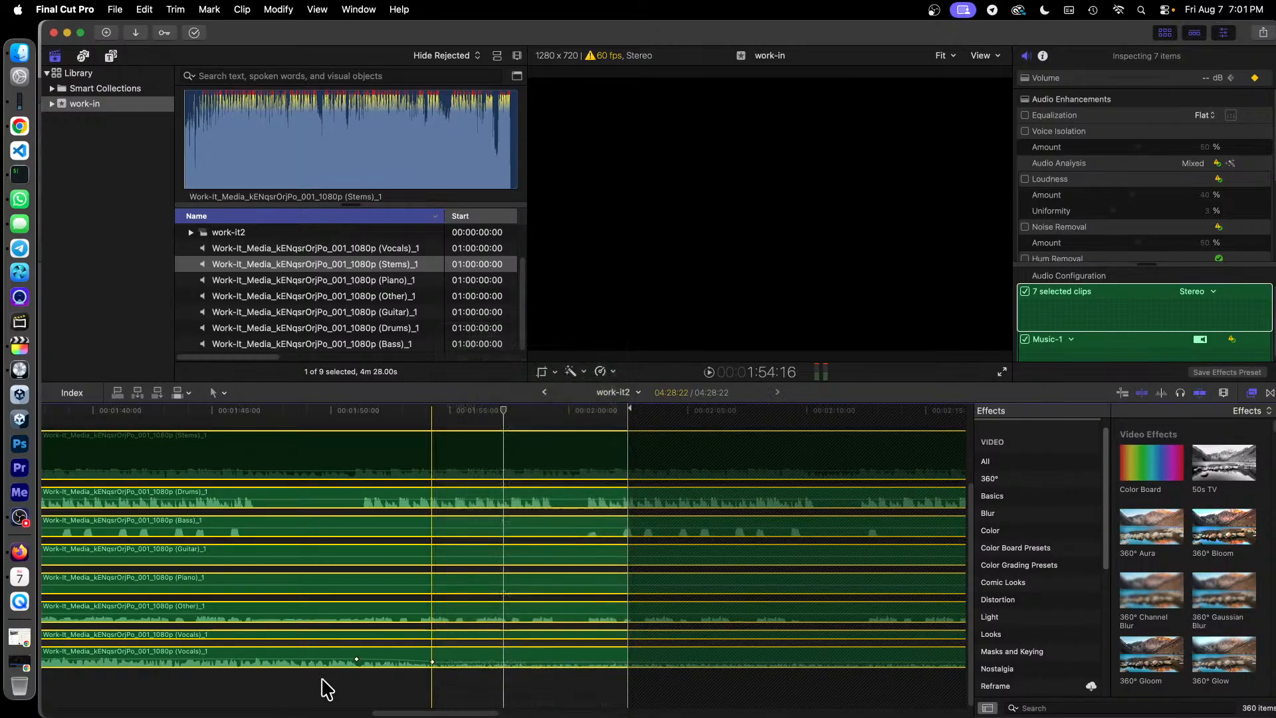
# Return to the work-it project and check whether the work-it2 compound clip offers Enable Beat Detection
pyautogui.click(544, 392)
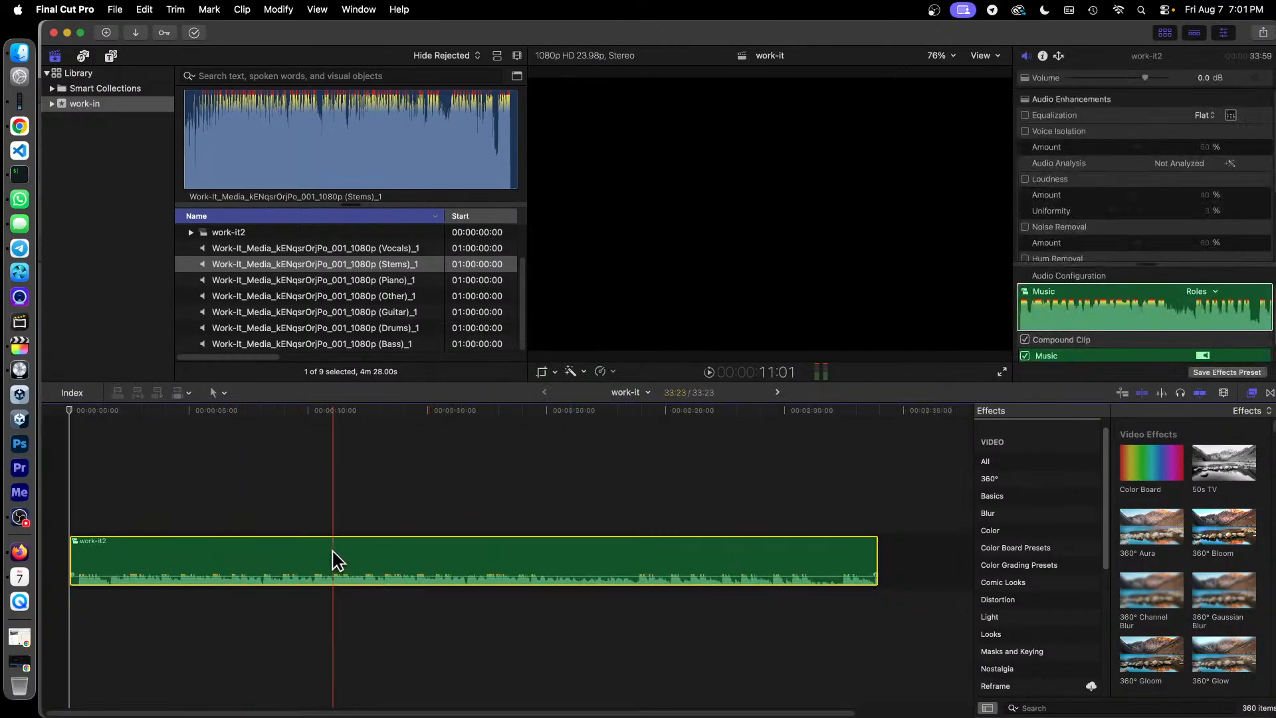
pyautogui.doubleClick(420, 562)
pyautogui.click(545, 392)
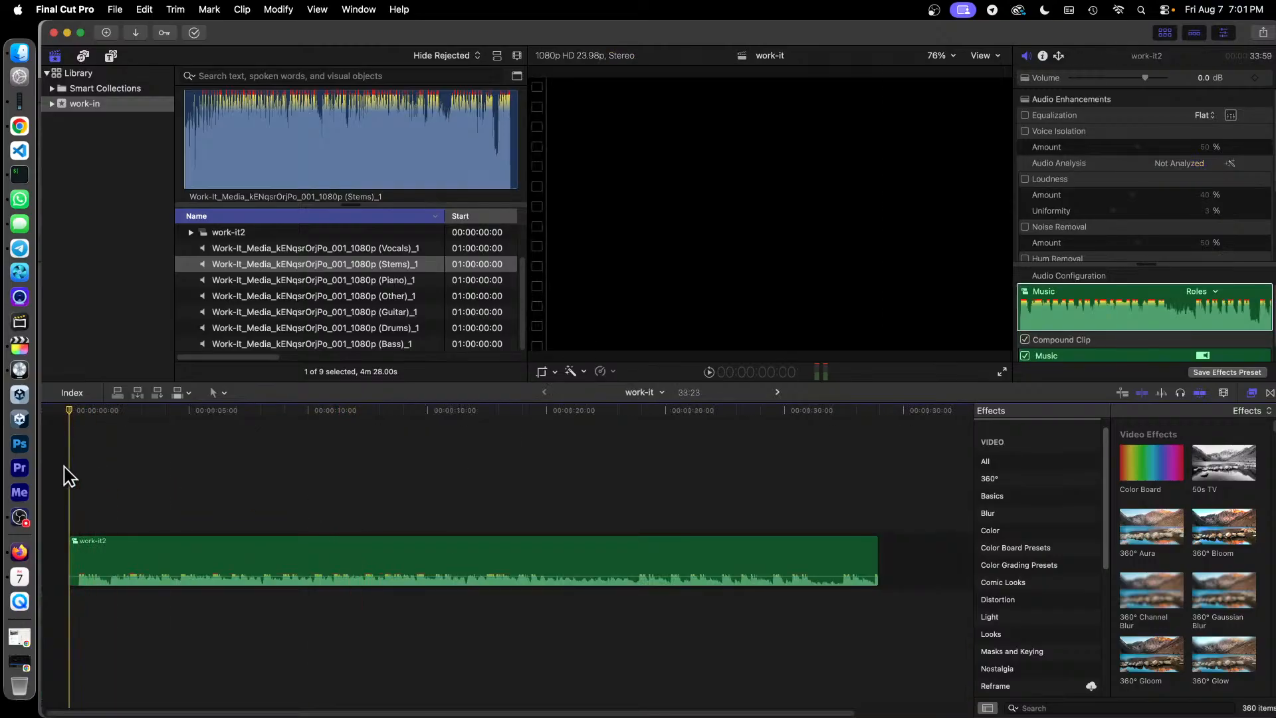
pyautogui.click(146, 557)
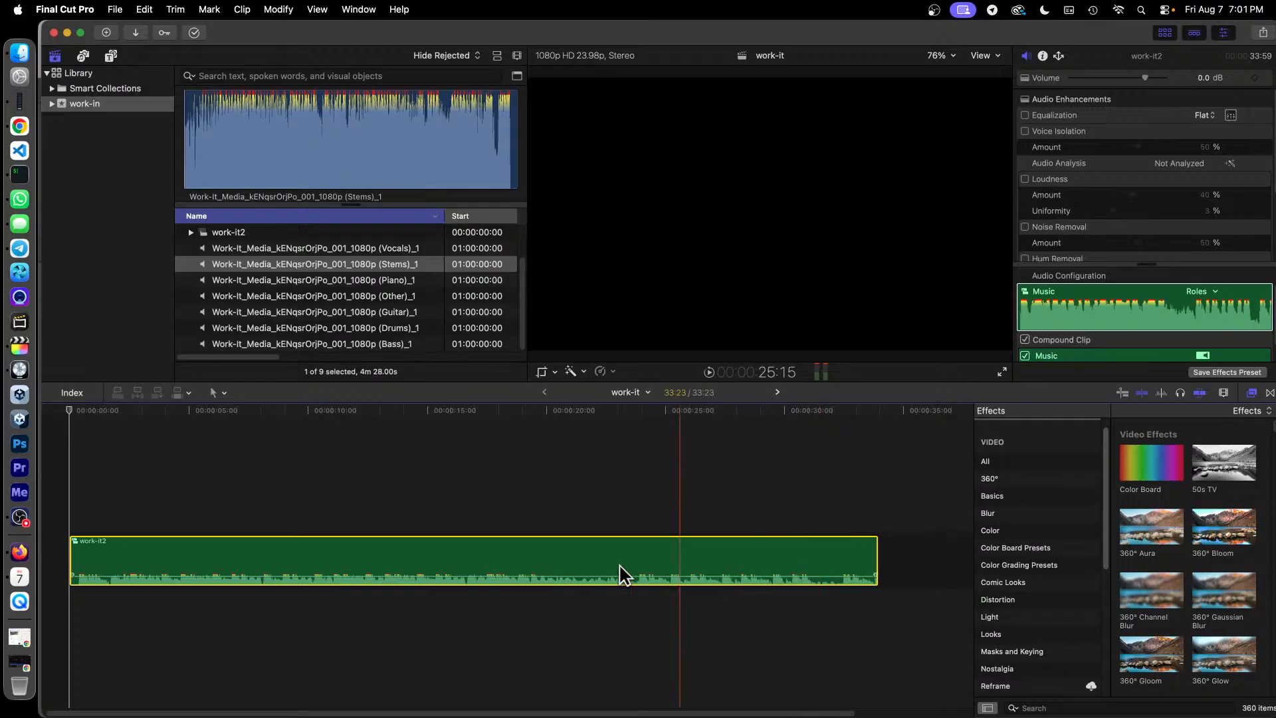
pyautogui.rightClick(483, 563)
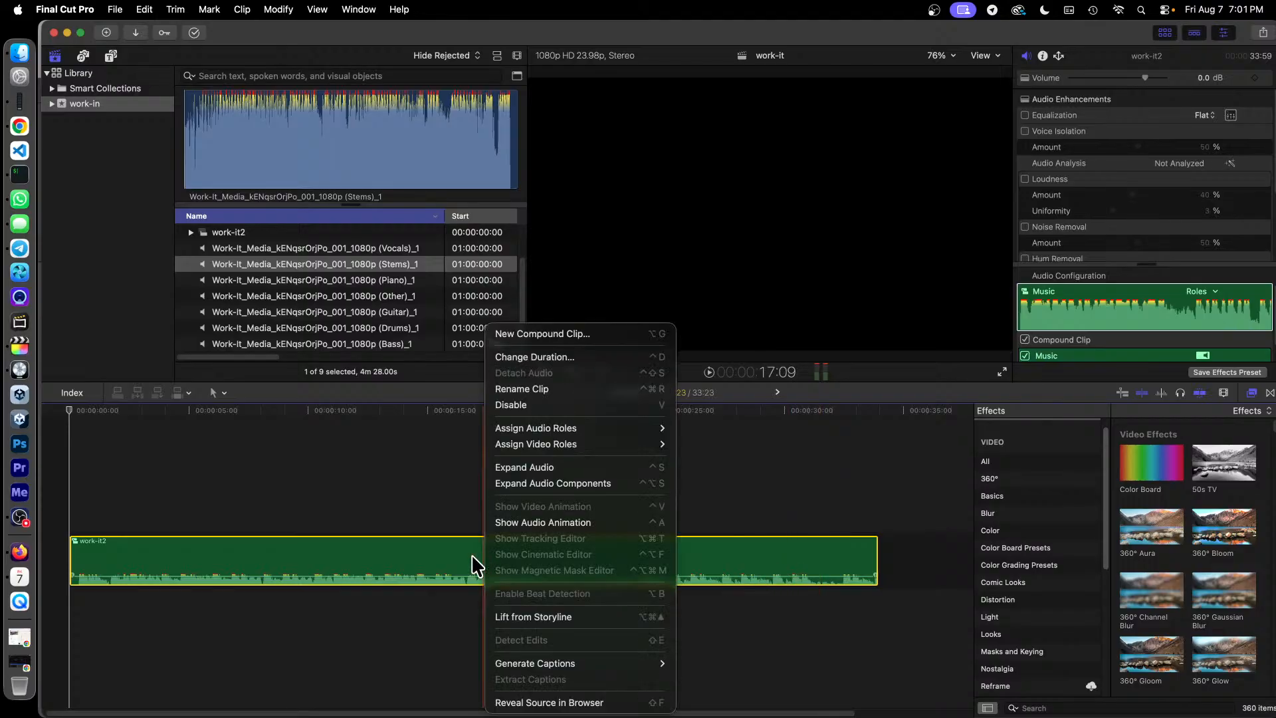
pyautogui.click(442, 556)
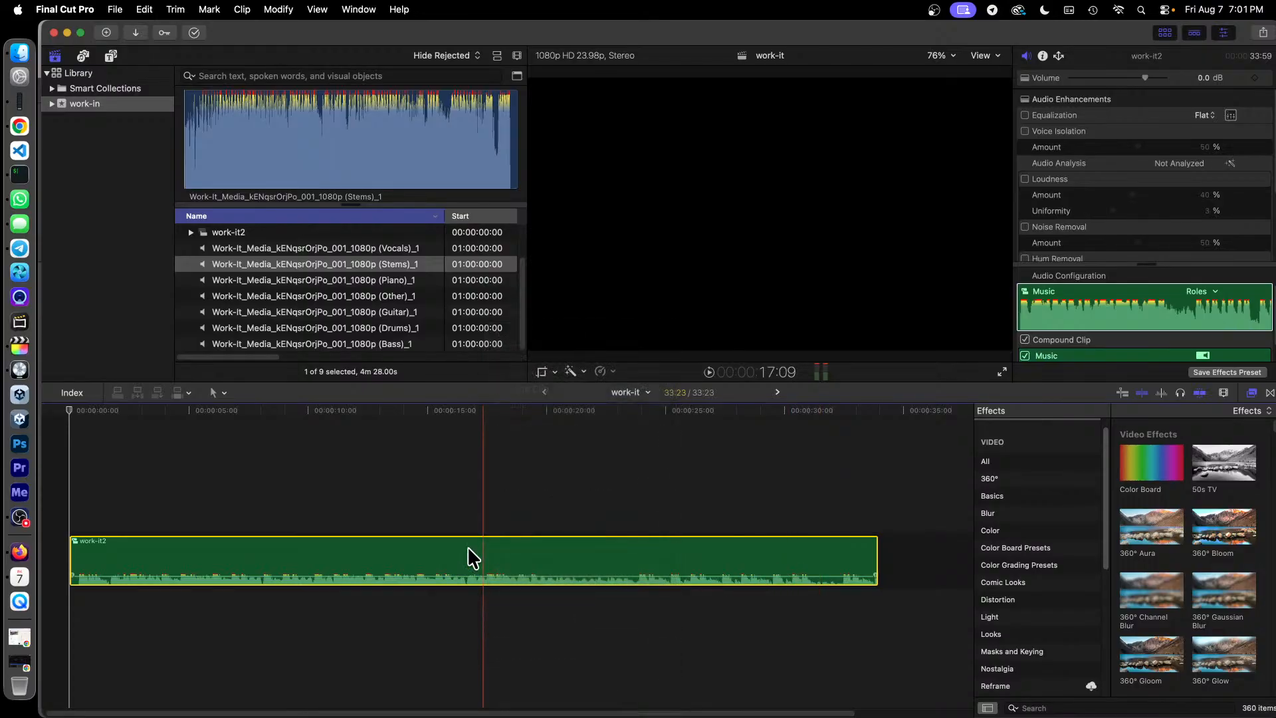
# Review the custom speed rate and video quality options of the work-it2 compound clip, and play the retimed clip
pyautogui.click(612, 372)
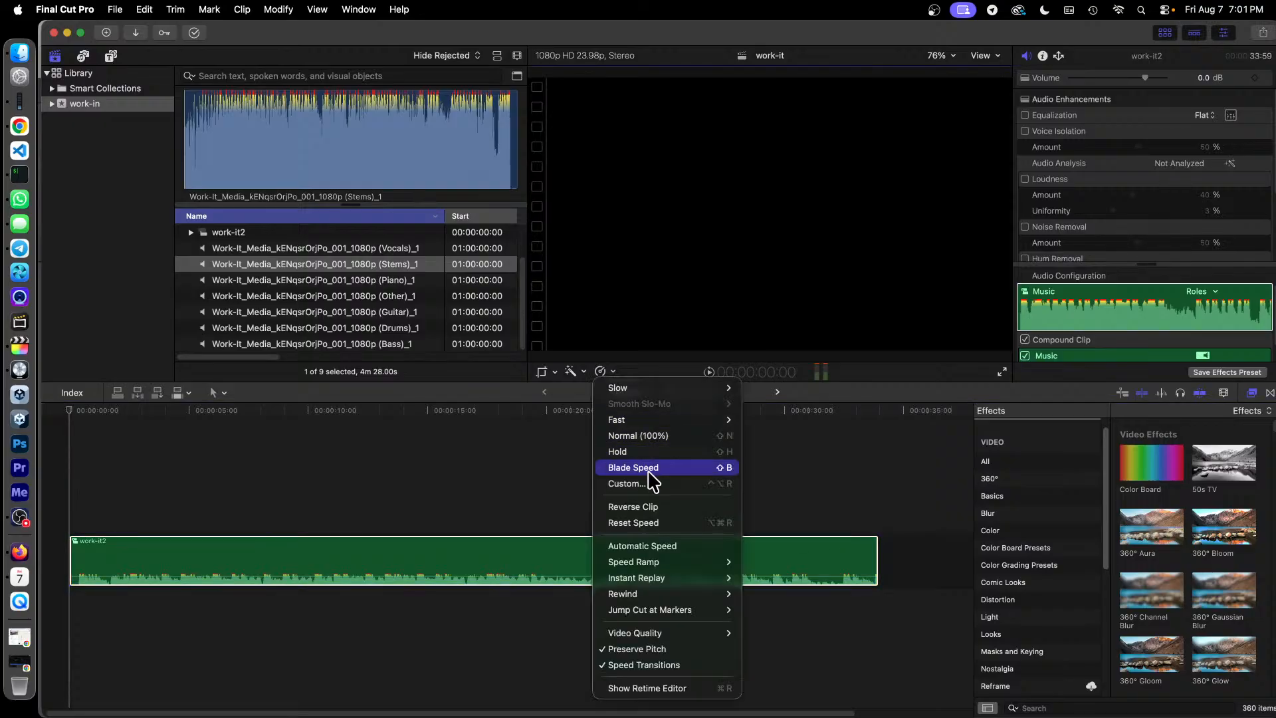
pyautogui.click(627, 483)
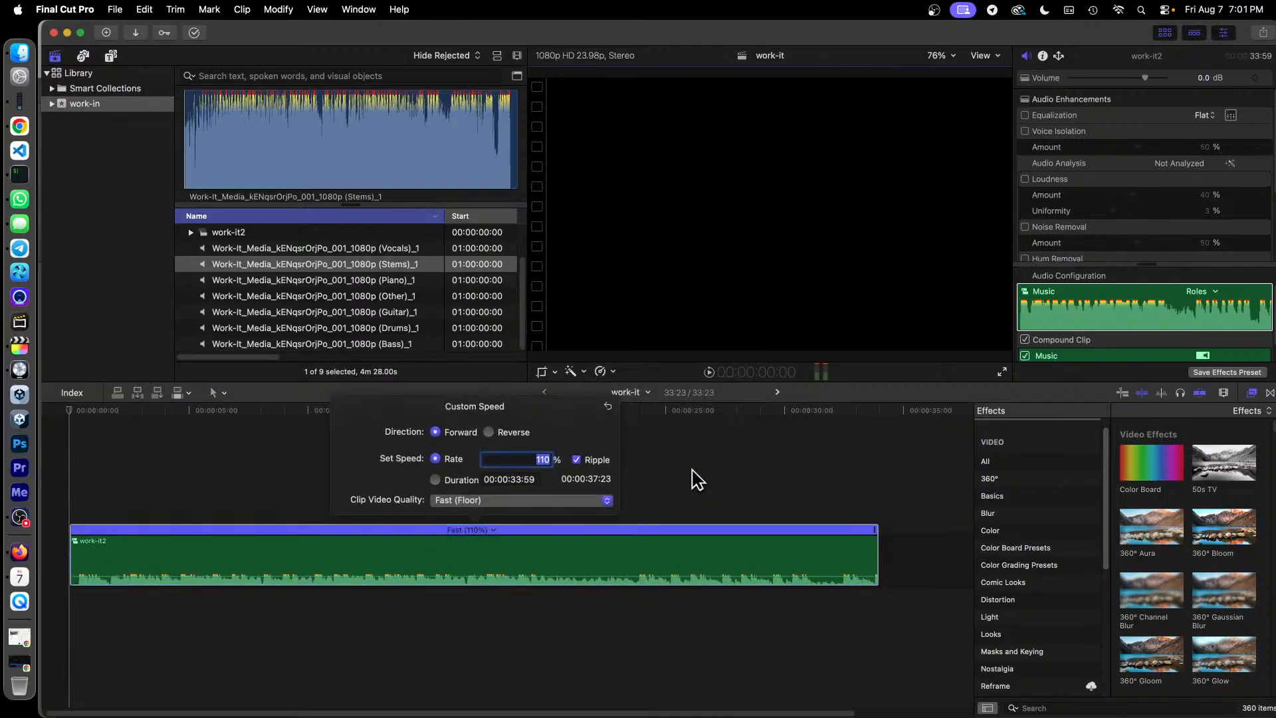
pyautogui.click(573, 459)
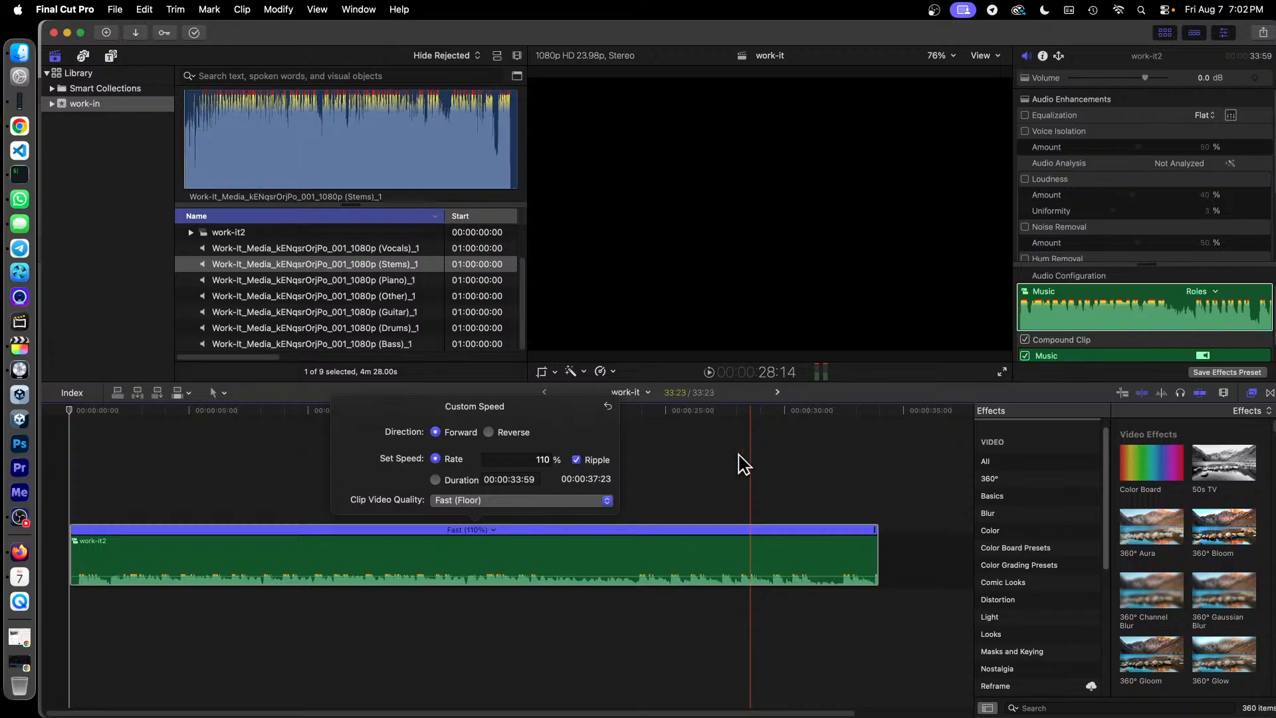
pyautogui.click(599, 509)
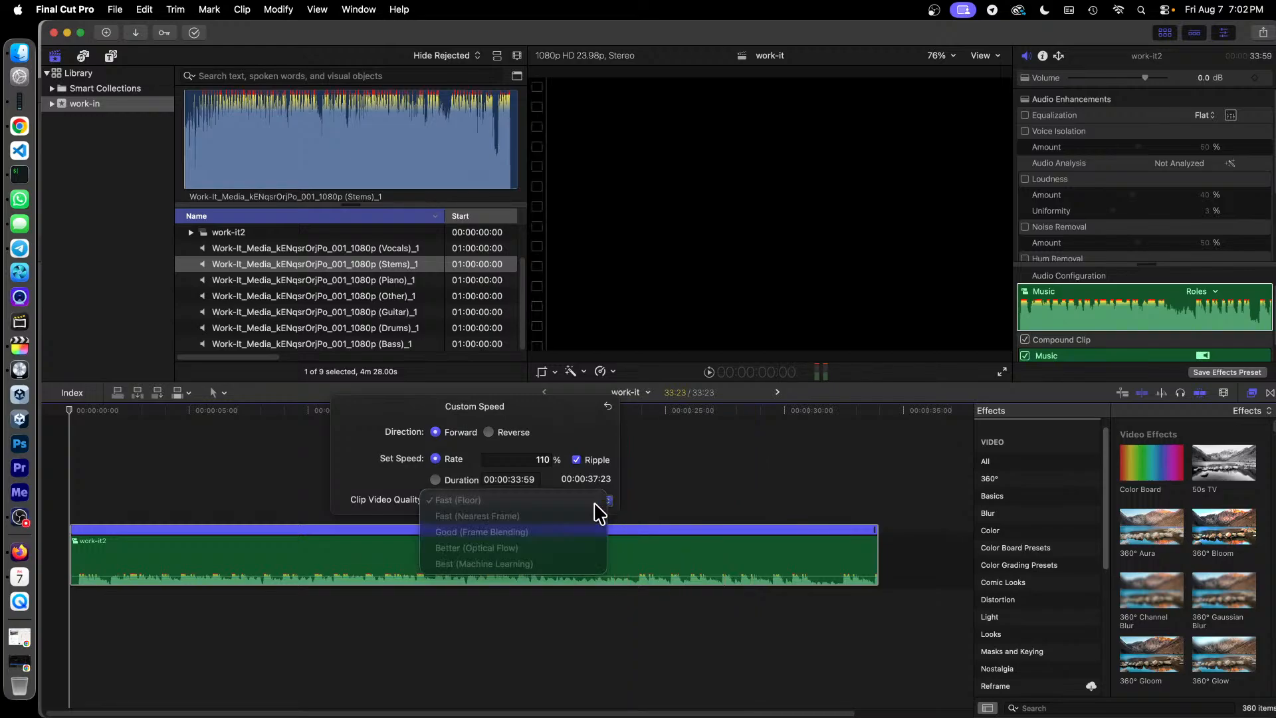
pyautogui.click(719, 481)
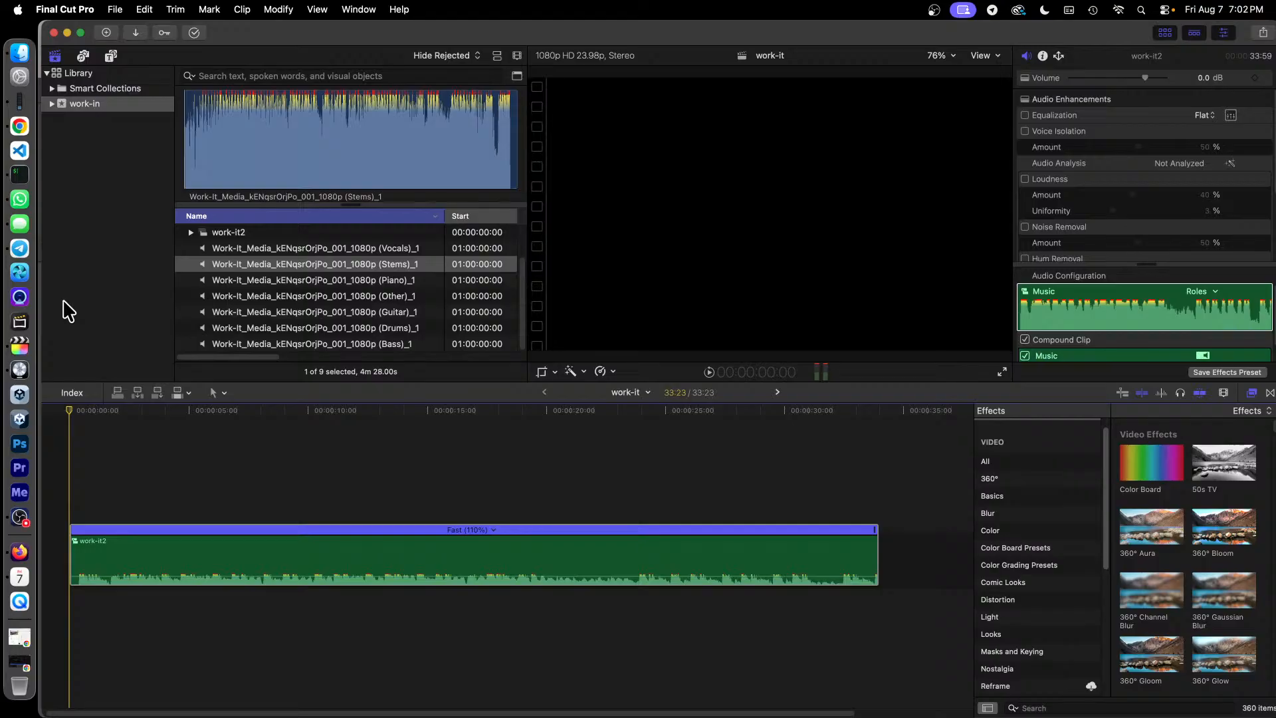
pyautogui.press('space')
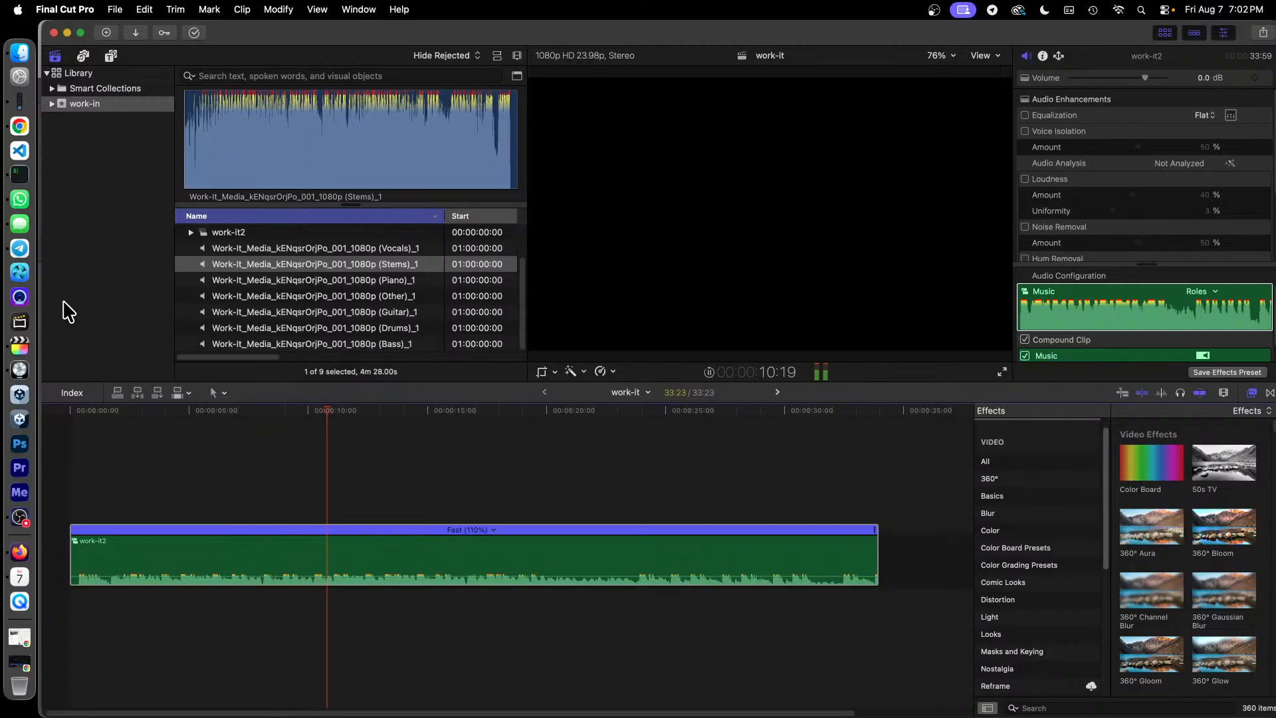
# Rename the work-in event in the library to work-it
pyautogui.click(89, 105)
pyautogui.click(92, 105)
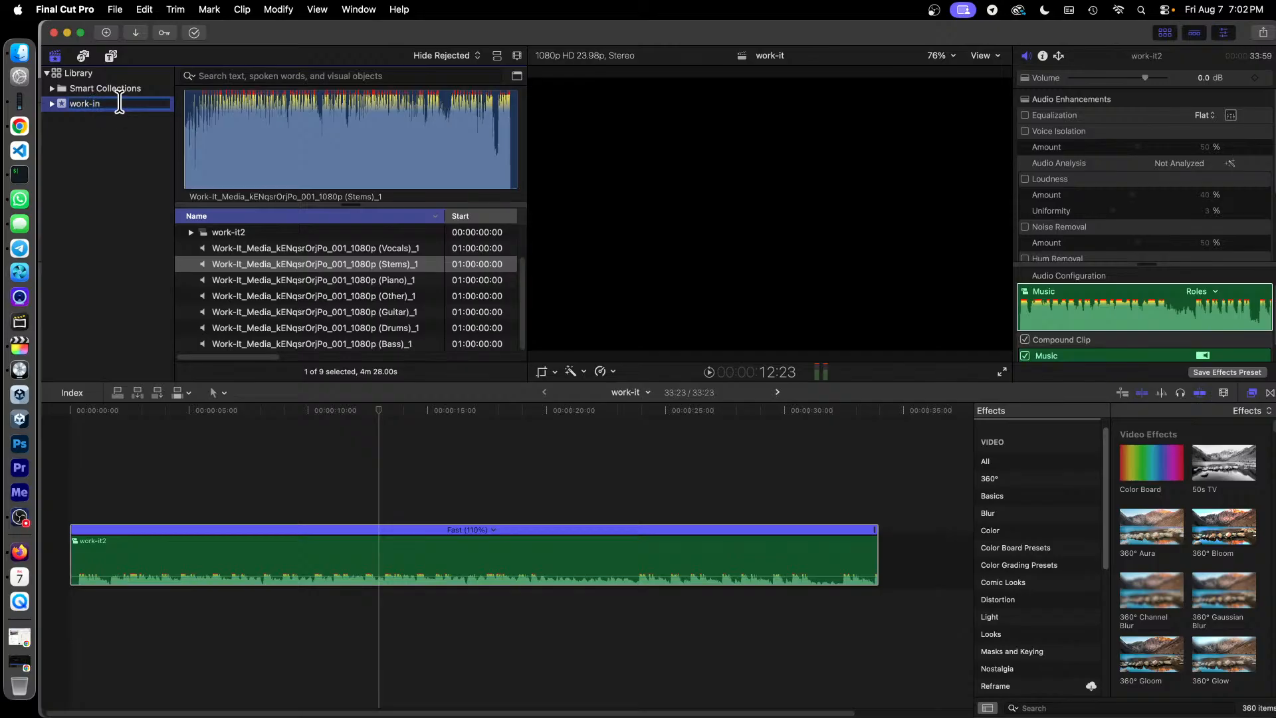
pyautogui.press('BackSpace')
pyautogui.press('Return')
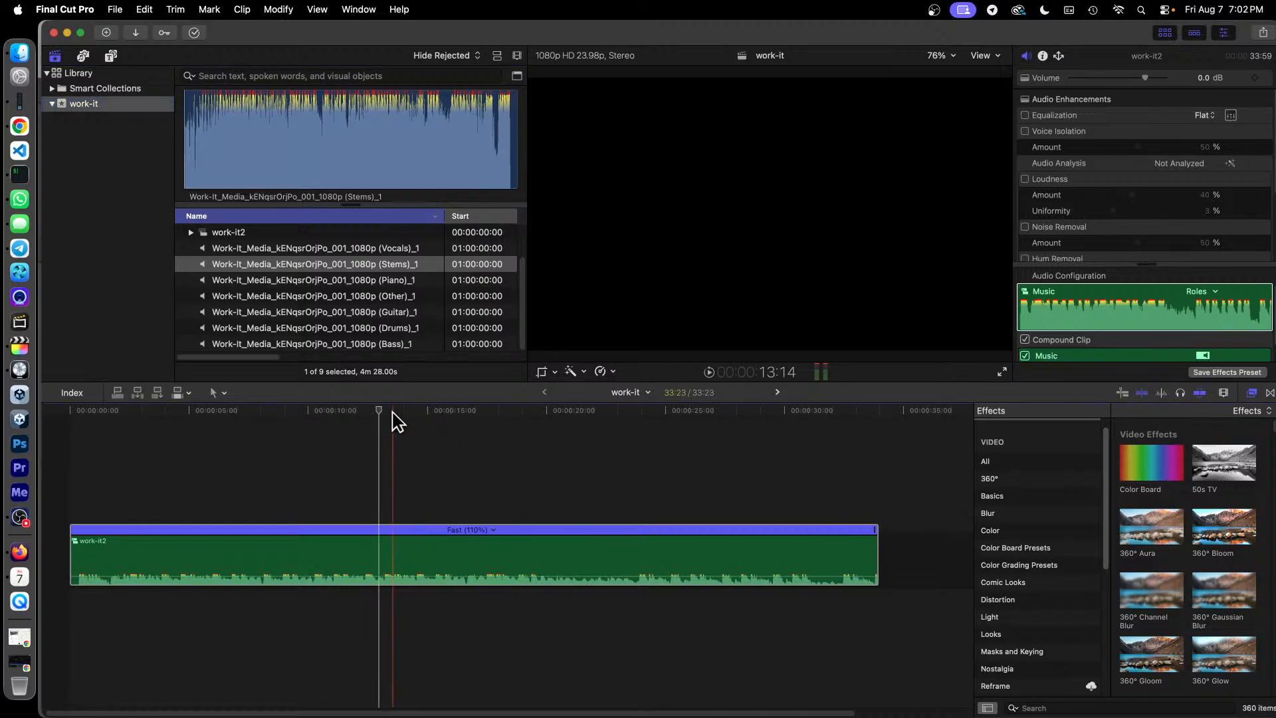
# Play the retimed work-it2 compound clip starting from 13:10 in the work-it timeline, and stop playback
pyautogui.click(390, 410)
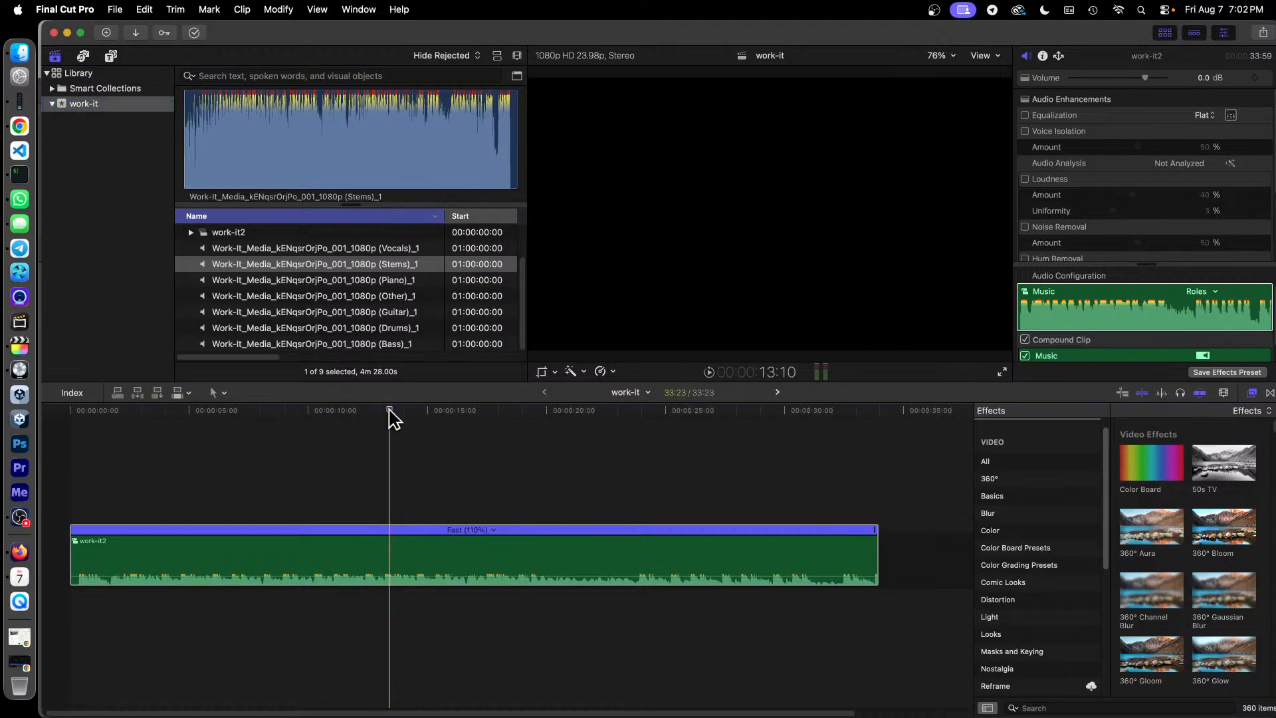
pyautogui.press('space')
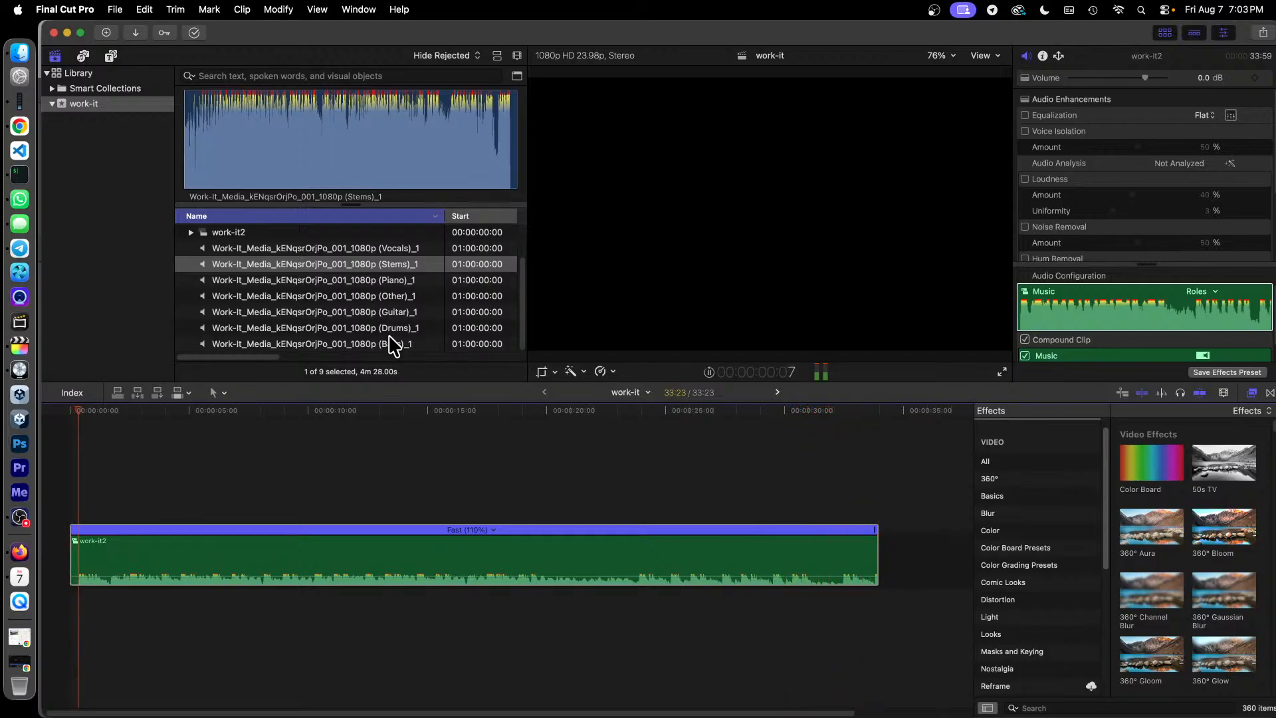
pyautogui.press('space')
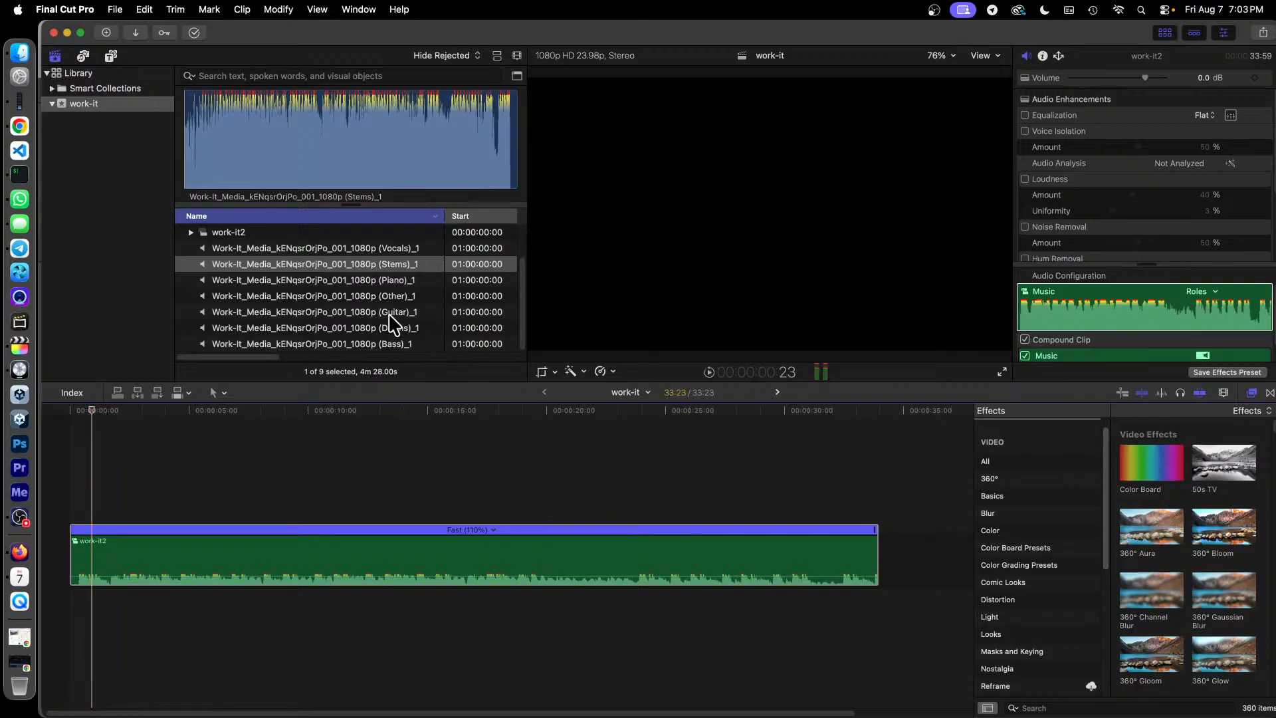
pyautogui.click(20, 518)
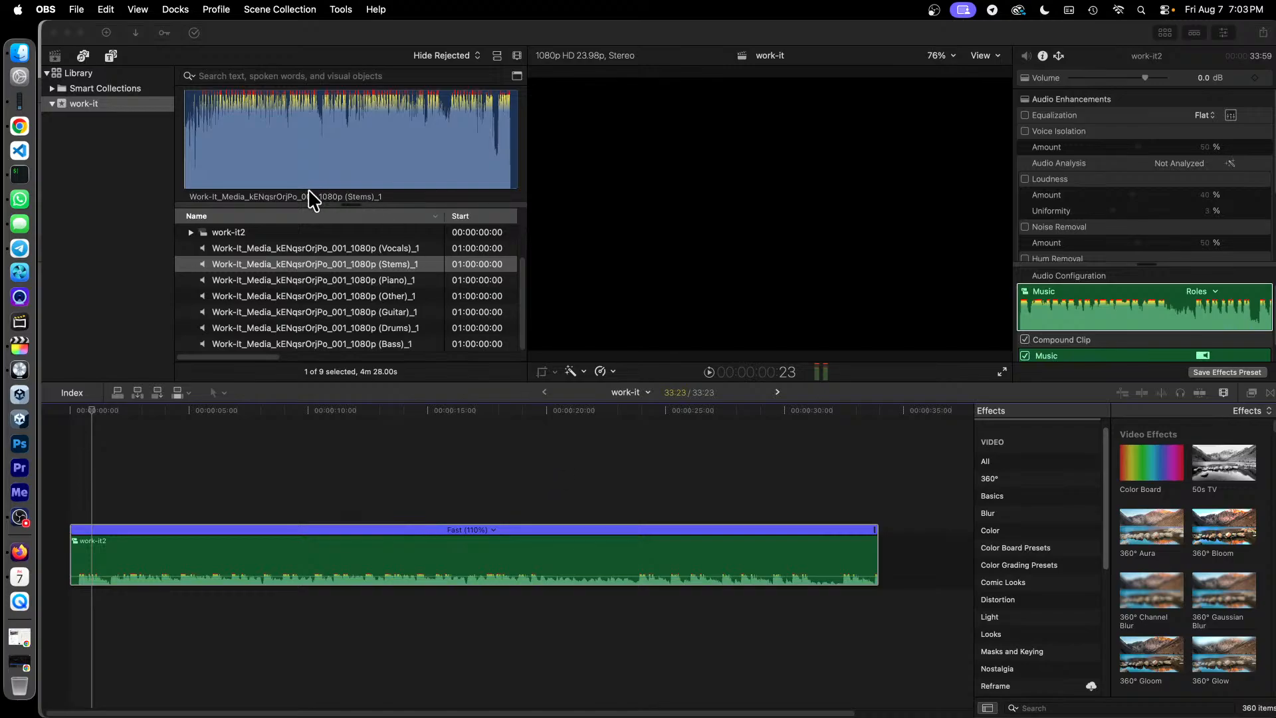
pyautogui.click(451, 31)
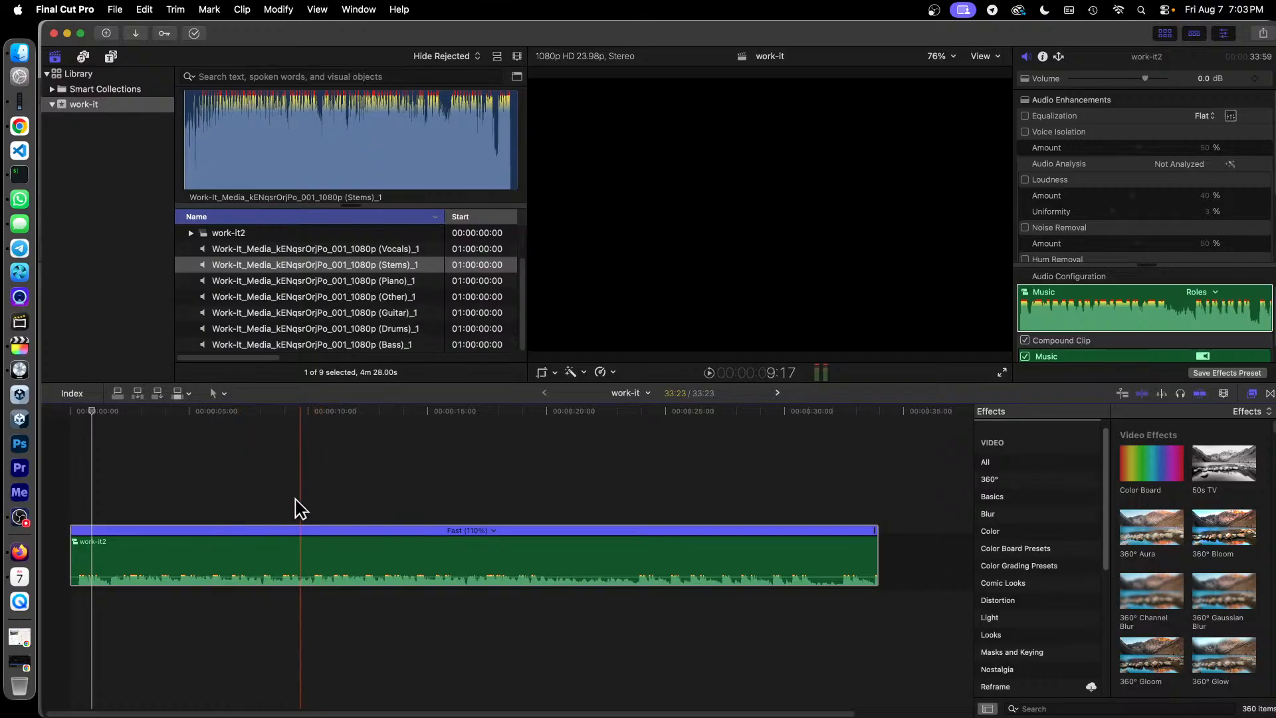
# Switch to Logic Pro and close the Untitled project without saving it
pyautogui.click(19, 369)
pyautogui.press('super+w')
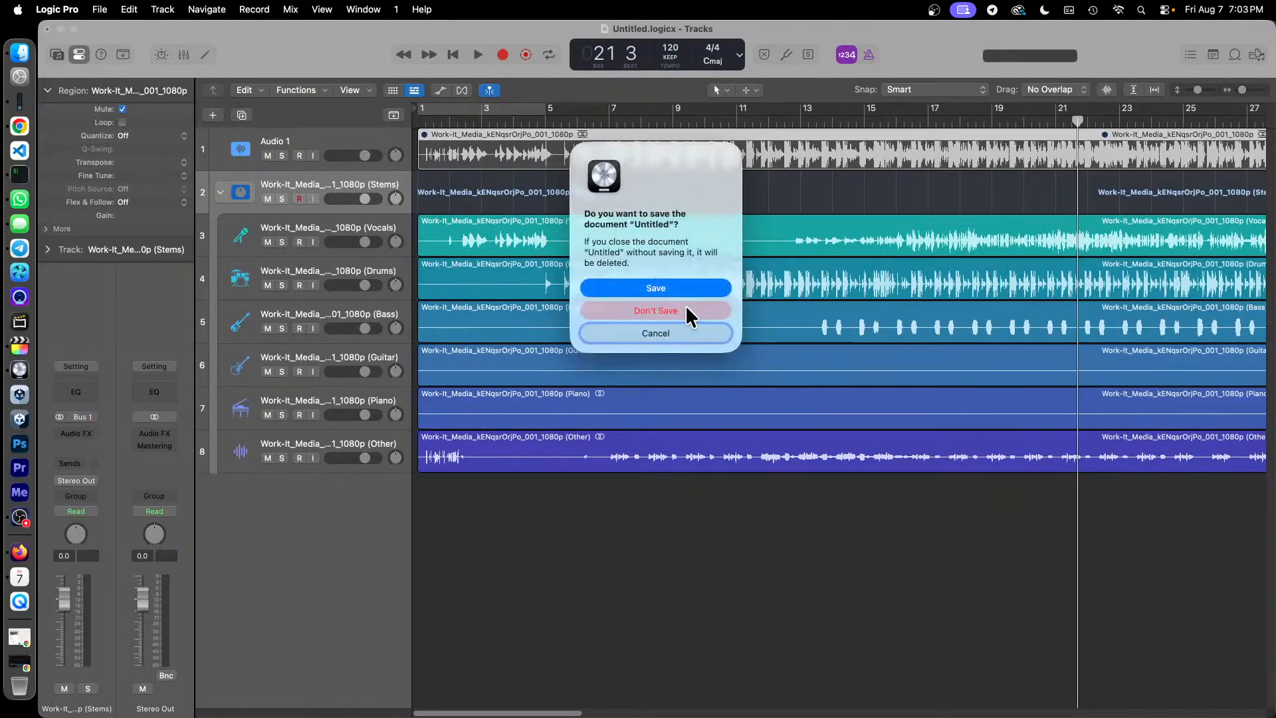
pyautogui.click(708, 304)
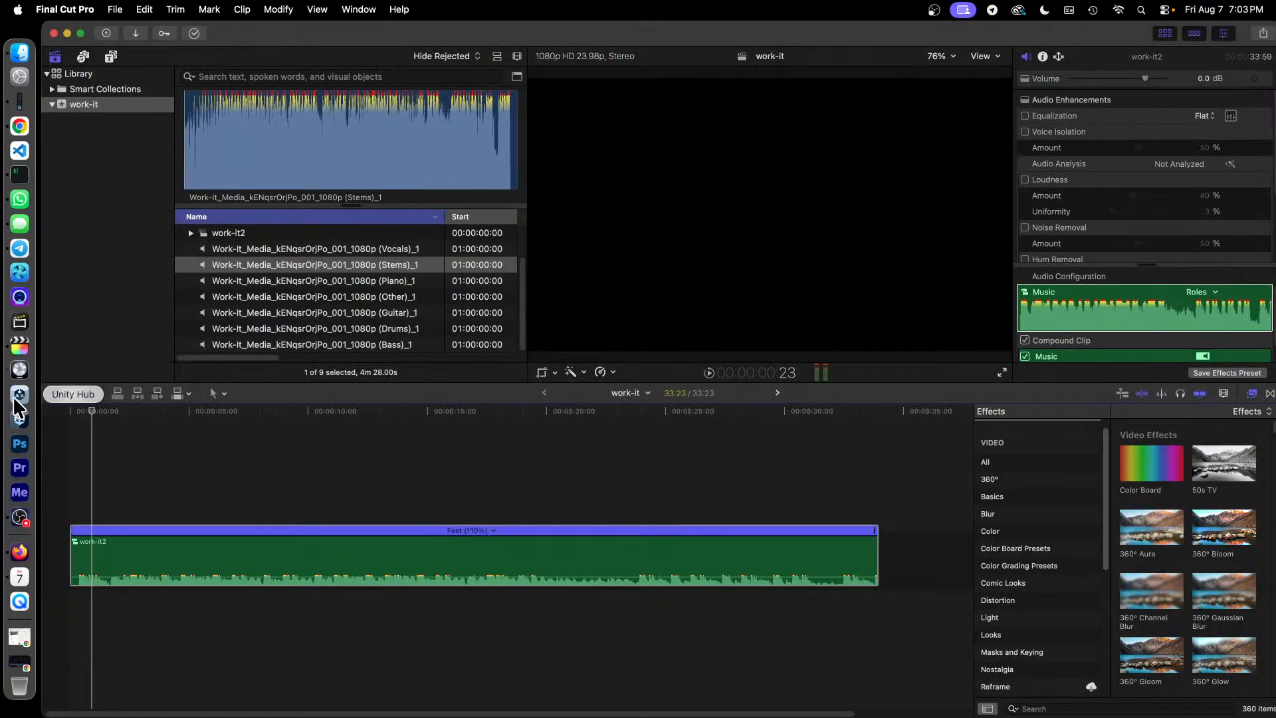
# Create a new empty Logic Pro project with one Mic or Line audio track
pyautogui.click(21, 376)
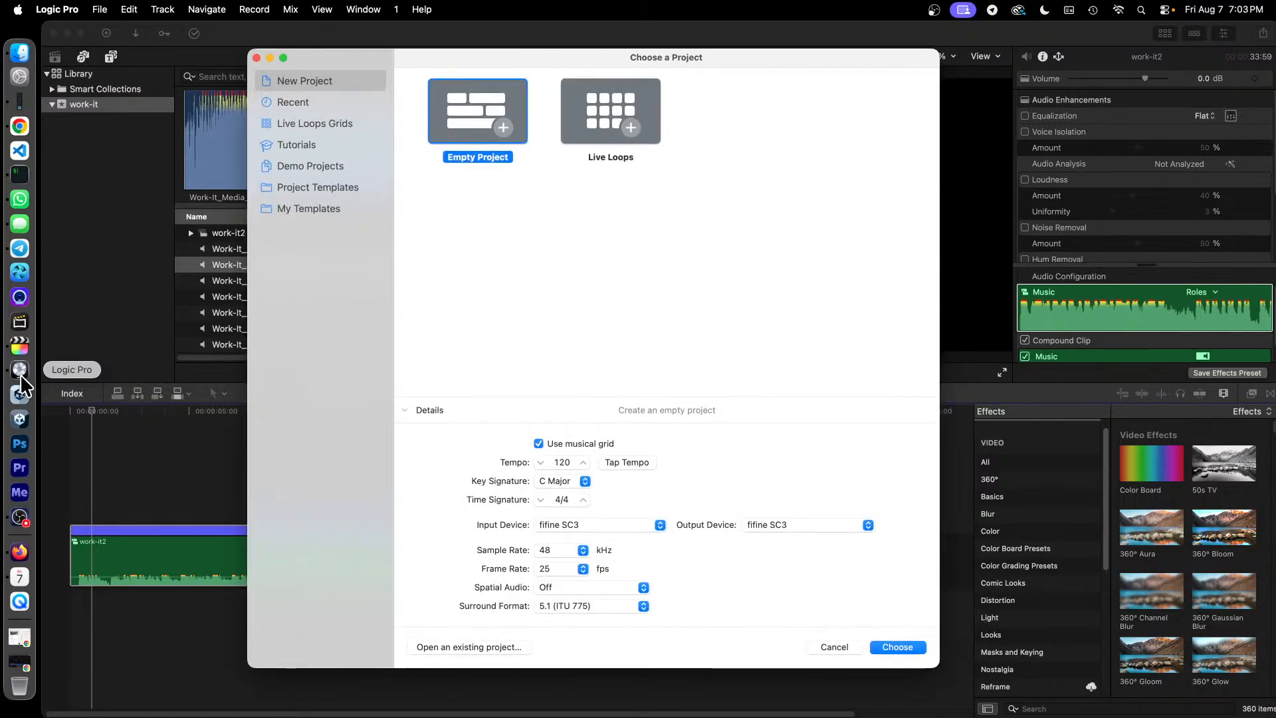
pyautogui.click(897, 648)
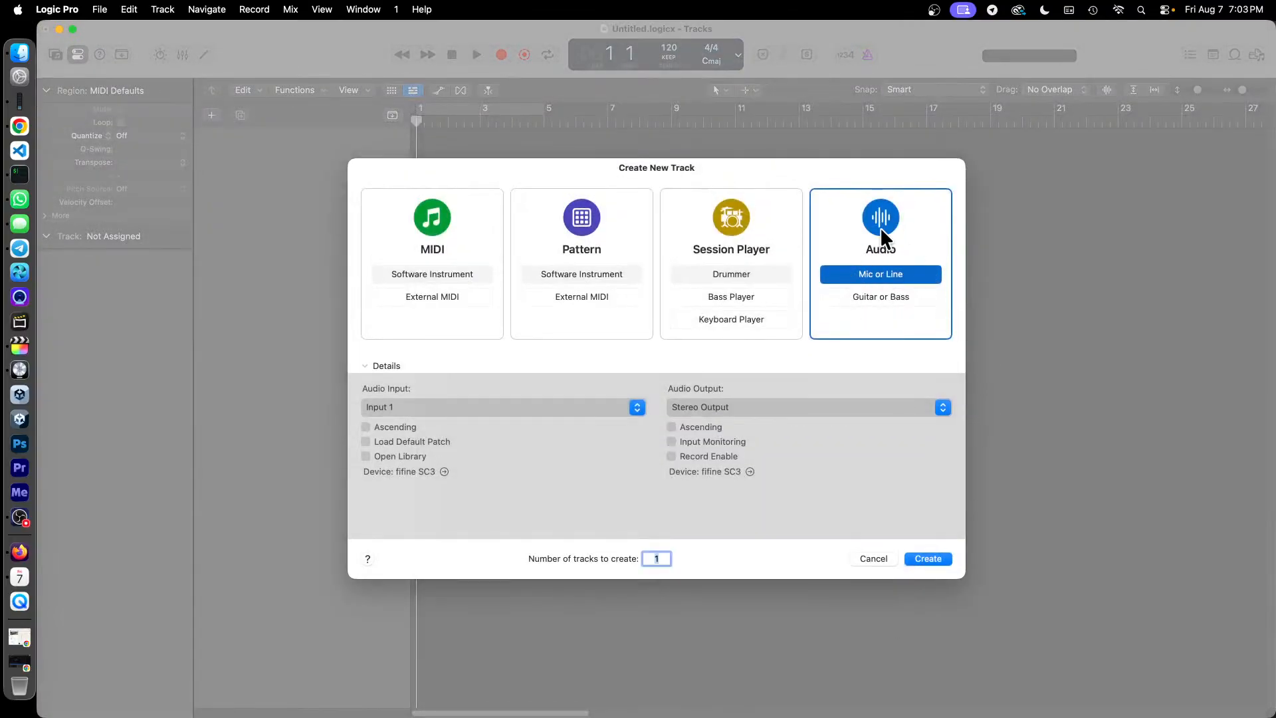
pyautogui.click(927, 559)
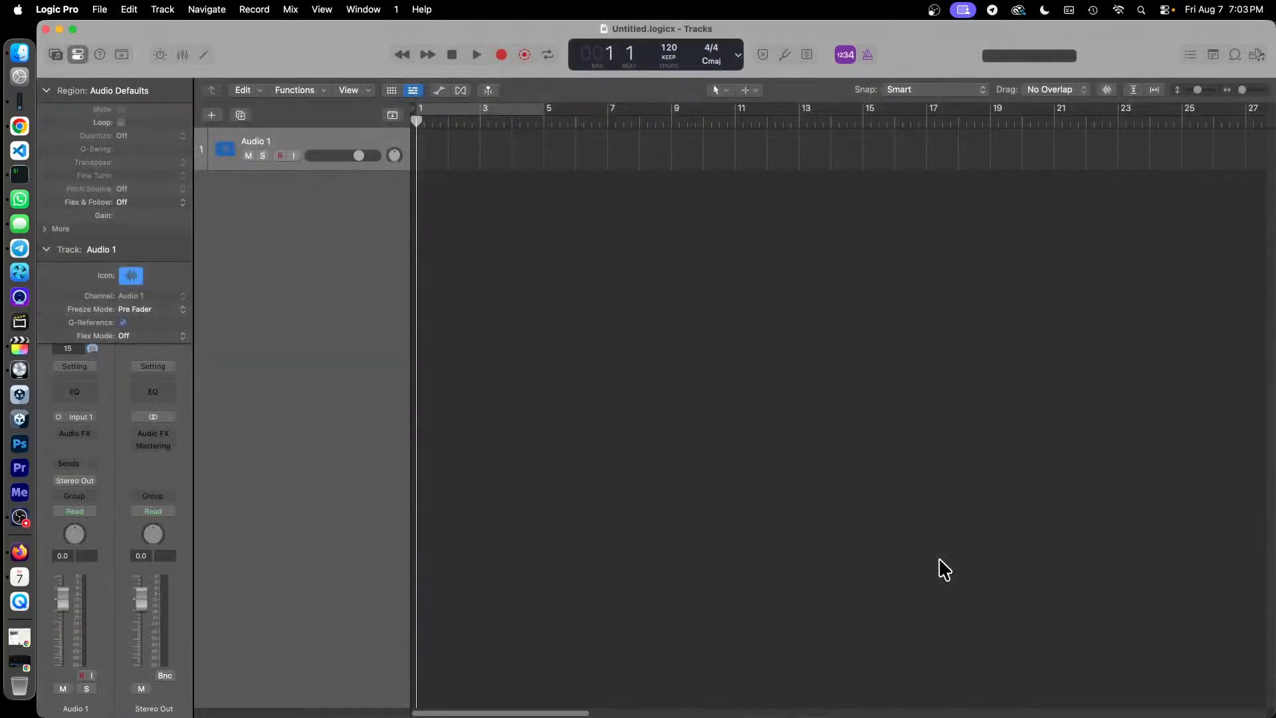
# Import Celebration-Benny-Benassi-Remix_Media_-o9MK_TM2vA_008_128k.m4a onto Audio 1, changing the project sample rate to 44.1 kHz, and move the region to bar 1
pyautogui.rightClick(519, 149)
pyautogui.click(590, 153)
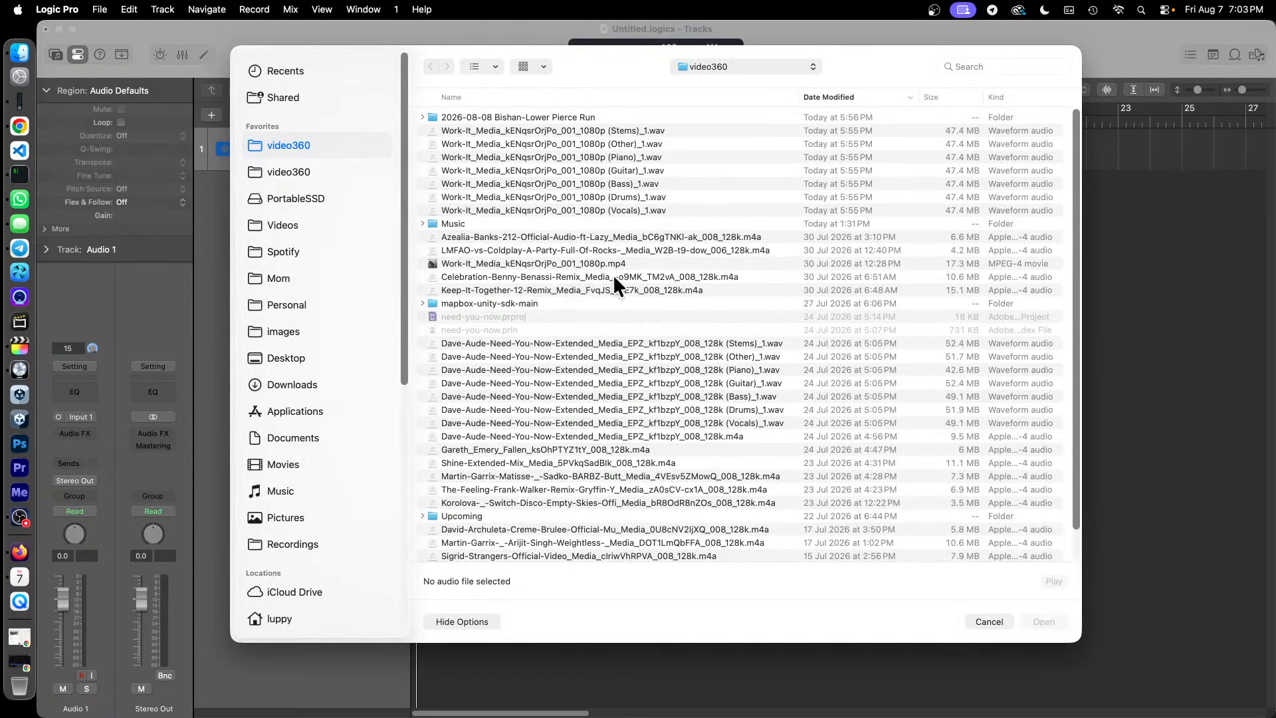
pyautogui.click(540, 276)
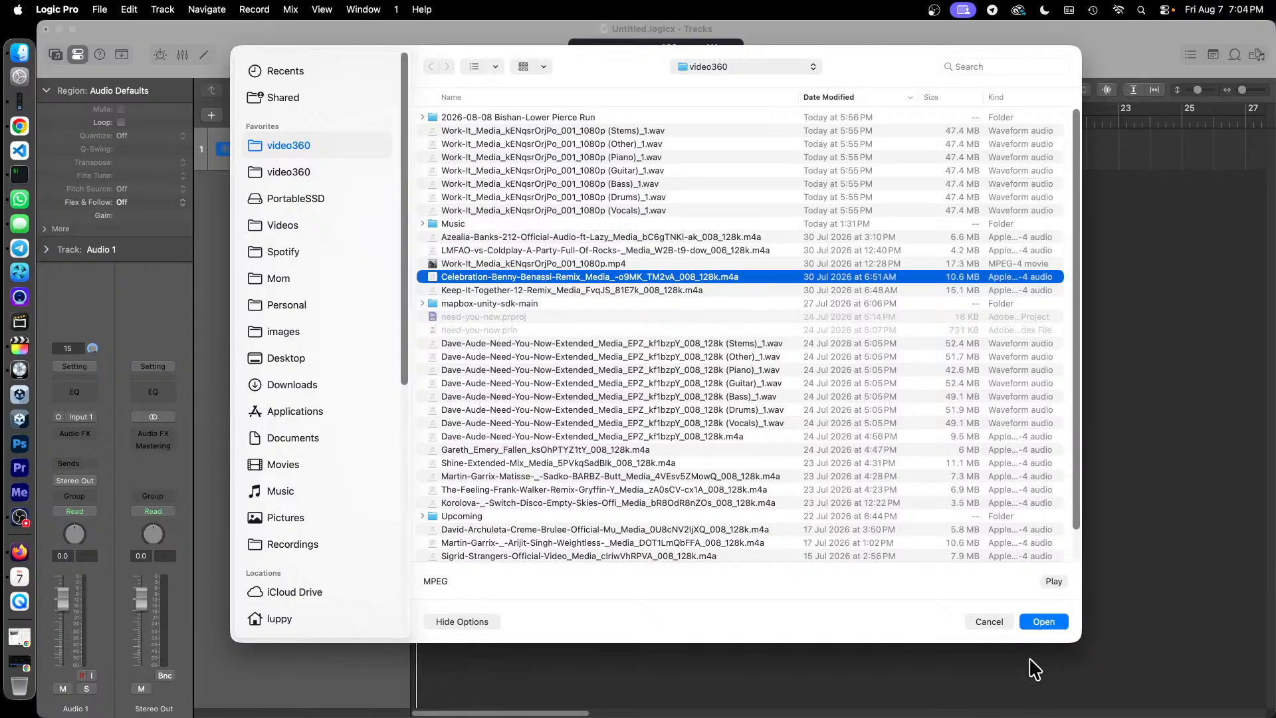
pyautogui.click(1043, 622)
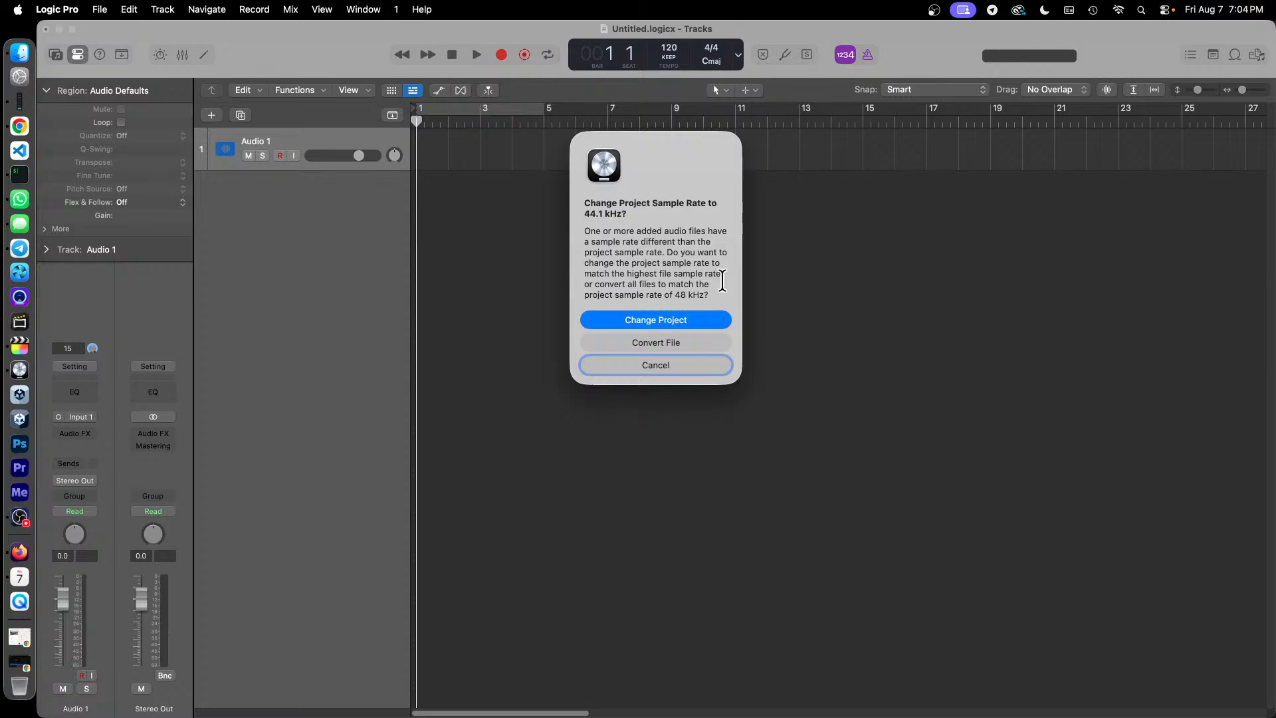
pyautogui.click(676, 318)
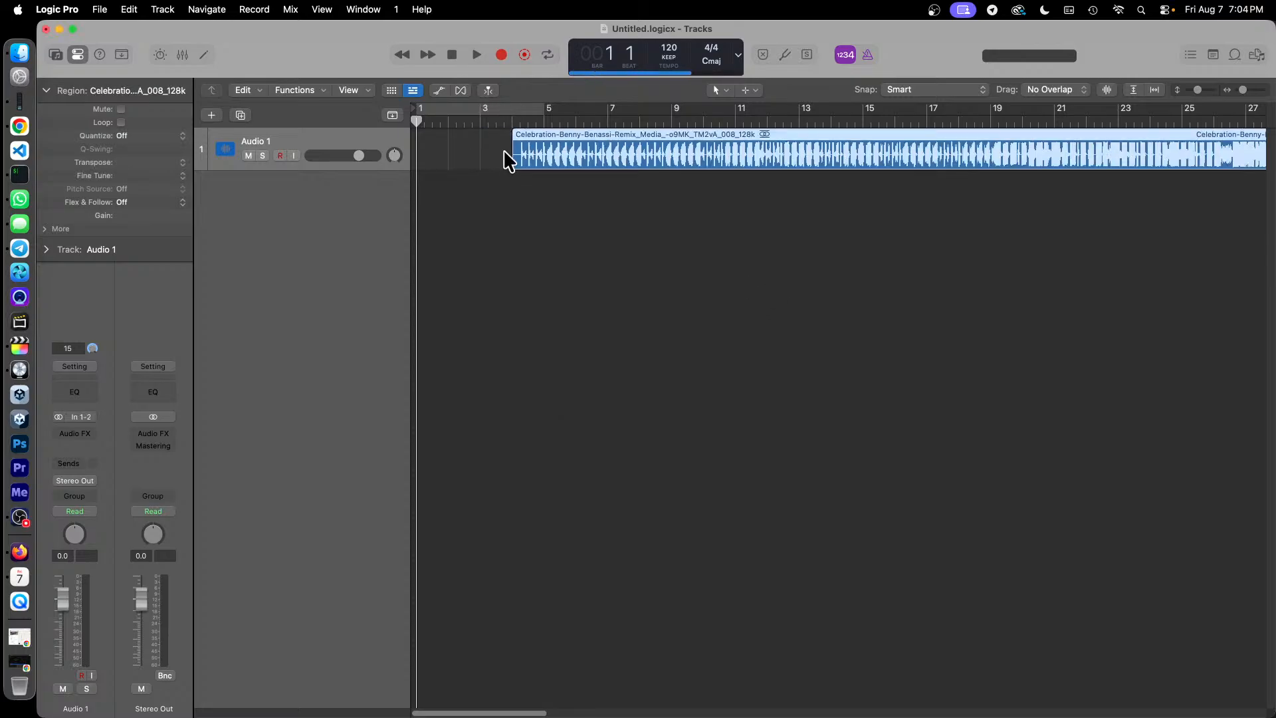
pyautogui.moveTo(819, 133); pyautogui.dragTo(696, 134)
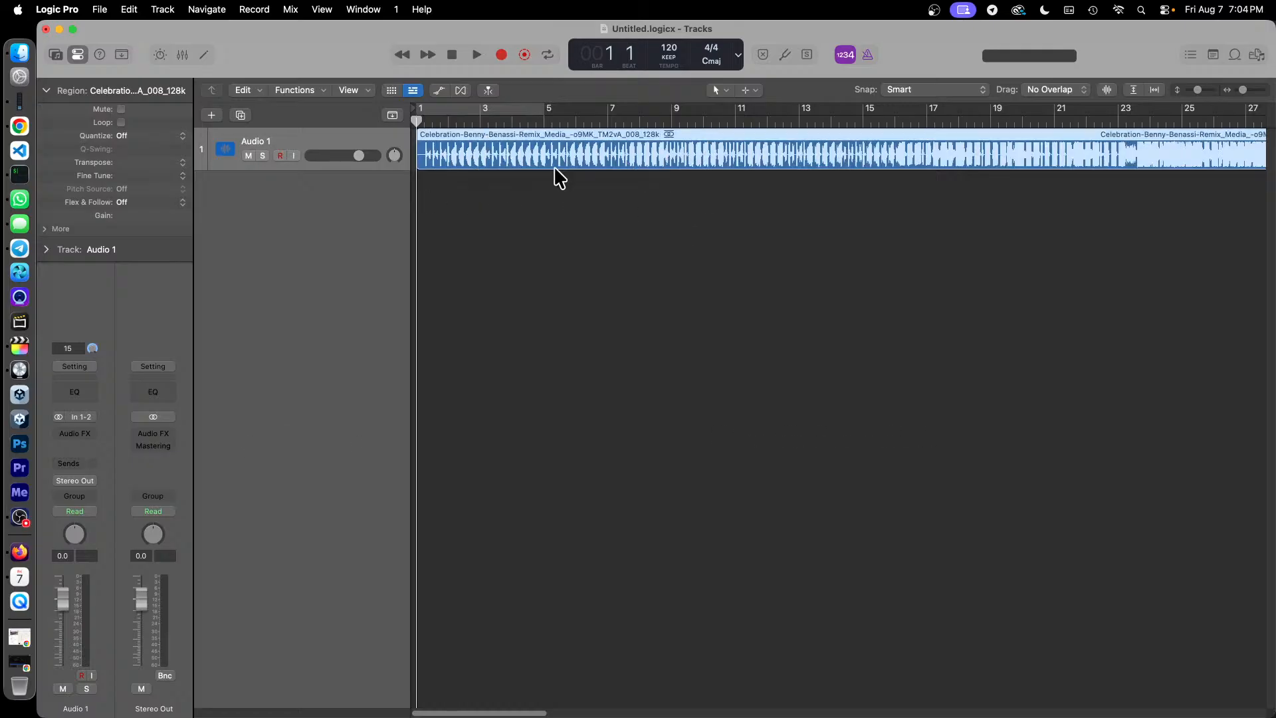
# Split the imported song region with Stem Splitter using the Separate All Stems preset
pyautogui.rightClick(540, 153)
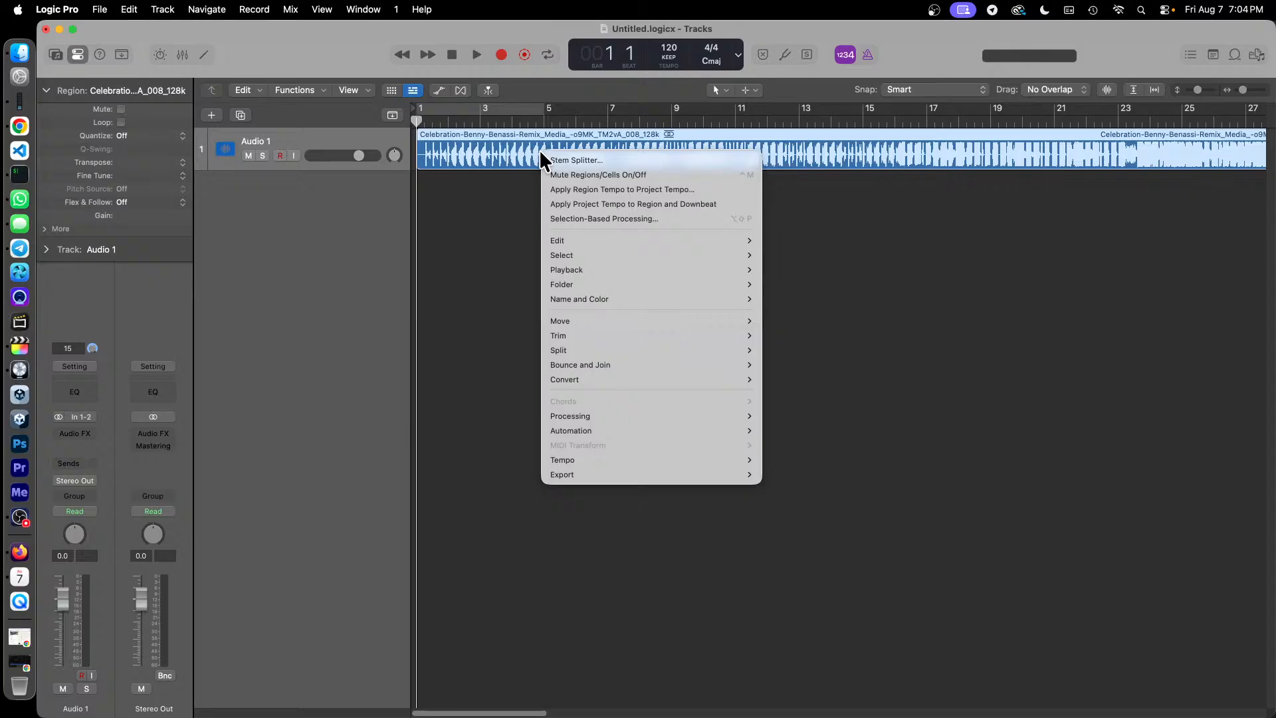
pyautogui.moveTo(709, 416)
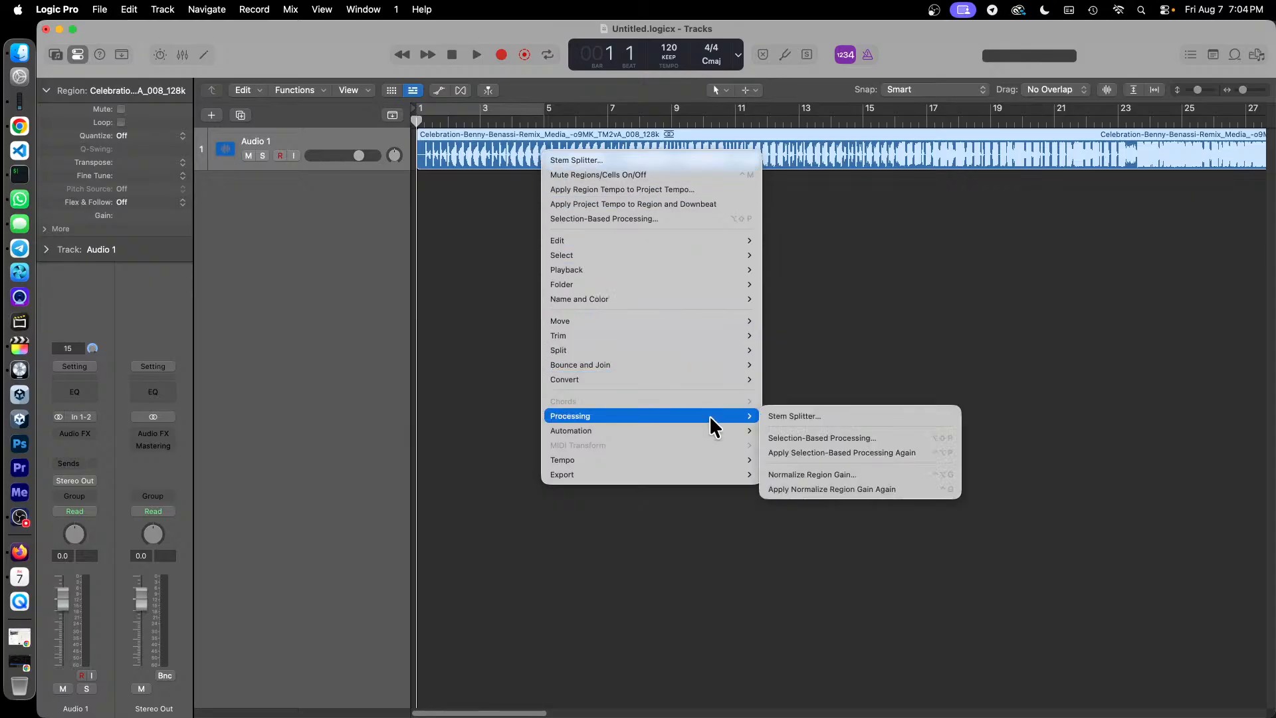
pyautogui.click(850, 420)
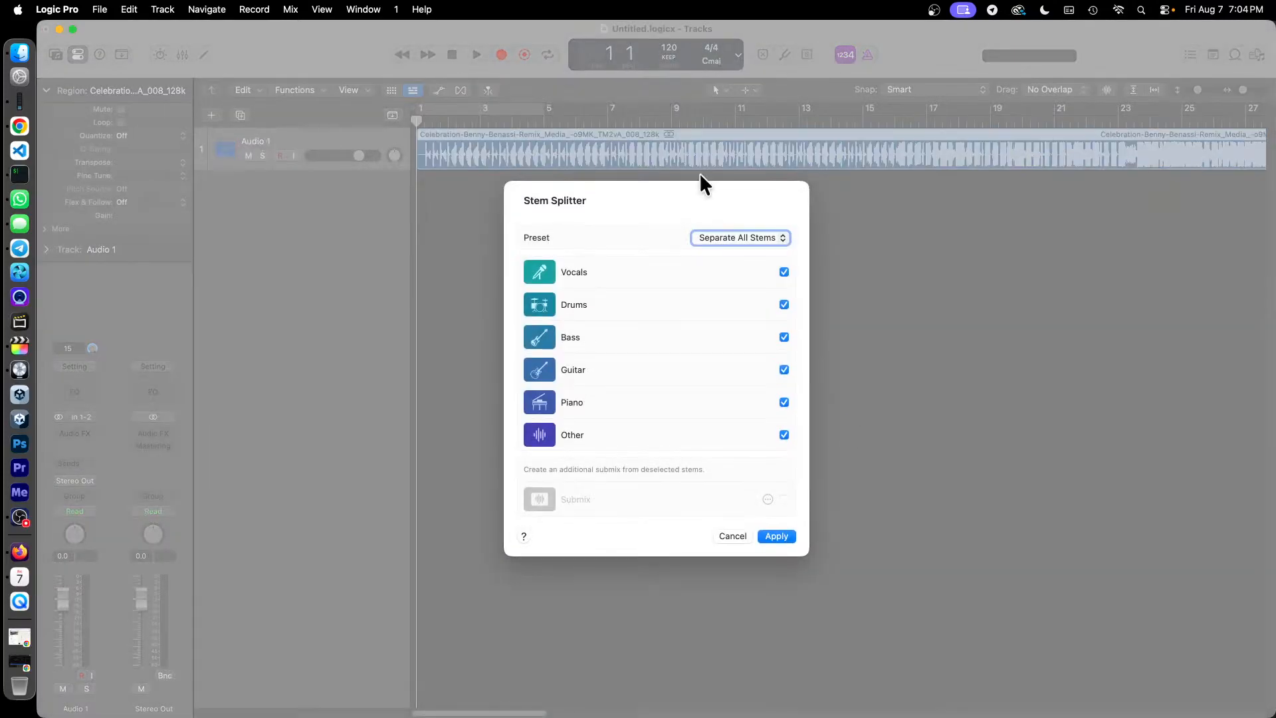
pyautogui.click(786, 536)
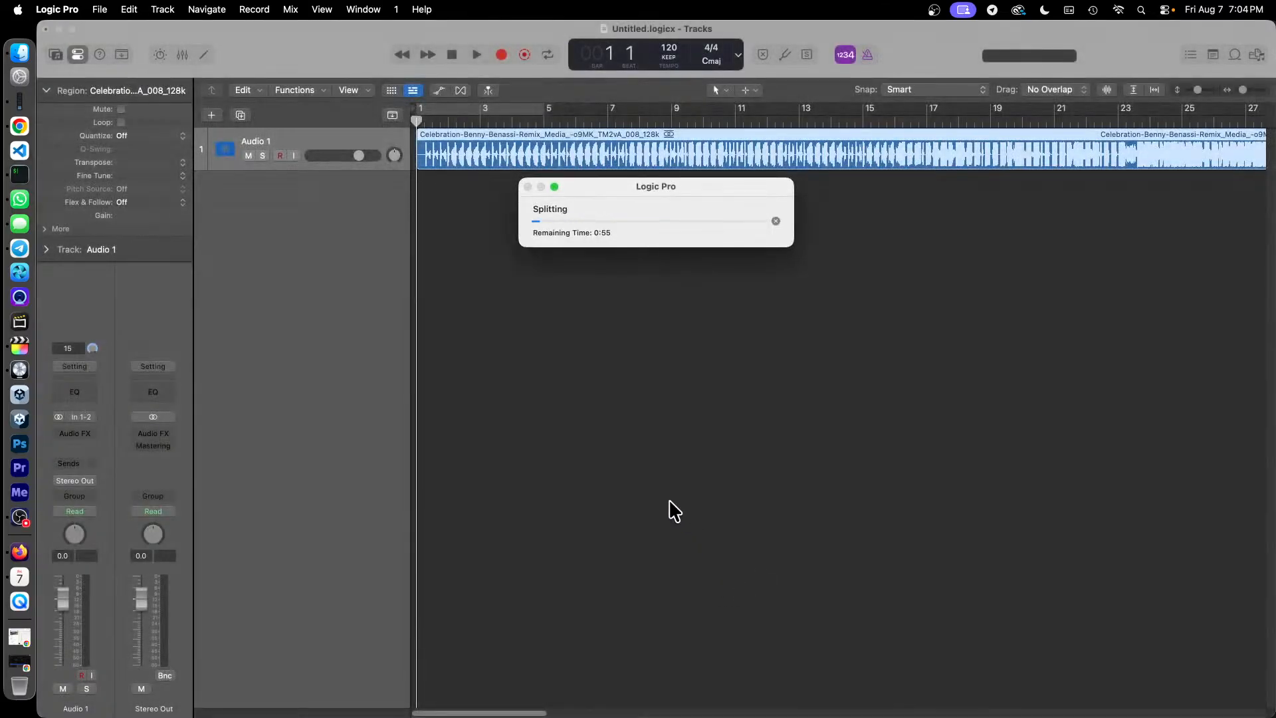
pyautogui.click(20, 519)
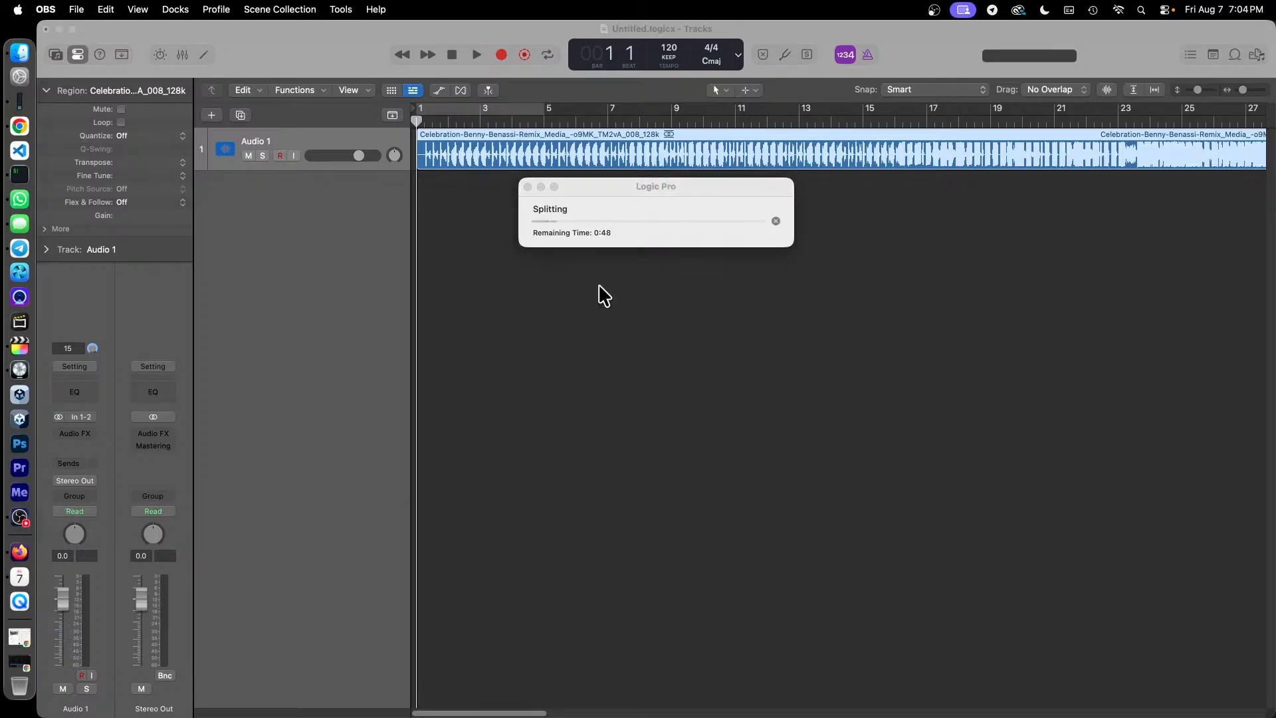
pyautogui.click(173, 31)
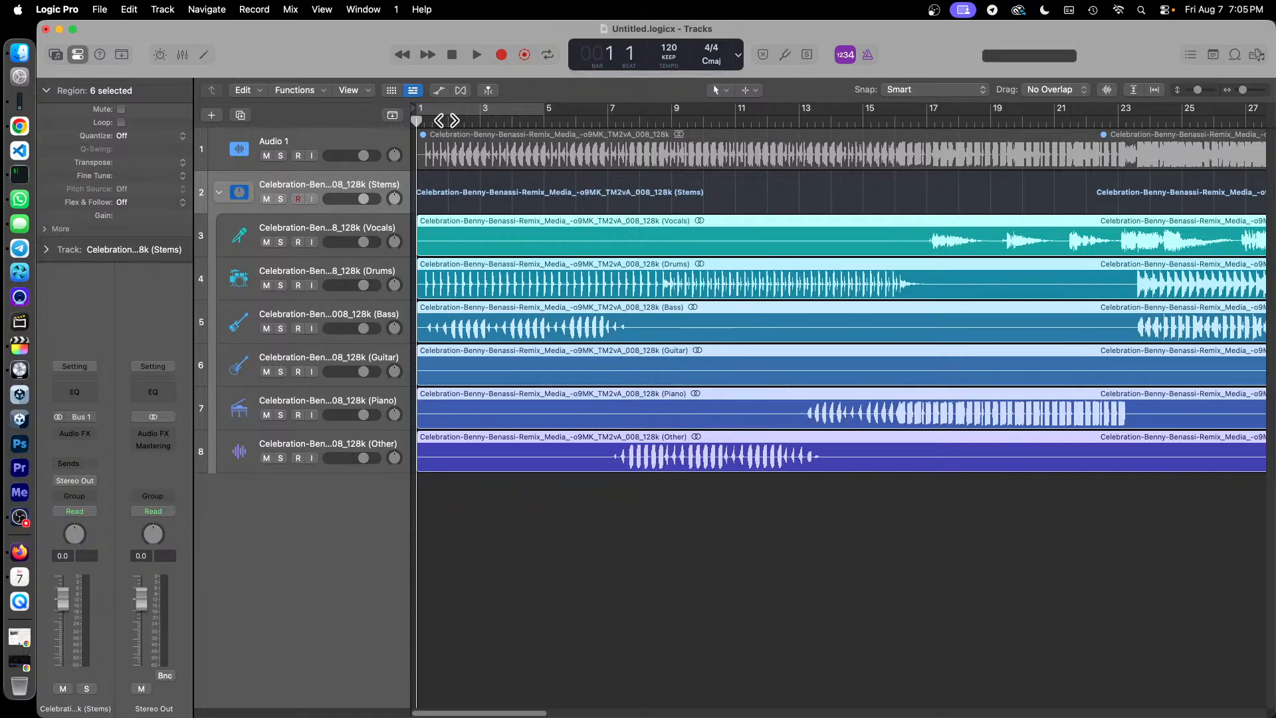
# Play the stems from the start and audition the Drums, Bass and Other tracks by muting and unmuting each one
pyautogui.press('space')
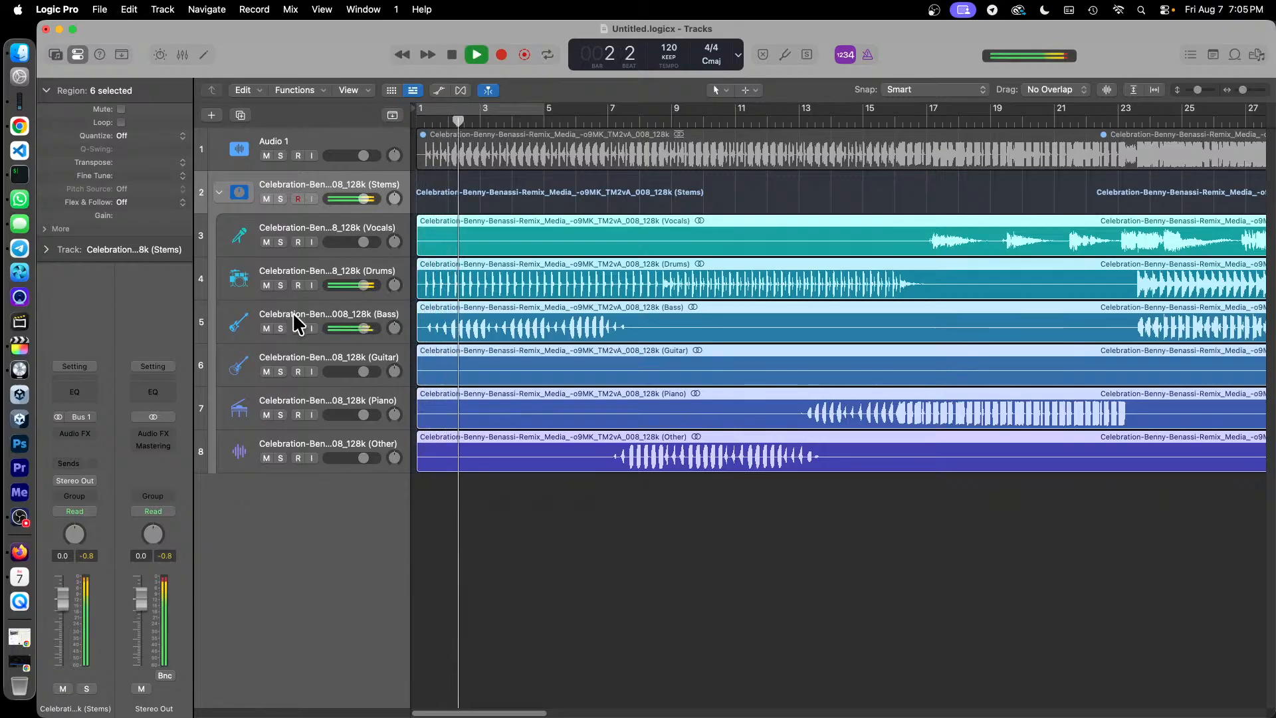
pyautogui.click(267, 286)
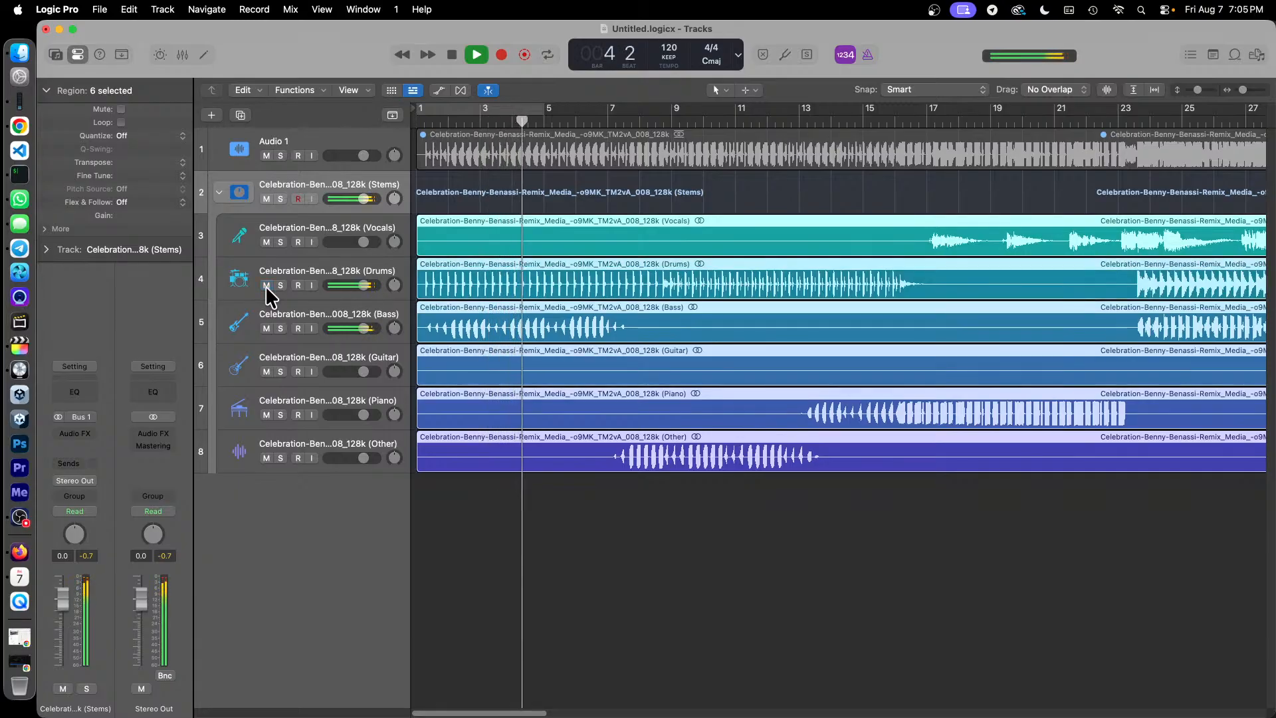
pyautogui.click(267, 285)
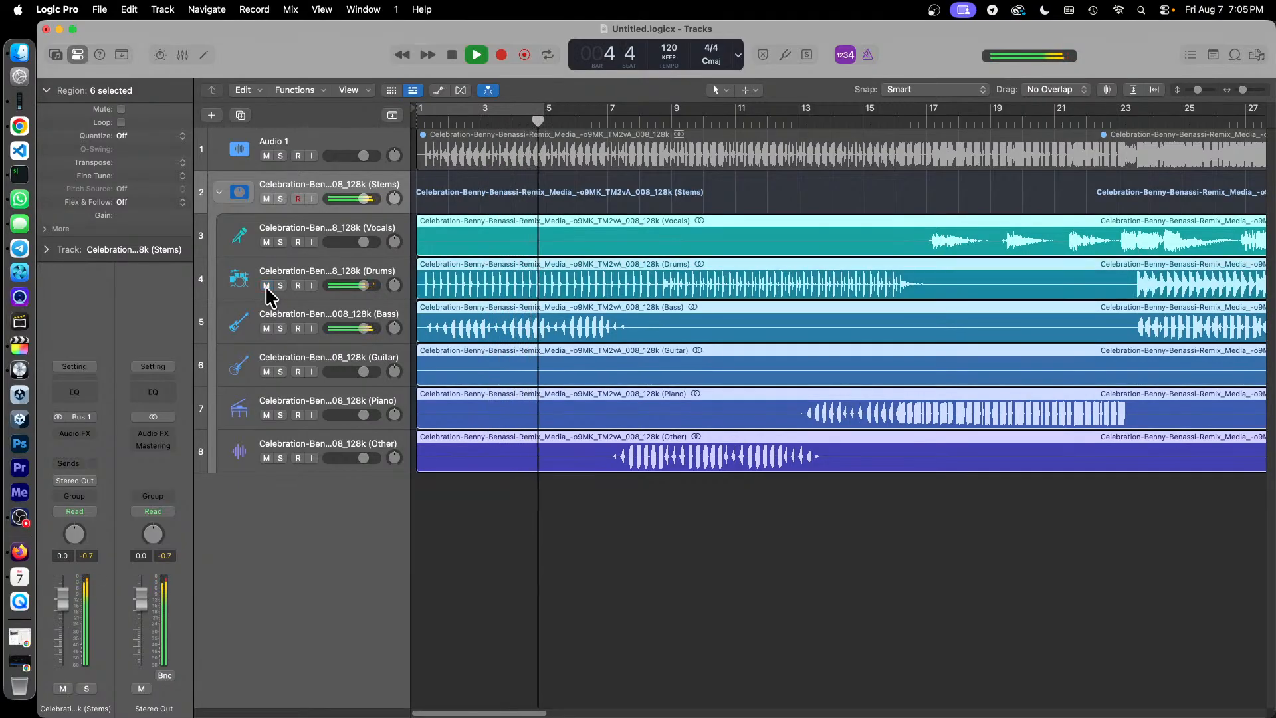
pyautogui.click(267, 328)
pyautogui.click(267, 328)
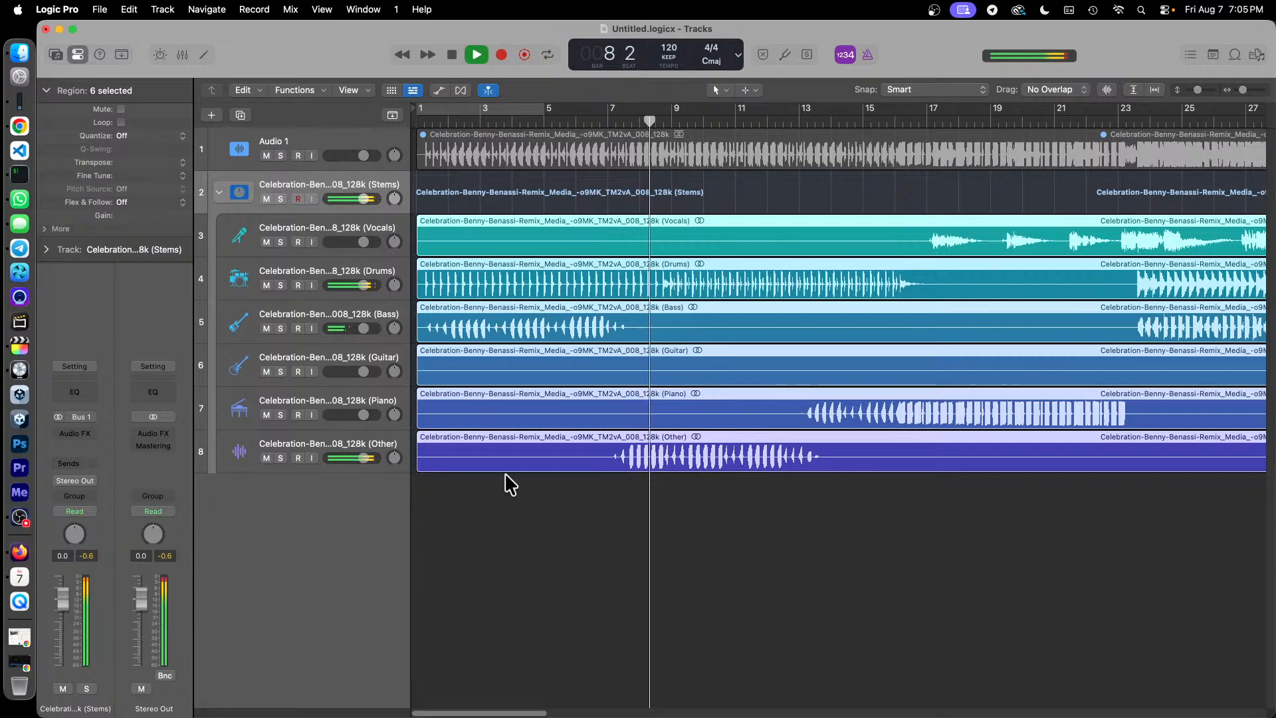
pyautogui.click(267, 458)
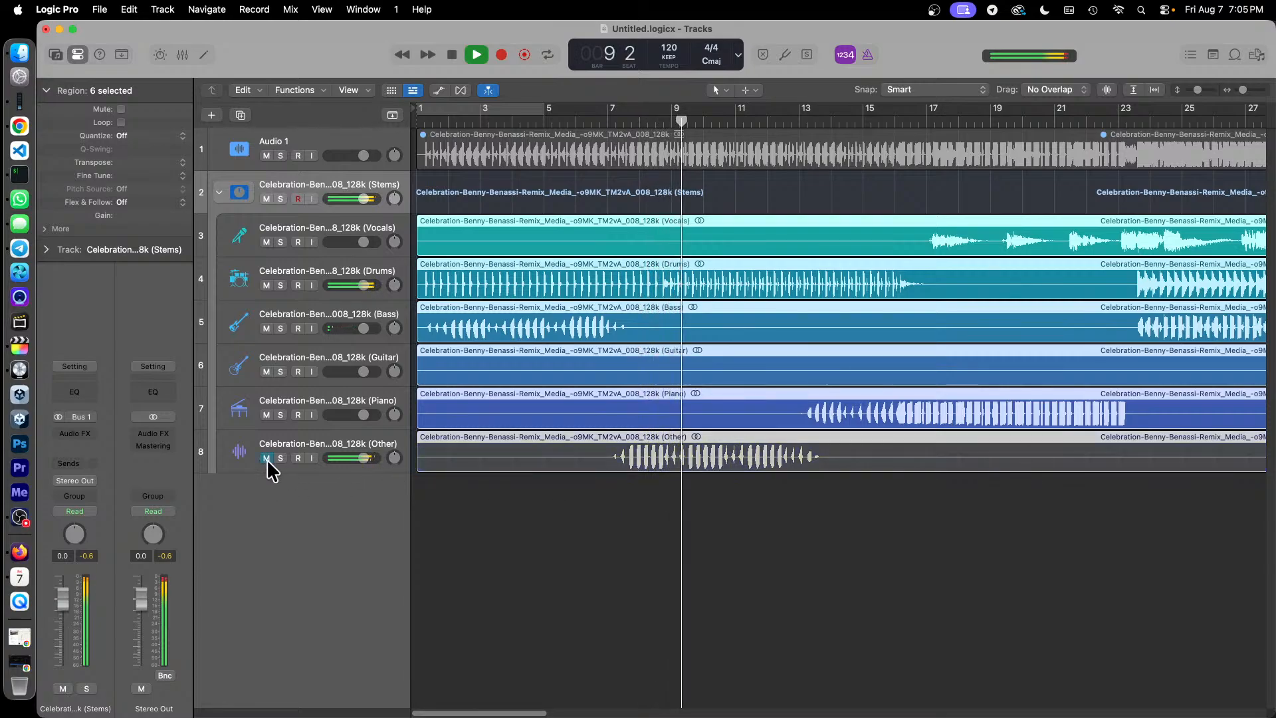
pyautogui.click(267, 458)
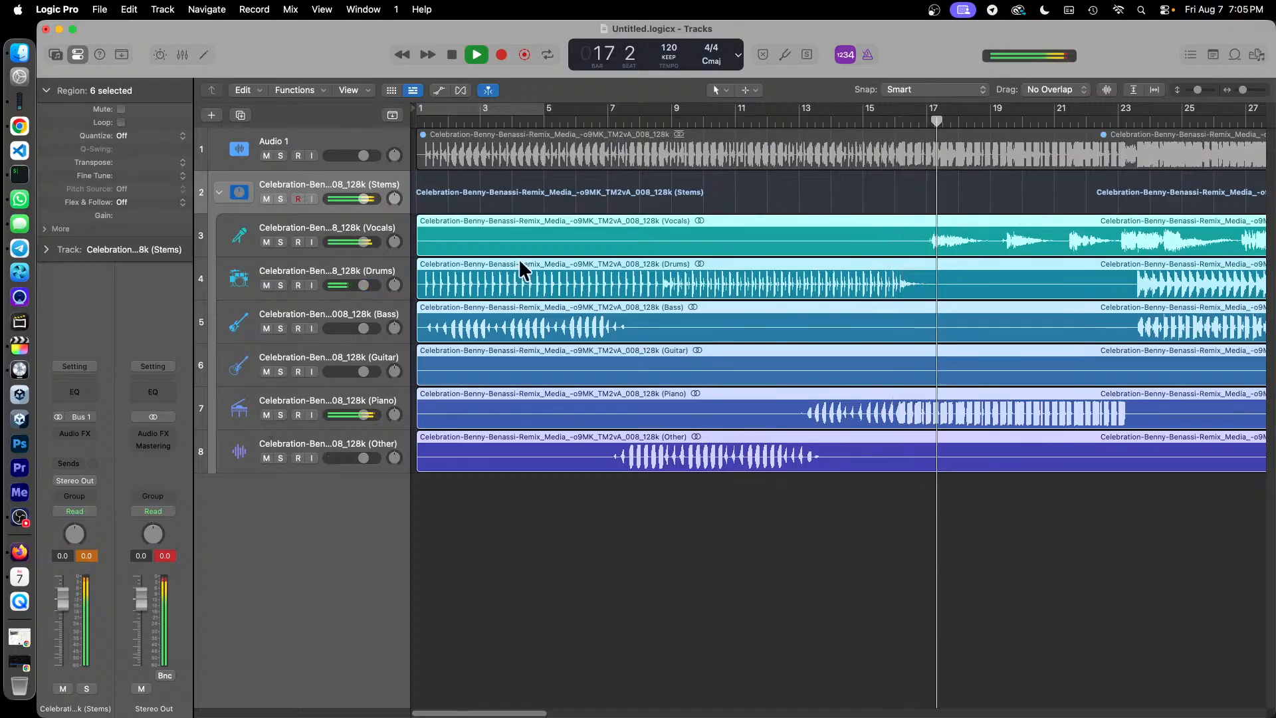
# Mute and unmute the Vocals track repeatedly during playback to hear the song without vocals, and stop playback
pyautogui.click(266, 242)
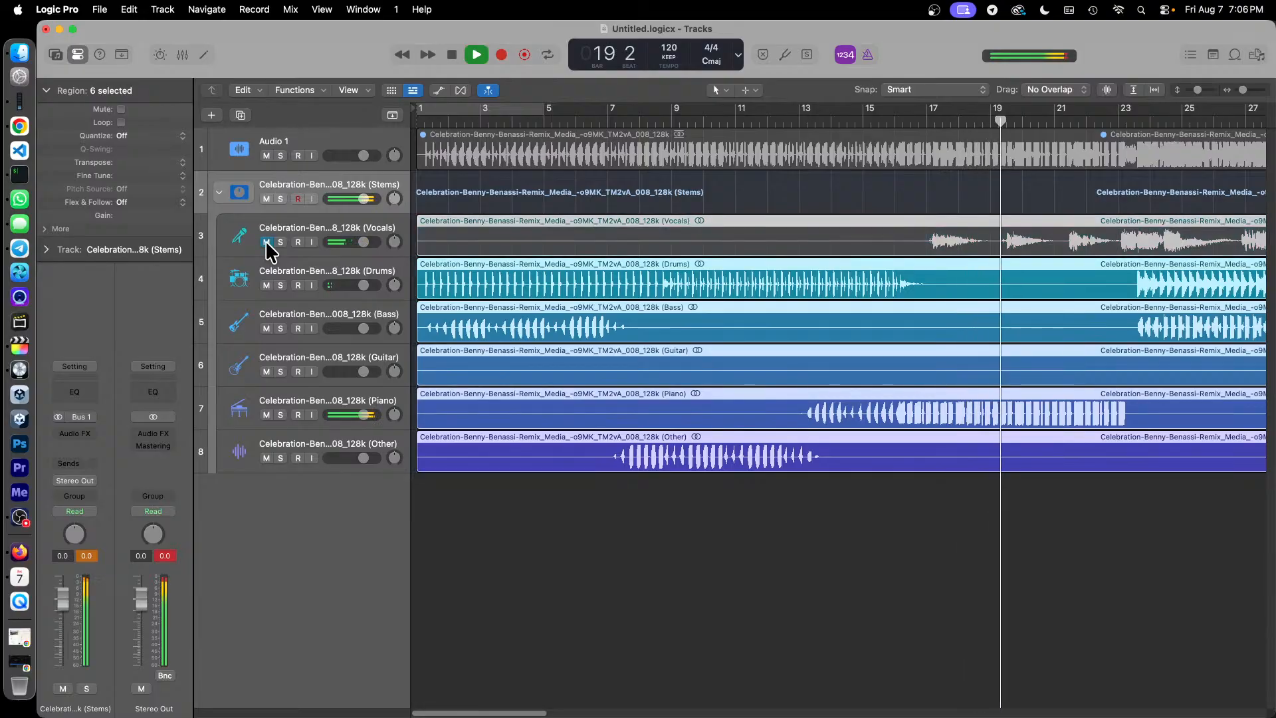
pyautogui.click(266, 242)
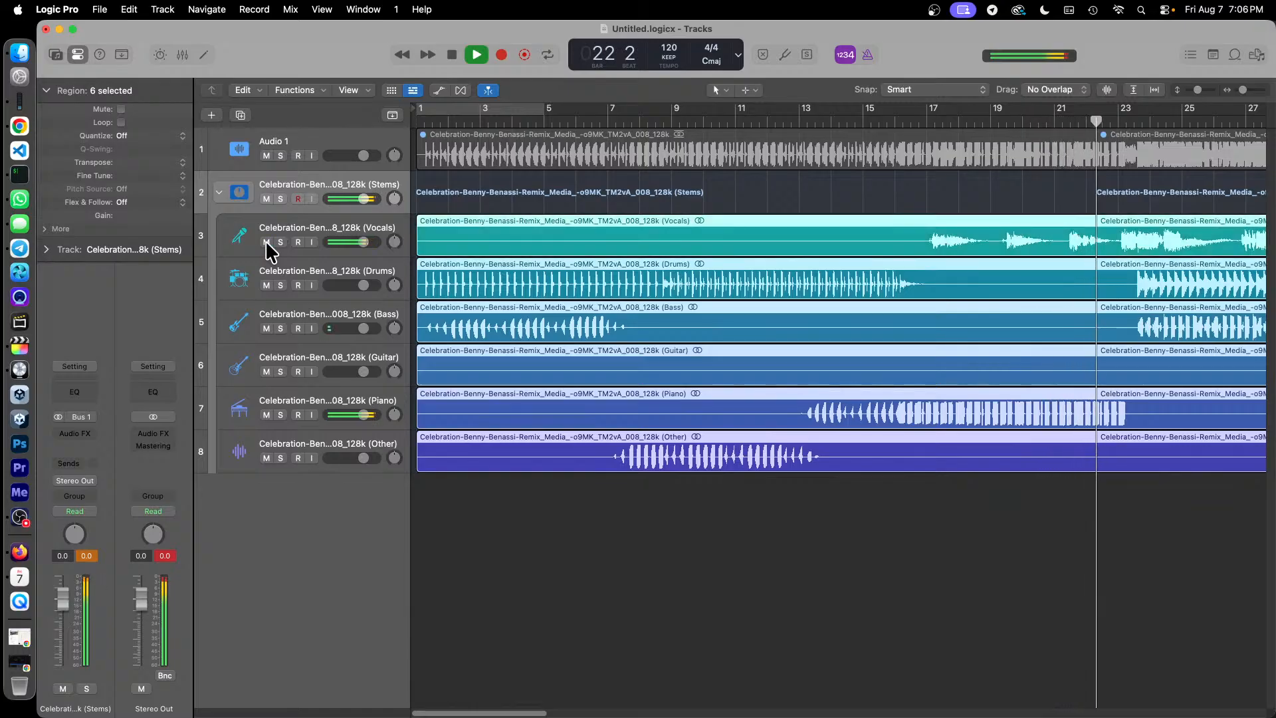
pyautogui.click(266, 242)
pyautogui.click(266, 242)
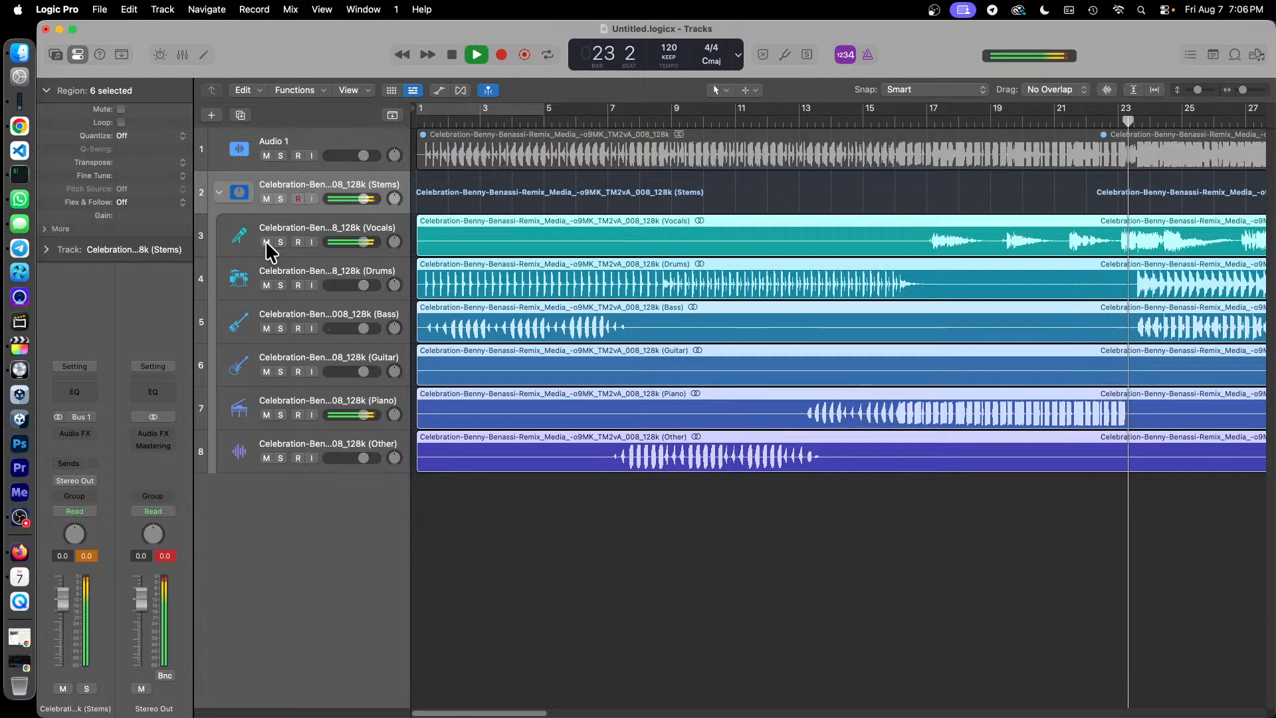
pyautogui.click(266, 242)
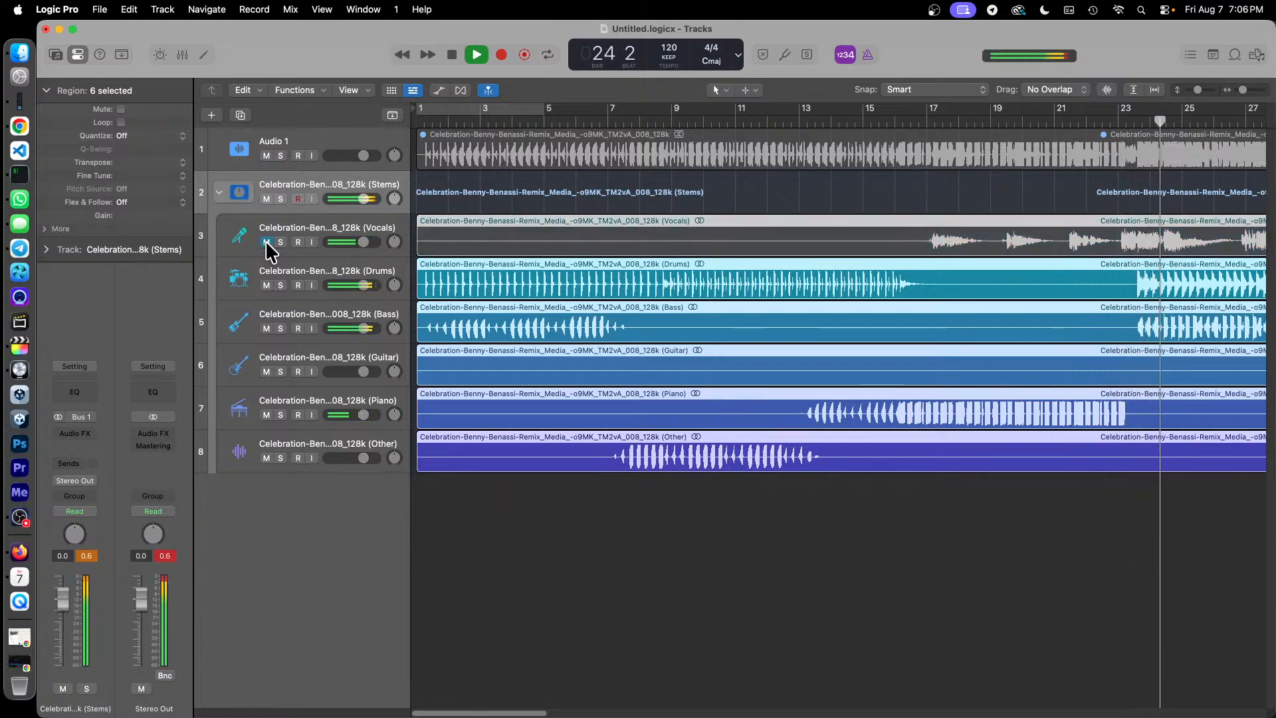
pyautogui.click(266, 242)
pyautogui.press('space')
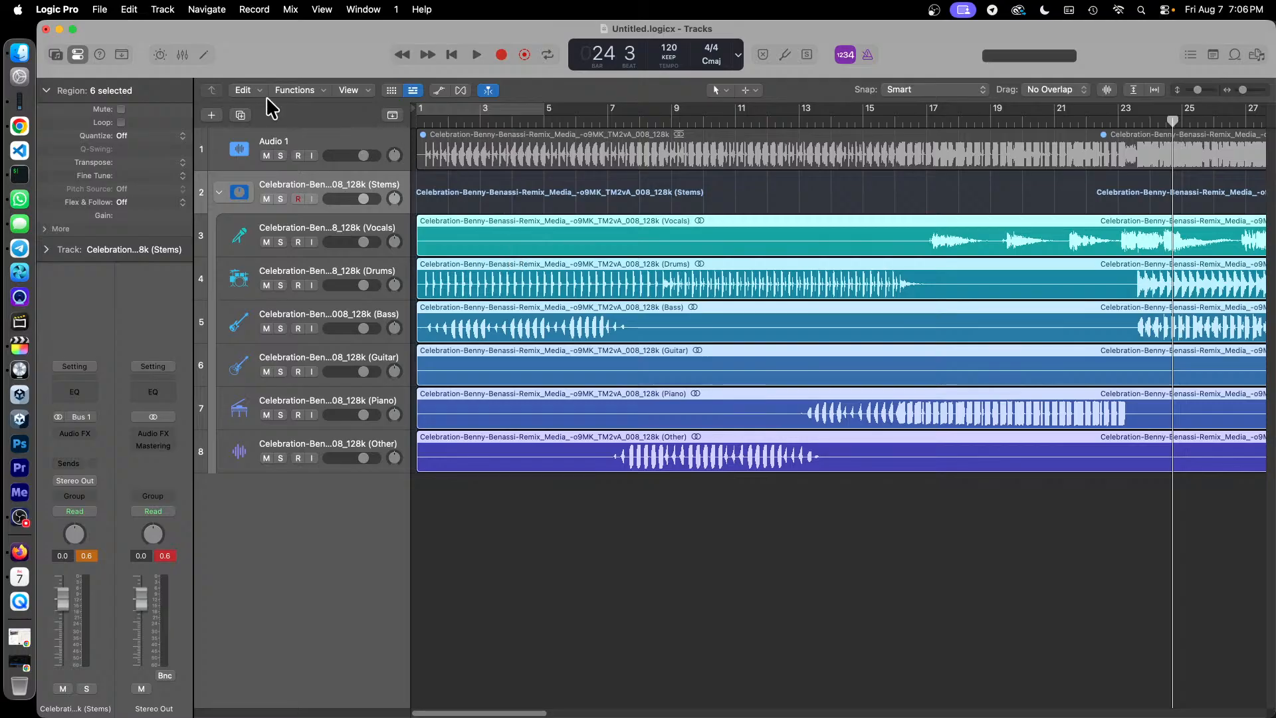
# Export all tracks as WAVE files to the video360 folder, with the range set to Extend File Length to Project End
pyautogui.click(100, 10)
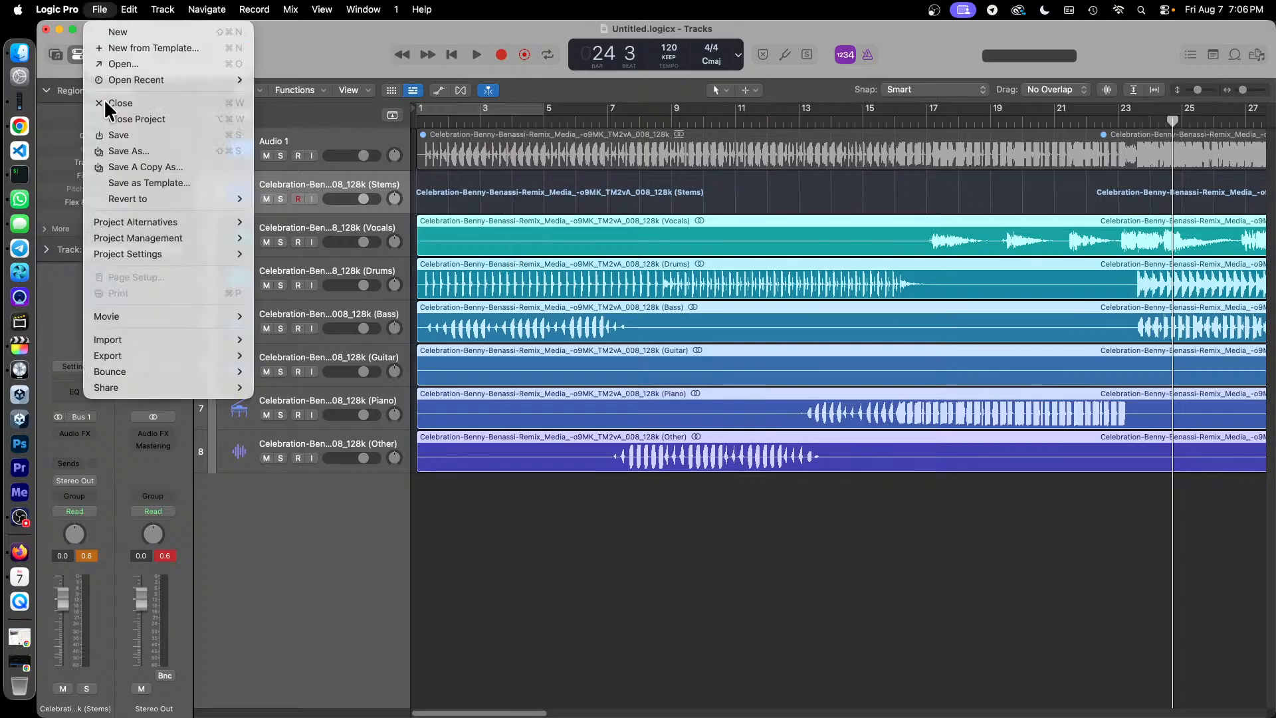
pyautogui.moveTo(192, 339)
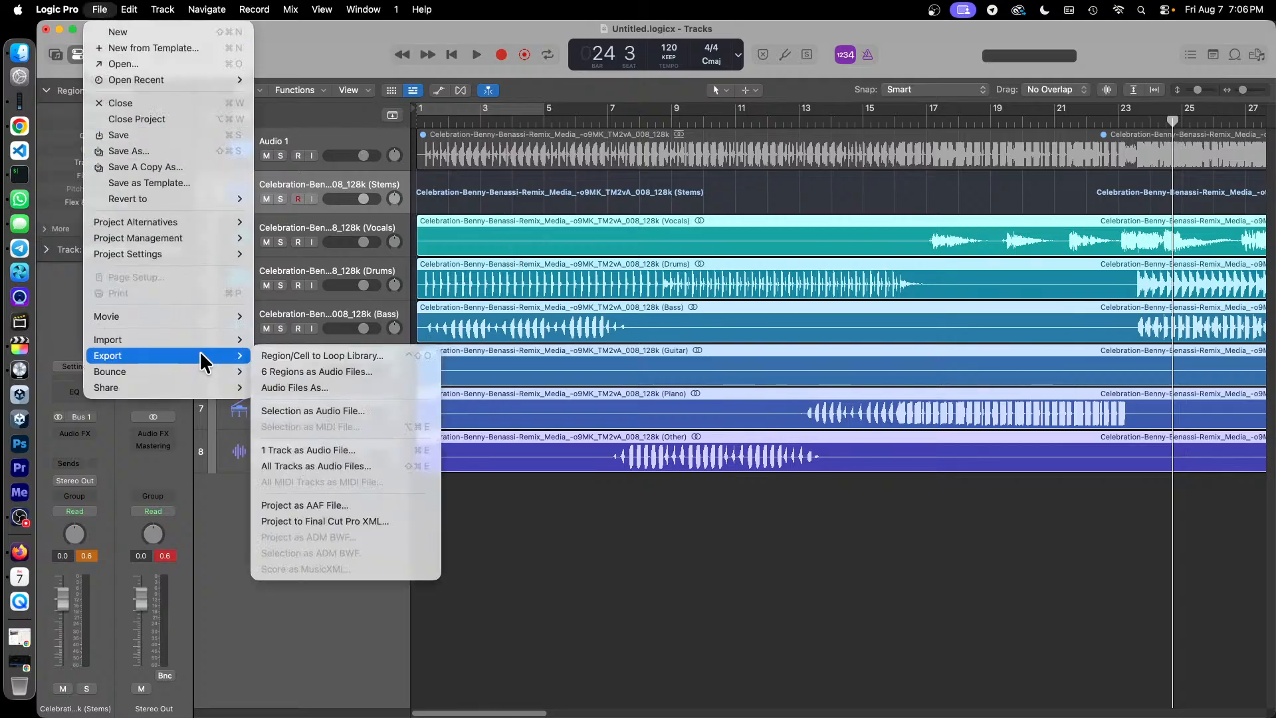
pyautogui.click(393, 465)
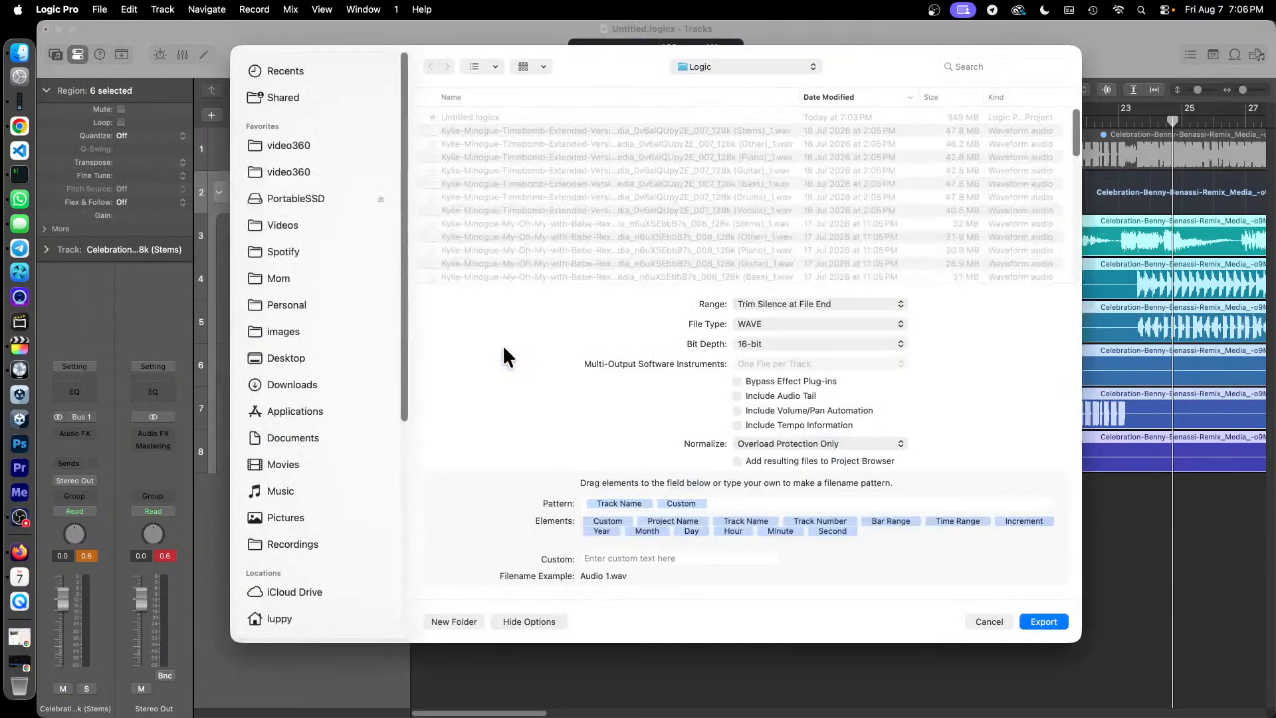
pyautogui.click(300, 143)
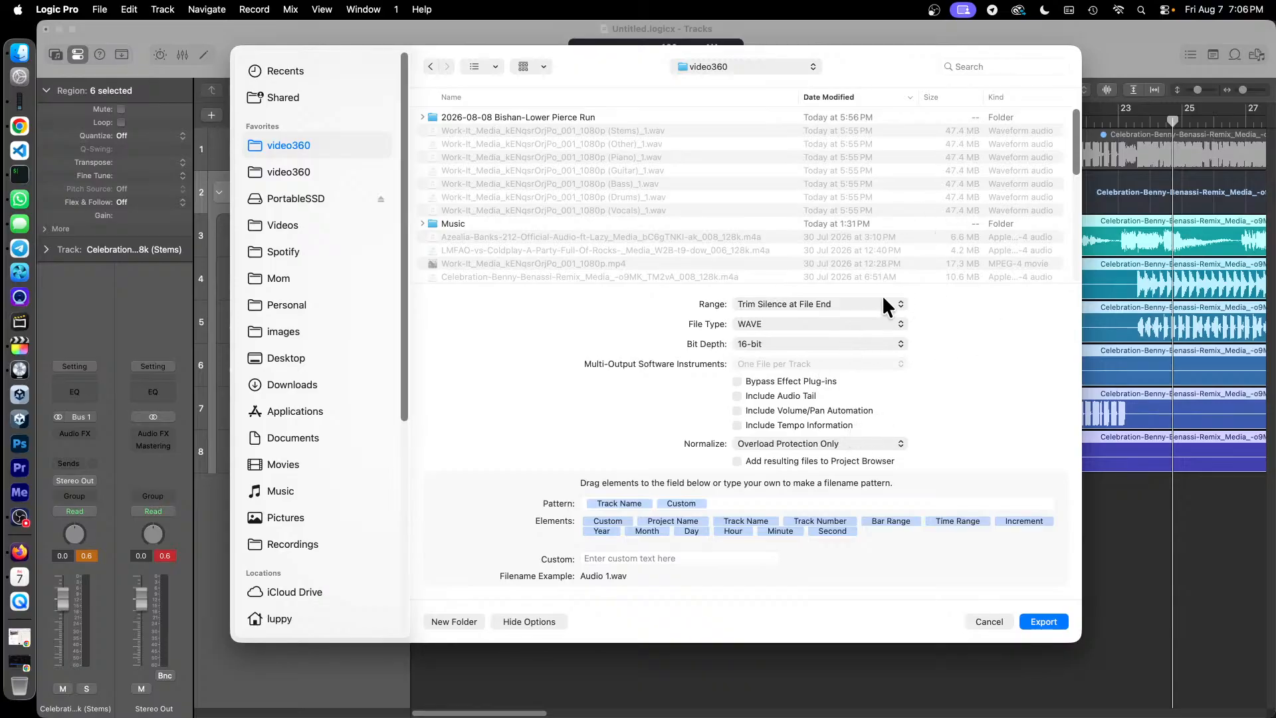
pyautogui.click(856, 310)
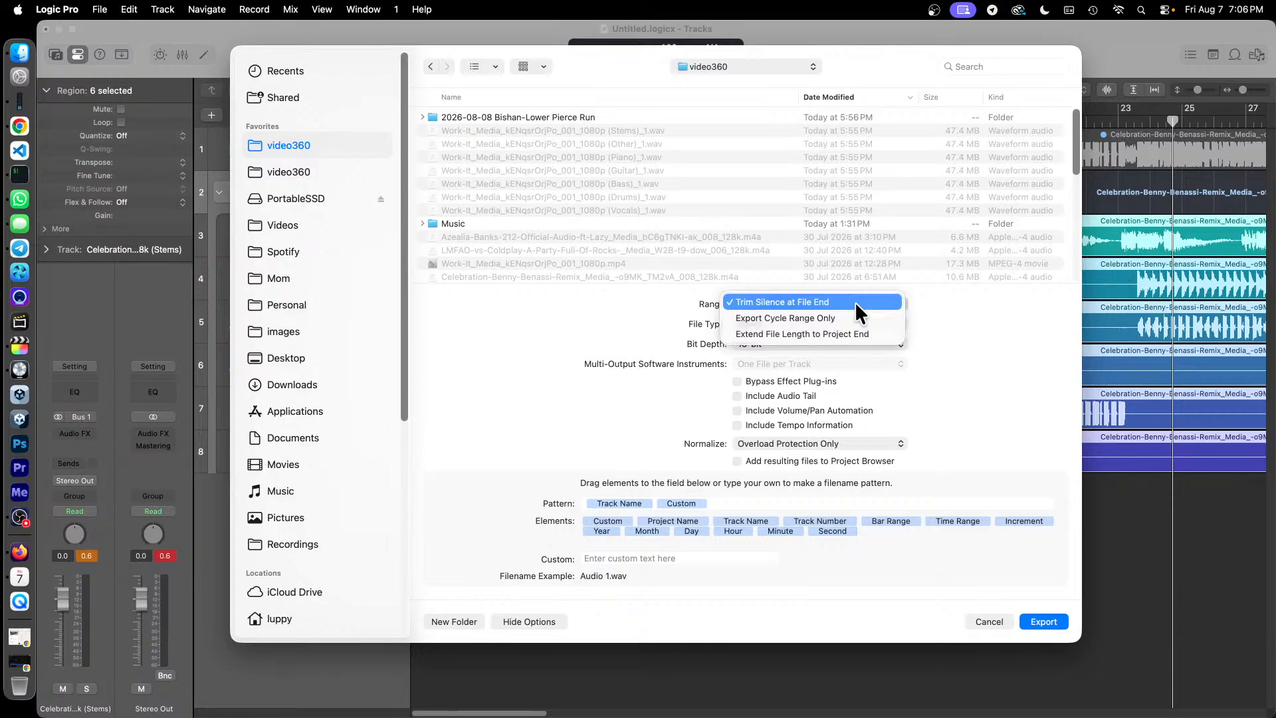
pyautogui.click(859, 332)
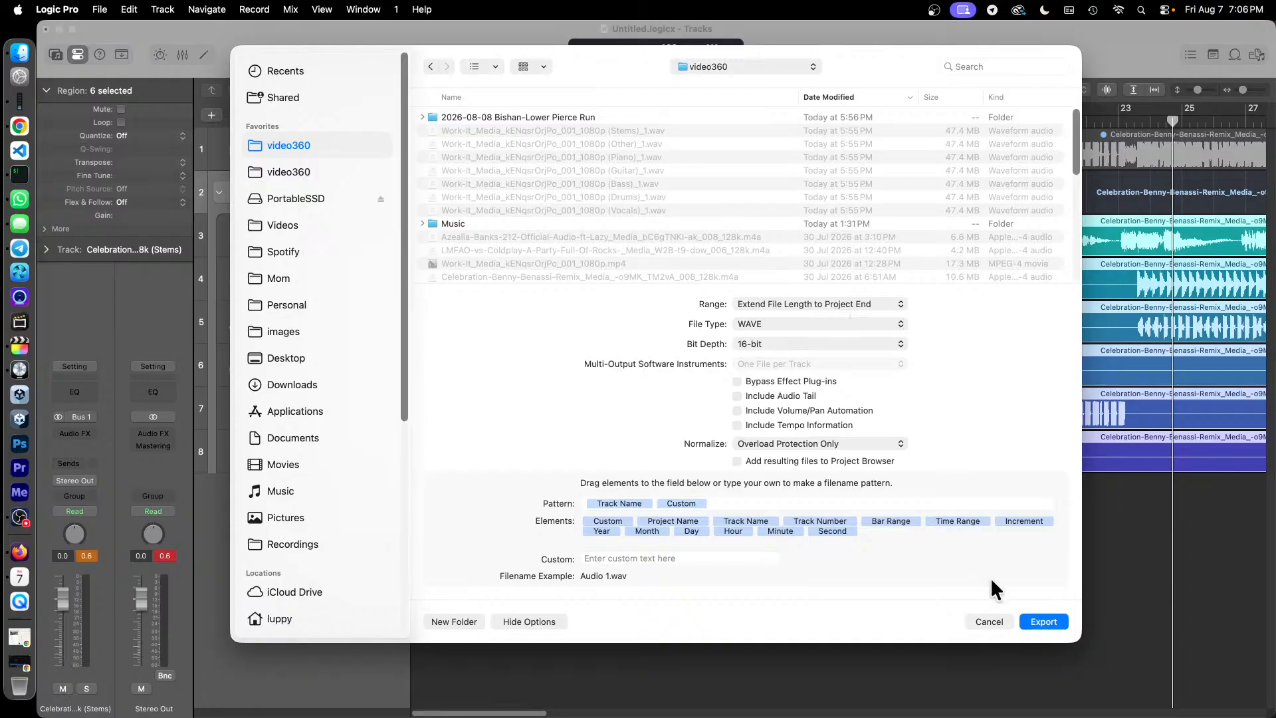
pyautogui.click(1036, 622)
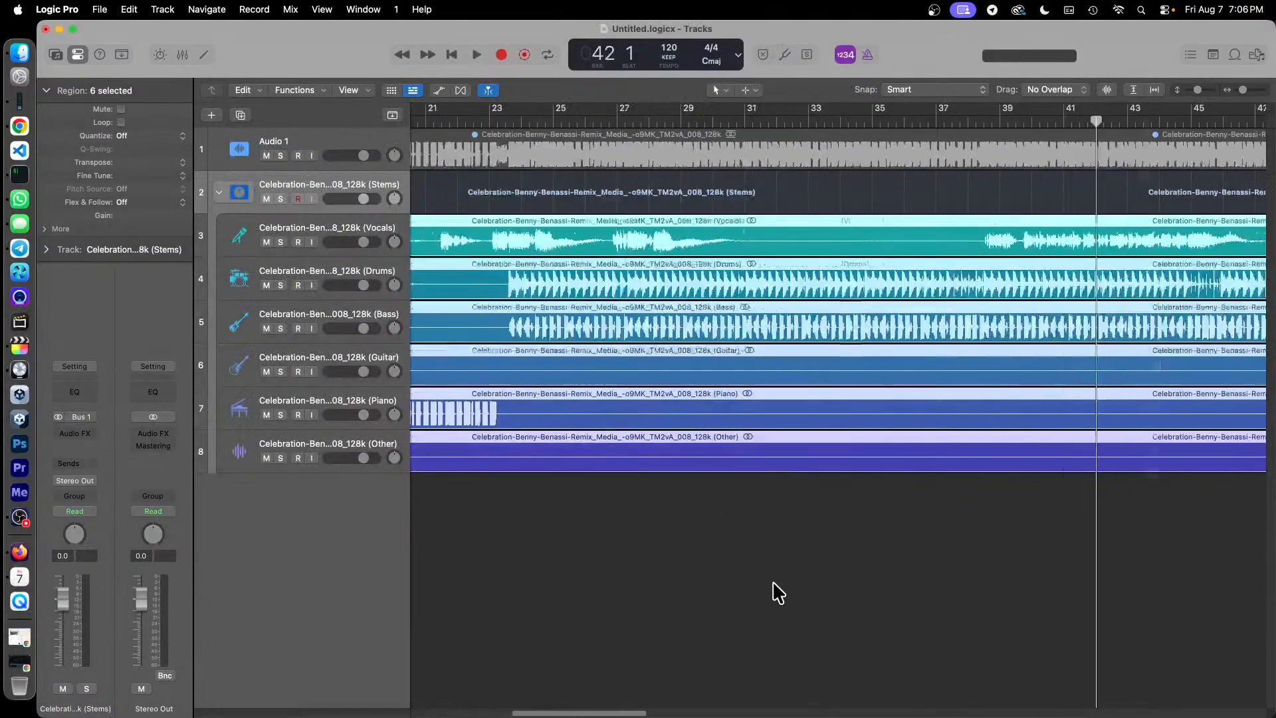
pyautogui.click(20, 518)
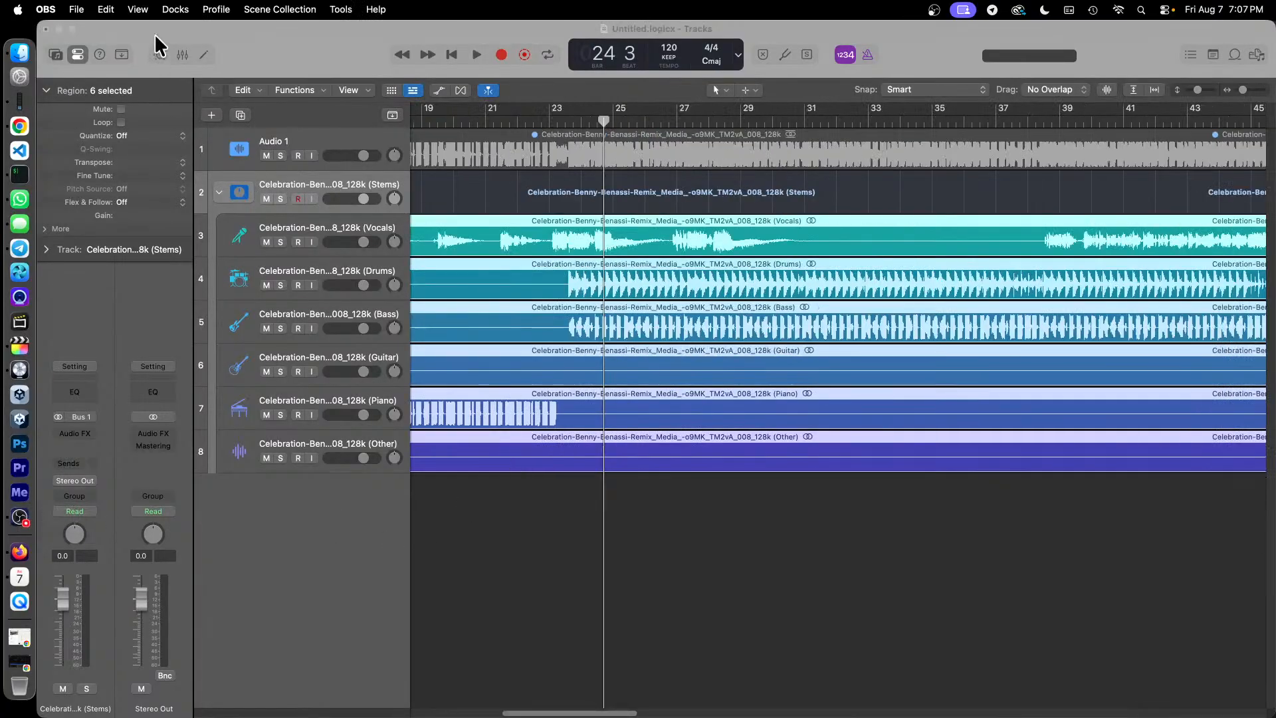
pyautogui.click(152, 40)
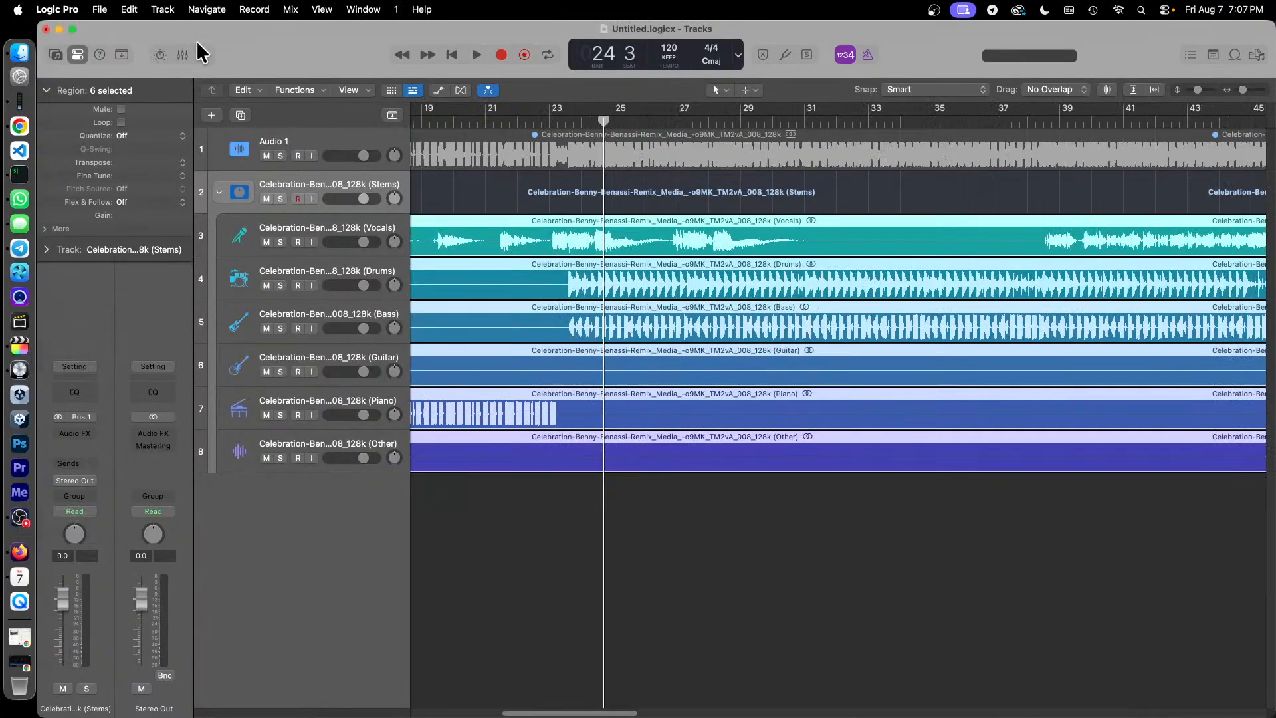
# Switch to Final Cut Pro and create a new event named celebration in the library
pyautogui.press('super+h')
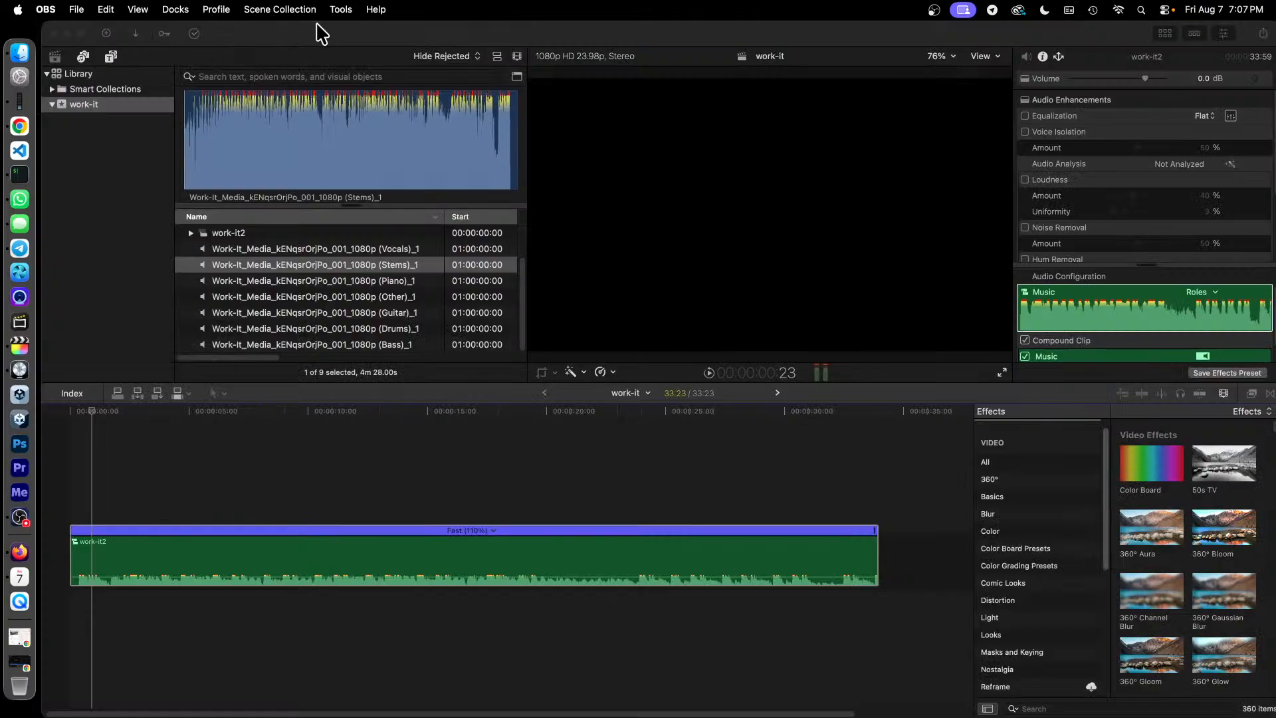
pyautogui.click(502, 118)
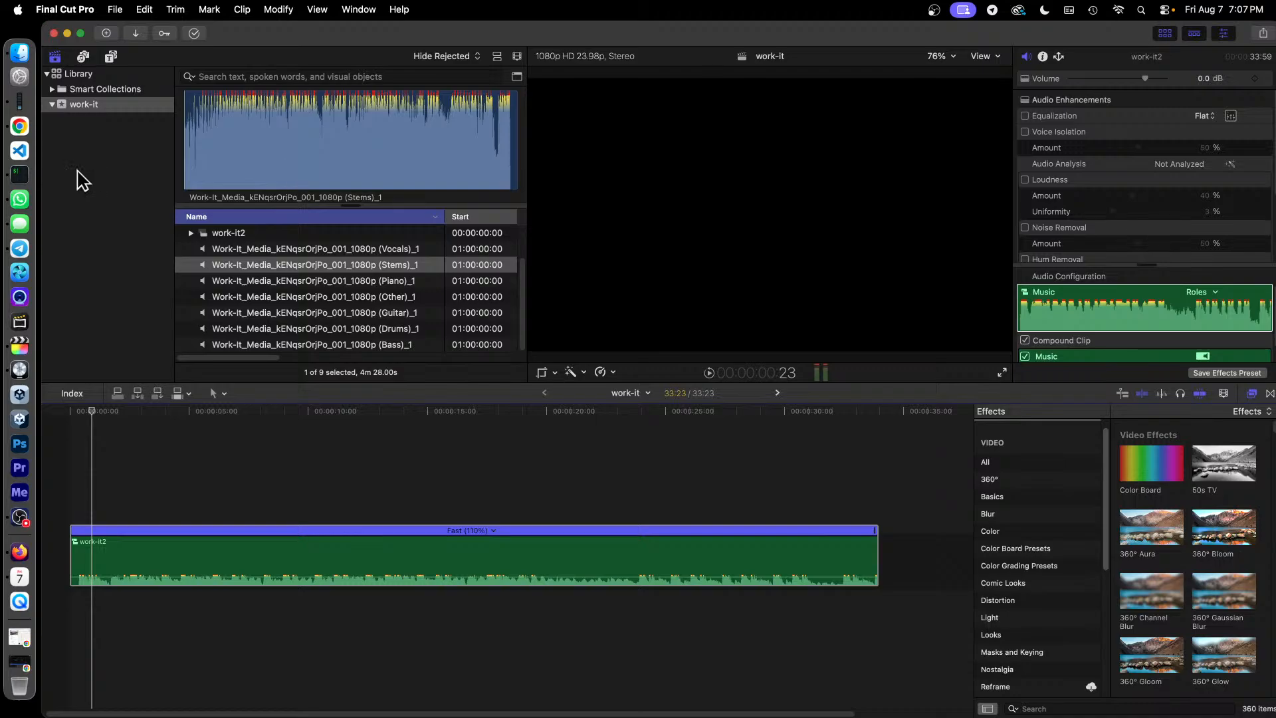
pyautogui.rightClick(87, 83)
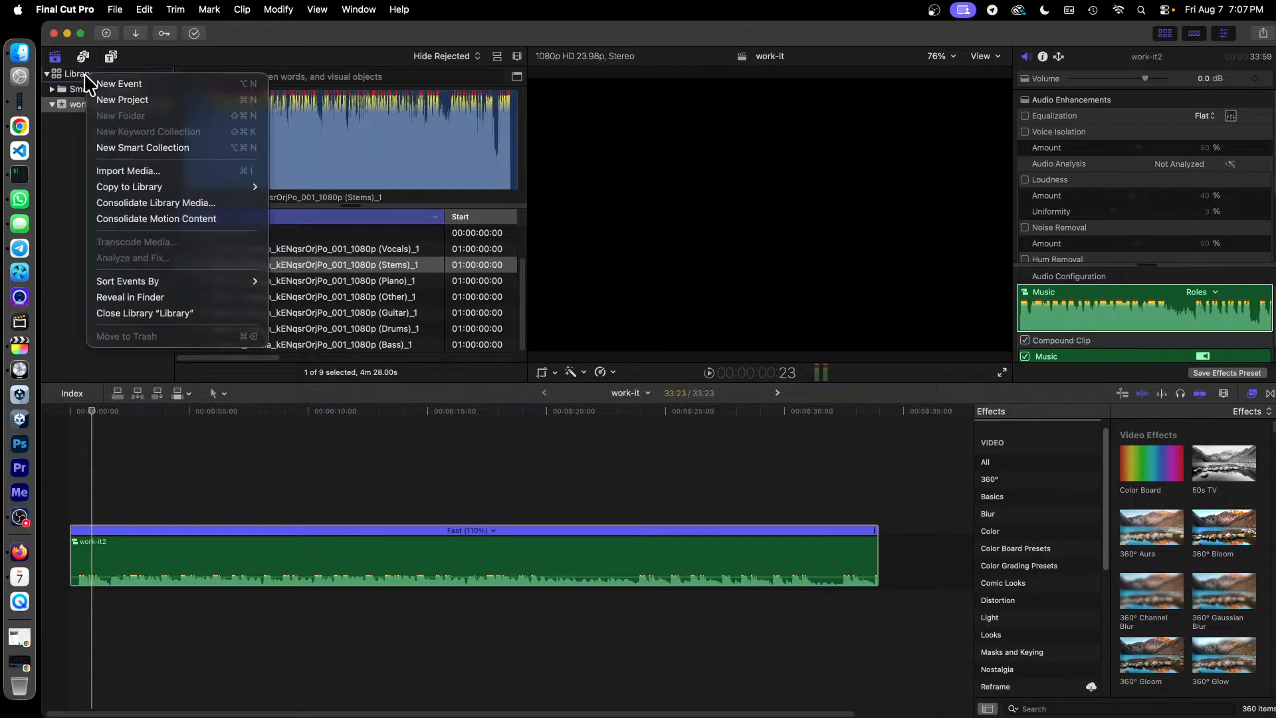
pyautogui.click(159, 85)
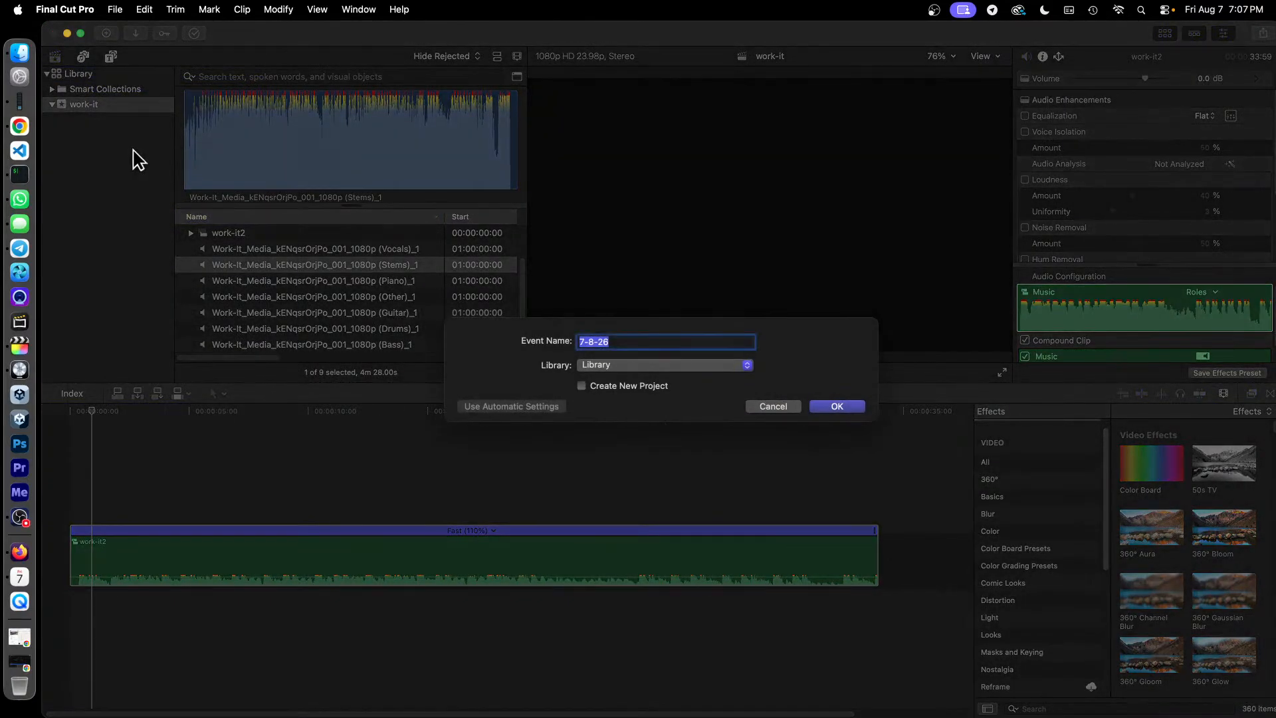
pyautogui.write('celebration')
pyautogui.press('Return')
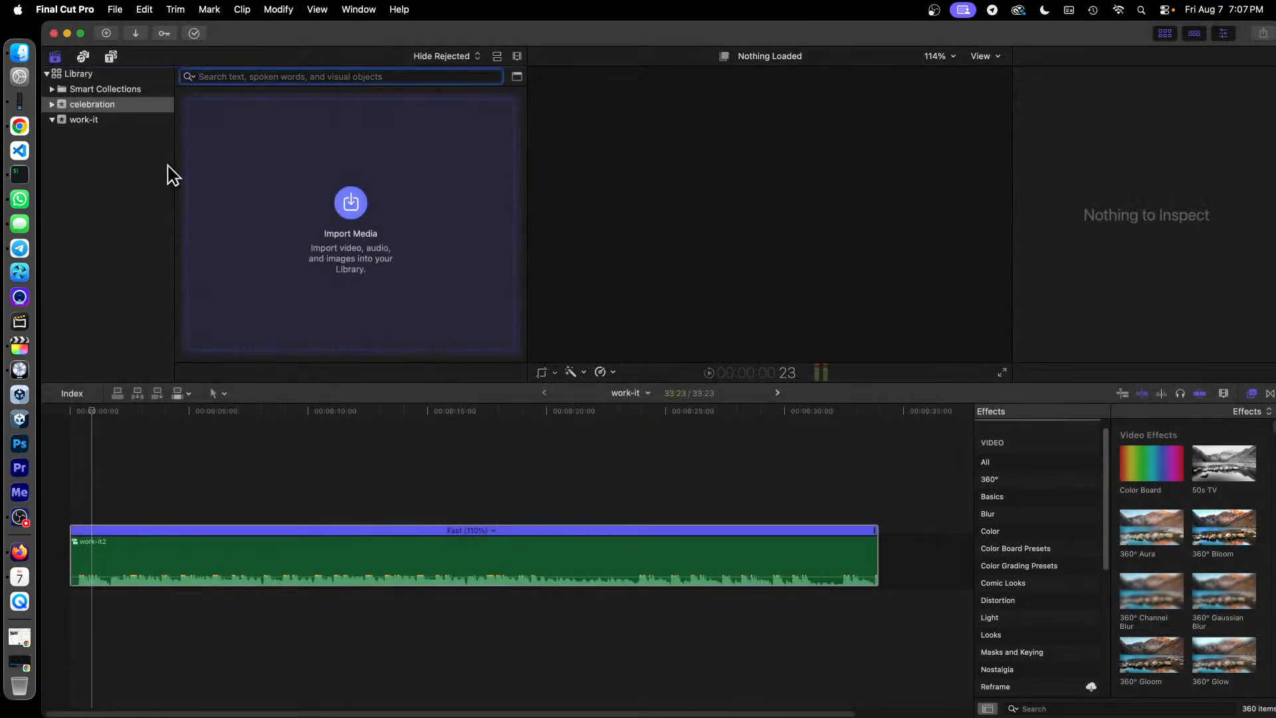
# Import the seven Celebration-Benny-Benassi-Remix stem files from the video360 folder into the celebration event
pyautogui.click(354, 214)
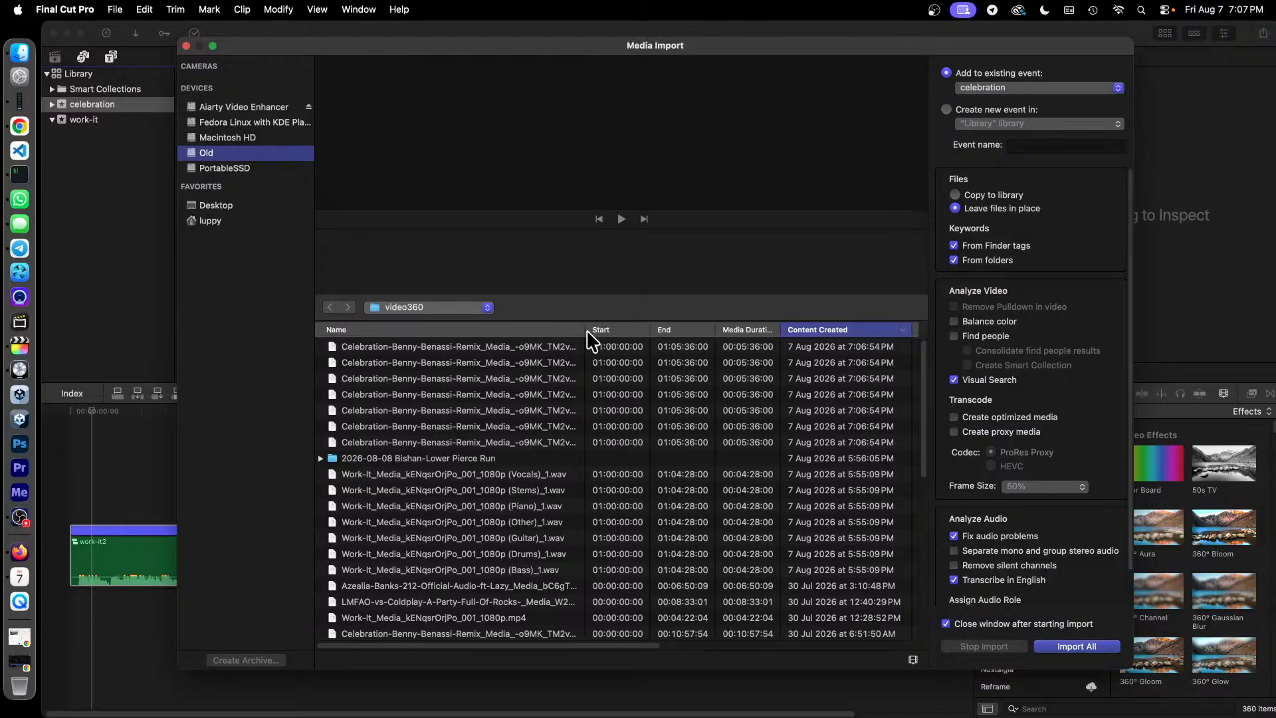
pyautogui.moveTo(584, 331)
pyautogui.mouseDown()
pyautogui.moveTo(647, 330)
pyautogui.moveTo(597, 330)
pyautogui.mouseUp()
pyautogui.click(527, 352)
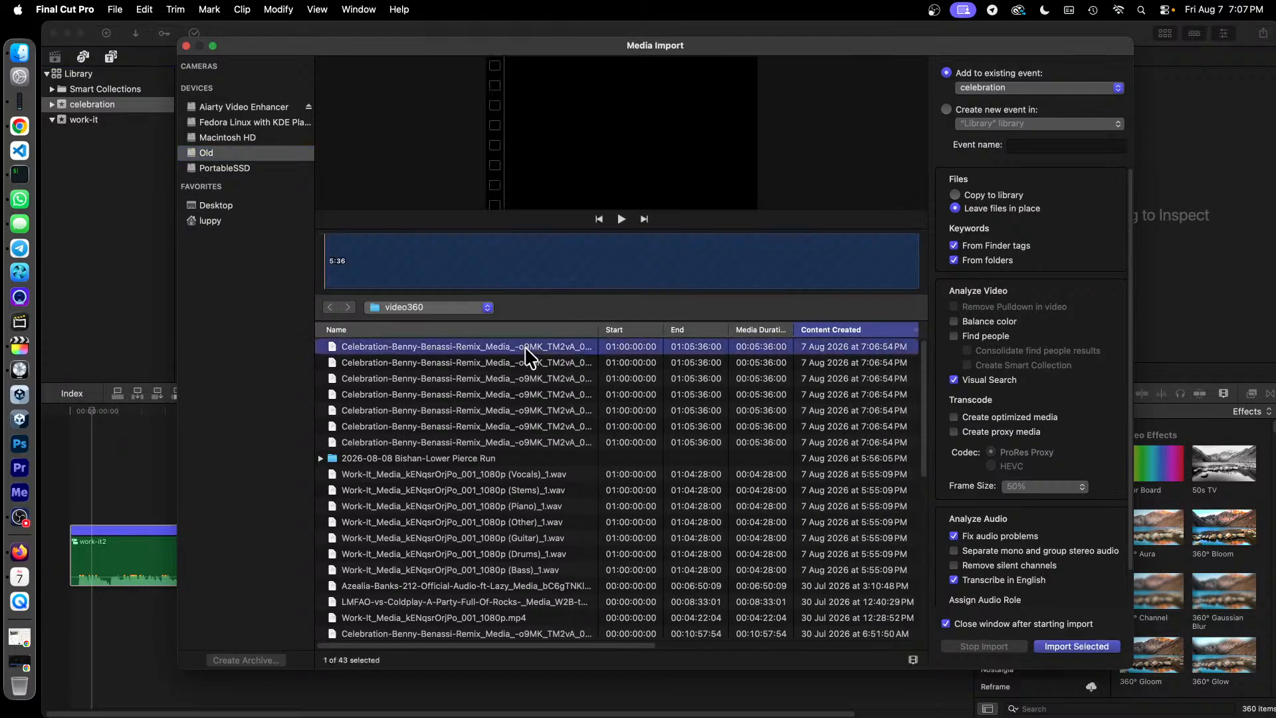
pyautogui.keyDown('shift'); pyautogui.click(555, 441); pyautogui.keyUp('shift')
pyautogui.click(1080, 647)
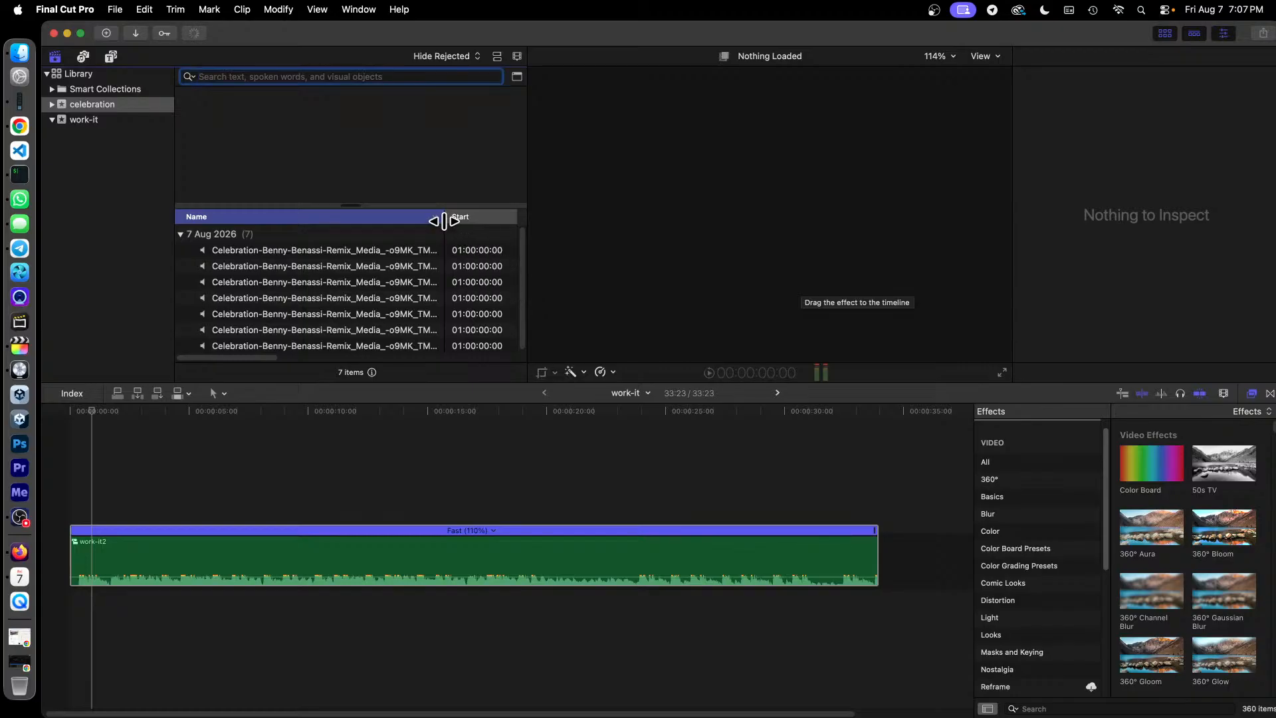
# Widen the browser's Name column enough to show the full stem file names
pyautogui.moveTo(444, 221); pyautogui.dragTo(509, 226)
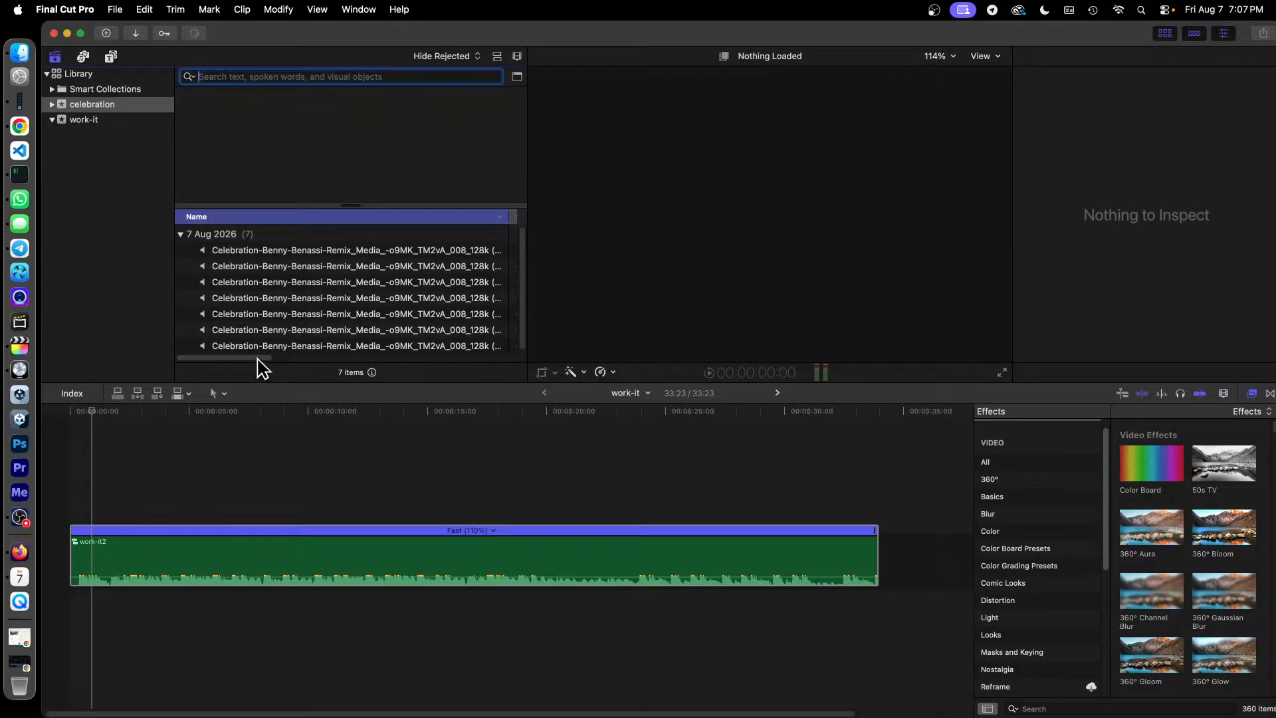
pyautogui.moveTo(258, 358); pyautogui.dragTo(285, 358)
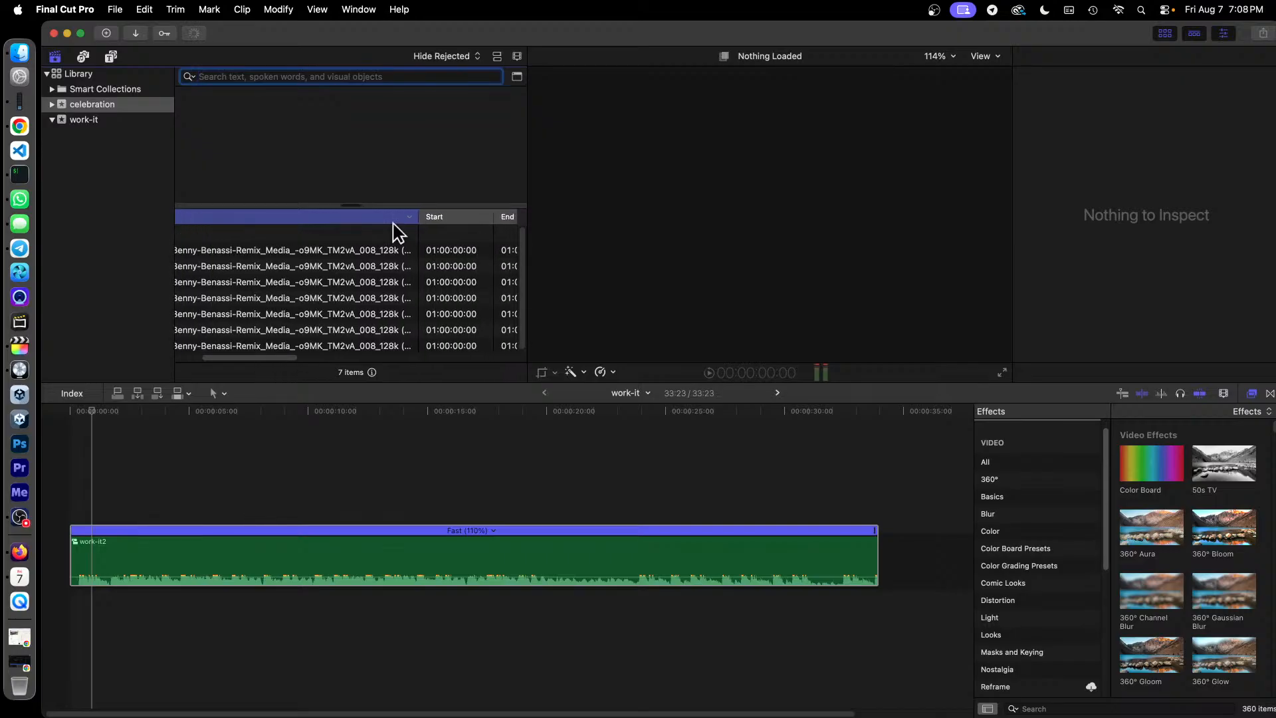
pyautogui.moveTo(418, 220); pyautogui.dragTo(466, 222)
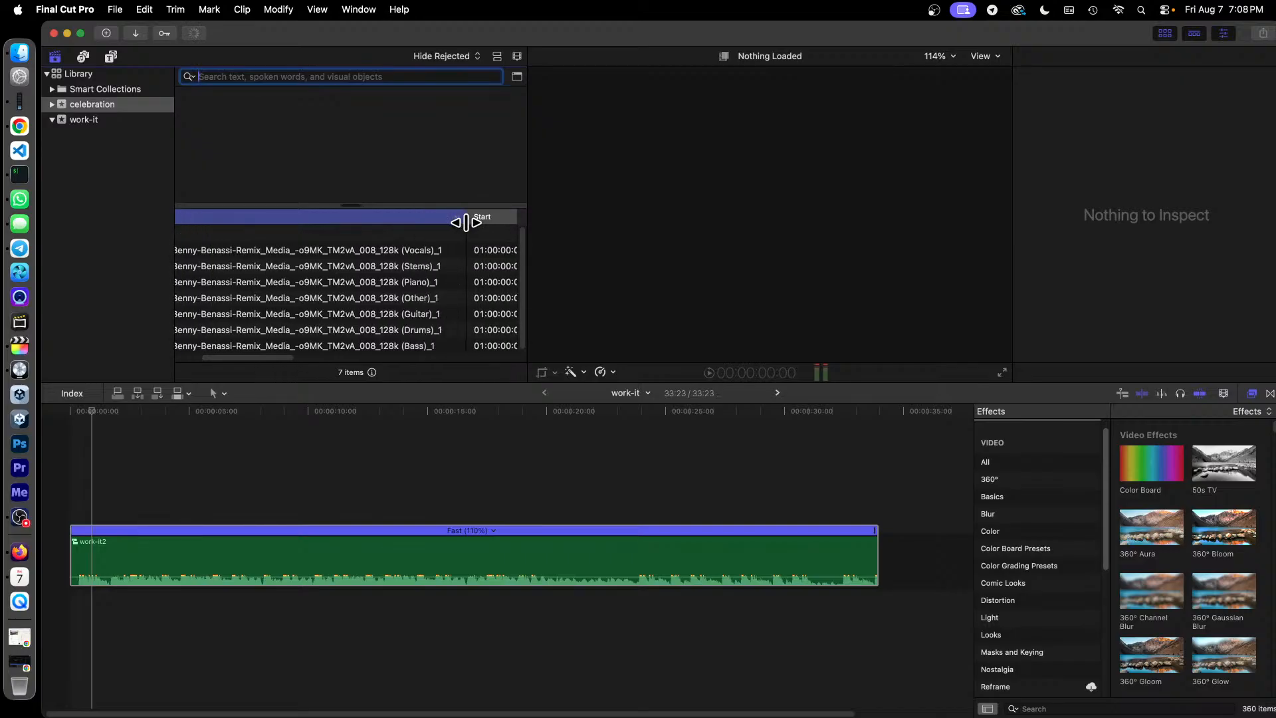
# Create a project named celebration in the celebration event from the Stems audio clip
pyautogui.click(386, 268)
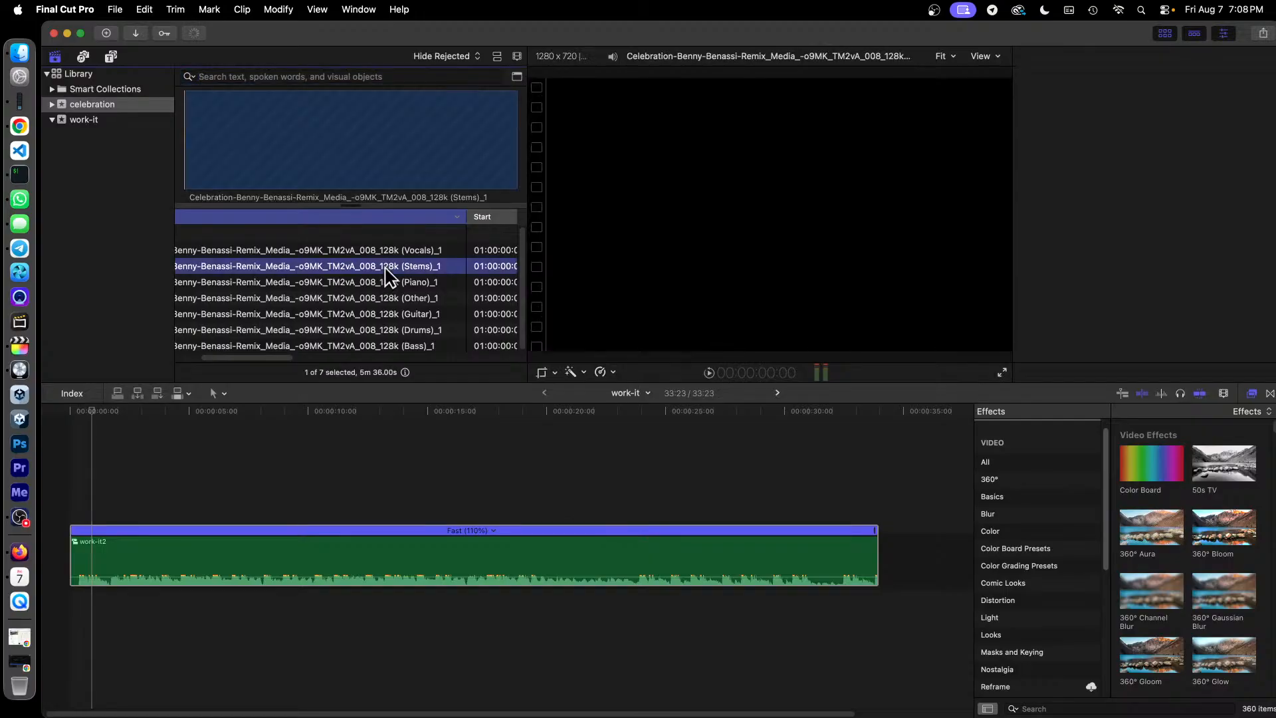
pyautogui.rightClick(387, 273)
pyautogui.click(457, 286)
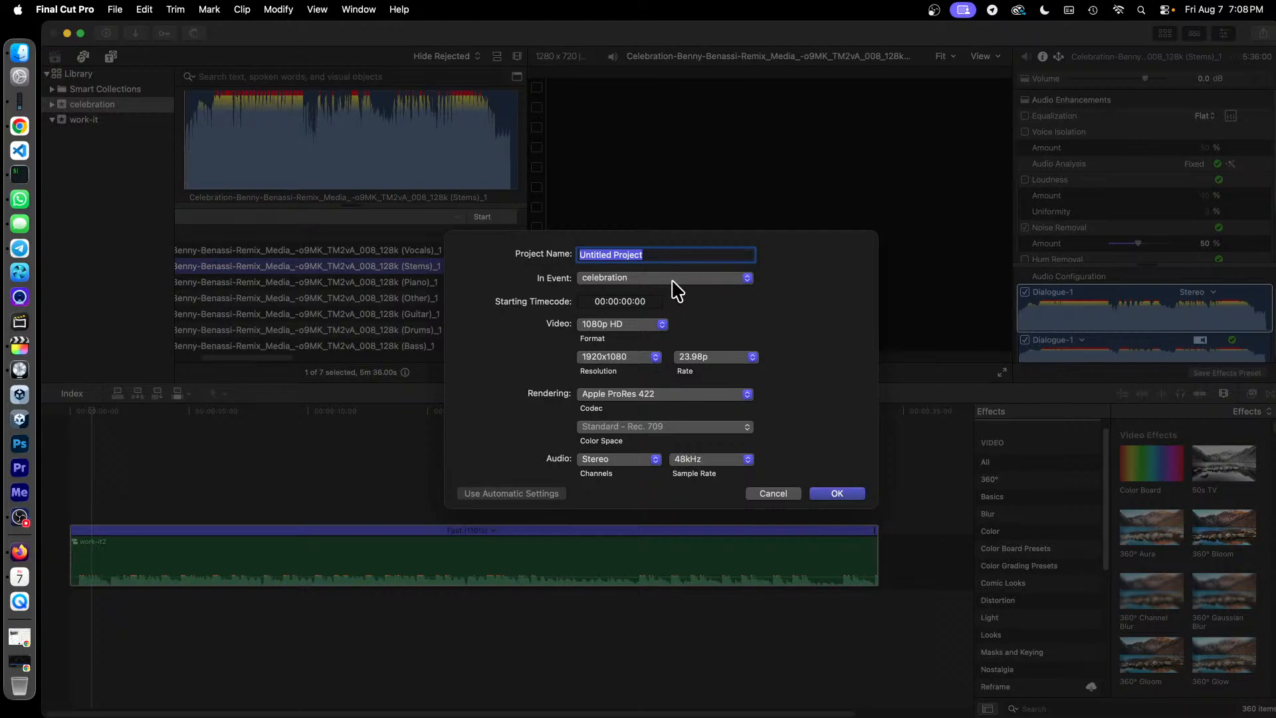
pyautogui.write('celebration')
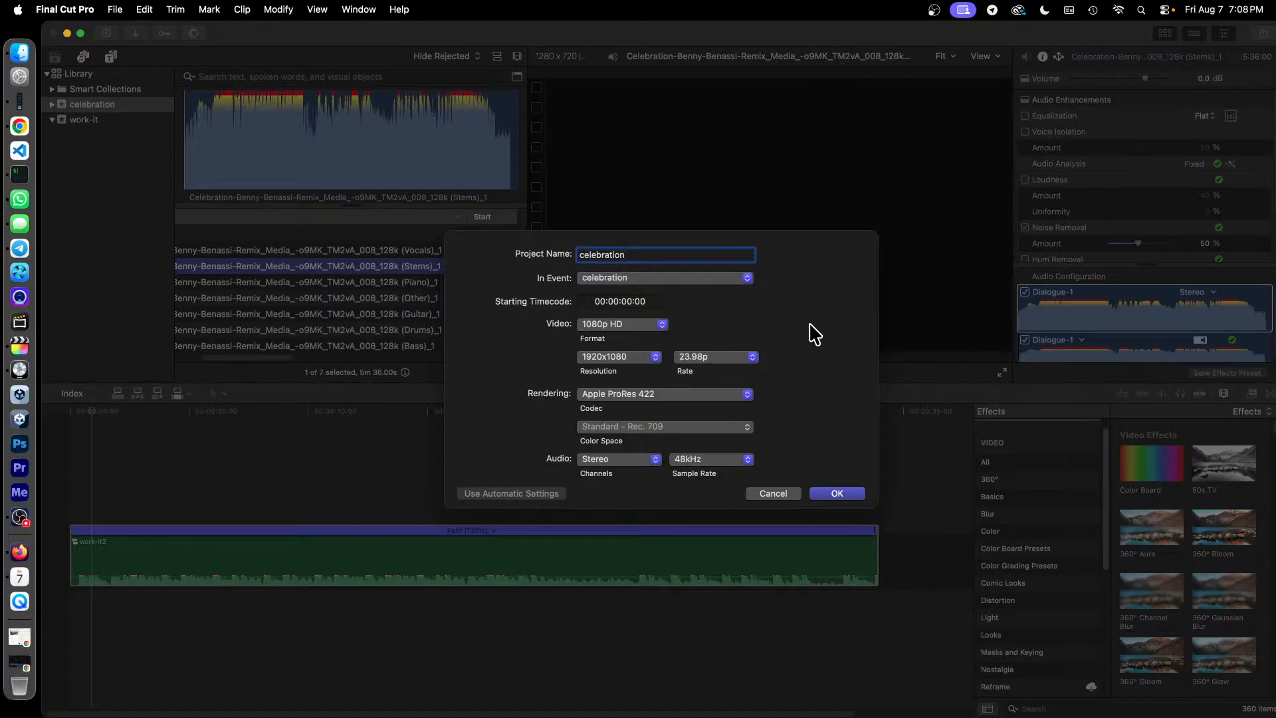
pyautogui.click(838, 494)
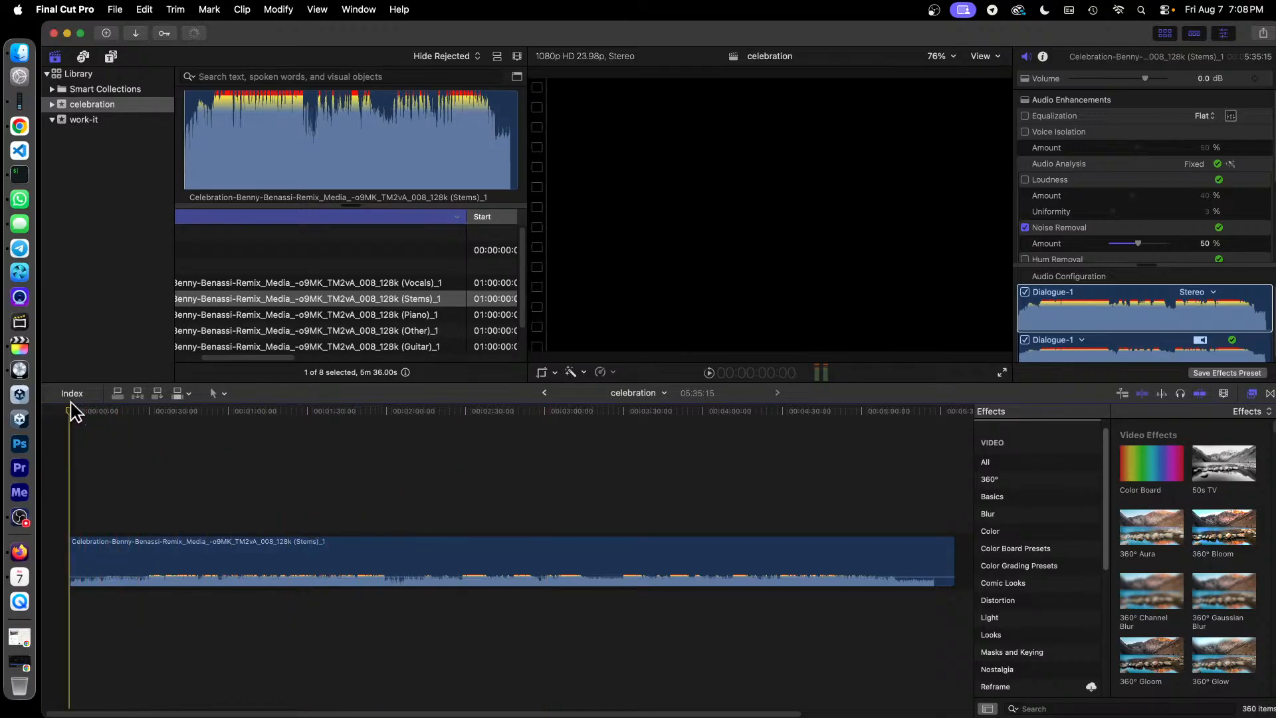
# Play the celebration project from the start in short bursts to listen to the Stems clip
pyautogui.press('space')
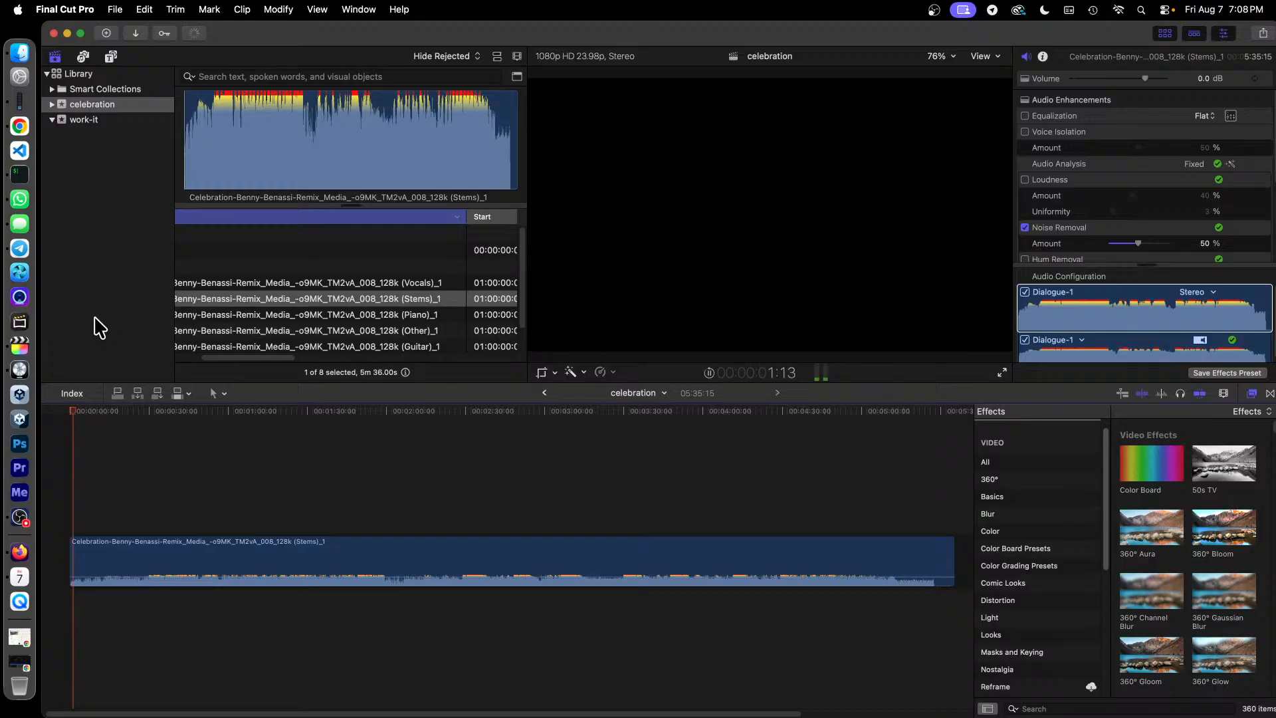
pyautogui.press('space')
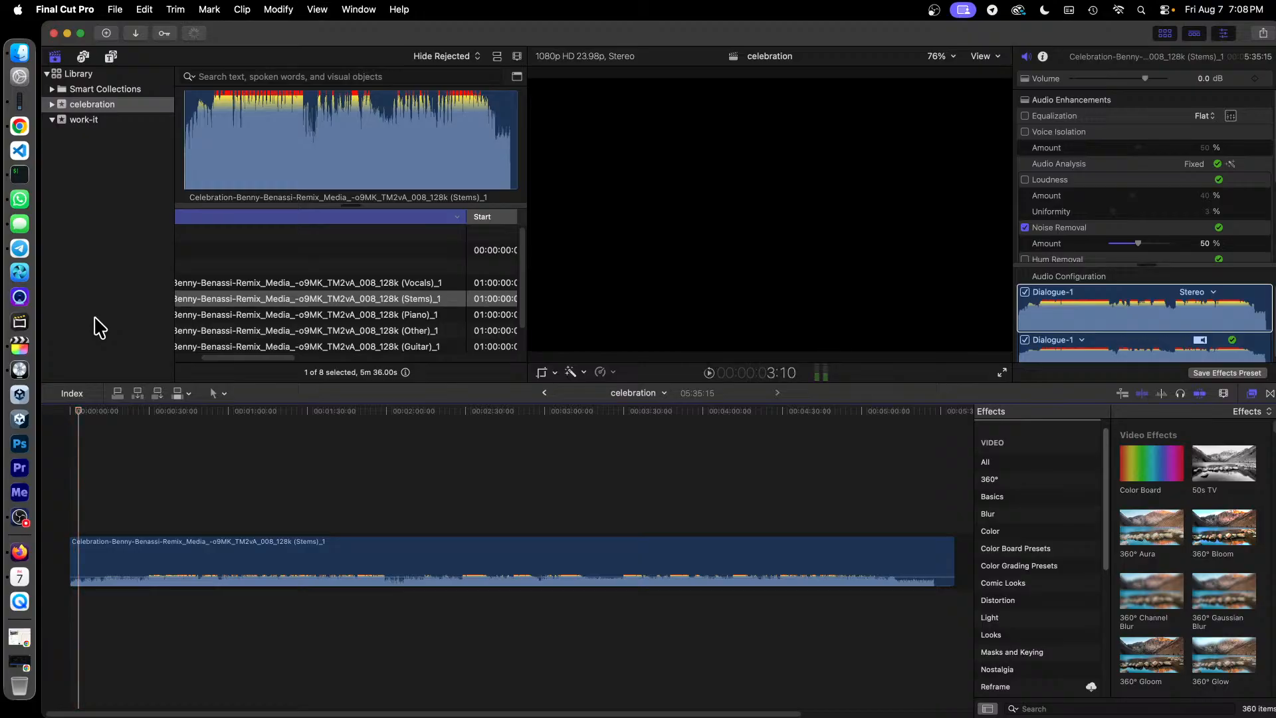
pyautogui.press('space')
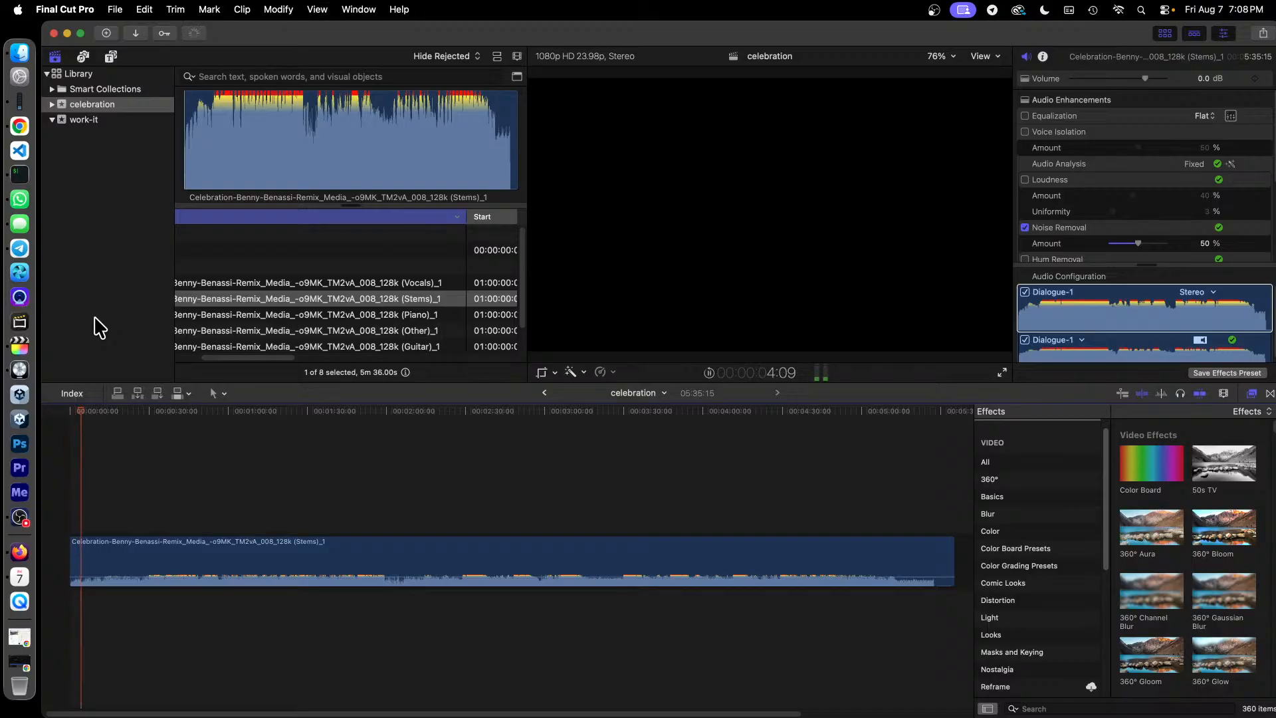
pyautogui.press('space')
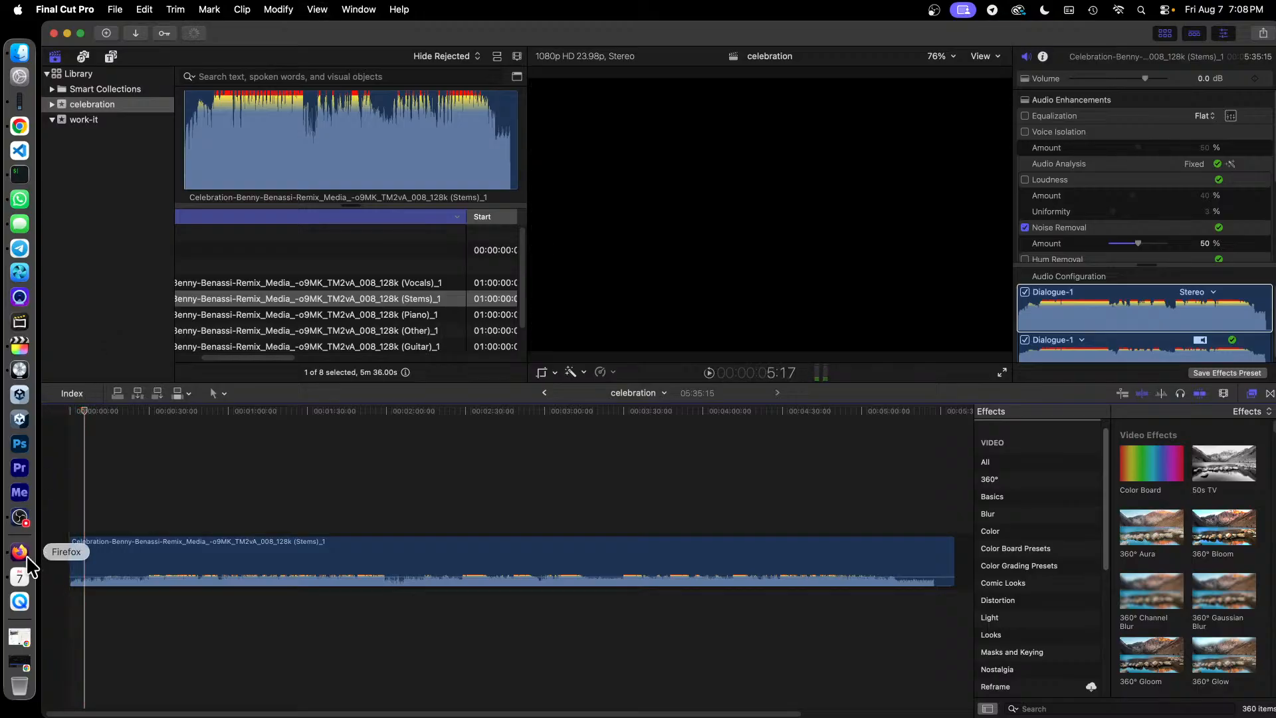
pyautogui.click(19, 517)
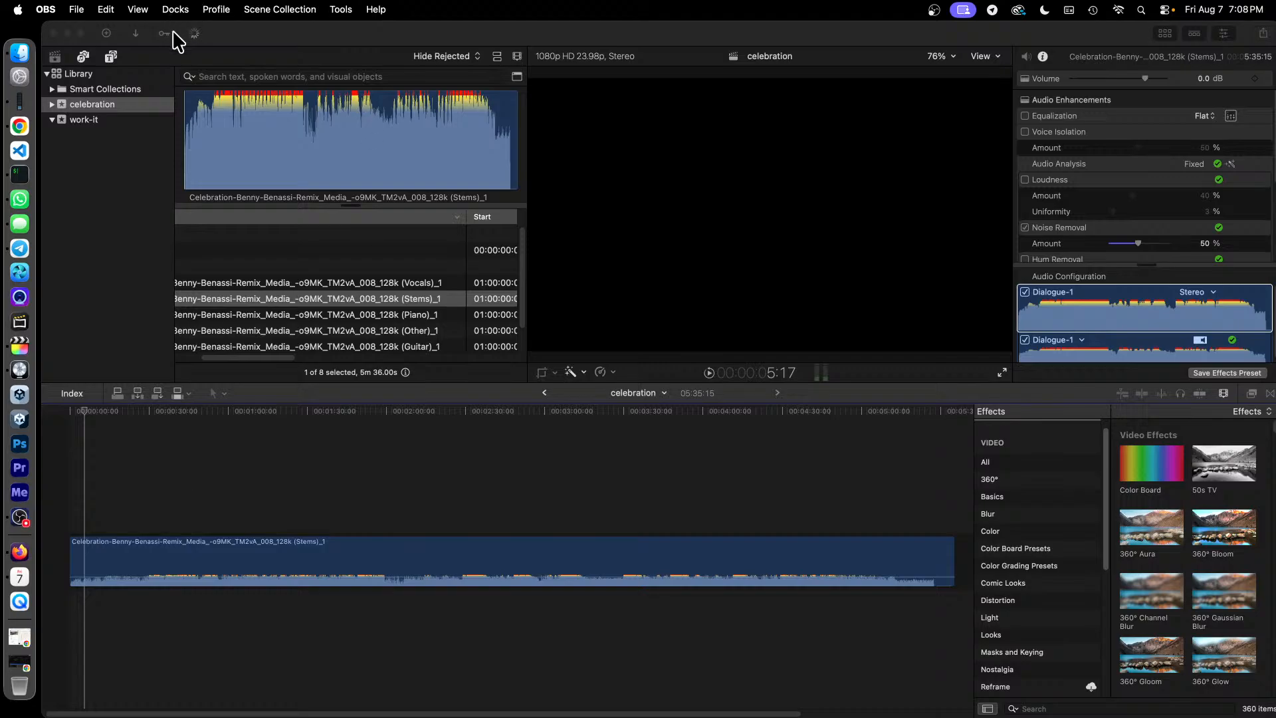
pyautogui.click(332, 30)
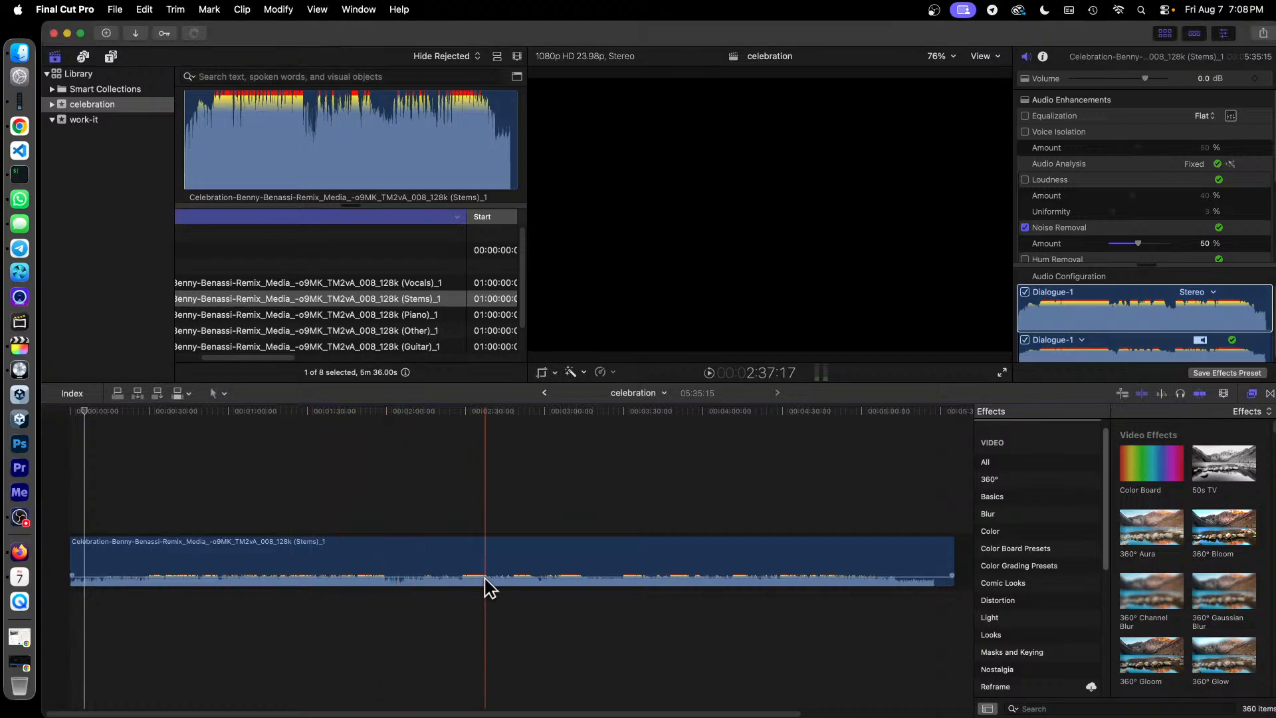
# Turn off Noise Removal on the Stems clip in the timeline and assign it the Music-1 role
pyautogui.click(544, 562)
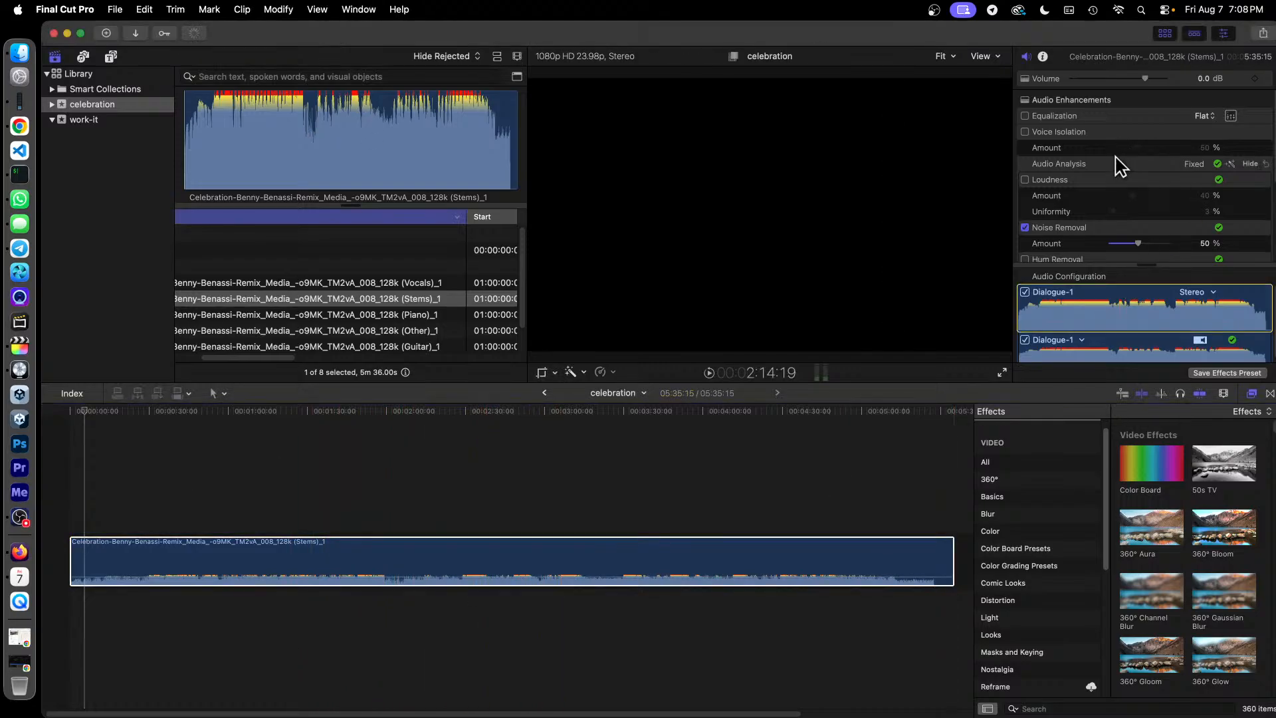
pyautogui.click(1025, 228)
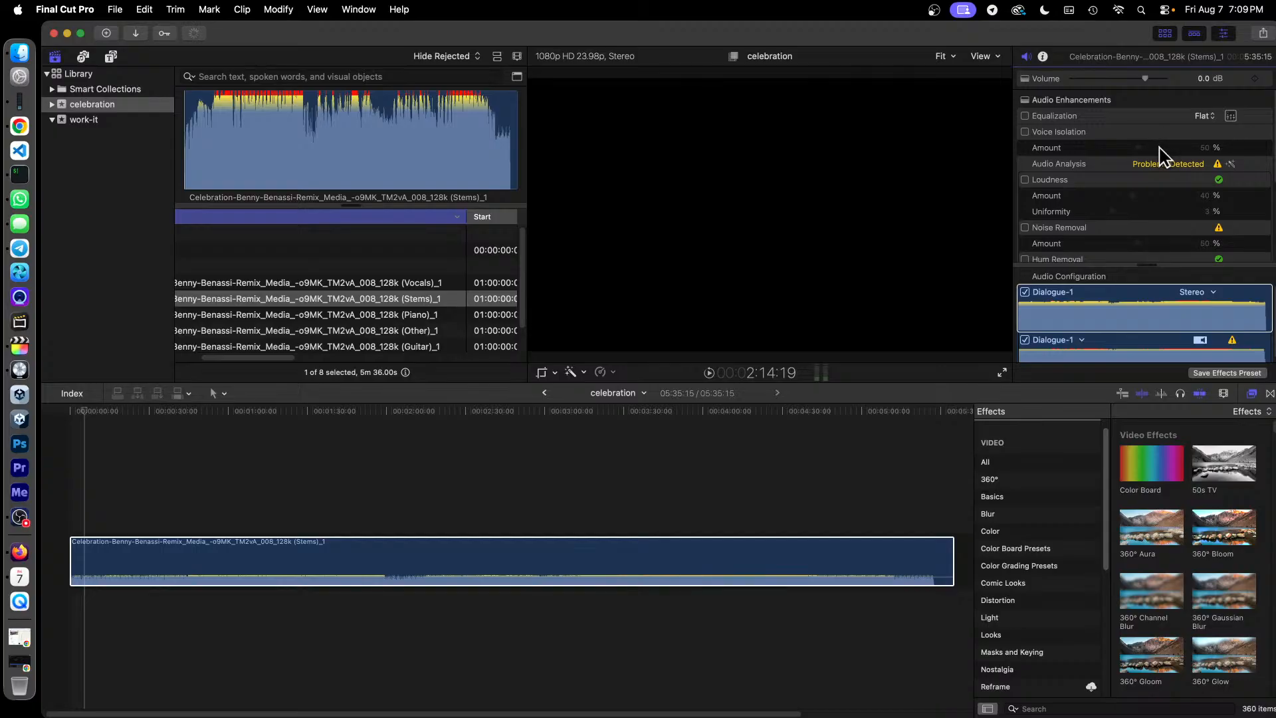
pyautogui.scroll(-5, 1161, 154)
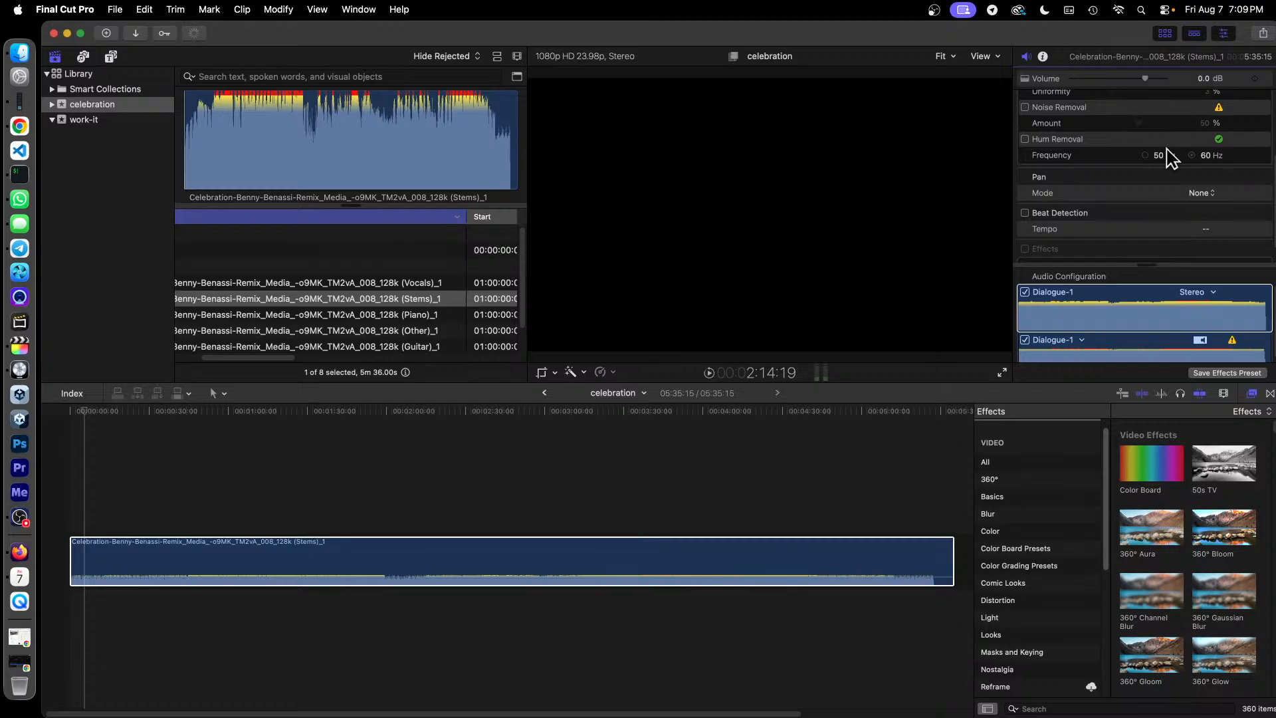
pyautogui.click(1070, 342)
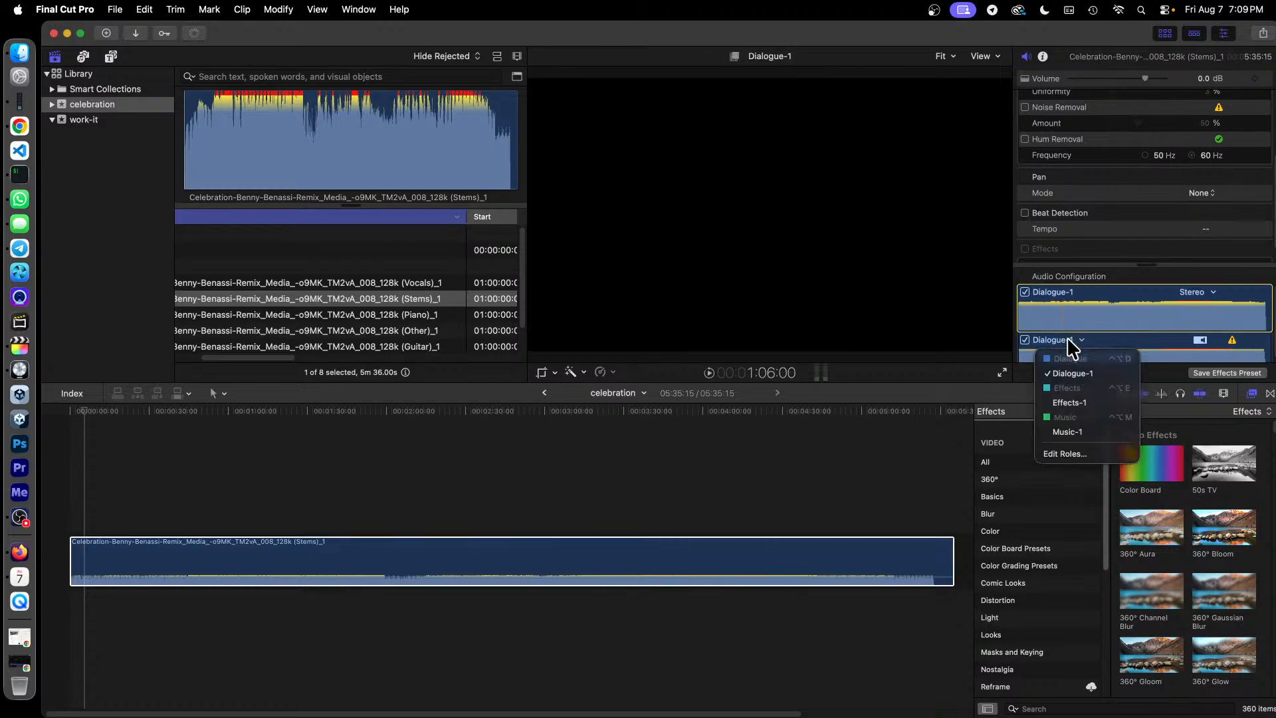
pyautogui.click(1072, 430)
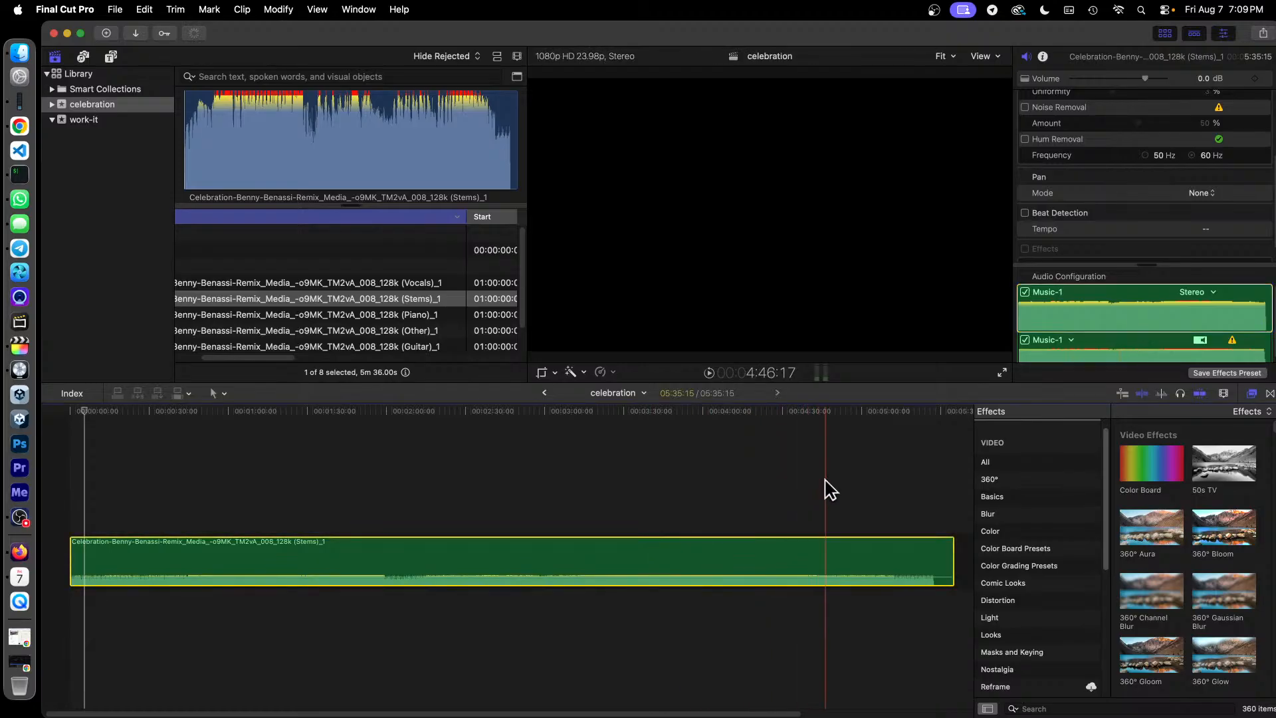
# Turn on Beat Detection for the Stems clip and examine the beat grid across its opening
pyautogui.click(1024, 213)
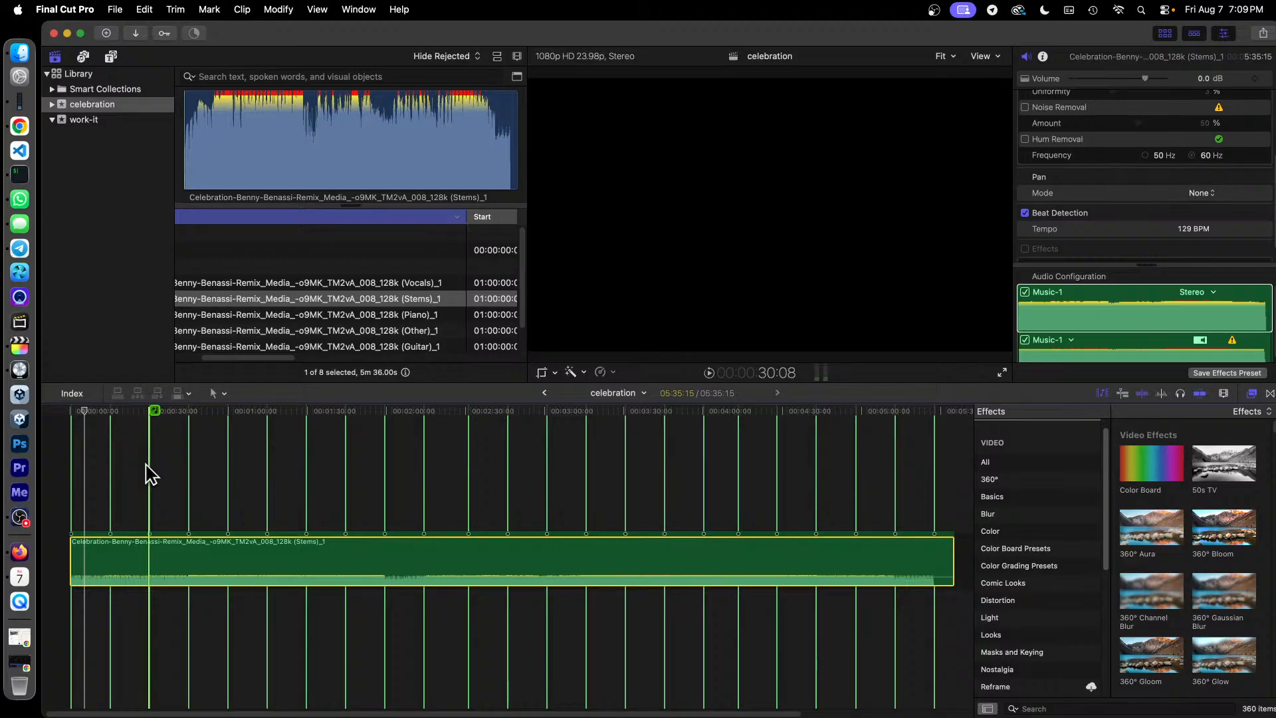
pyautogui.press('z')
pyautogui.click(138, 492)
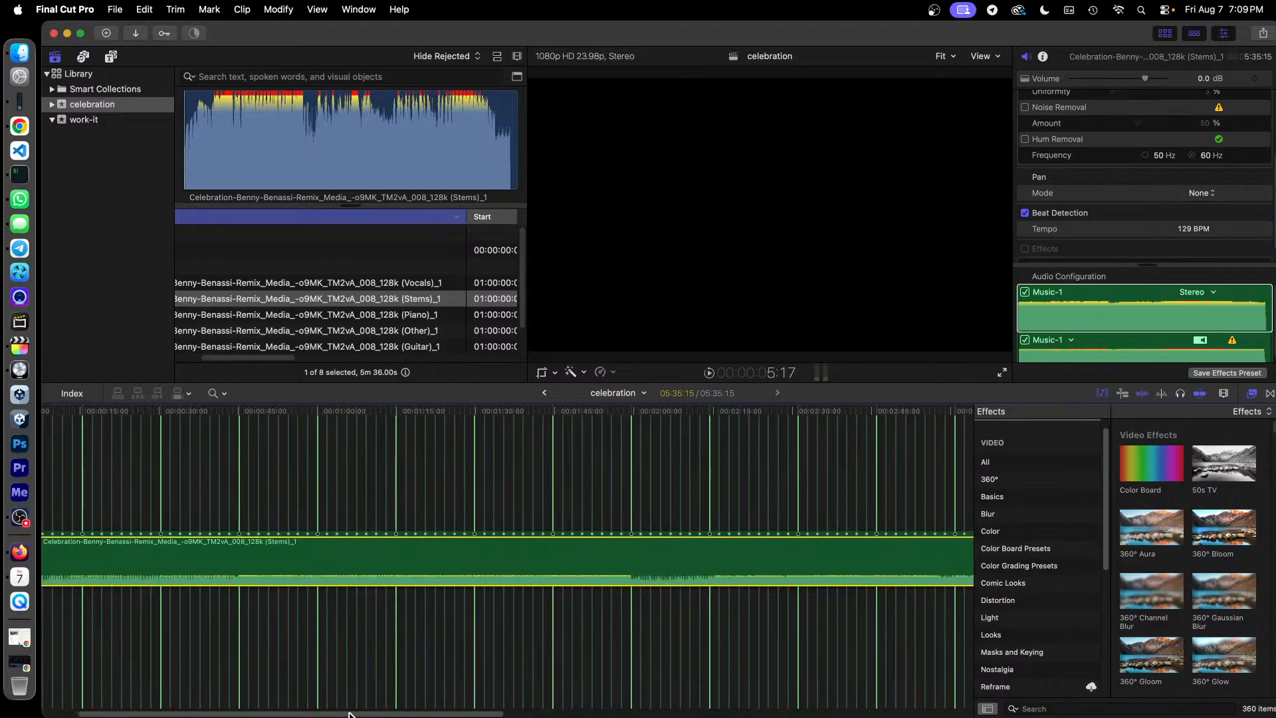
pyautogui.moveTo(351, 715); pyautogui.dragTo(202, 714)
pyautogui.click(170, 498)
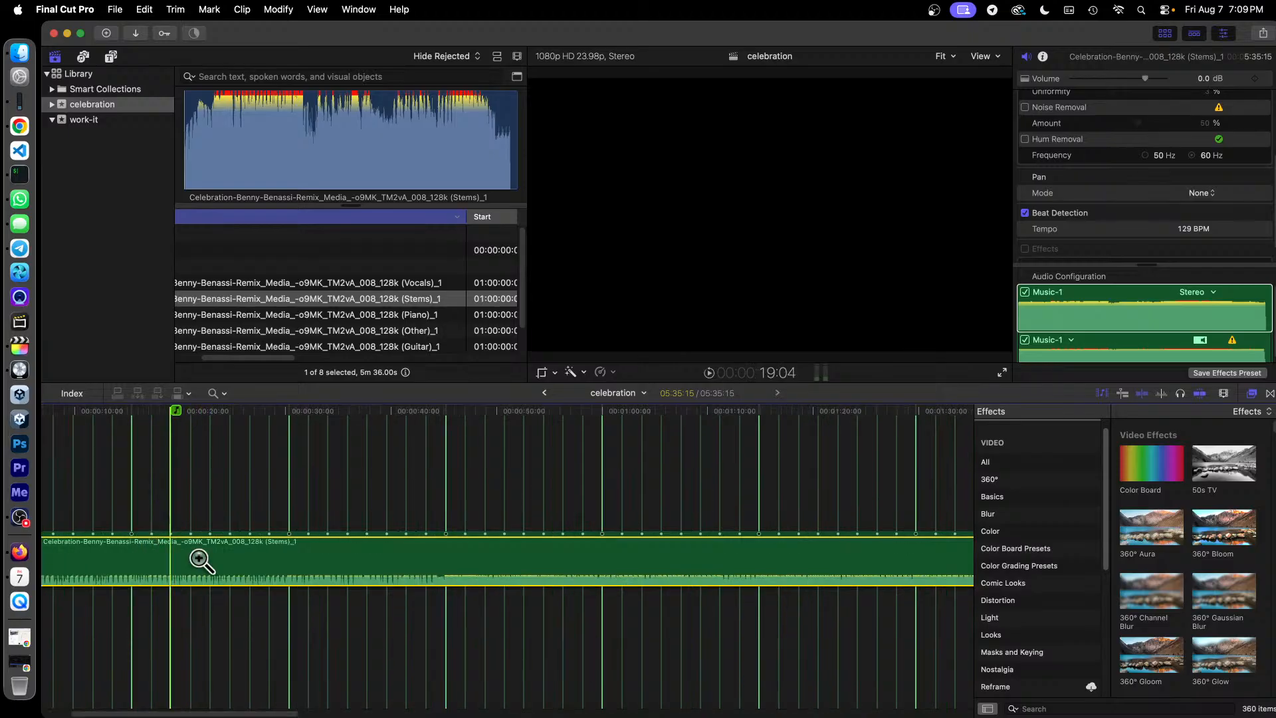
pyautogui.click(222, 518)
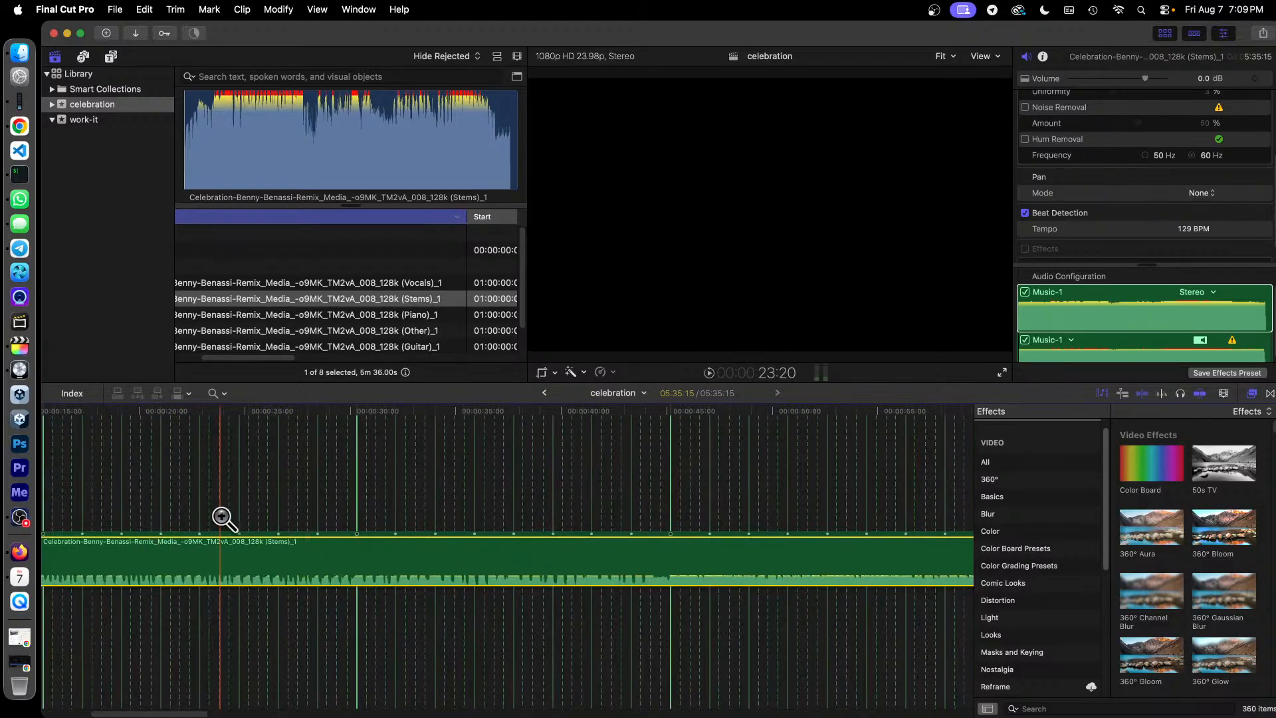
pyautogui.moveTo(182, 714); pyautogui.dragTo(123, 714)
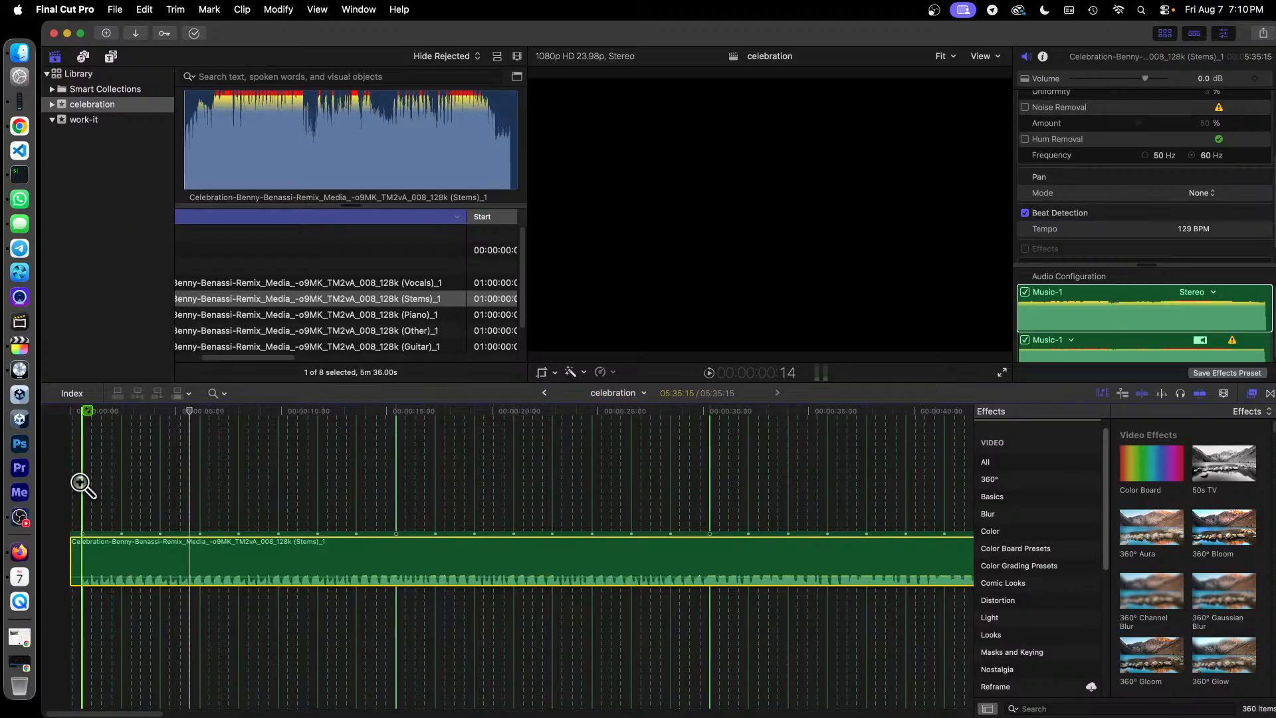
# Play the opening of the Stems clip to about 31 seconds to compare its beats with the grid
pyautogui.press('a')
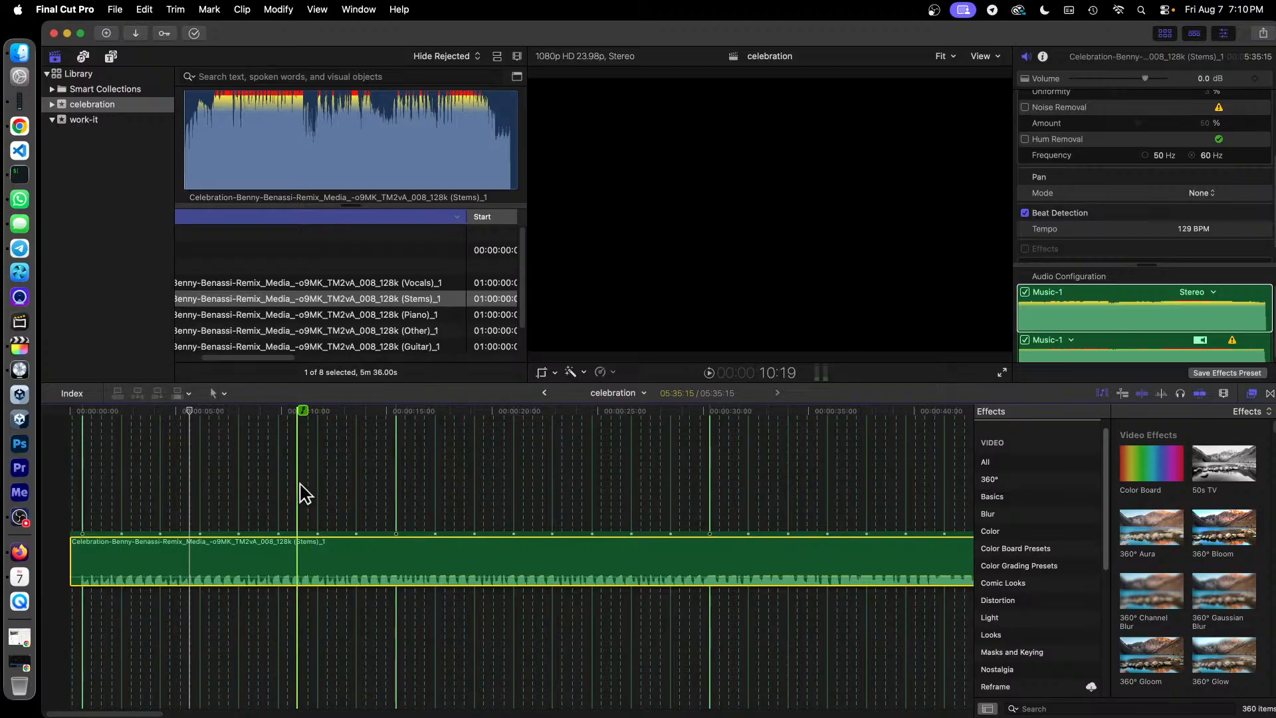
pyautogui.press('space')
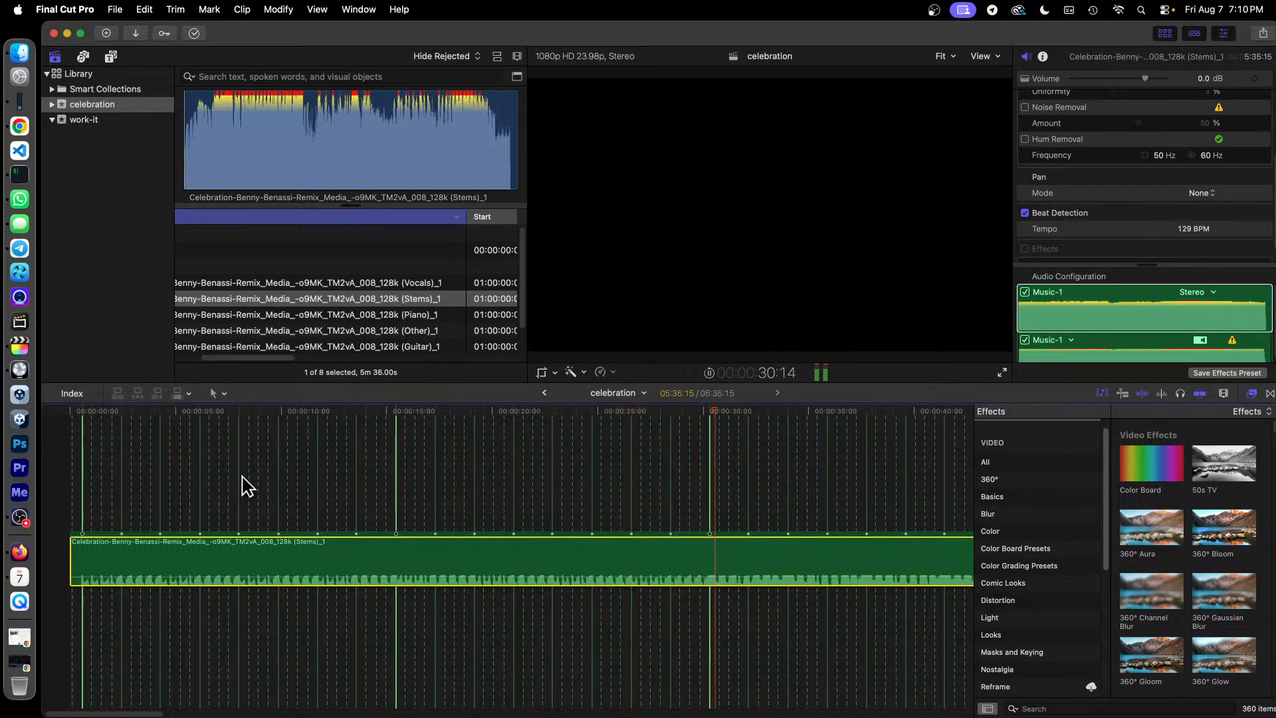
pyautogui.press('space')
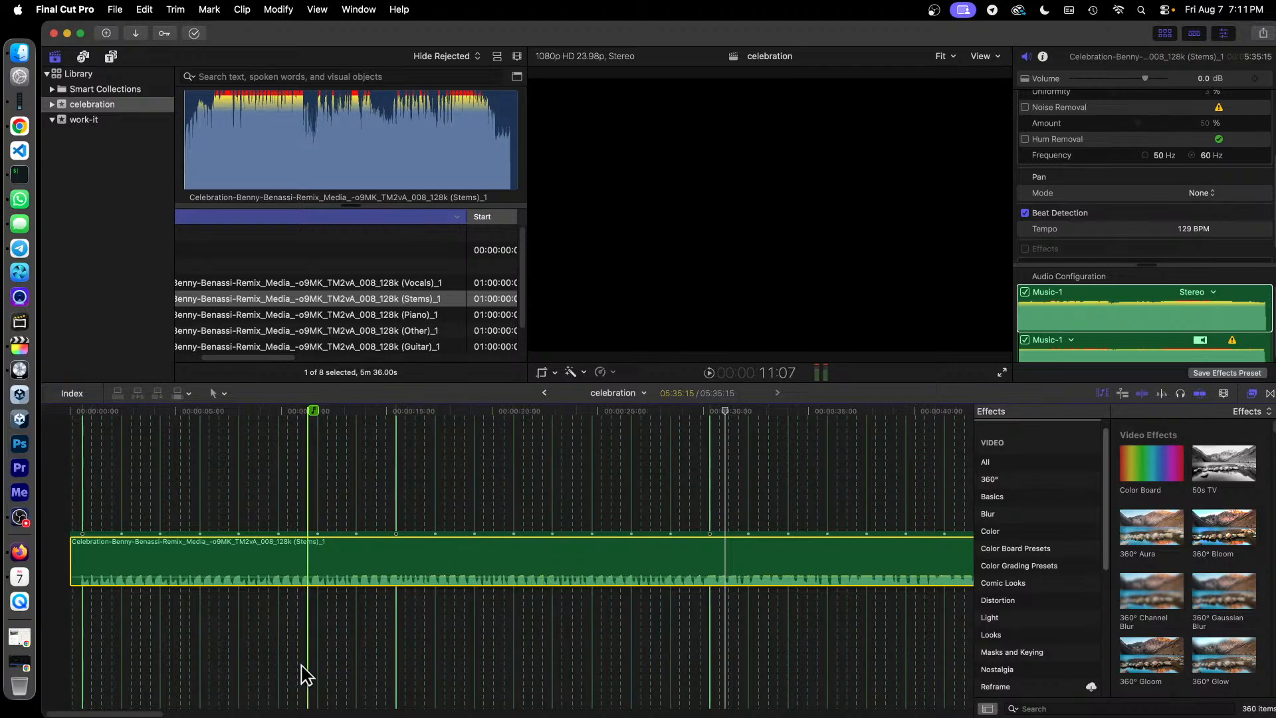
# Disable the Stems clip in the timeline and connect the Vocals clip beneath it at the project's start
pyautogui.rightClick(495, 557)
pyautogui.click(582, 405)
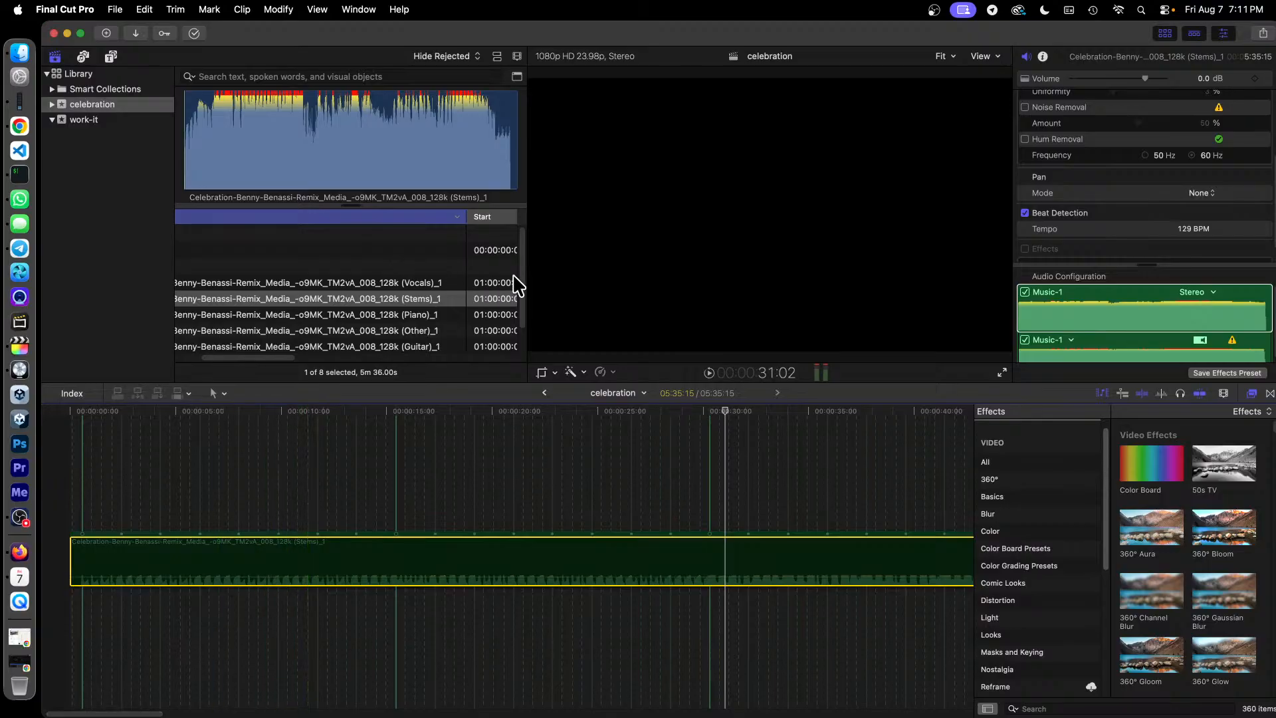
pyautogui.click(378, 281)
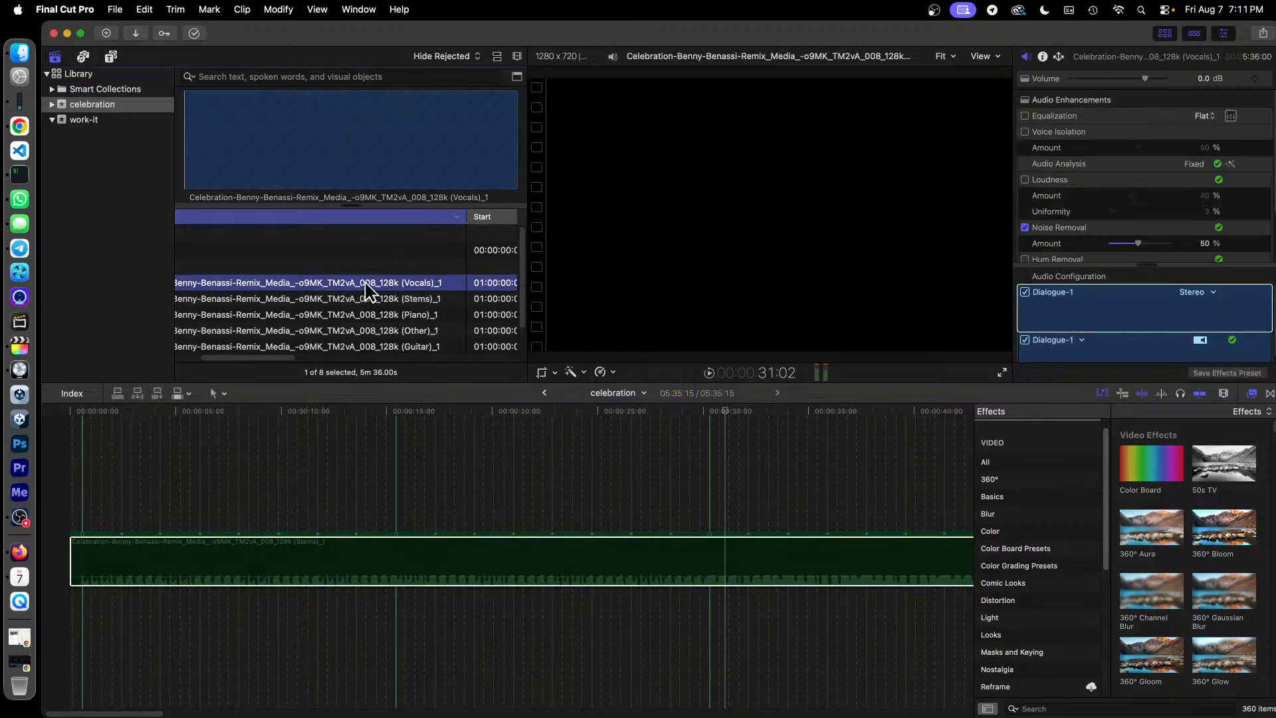
pyautogui.moveTo(344, 394); pyautogui.dragTo(71, 605)
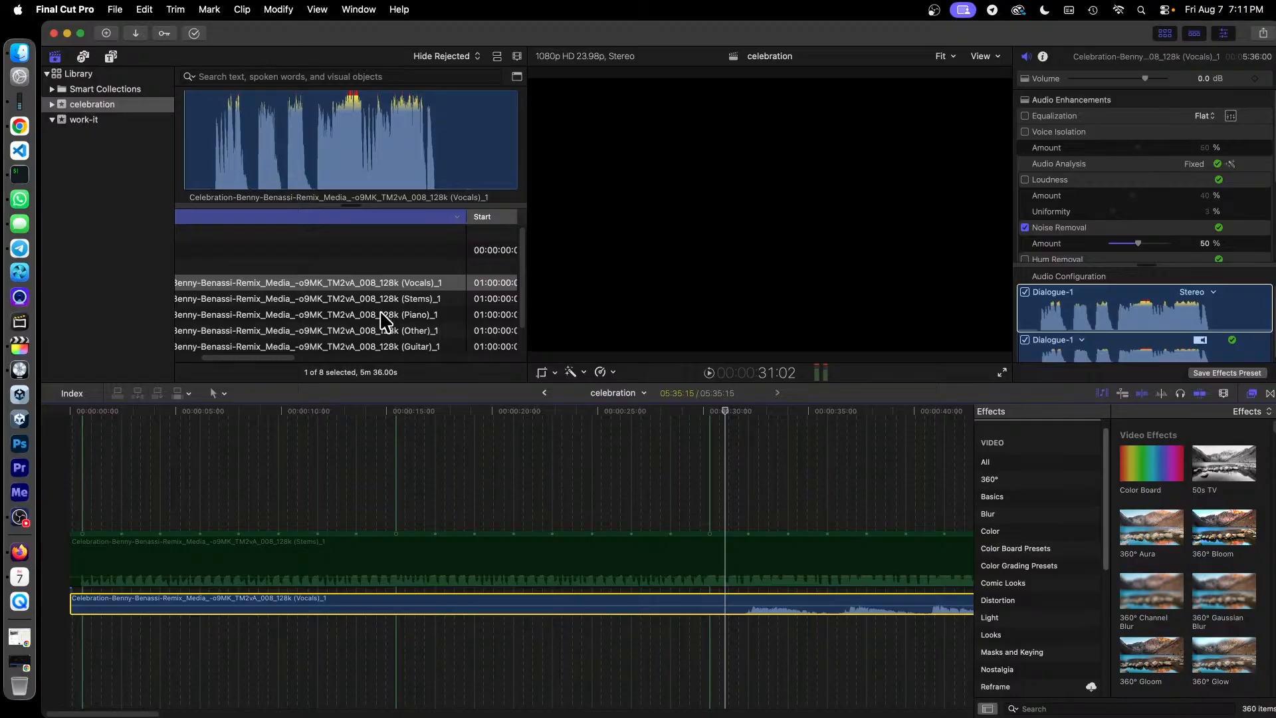
# Connect the Piano, Other, Guitar, Drums and Bass clips in order below the Vocals clip, all aligned to the project's start
pyautogui.moveTo(385, 323); pyautogui.dragTo(57, 637)
pyautogui.moveTo(394, 336); pyautogui.dragTo(57, 658)
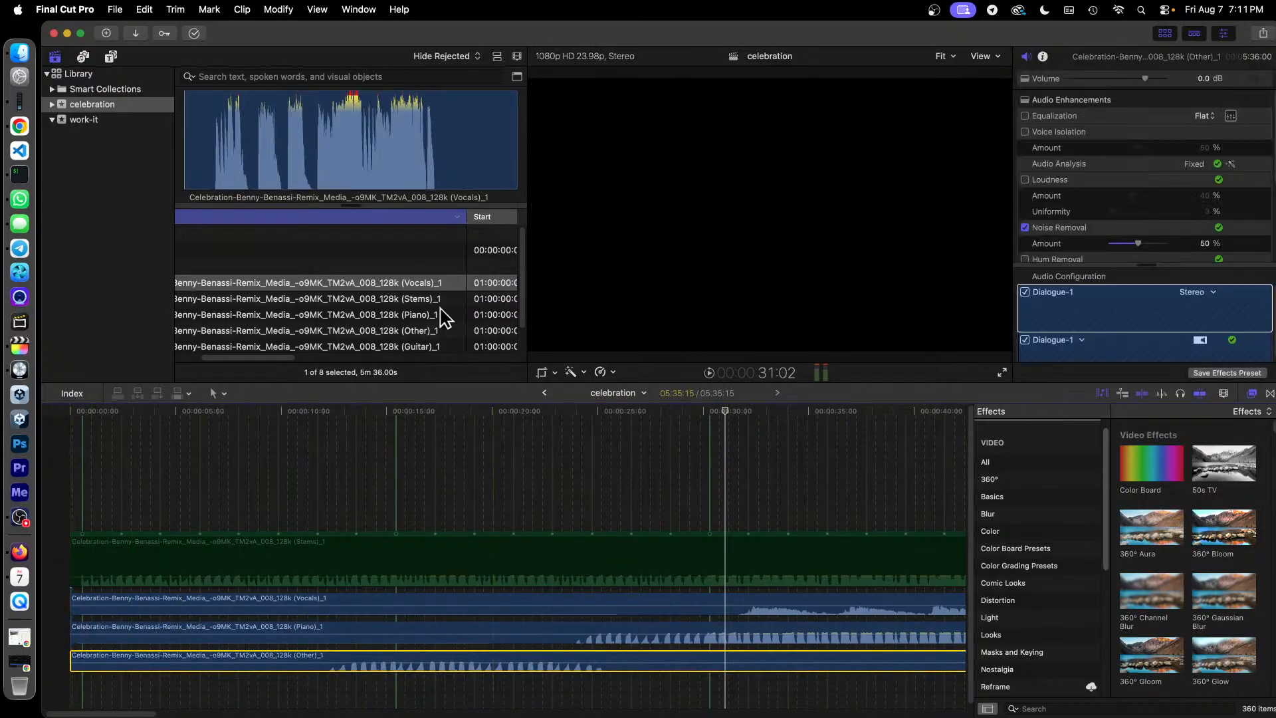
pyautogui.moveTo(419, 346); pyautogui.dragTo(59, 691)
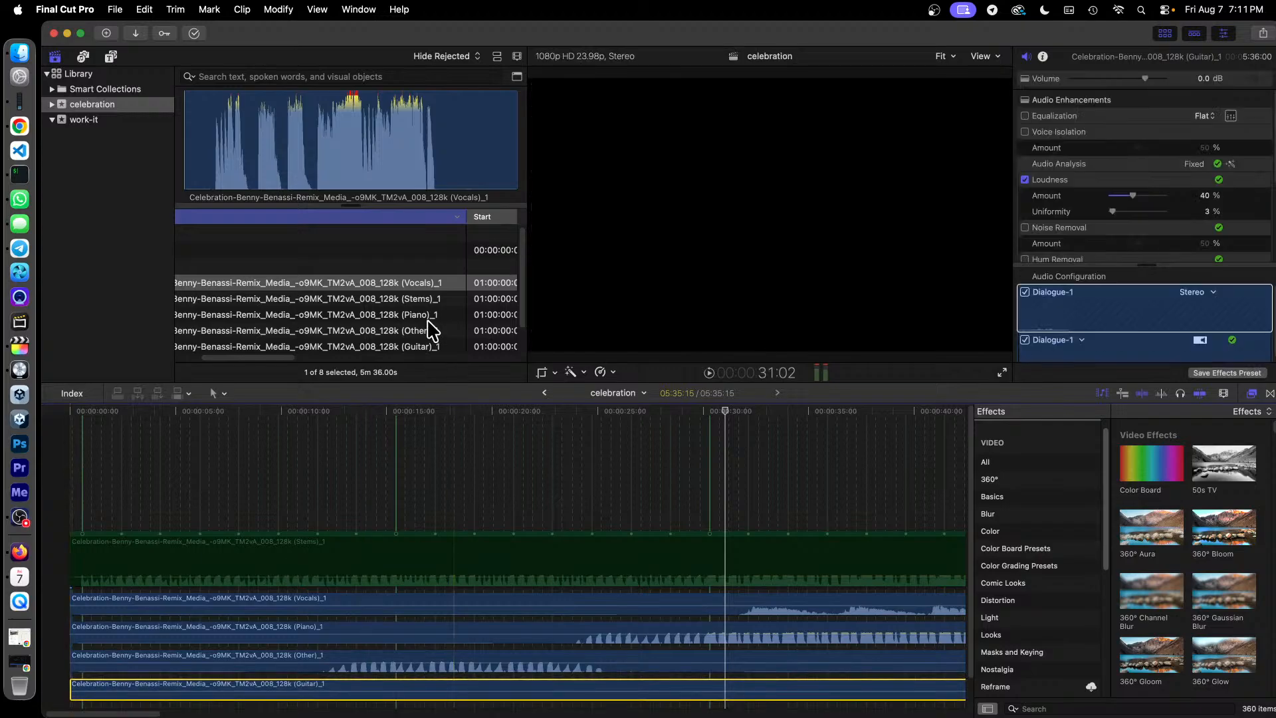
pyautogui.scroll(-1, 440, 323)
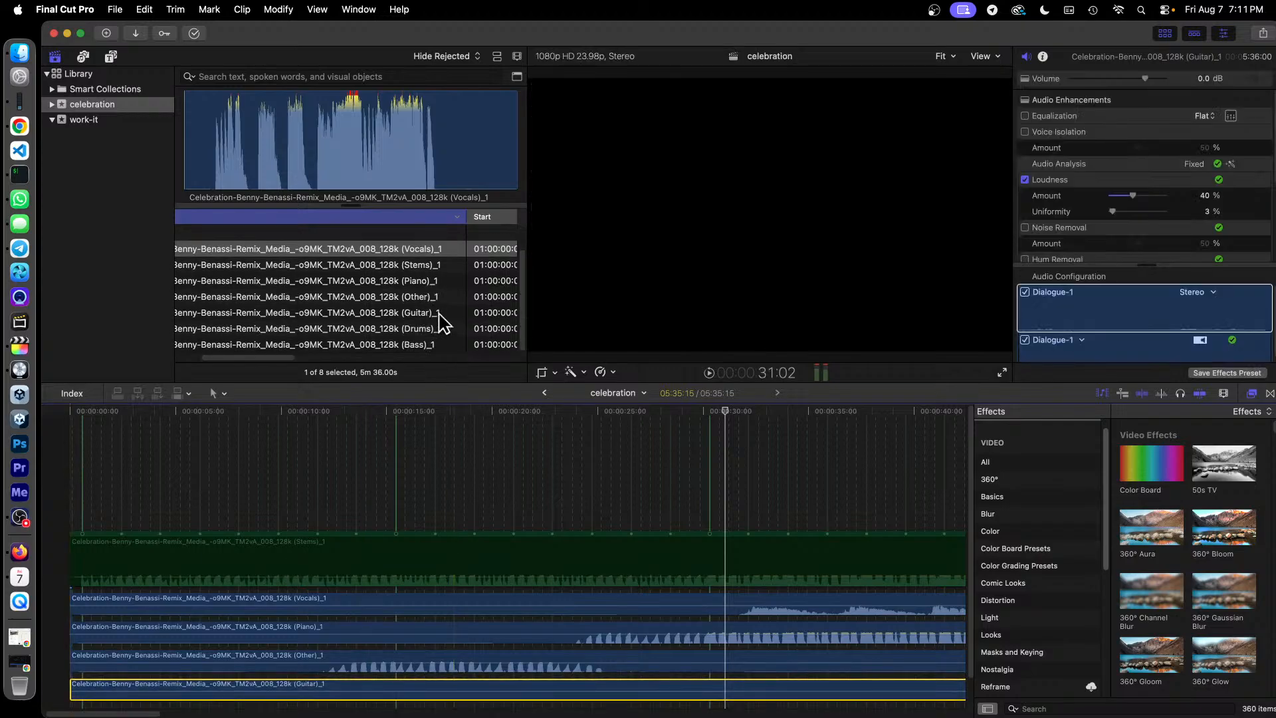
pyautogui.scroll(-1, 517, 585)
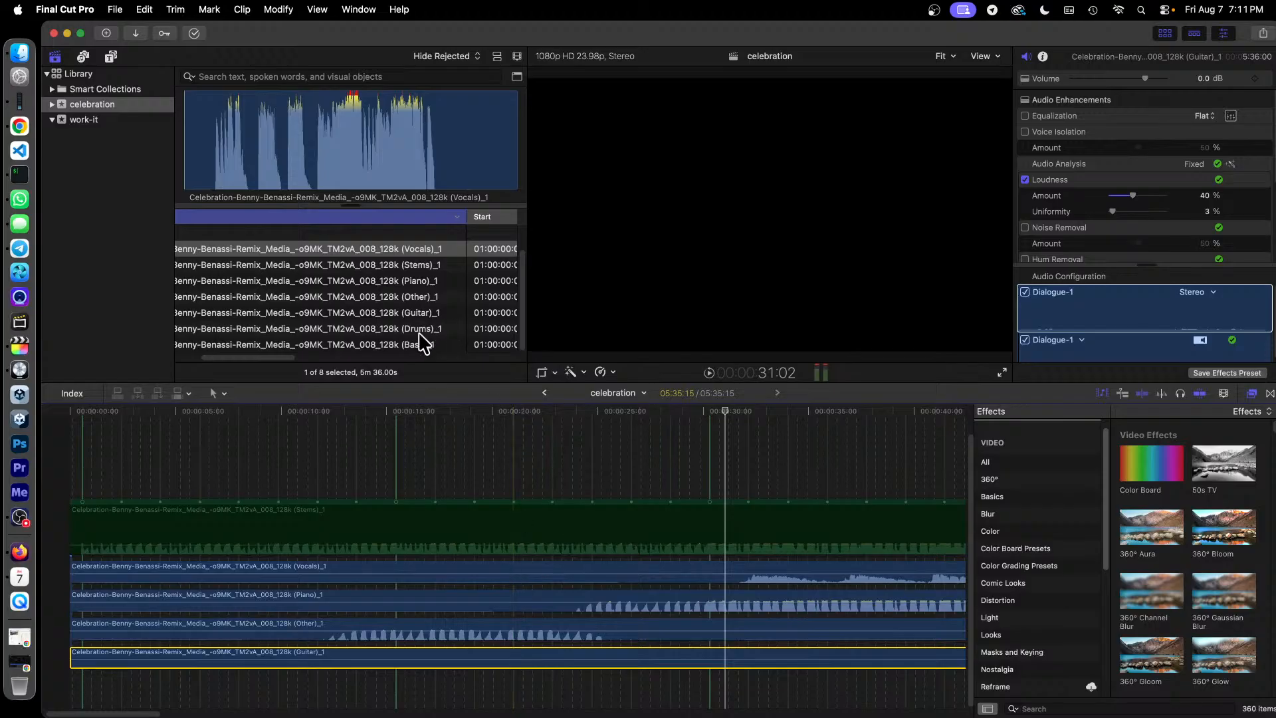
pyautogui.moveTo(412, 335); pyautogui.dragTo(66, 696)
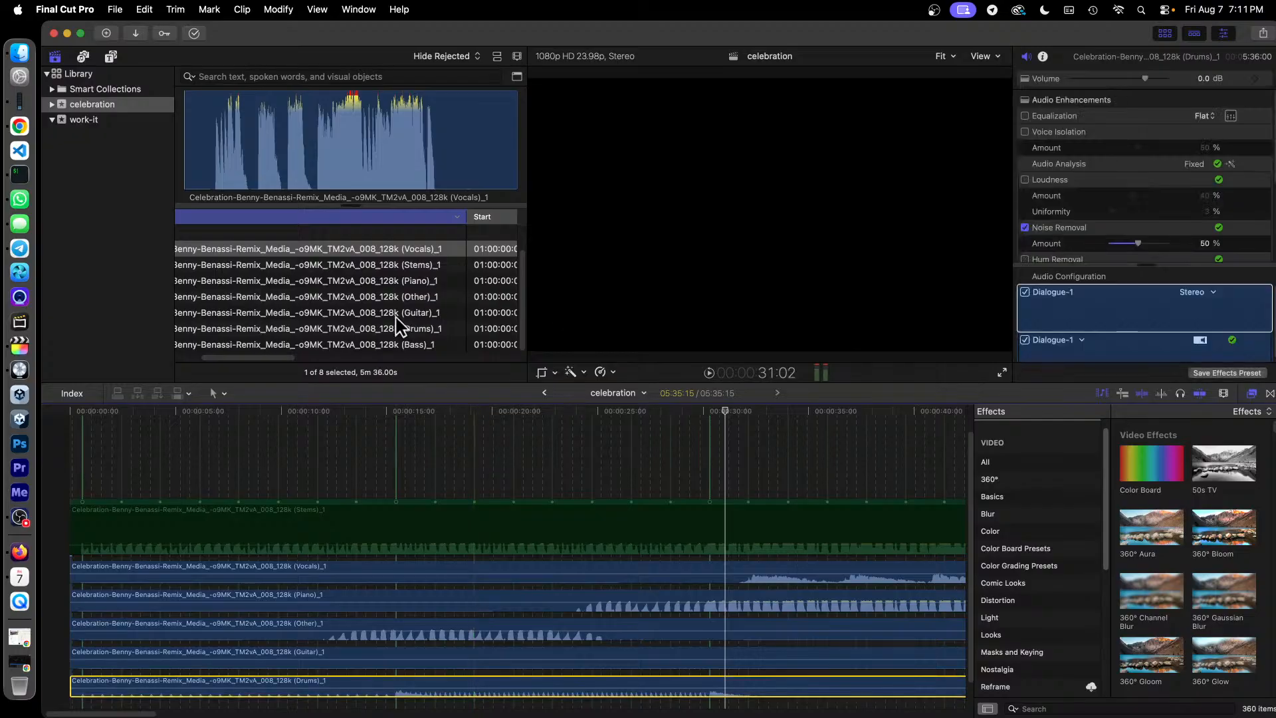
pyautogui.moveTo(425, 352); pyautogui.dragTo(63, 664)
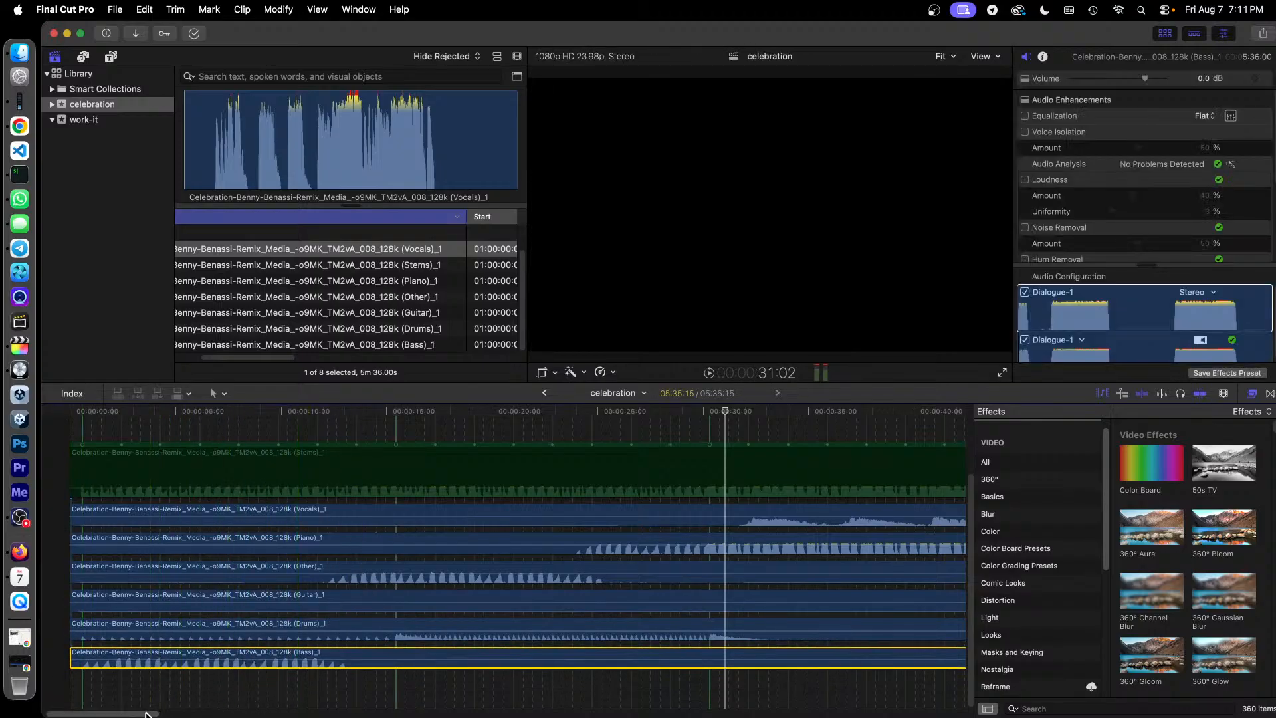
# Check that the stem clips line up at their ends, and play the project briefly from the first beat
pyautogui.moveTo(147, 713); pyautogui.dragTo(268, 713)
pyautogui.moveTo(403, 714); pyautogui.dragTo(930, 714)
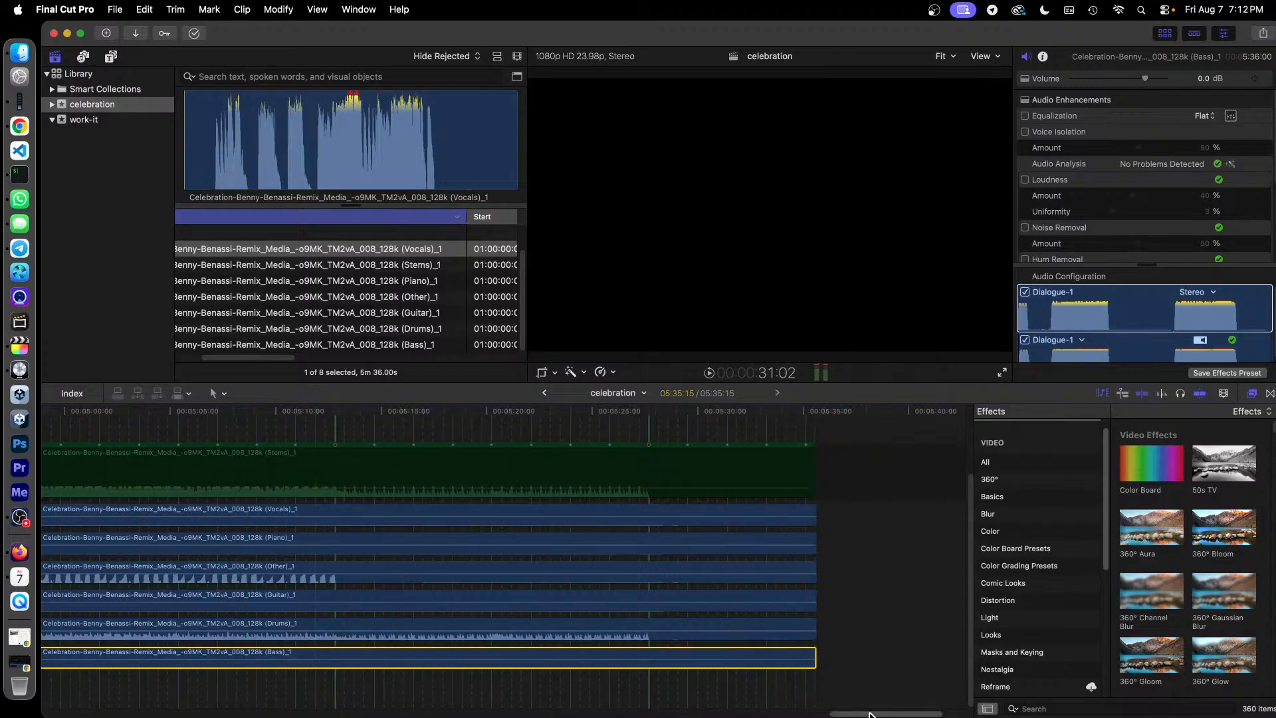
pyautogui.moveTo(857, 713); pyautogui.dragTo(50, 714)
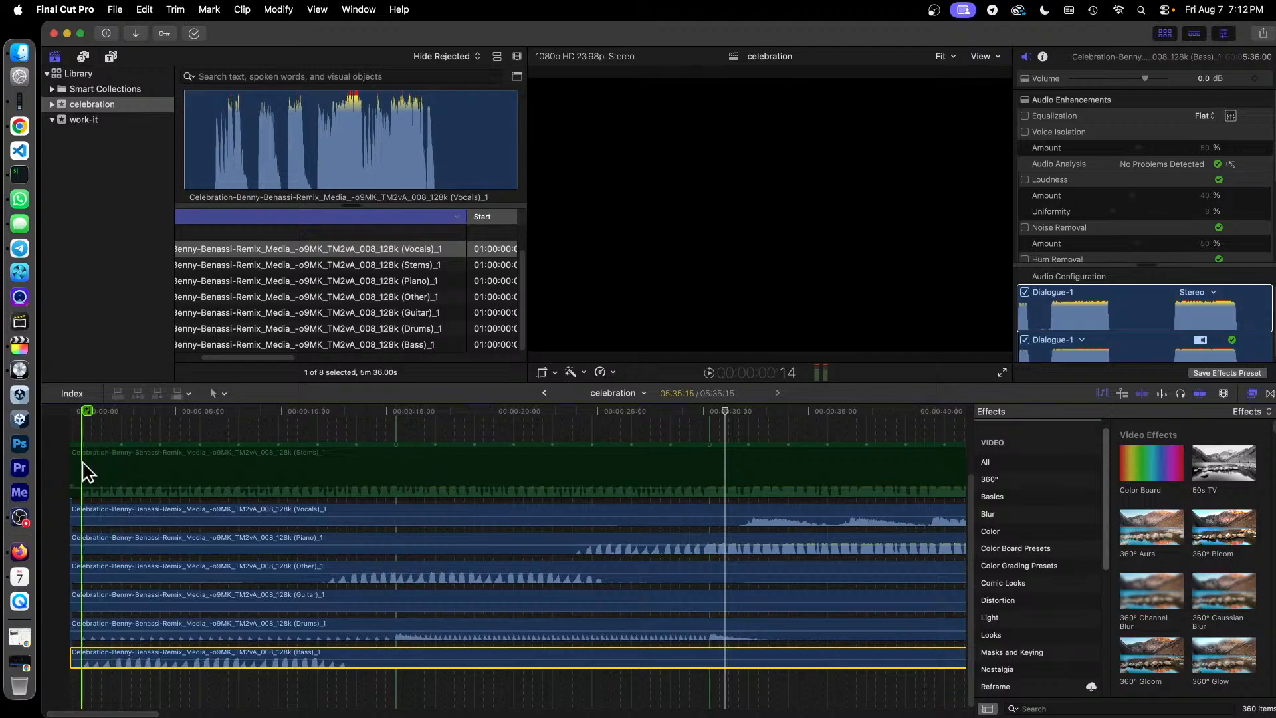
pyautogui.click(81, 411)
pyautogui.press('space')
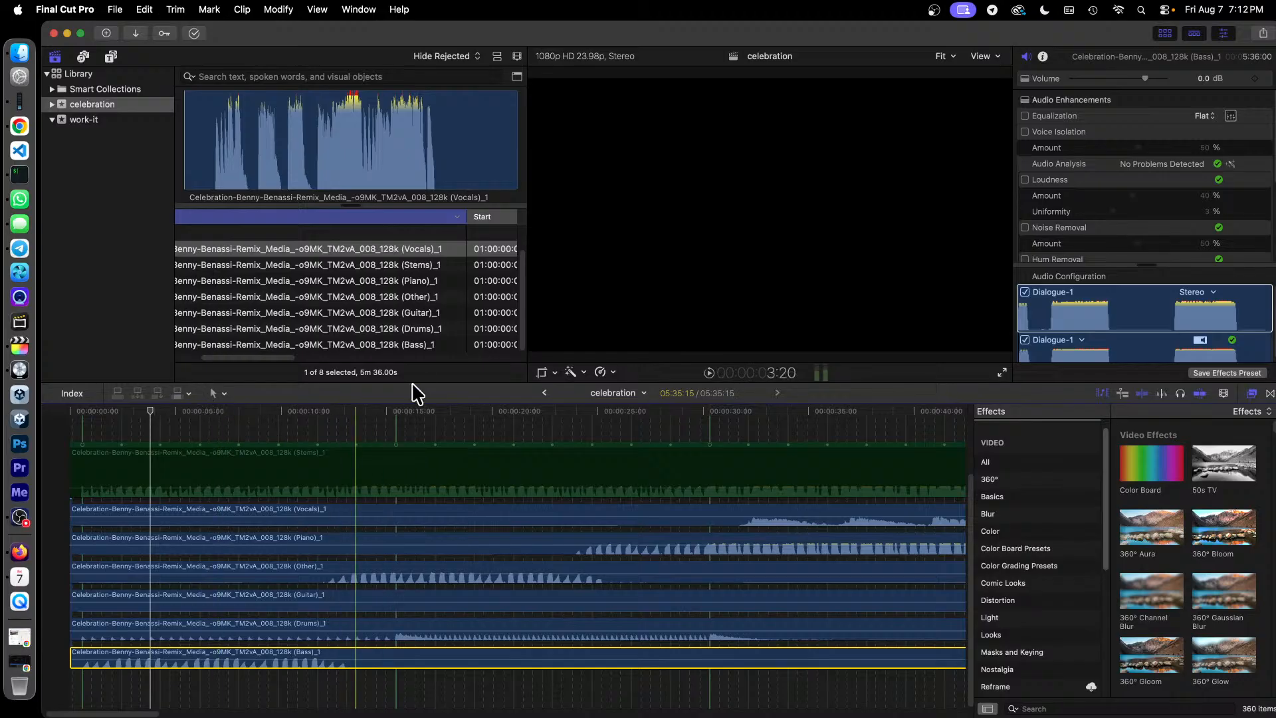
# Turn off Noise Removal on the Vocals clip in the timeline and assign it the Music-1 role
pyautogui.click(440, 517)
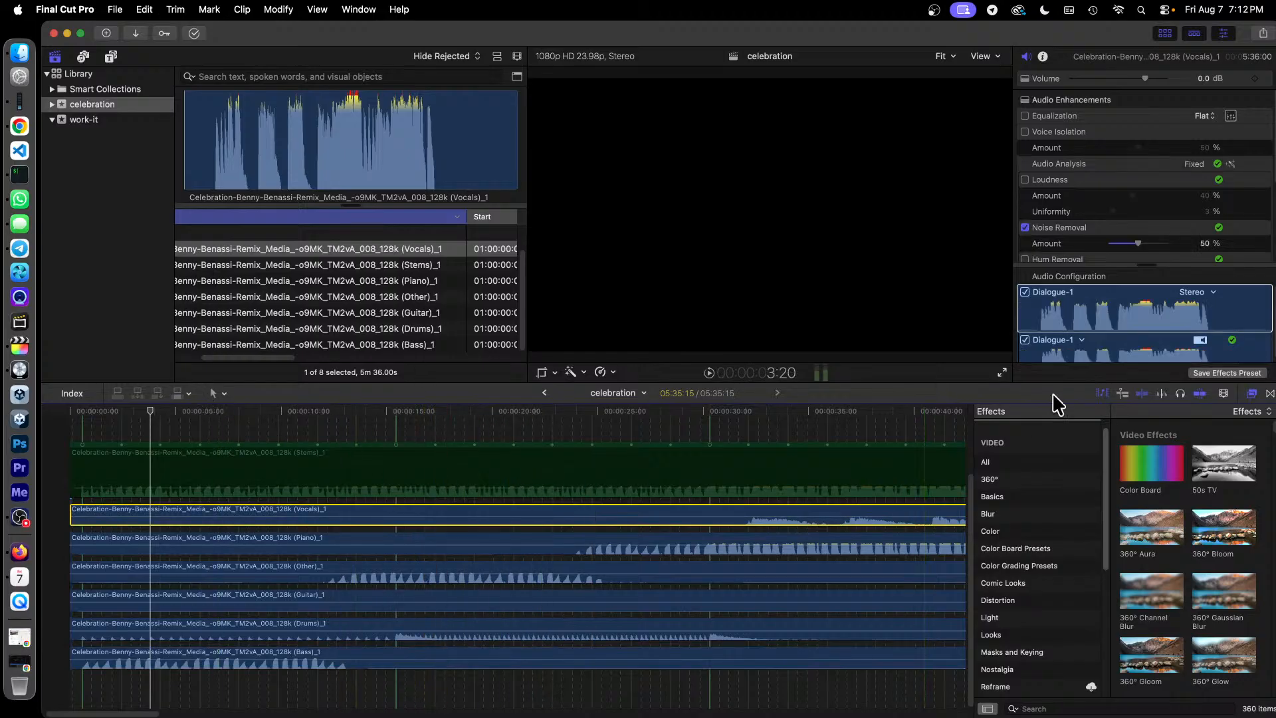
pyautogui.click(1025, 227)
pyautogui.click(1025, 228)
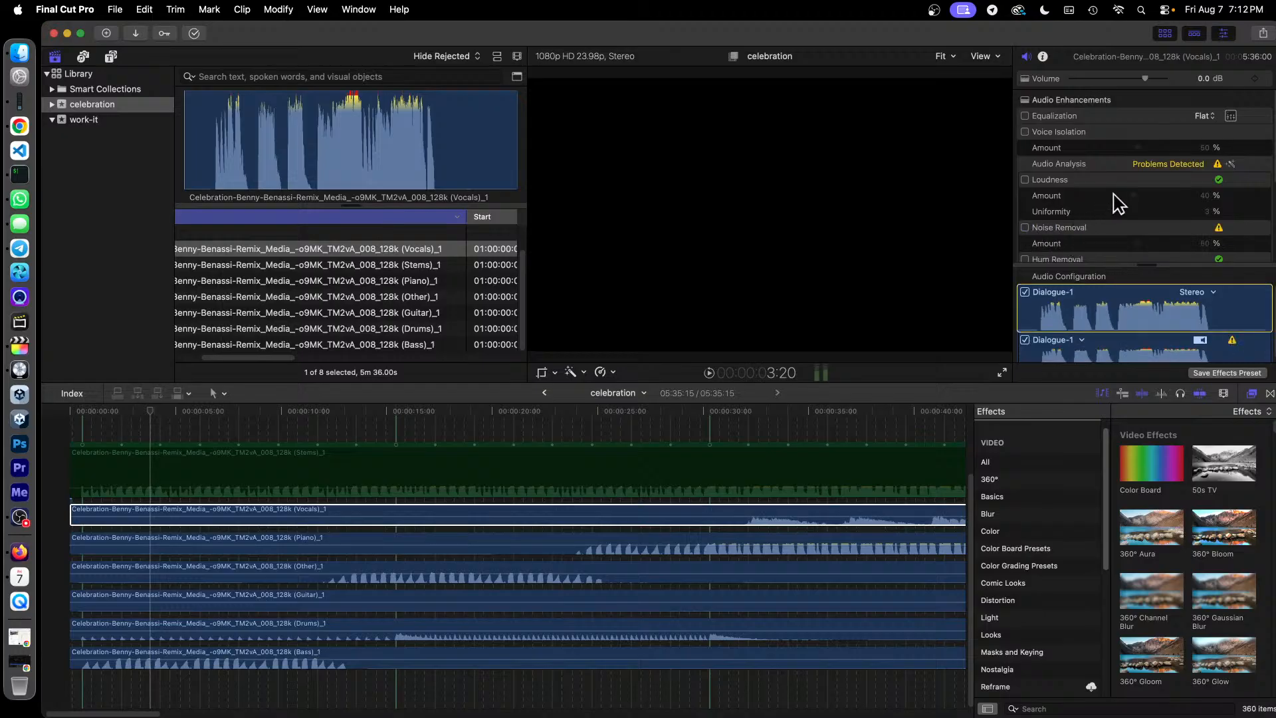
pyautogui.scroll(-5, 1116, 203)
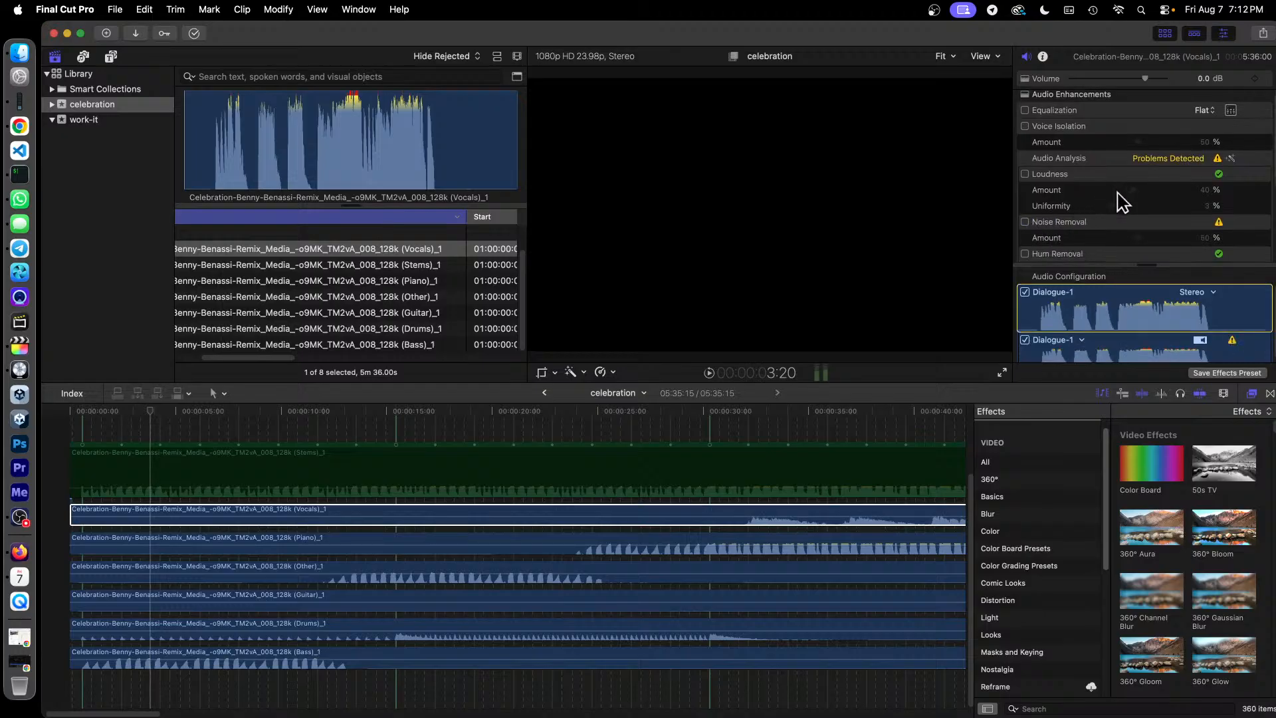
pyautogui.click(1081, 341)
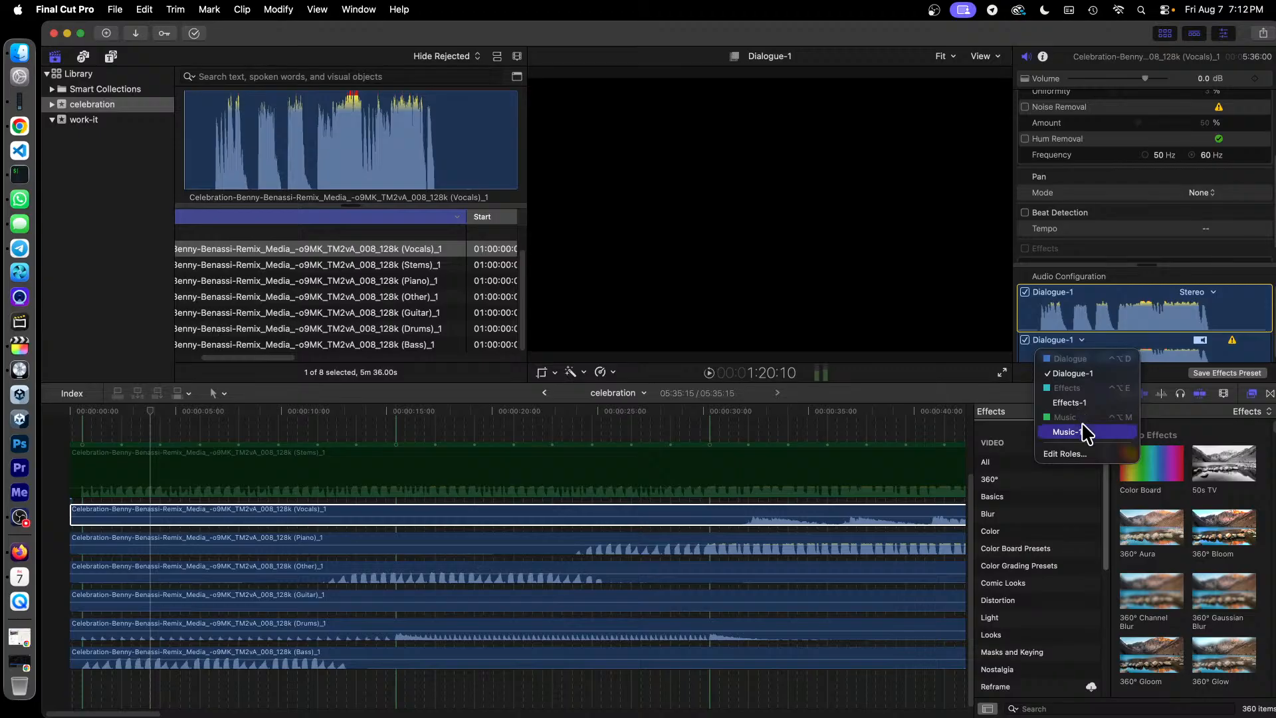
pyautogui.click(1068, 432)
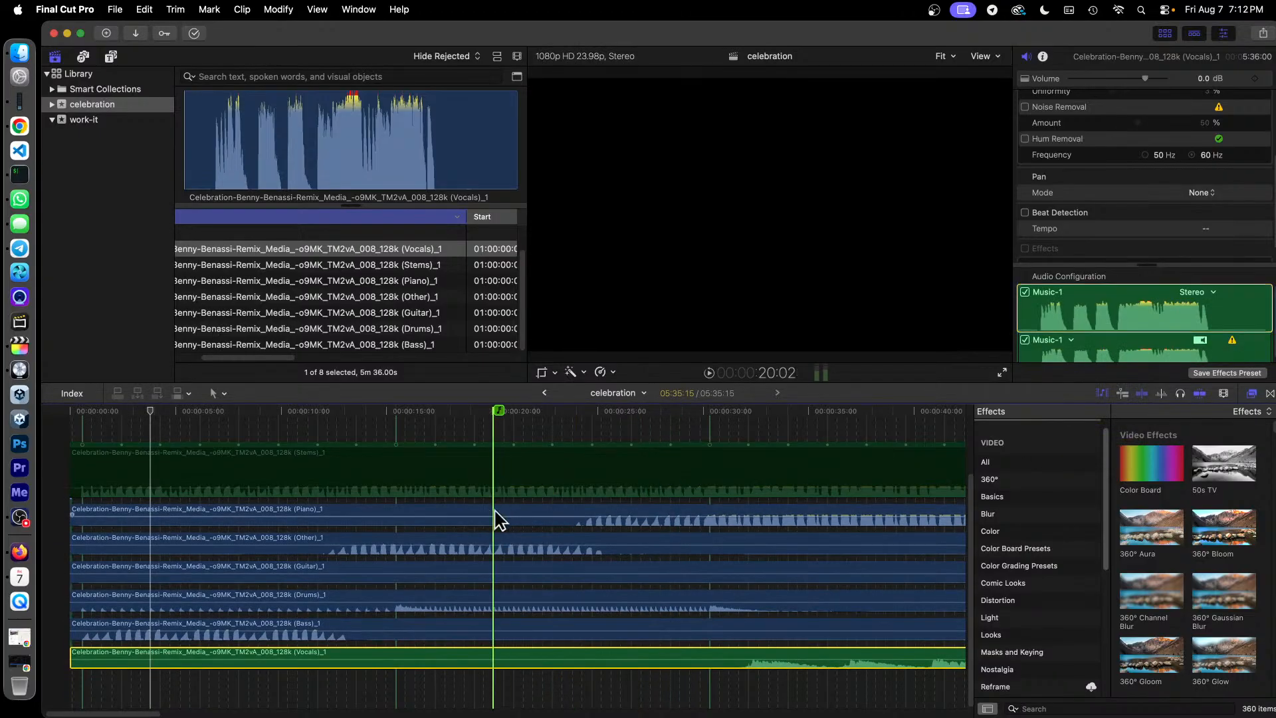
# Assign the Music-1 role to the Piano clip in the timeline
pyautogui.click(500, 516)
pyautogui.scroll(-2, 1073, 196)
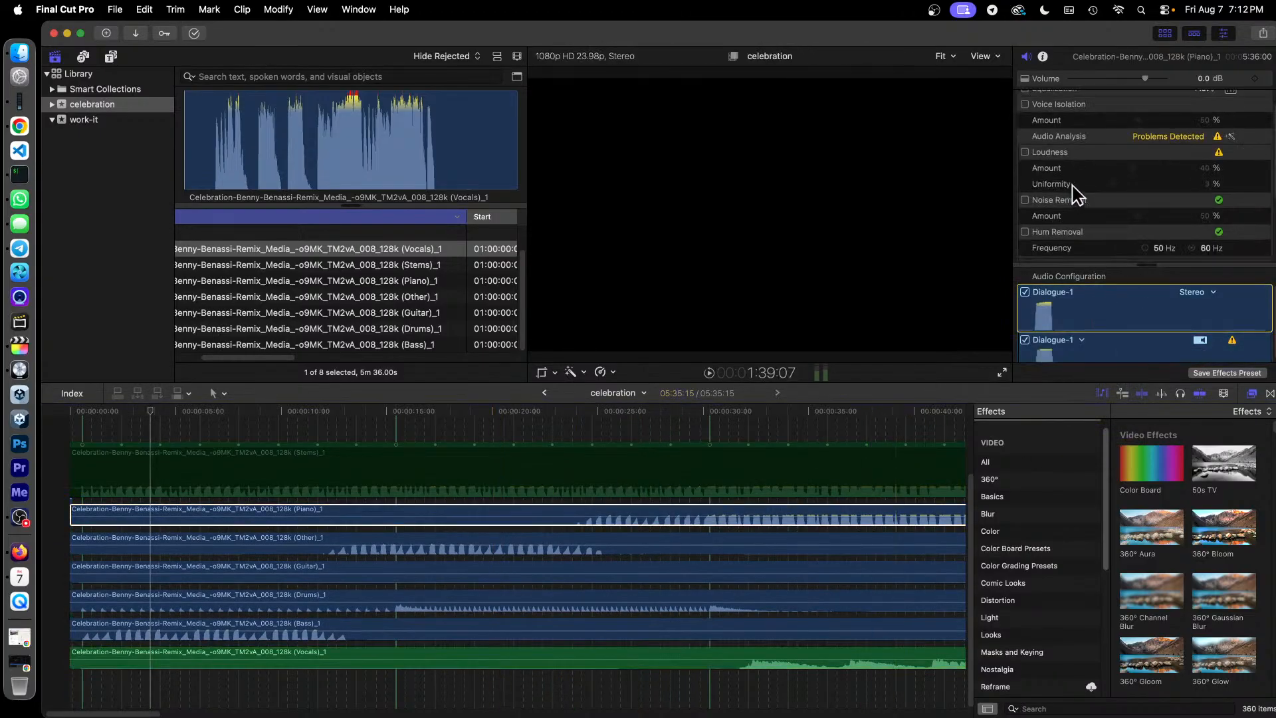
pyautogui.click(1073, 341)
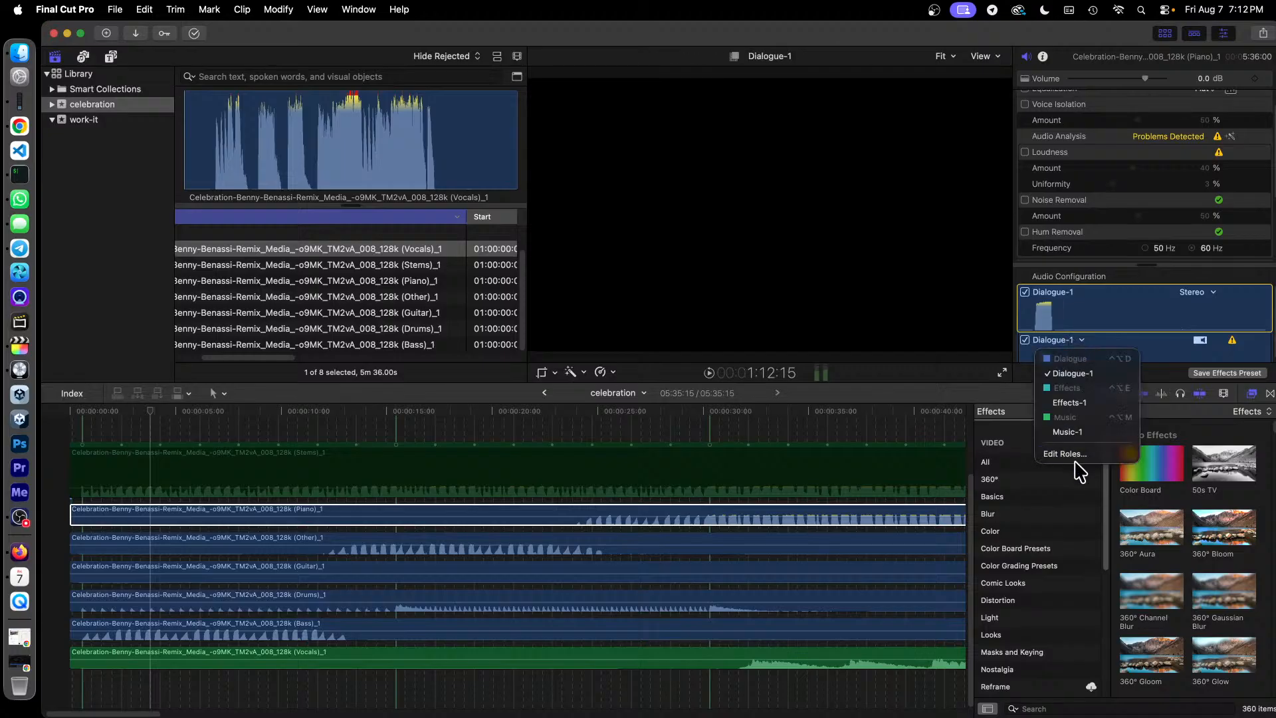
pyautogui.click(1083, 432)
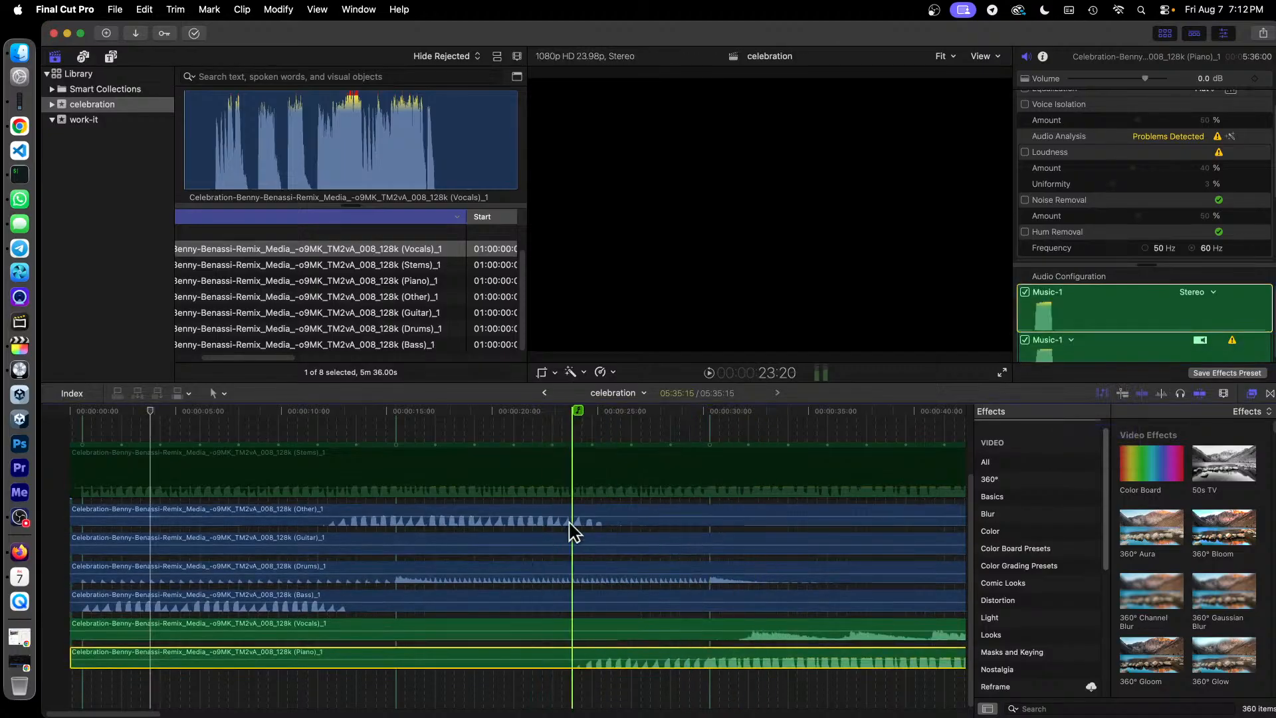
# Turn off Noise Removal on the Other clip in the timeline and assign it the Music-1 role
pyautogui.click(648, 517)
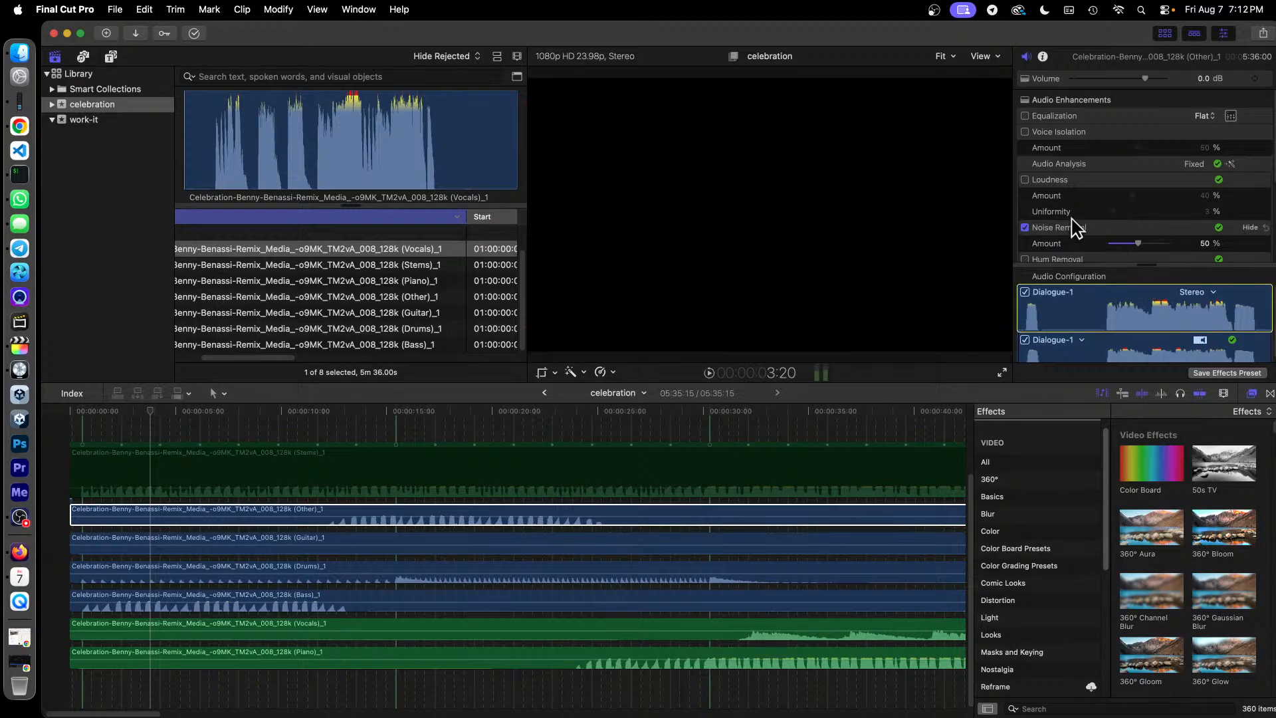
pyautogui.click(1025, 227)
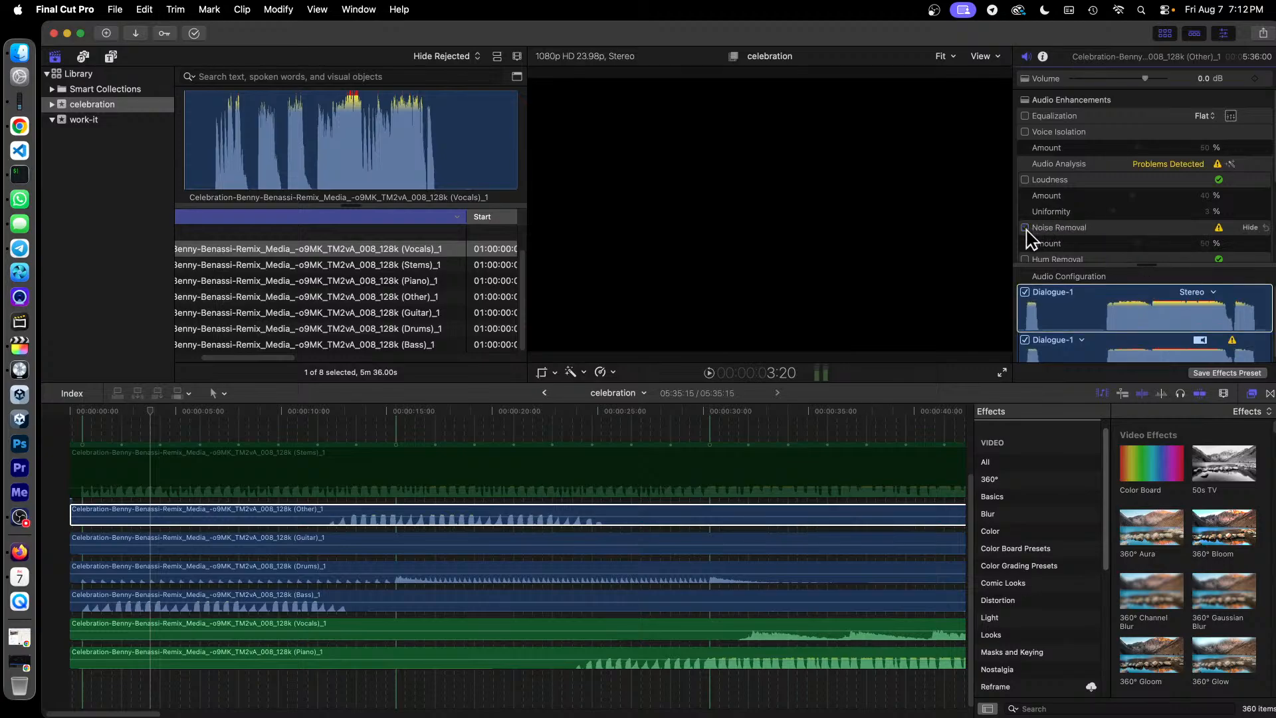
pyautogui.scroll(-5, 1068, 222)
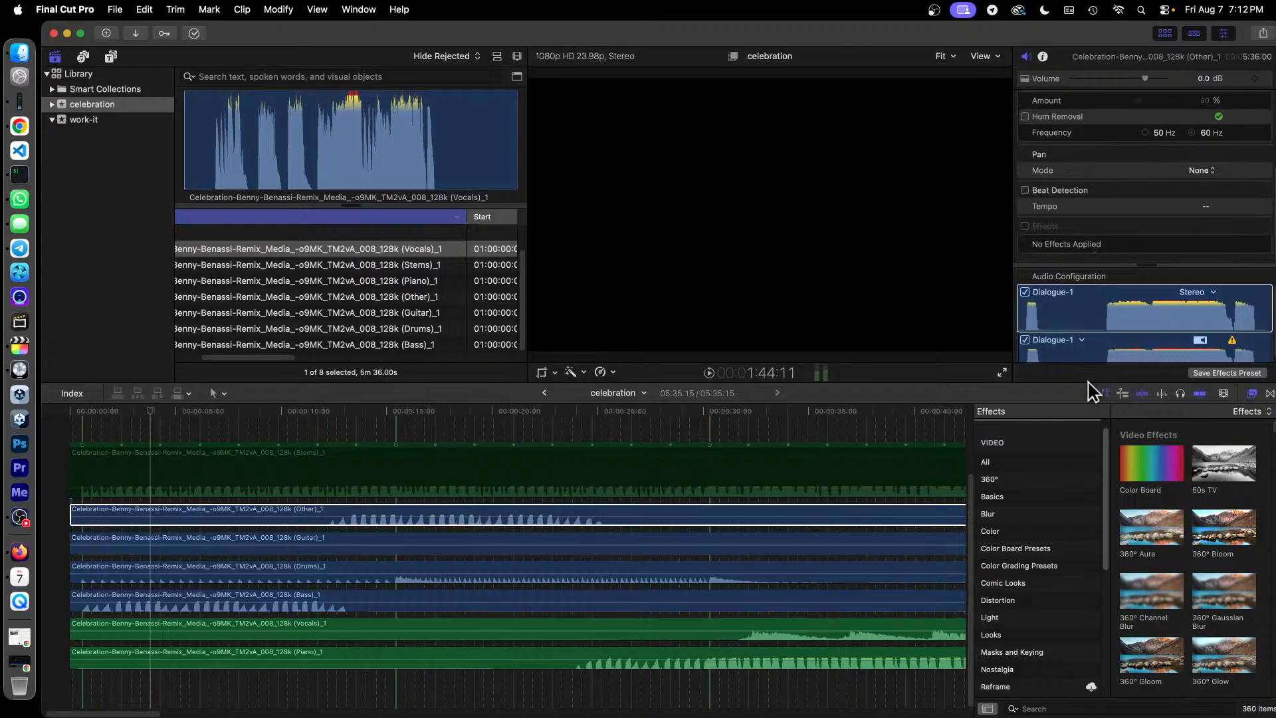
pyautogui.click(1077, 342)
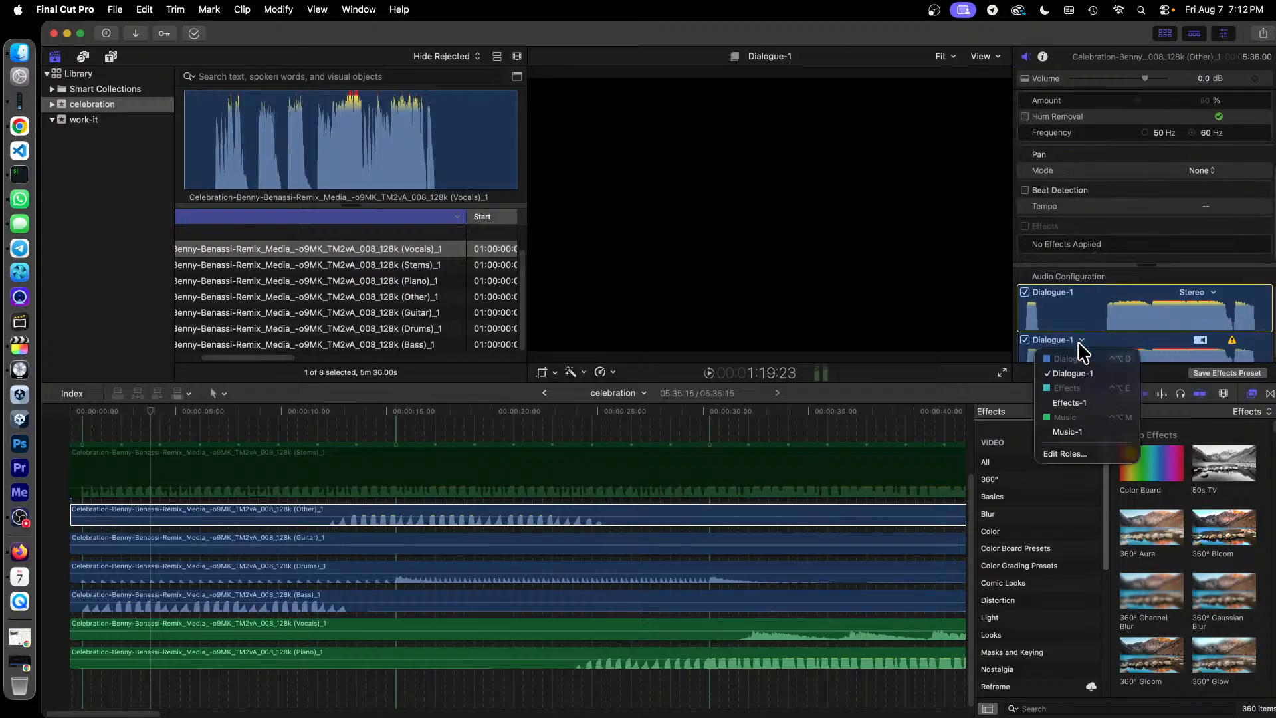
pyautogui.click(1084, 430)
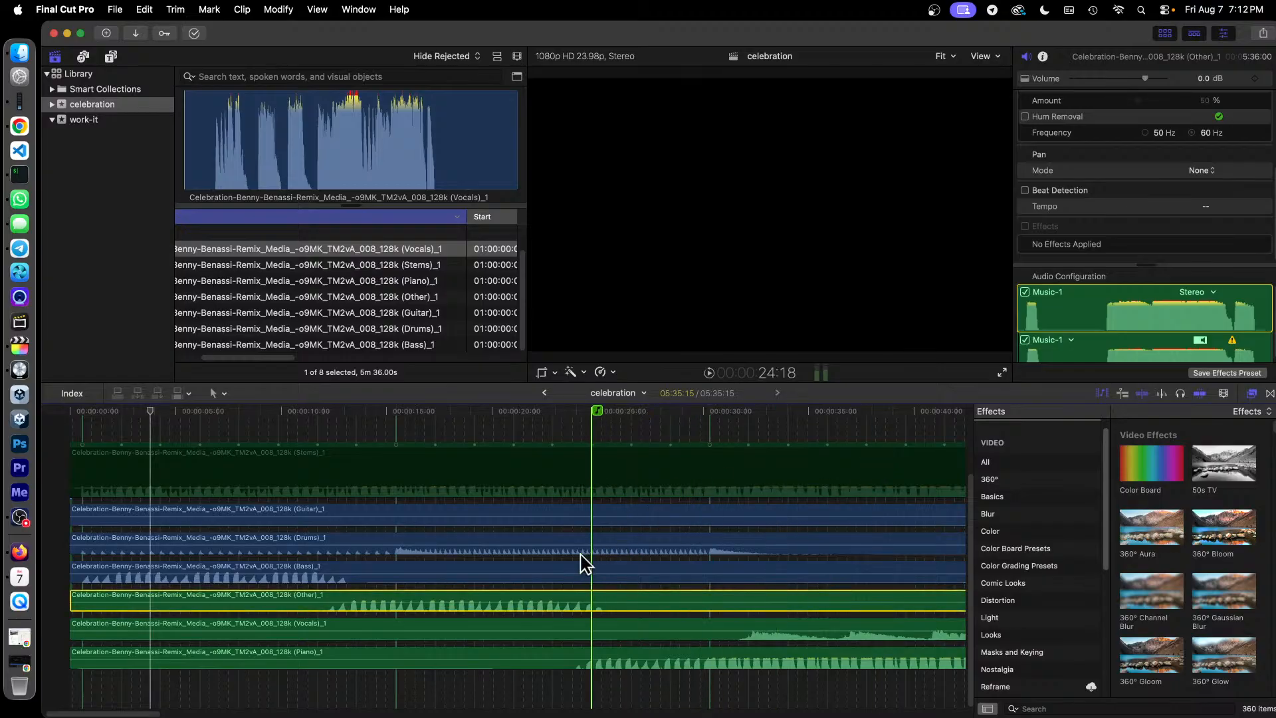
# Turn off Loudness on the Guitar clip in the timeline and assign it the Music-1 role
pyautogui.click(610, 516)
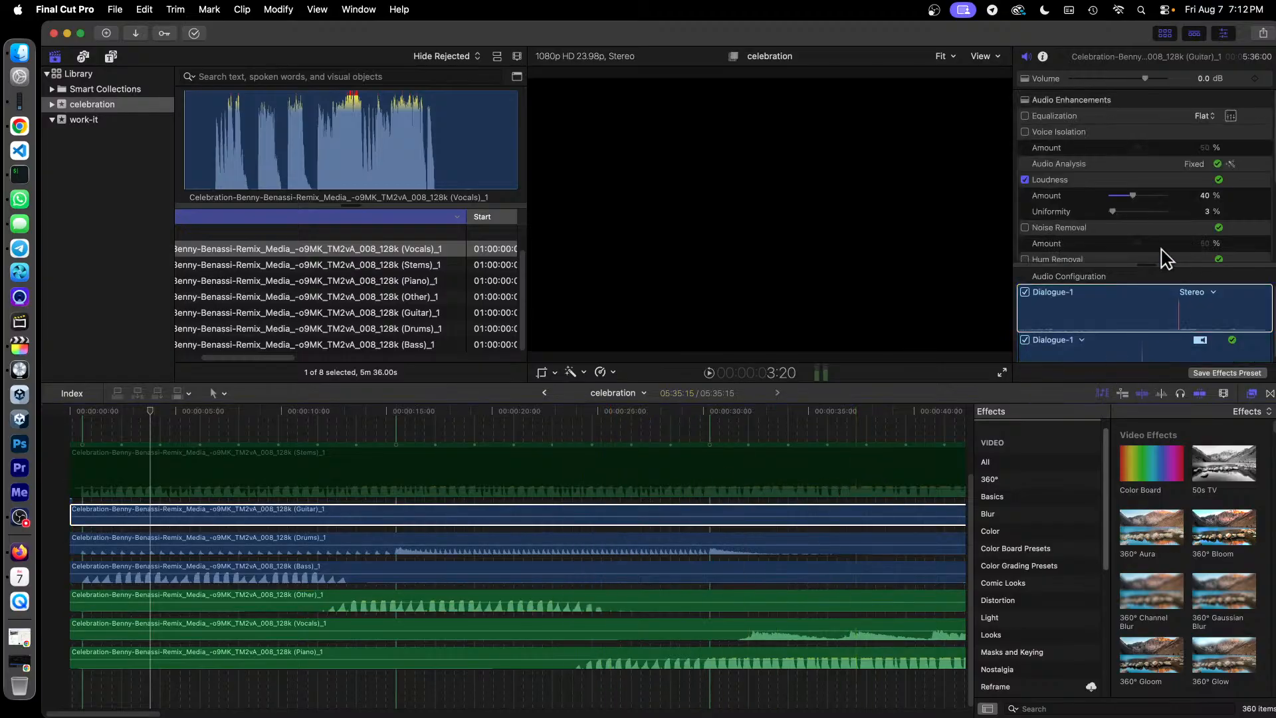
pyautogui.click(1024, 179)
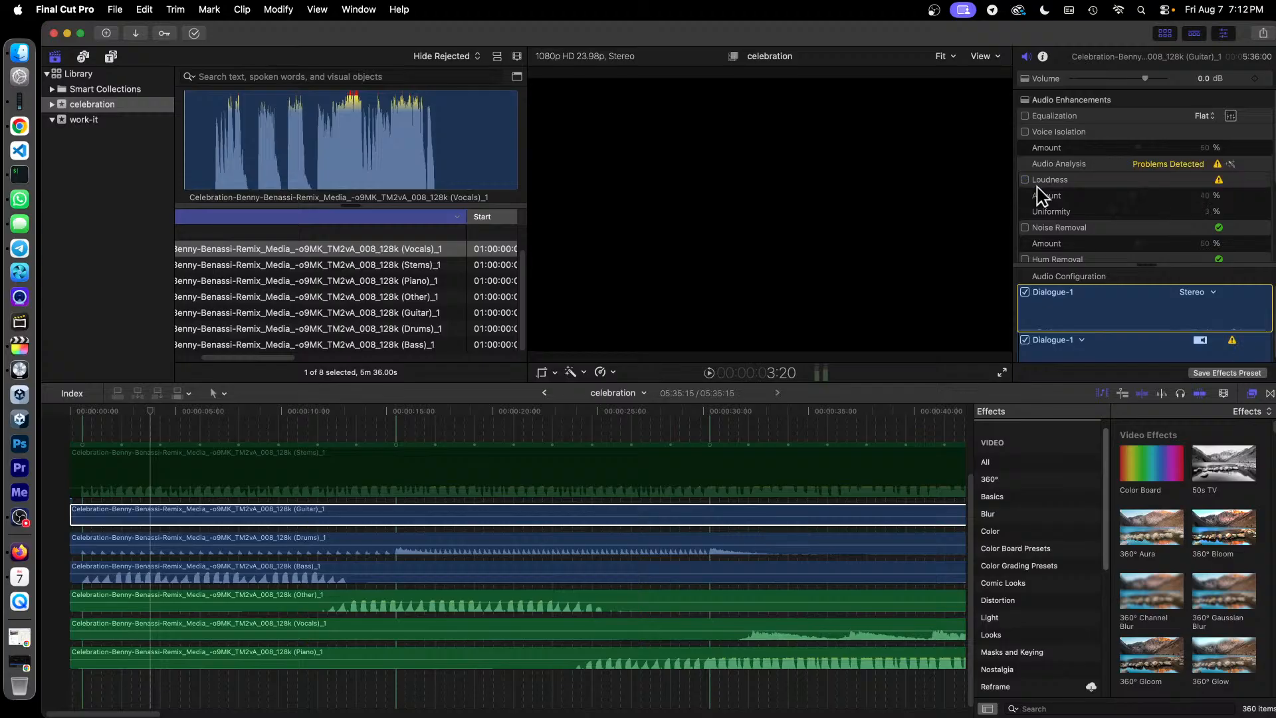
pyautogui.click(1081, 340)
pyautogui.click(1063, 432)
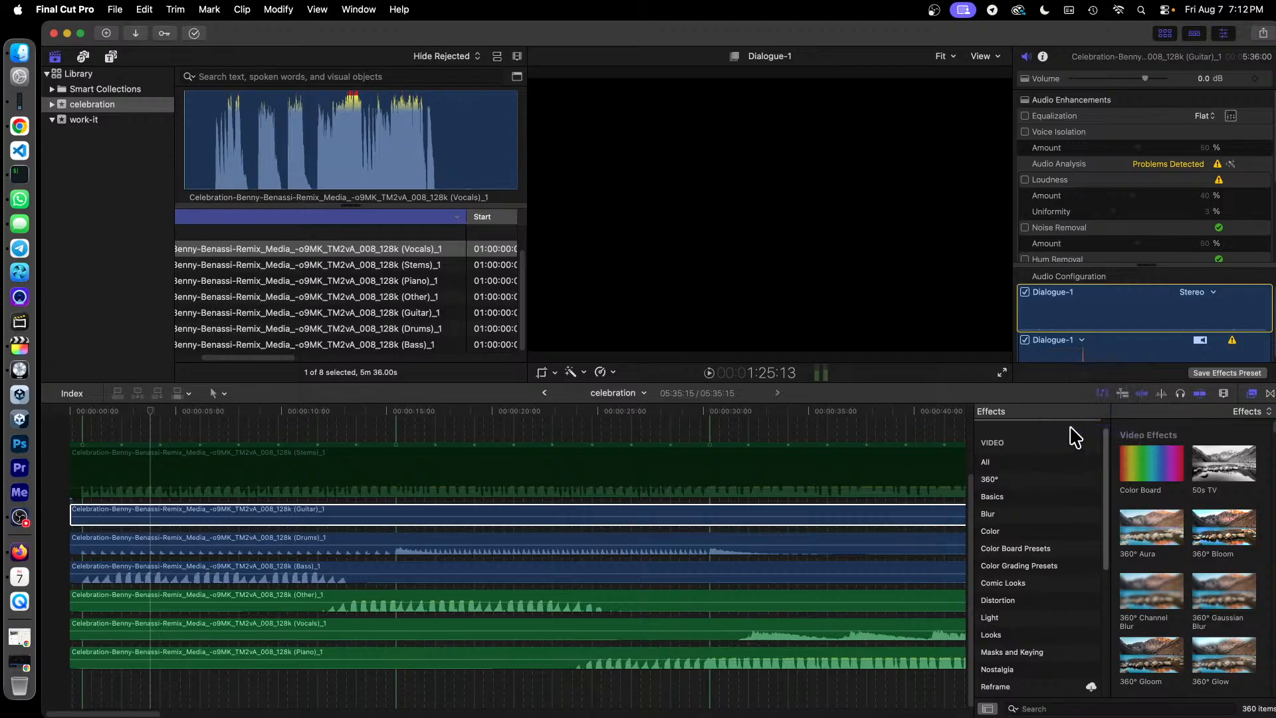
# Turn off Noise Removal on the Drums clip in the timeline and assign it the Music-1 role
pyautogui.click(565, 517)
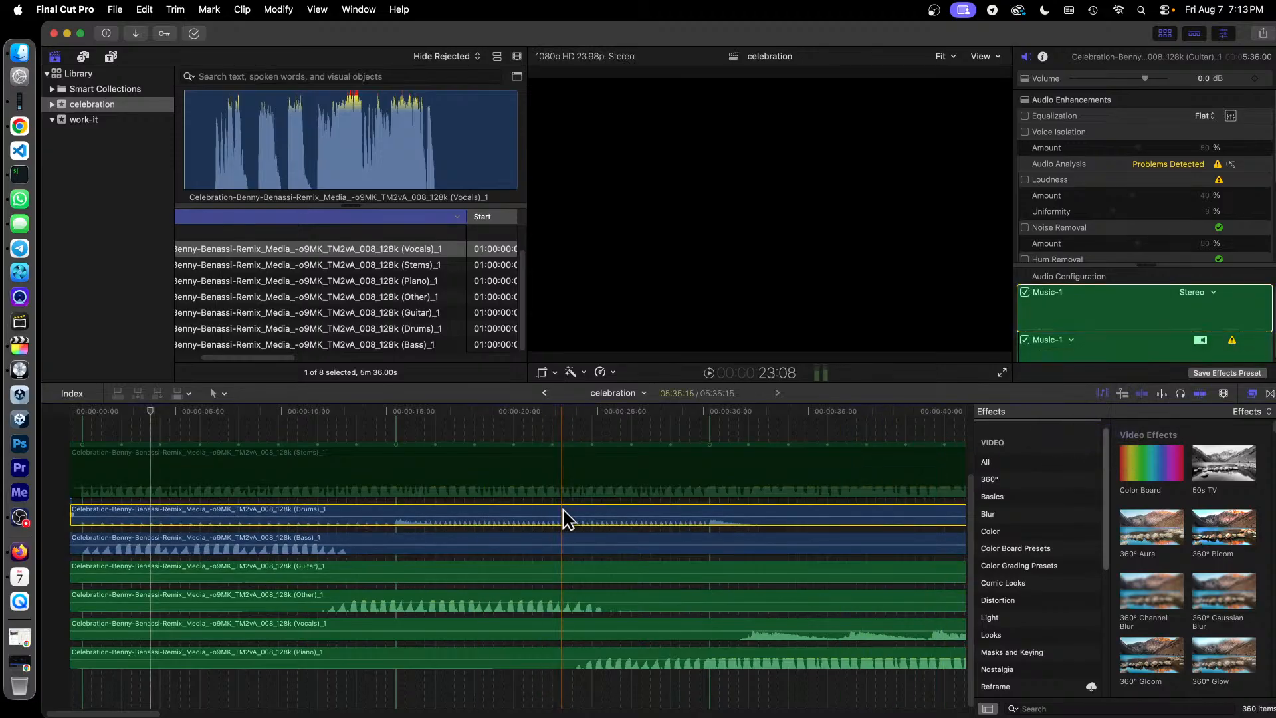
pyautogui.click(1026, 227)
pyautogui.scroll(-10, 1109, 224)
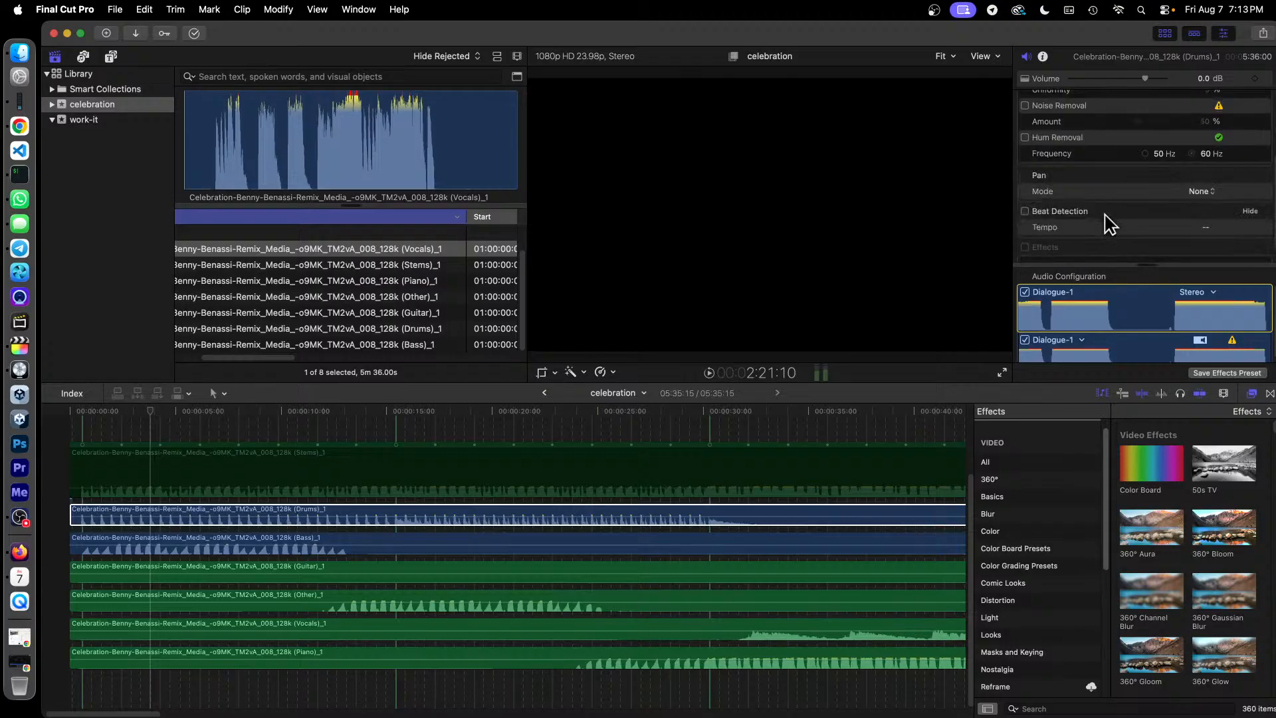
pyautogui.click(1082, 341)
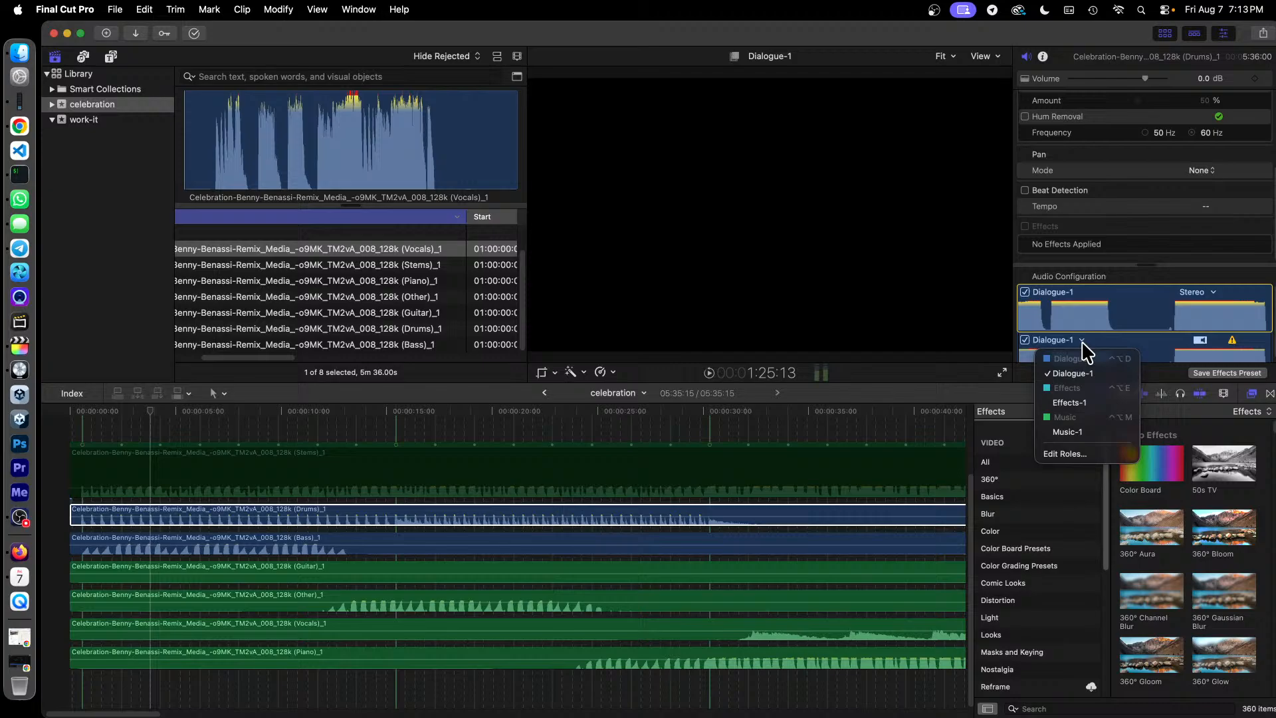
pyautogui.click(1067, 432)
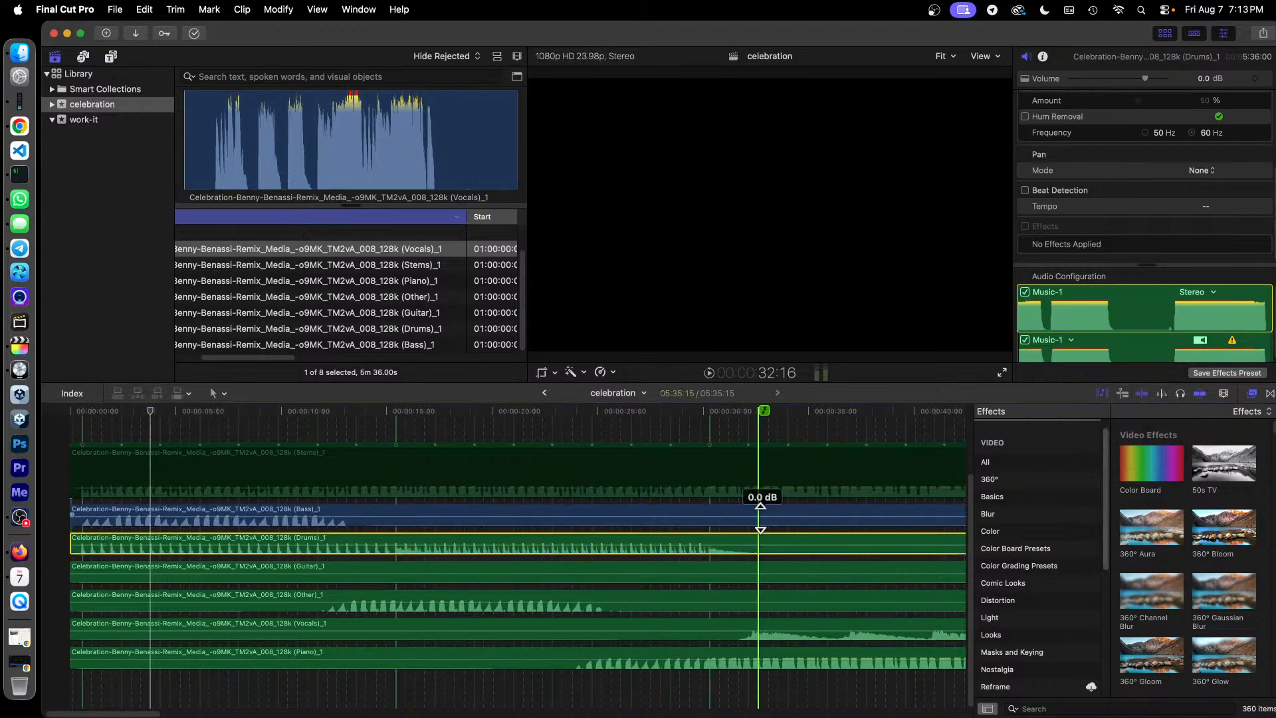
# Assign the Music-1 role to the Bass clip in the timeline
pyautogui.click(568, 511)
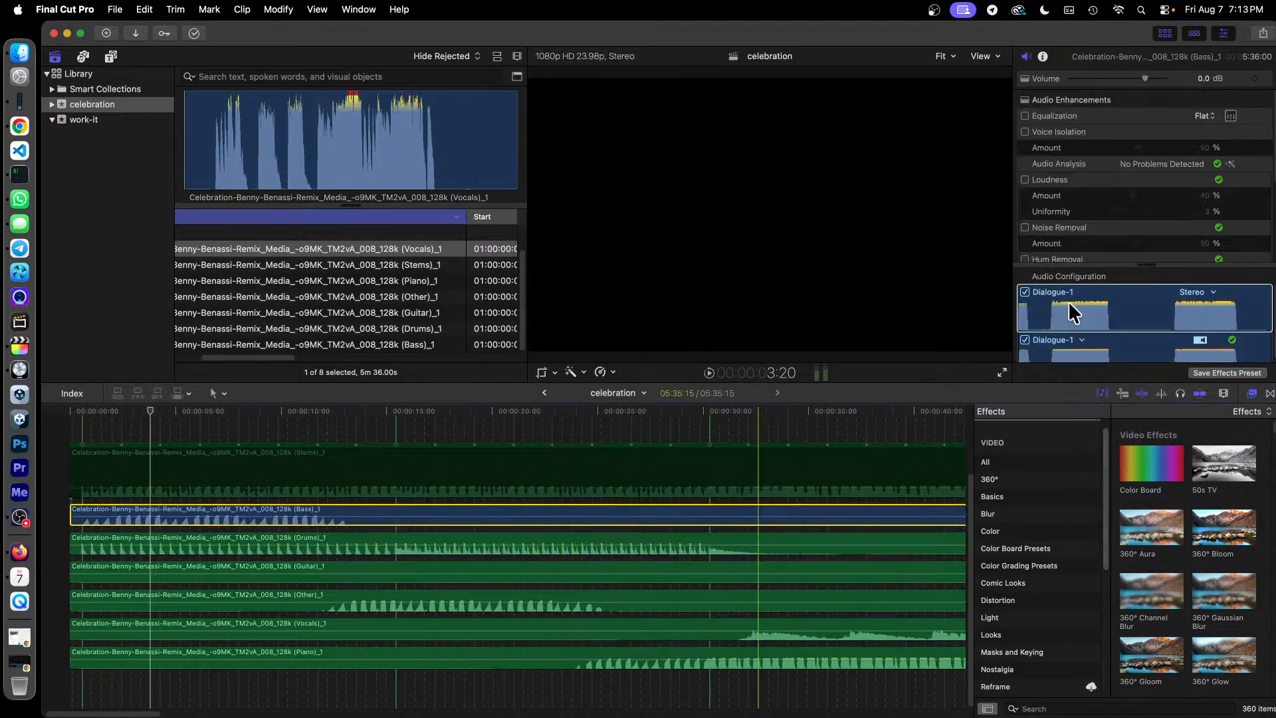
pyautogui.scroll(-5, 1083, 206)
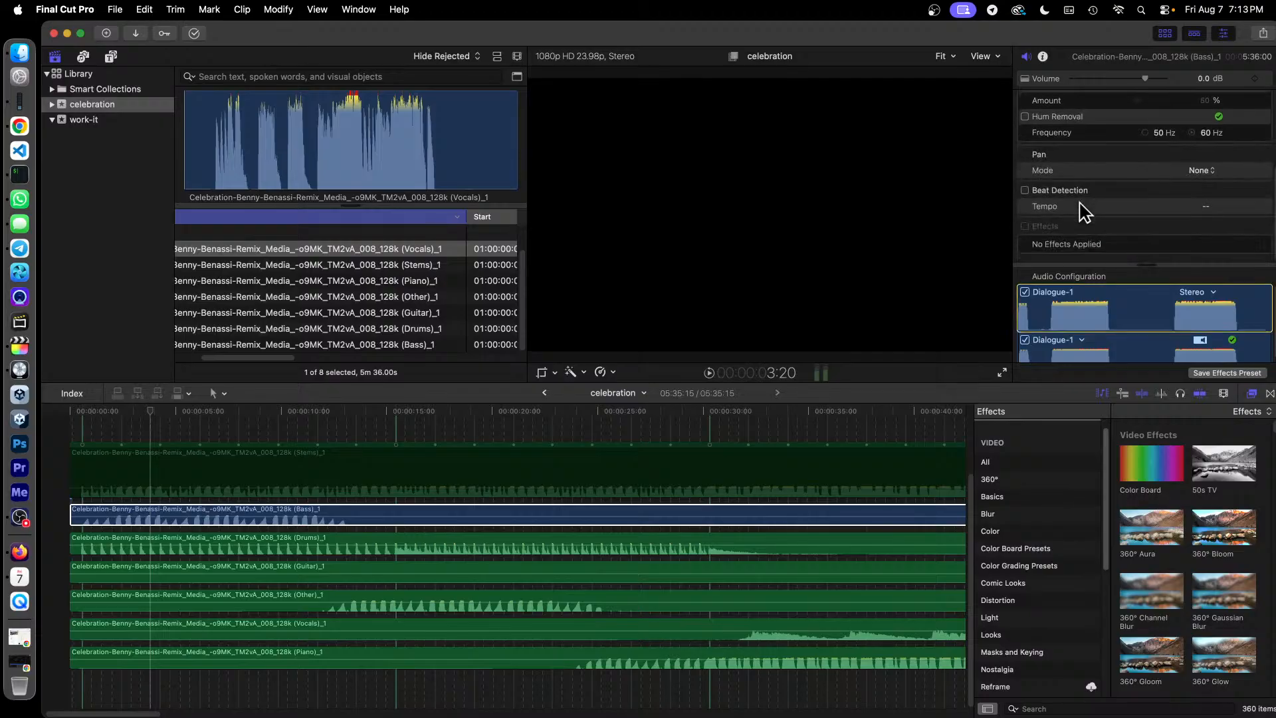
pyautogui.click(1078, 340)
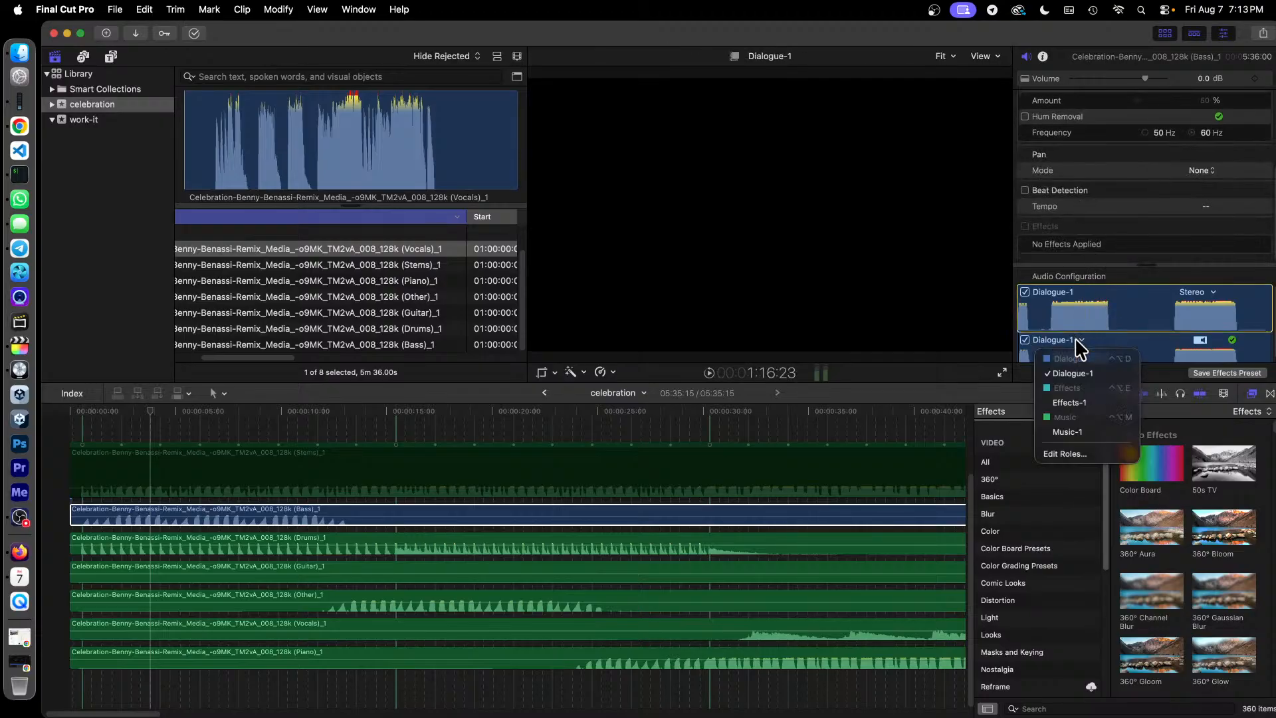
pyautogui.click(1076, 433)
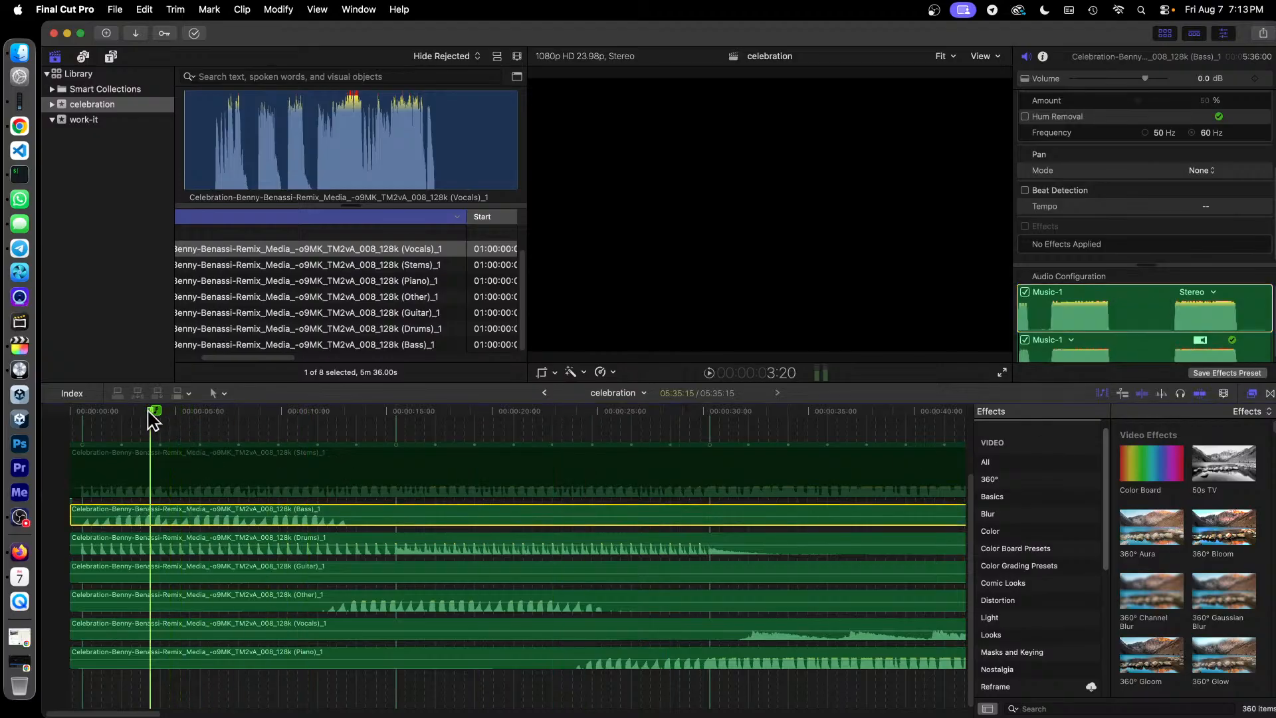
# Play the stacked stems briefly near the start, and again from where the bass and drums re-enter at about 45 seconds
pyautogui.press('space')
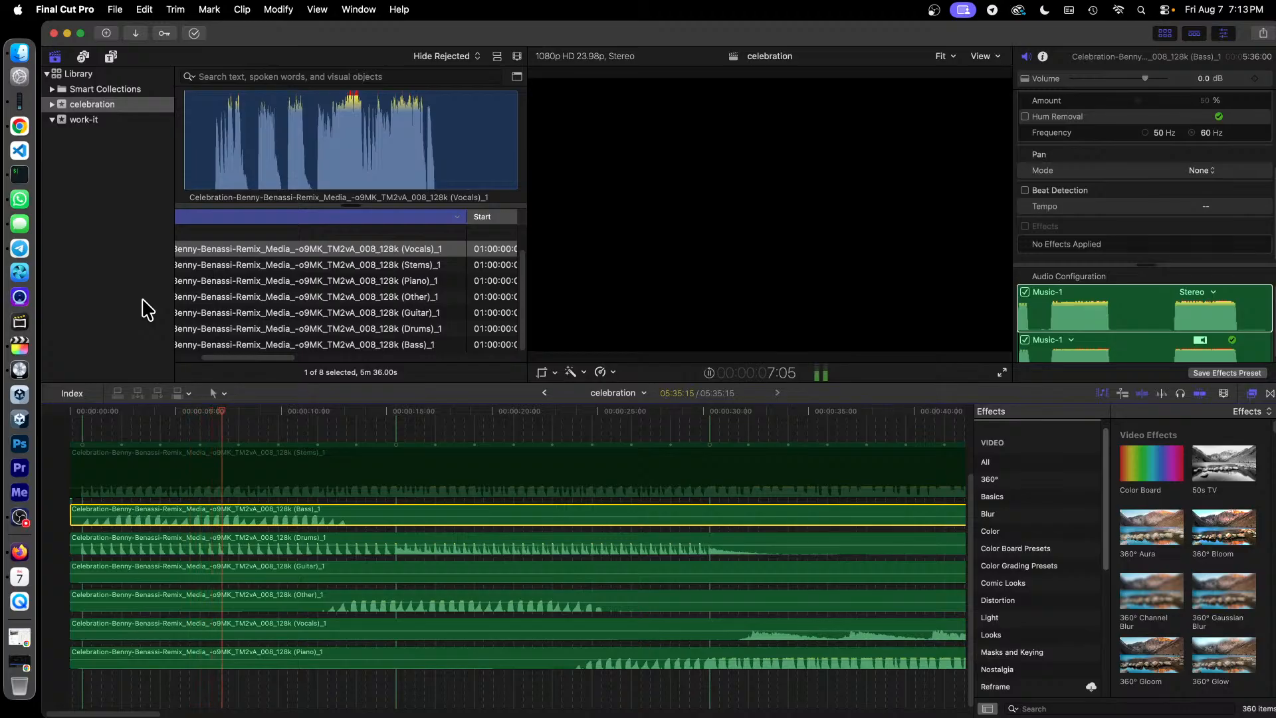
pyautogui.press('space')
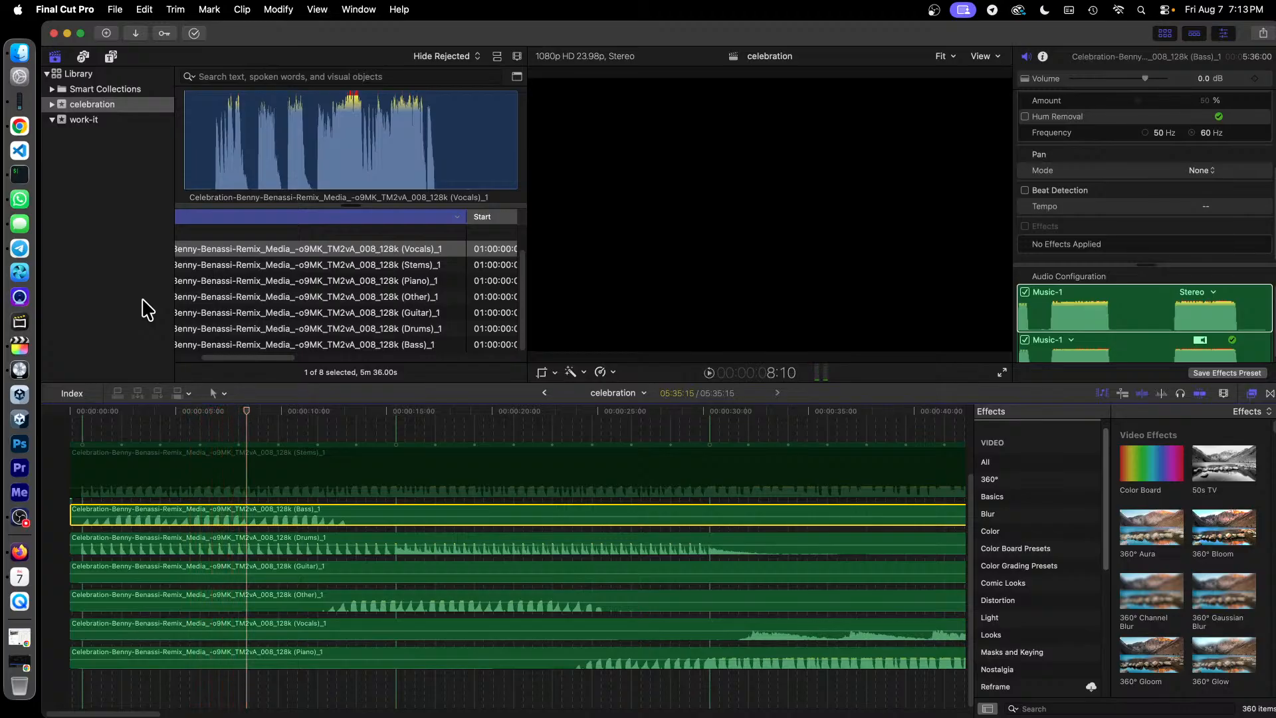
pyautogui.press('z')
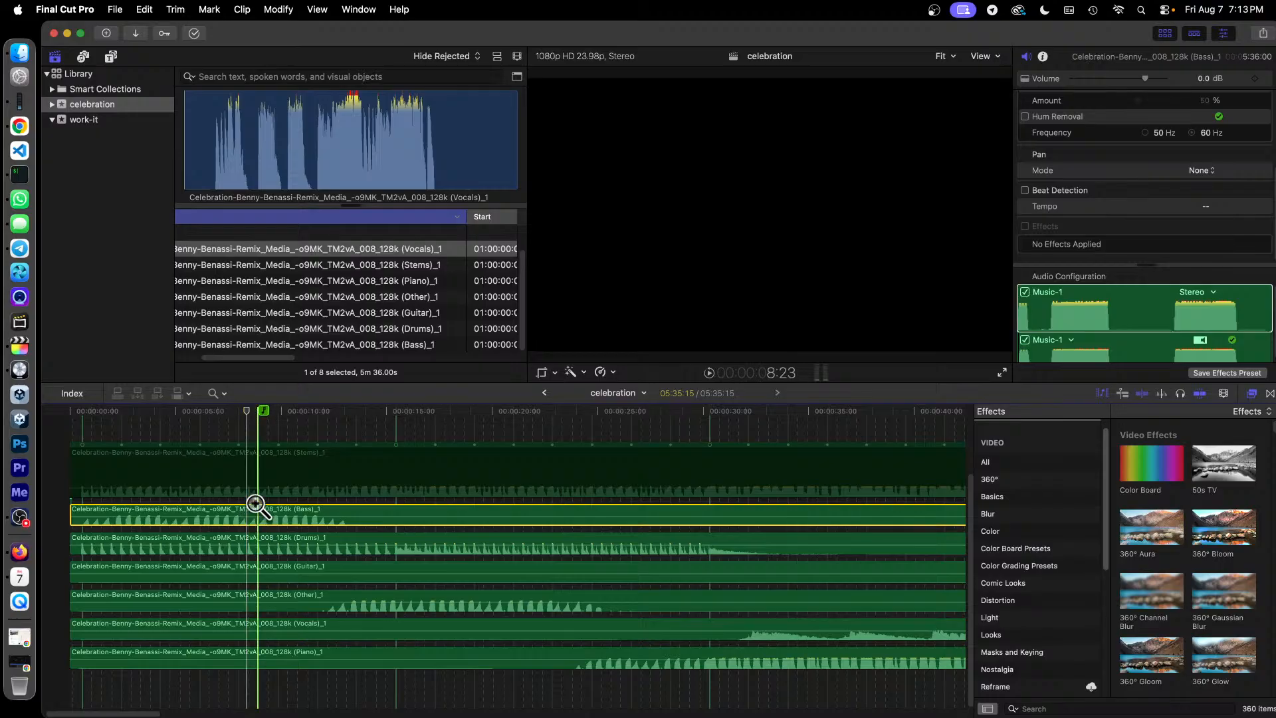
pyautogui.keyDown('alt'); pyautogui.click(253, 500); pyautogui.keyUp('alt')
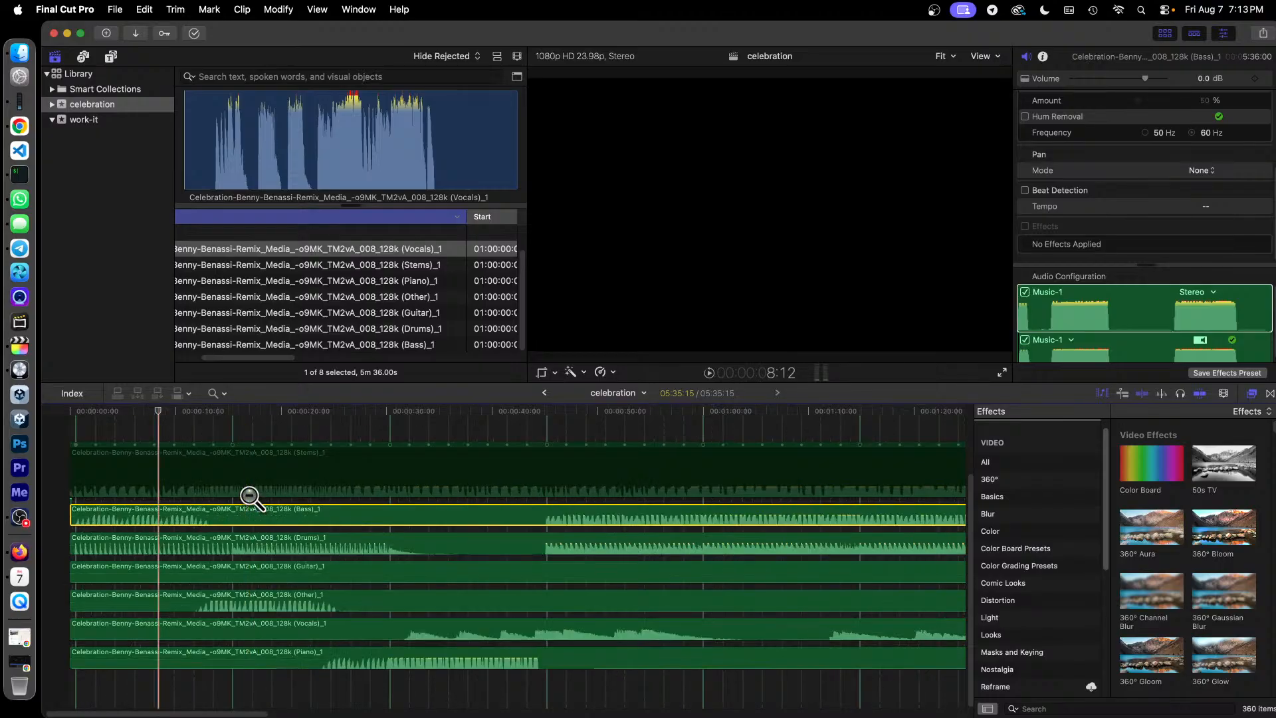
pyautogui.keyDown('alt'); pyautogui.click(250, 496); pyautogui.keyUp('alt')
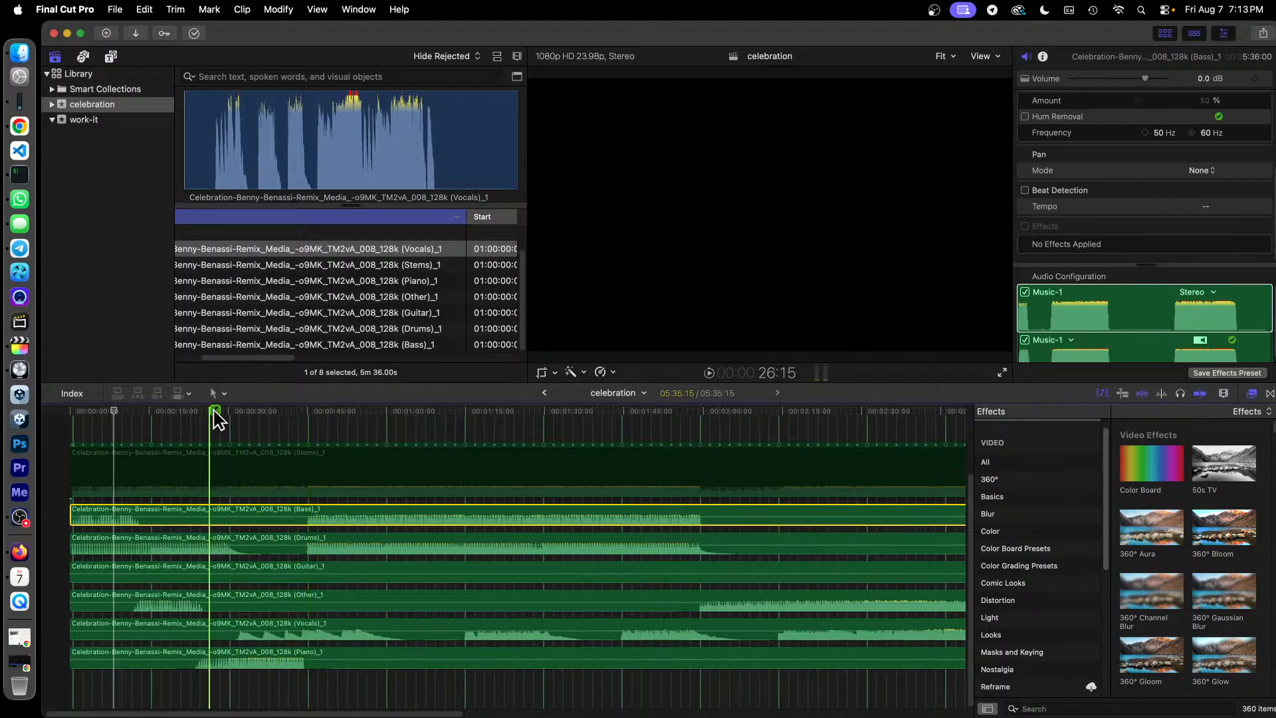
pyautogui.click(231, 412)
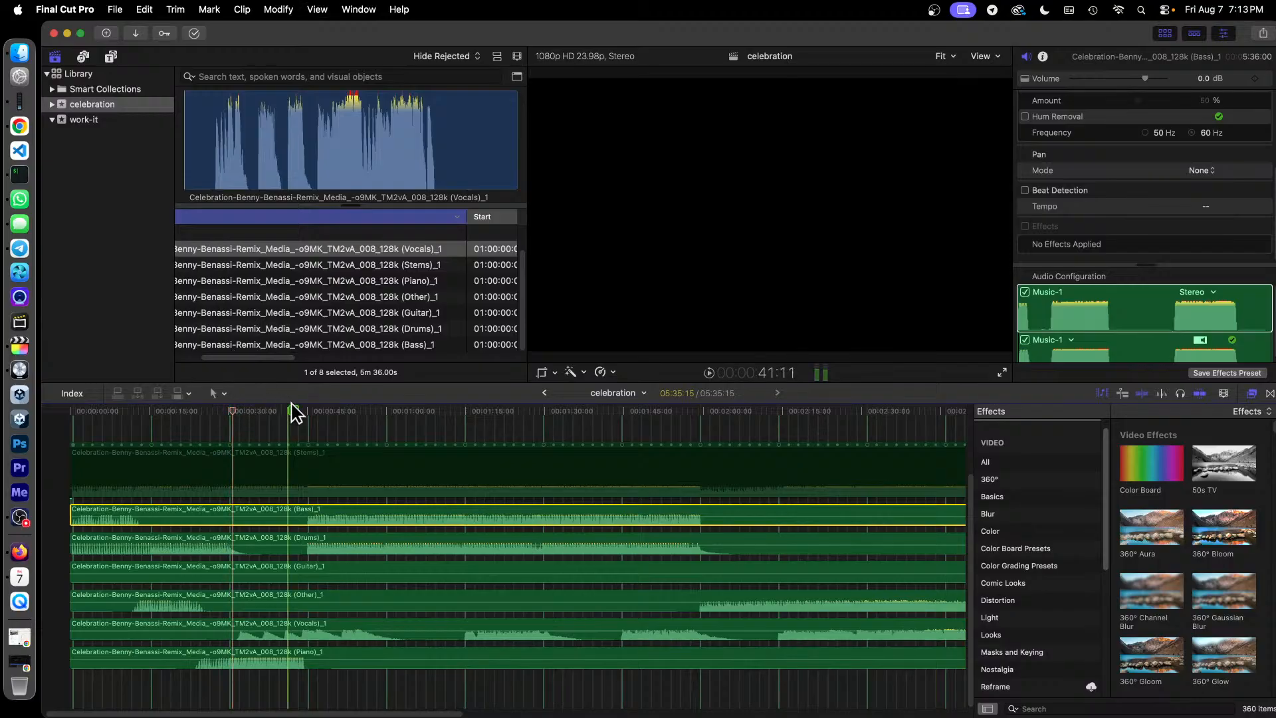
pyautogui.click(307, 411)
pyautogui.press('space')
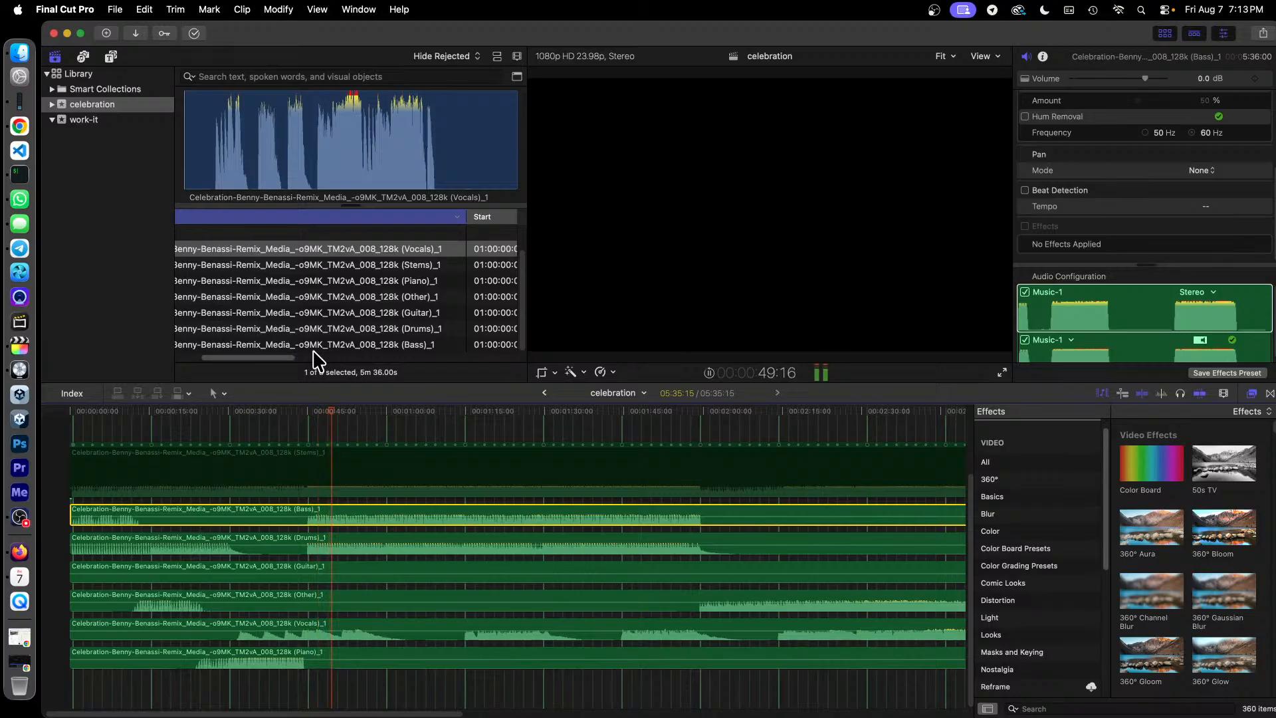
pyautogui.press('space')
# Play short excerpts of the stems from about 1:00 and from the vocal entry at about 1:15
pyautogui.click(388, 423)
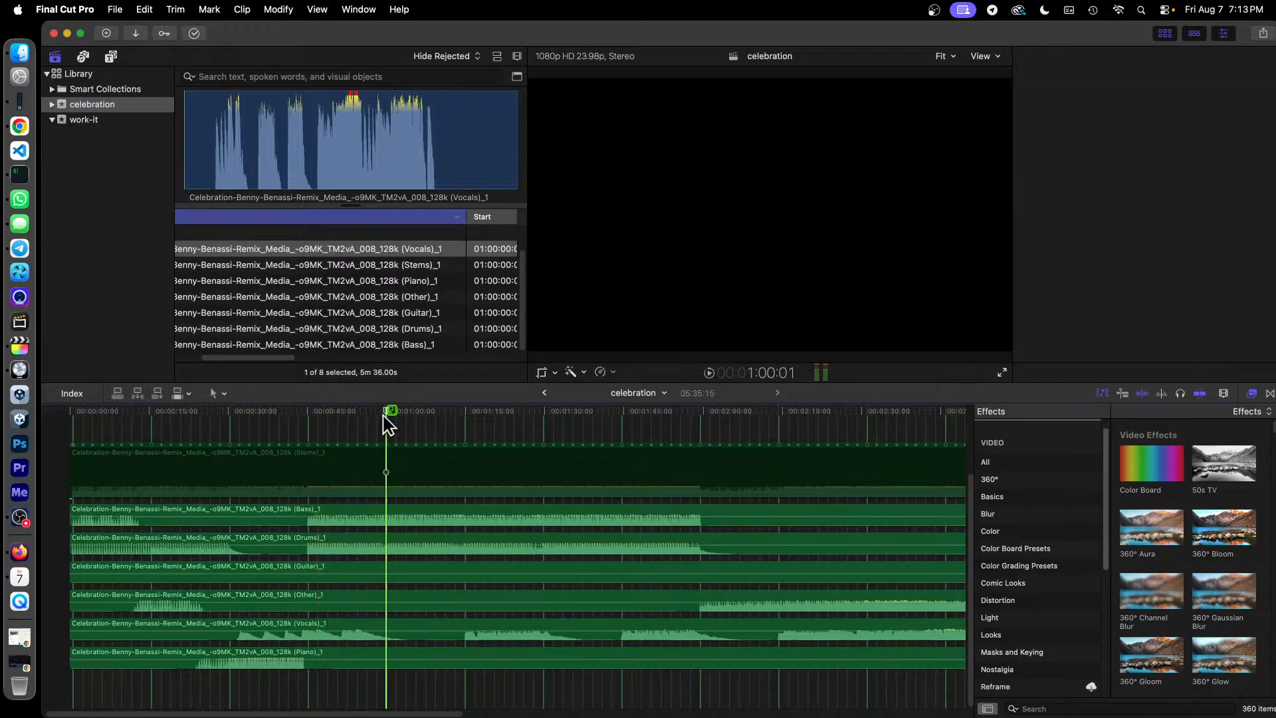
pyautogui.press('space')
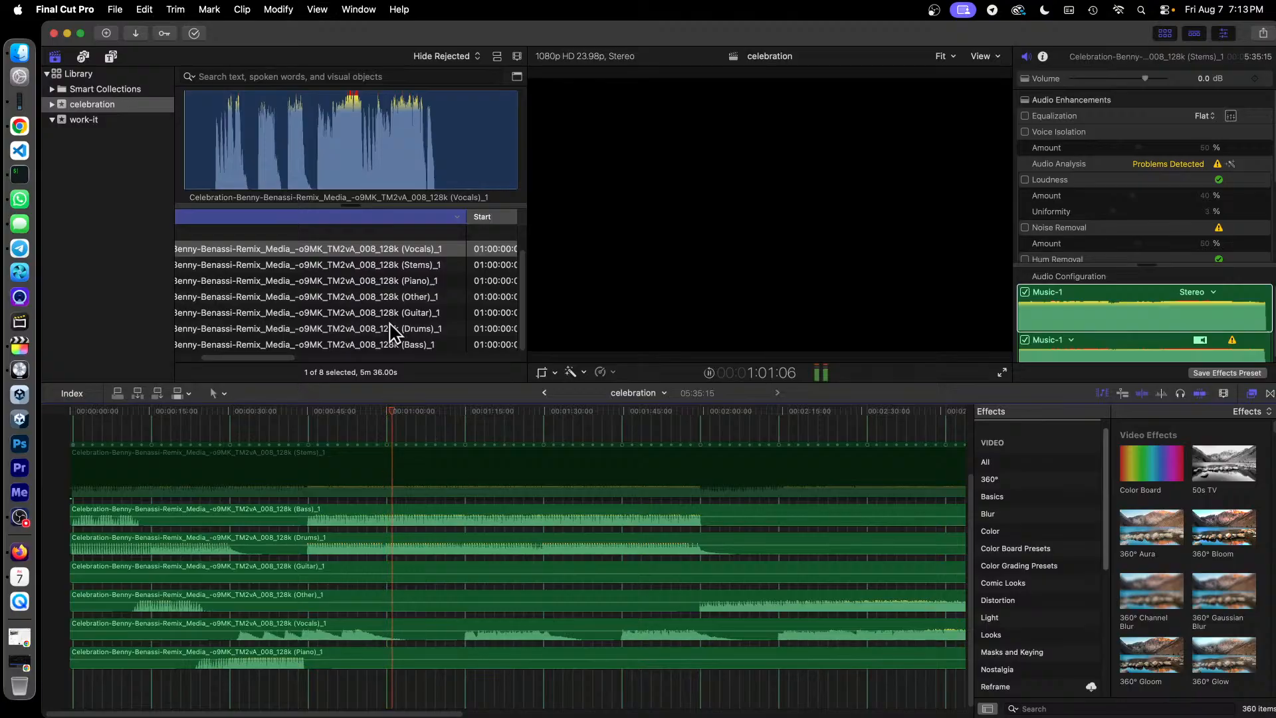
pyautogui.press('space')
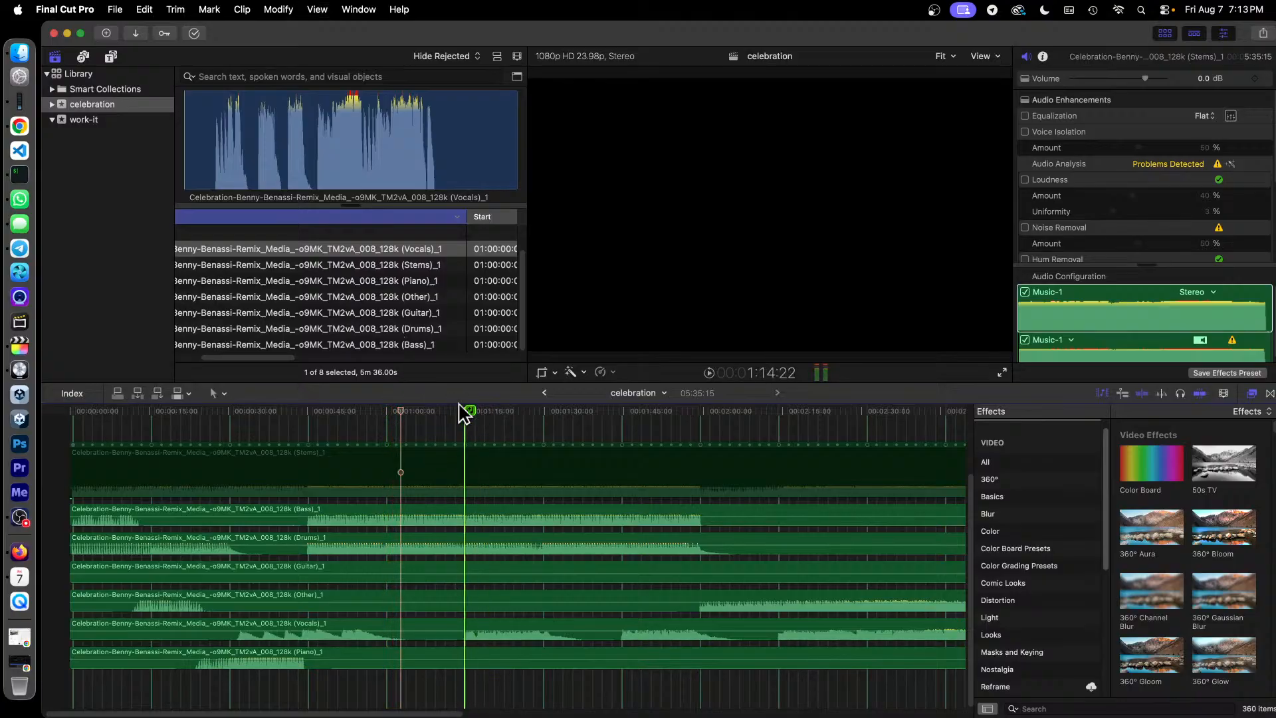
pyautogui.click(469, 417)
pyautogui.press('space')
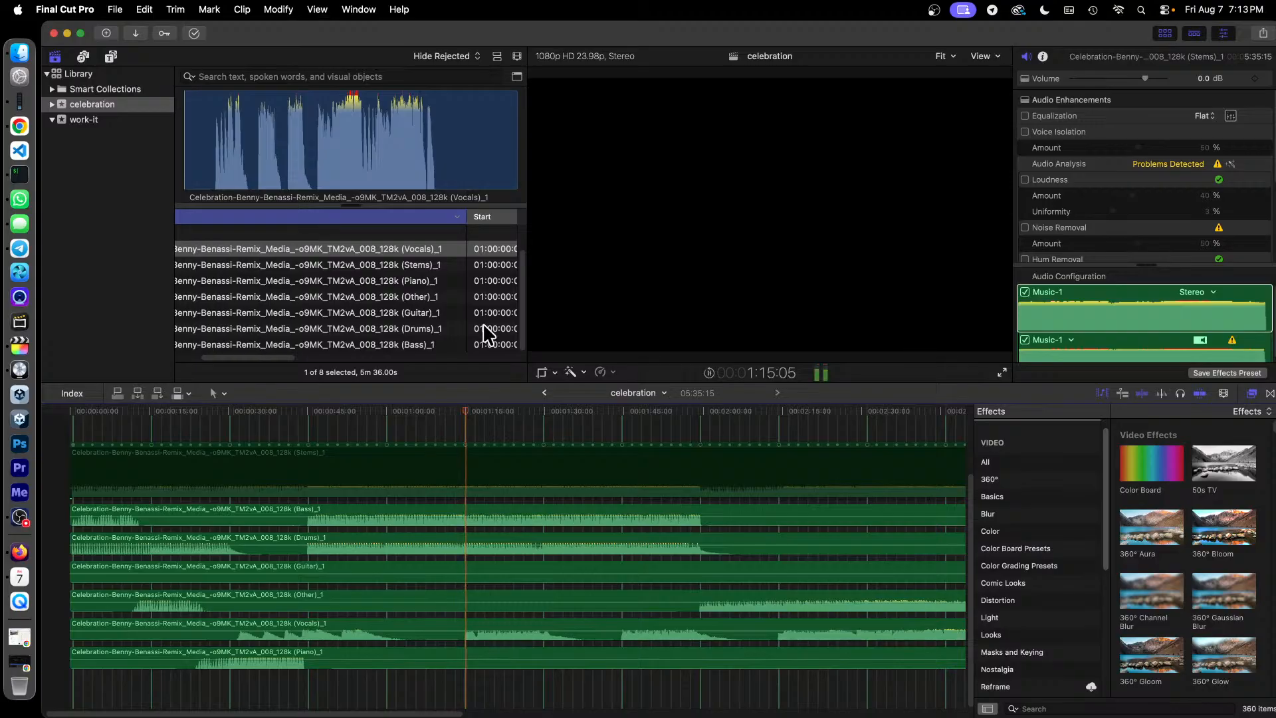
pyautogui.press('space')
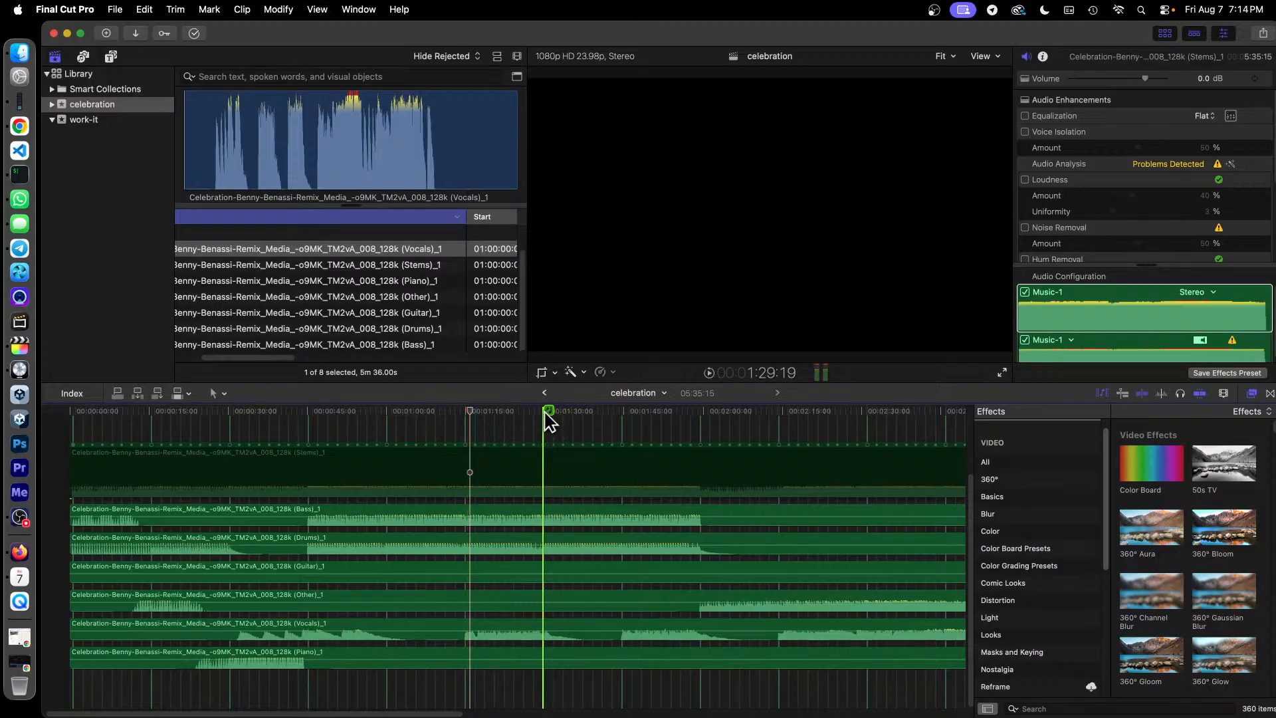
# Play short excerpts of the stems from about 1:30, 1:45 and 2:00 to check the section changes
pyautogui.click(544, 418)
pyautogui.press('space')
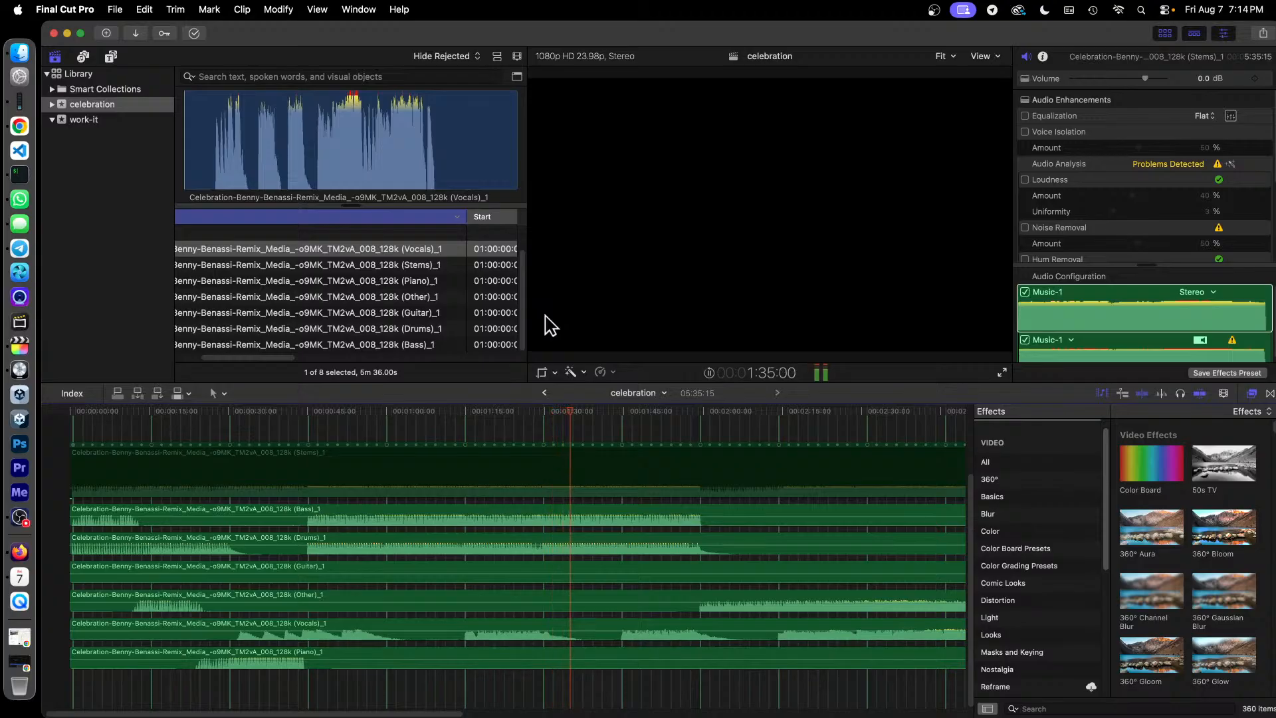
pyautogui.press('space')
pyautogui.click(623, 413)
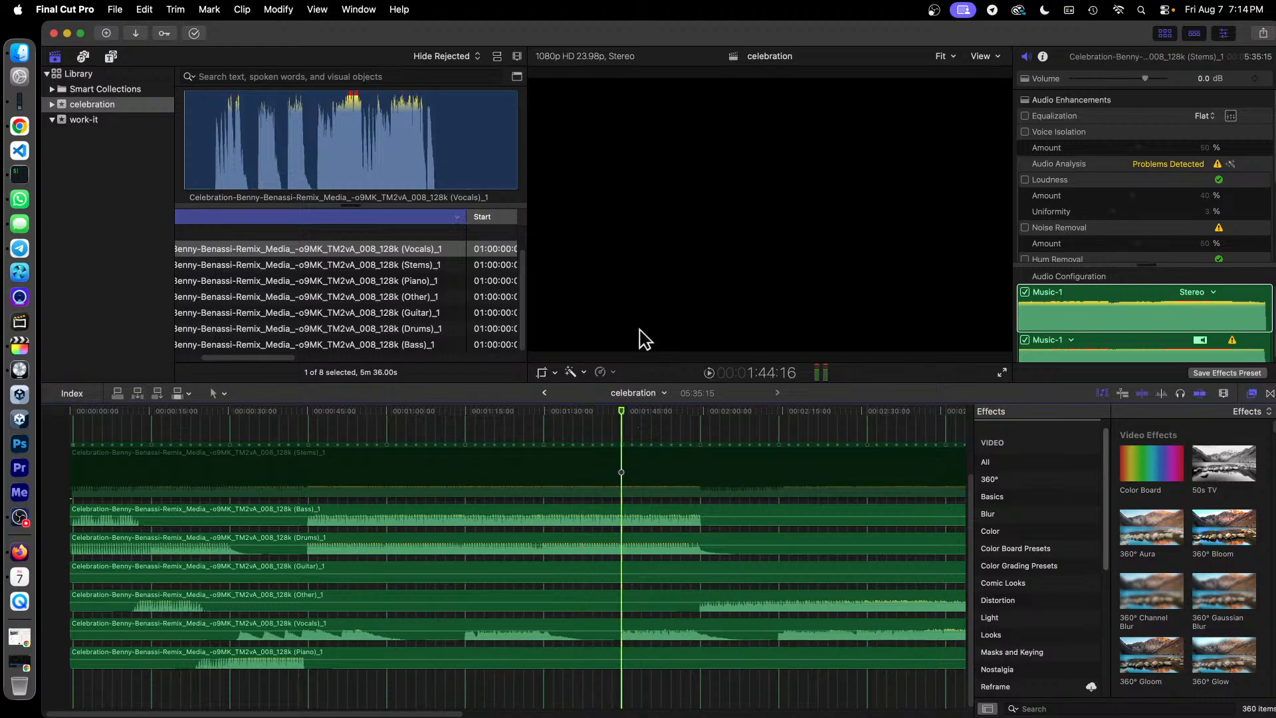
pyautogui.press('space')
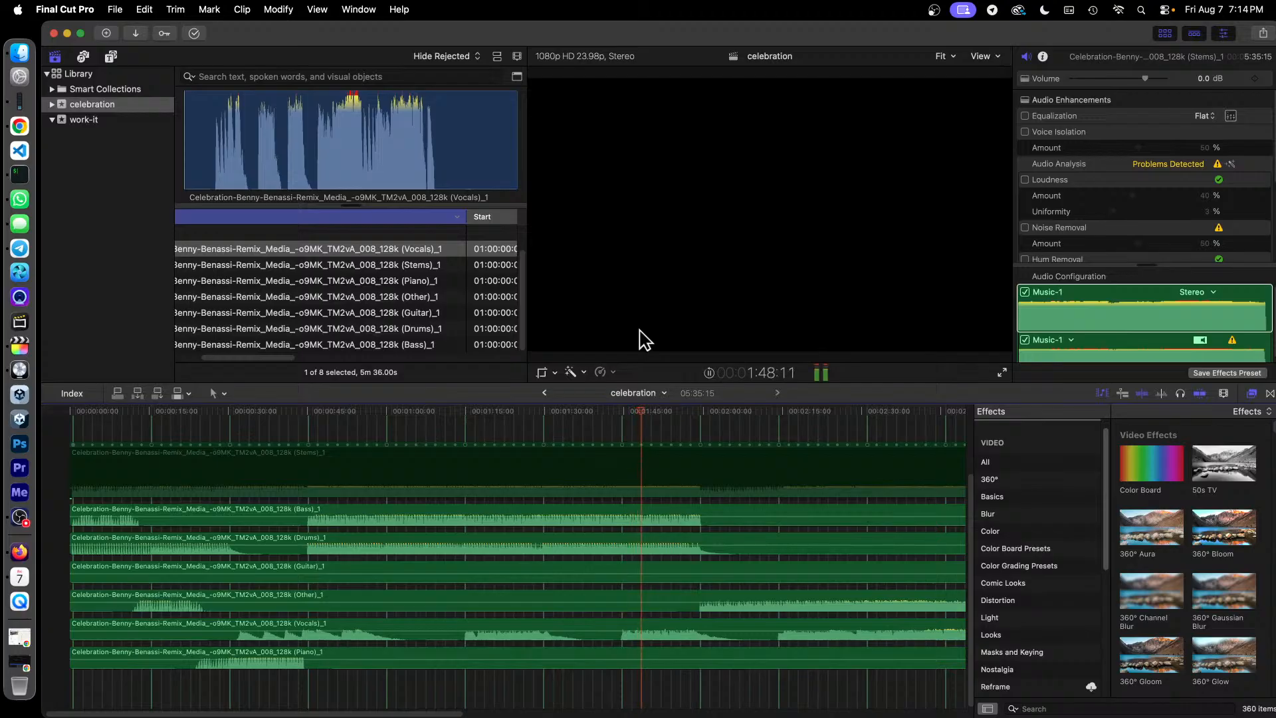
pyautogui.press('space')
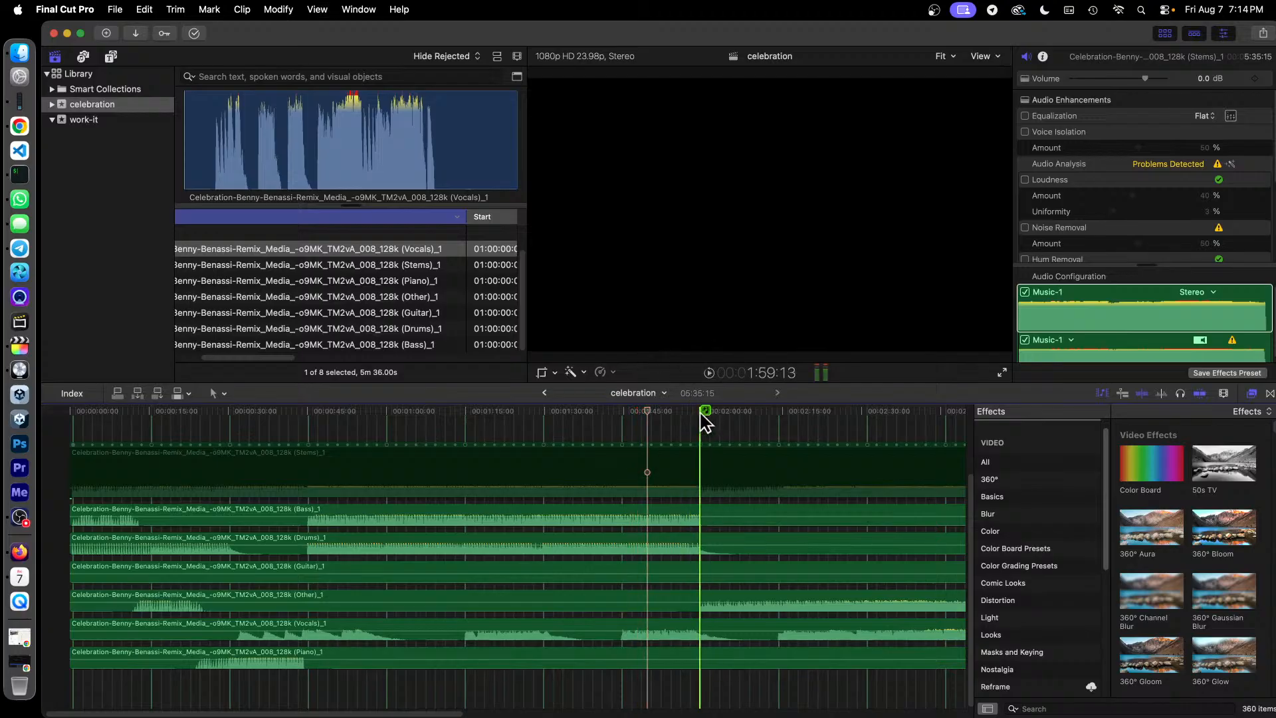
pyautogui.click(701, 414)
pyautogui.press('space')
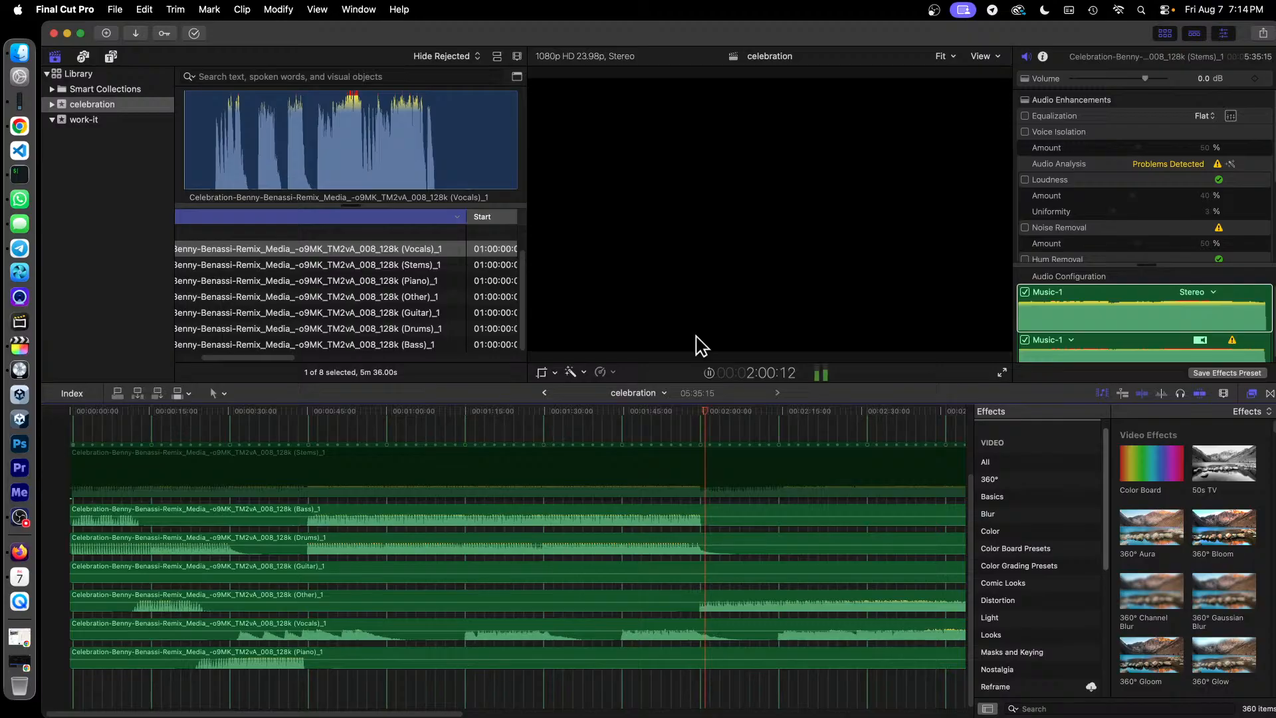
pyautogui.press('space')
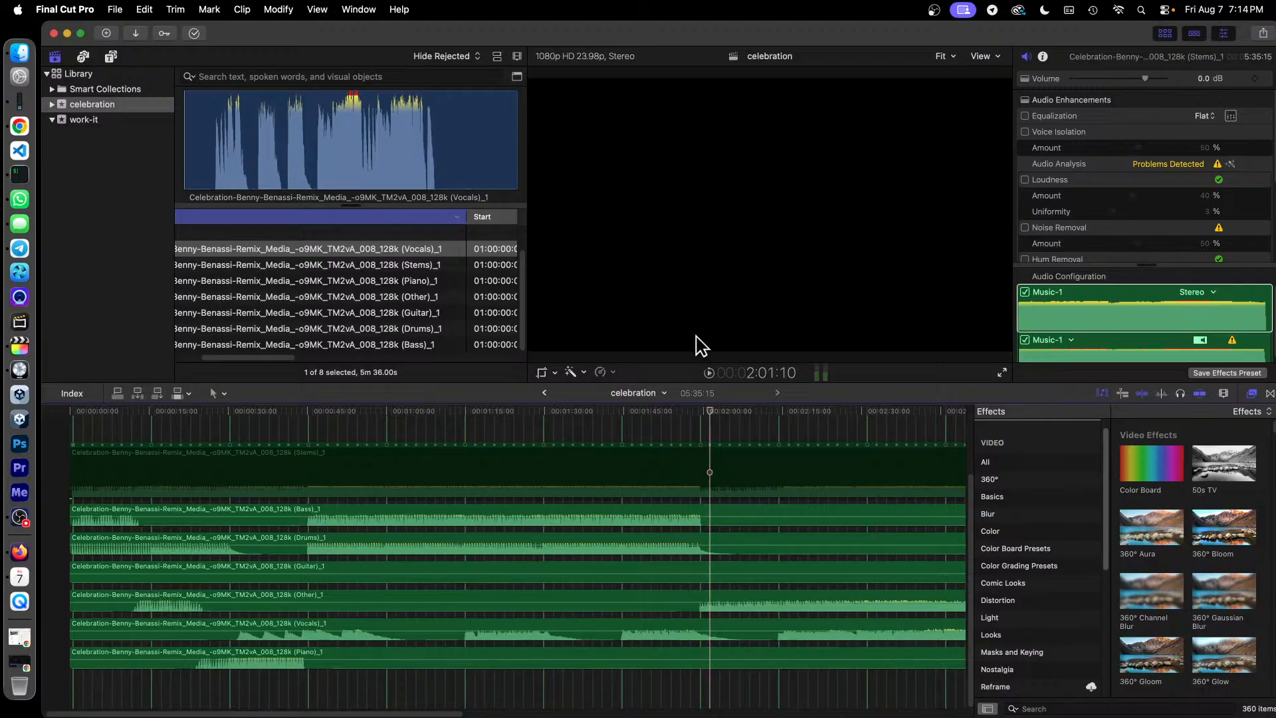
# Play the stems on from about 2:01 to 3:11, and again from just after the bass and drums return at about 3:30
pyautogui.press('space')
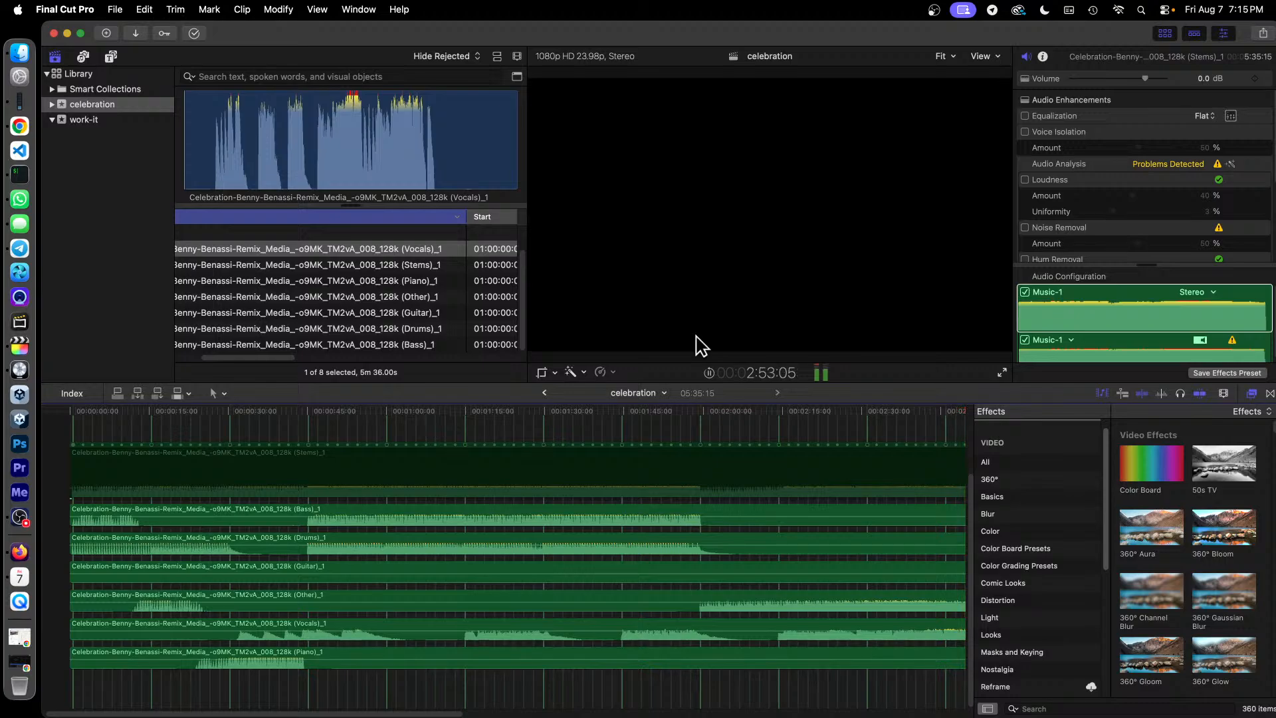
pyautogui.moveTo(381, 715); pyautogui.dragTo(663, 710)
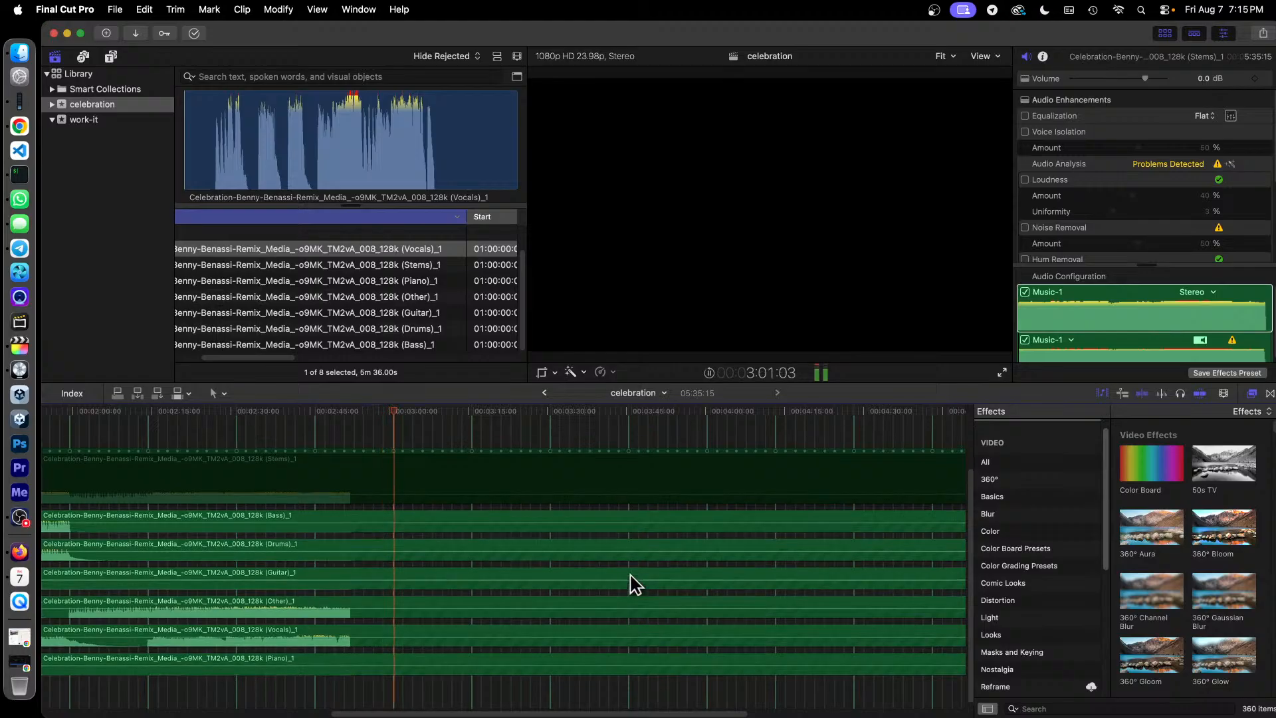
pyautogui.scroll(2, 629, 580)
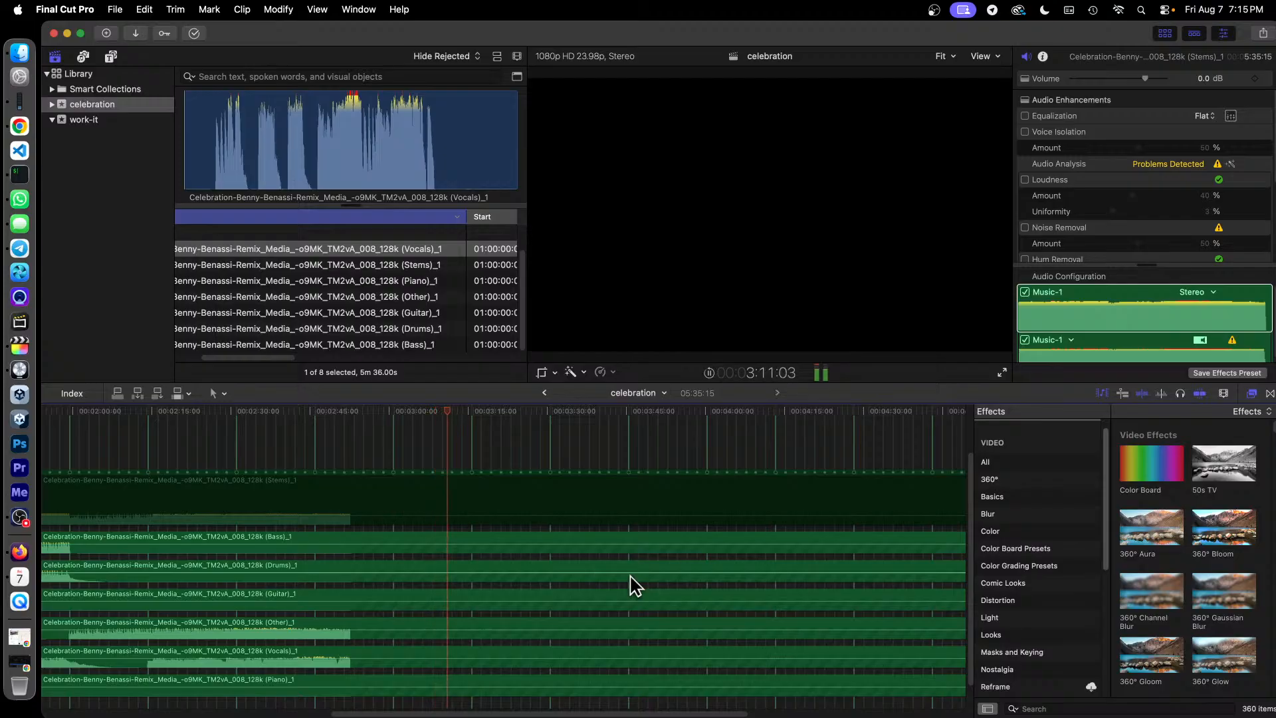
pyautogui.press('space')
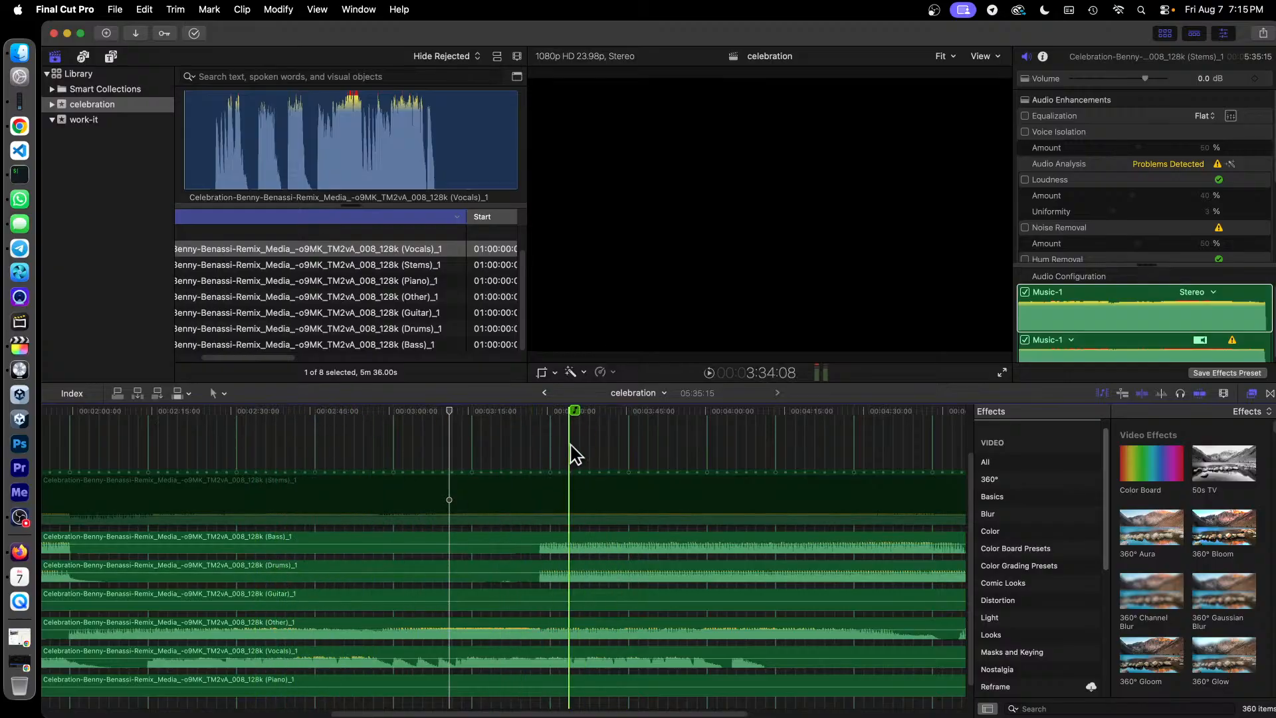
pyautogui.click(551, 415)
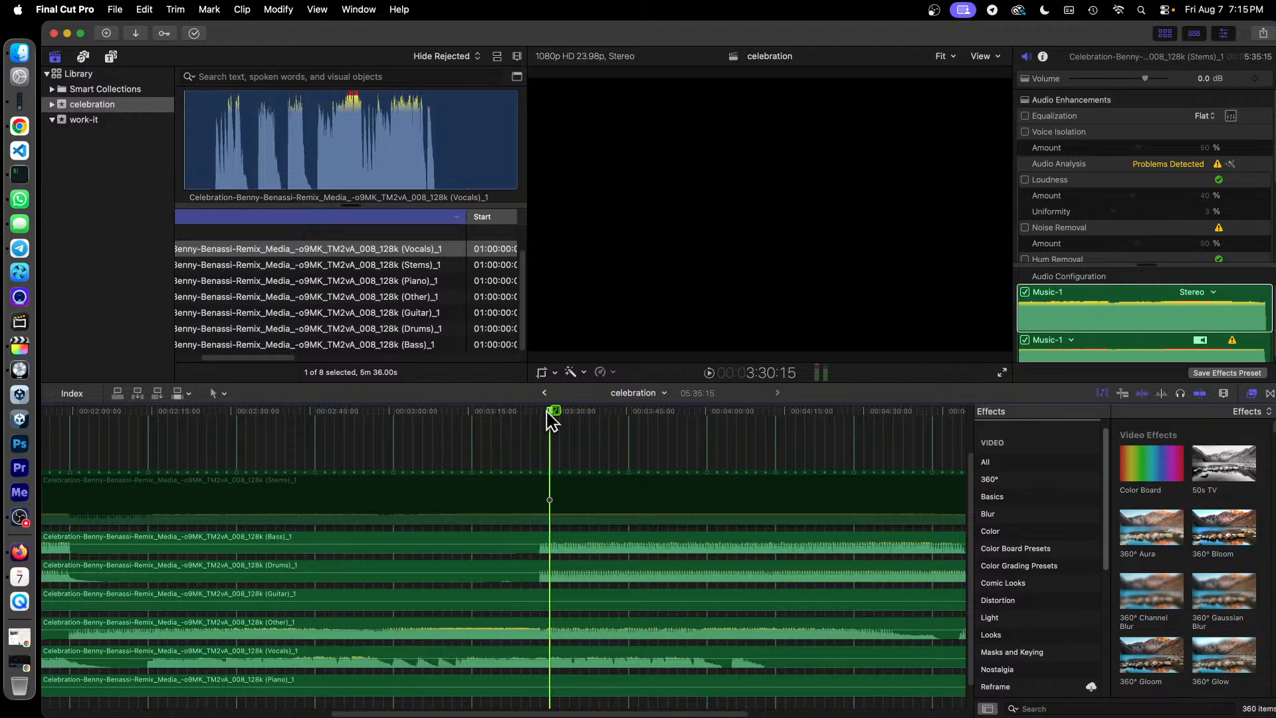
pyautogui.press('space')
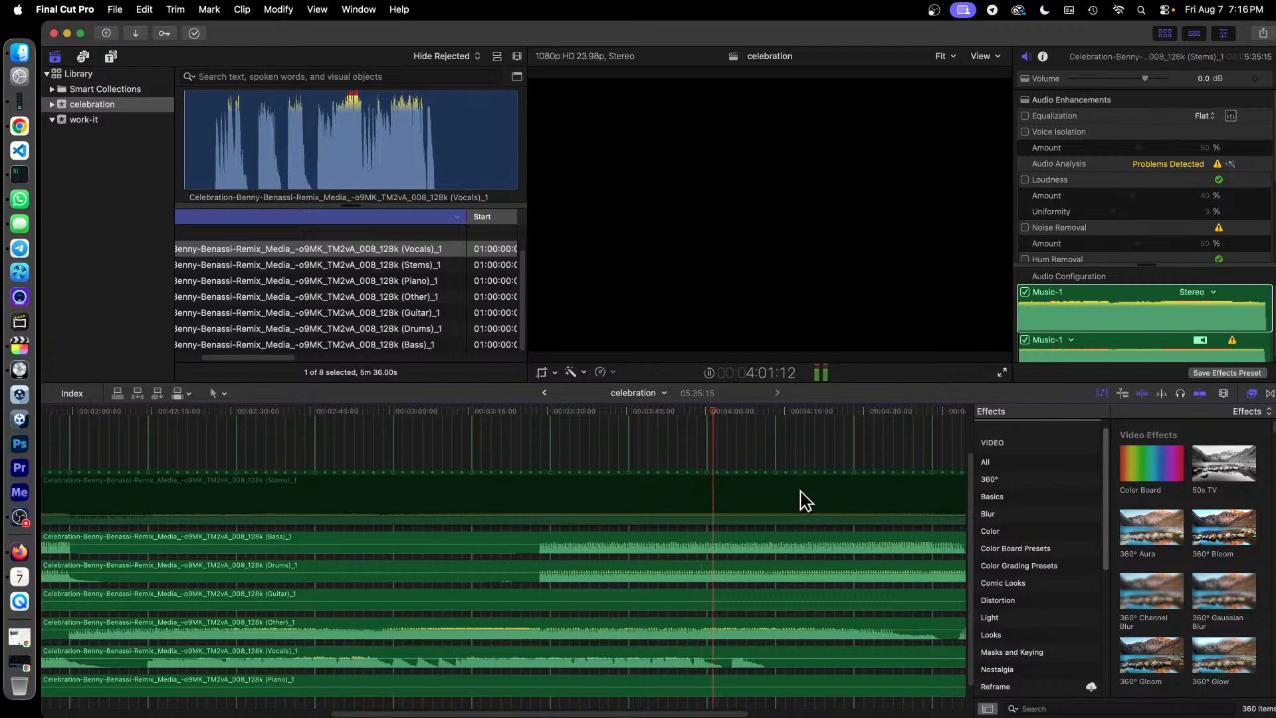
# Stop playback and play a short excerpt of the stems around 3:49, checking the vocals after the bass and drums return
pyautogui.press('space')
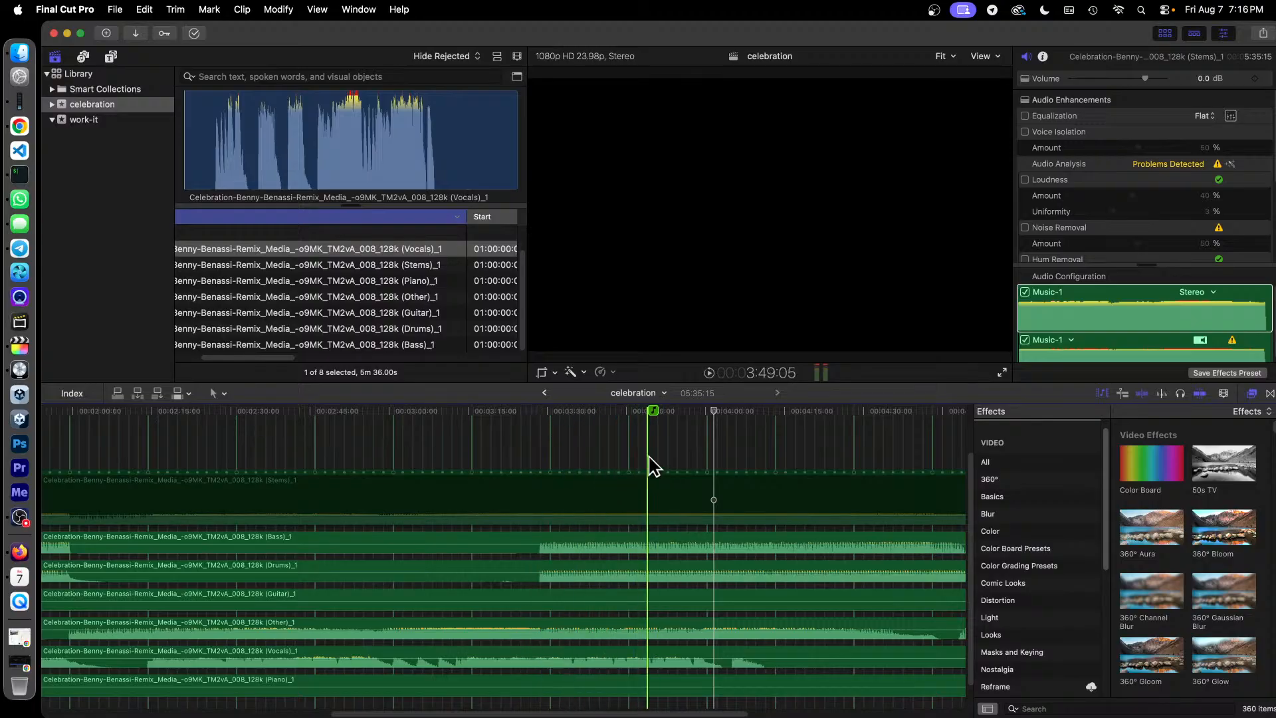
pyautogui.click(551, 418)
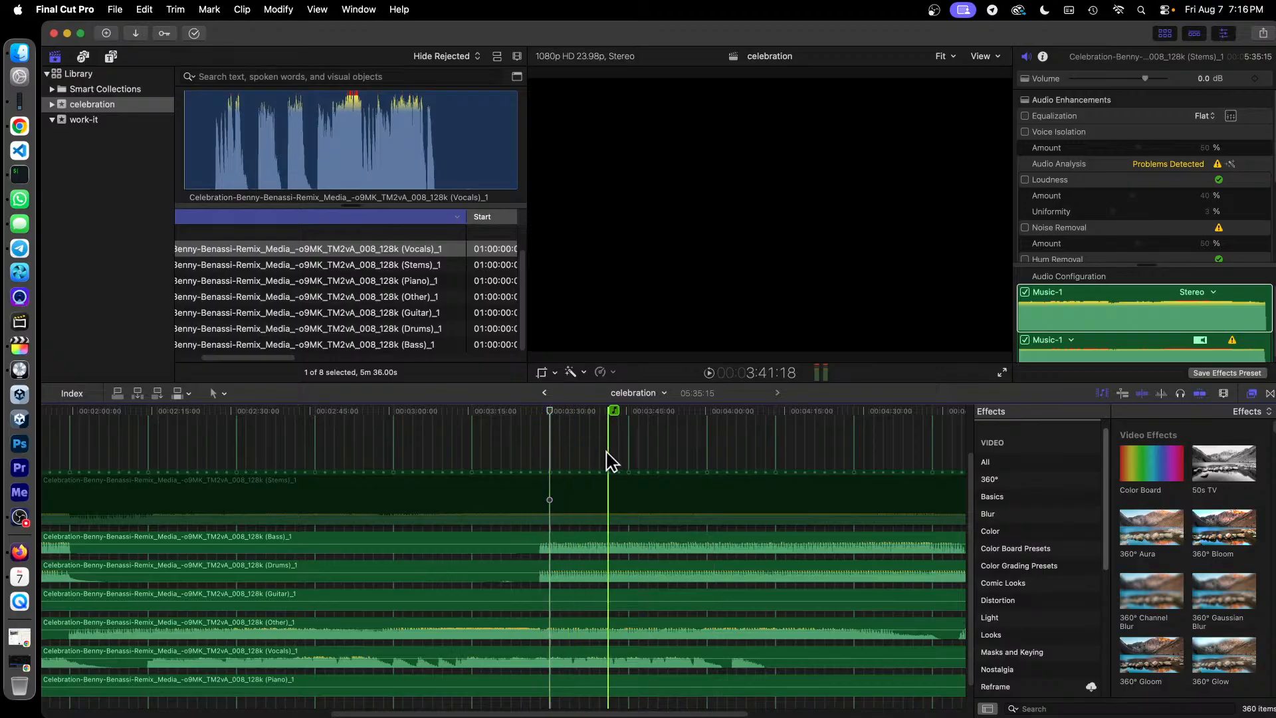
pyautogui.click(646, 435)
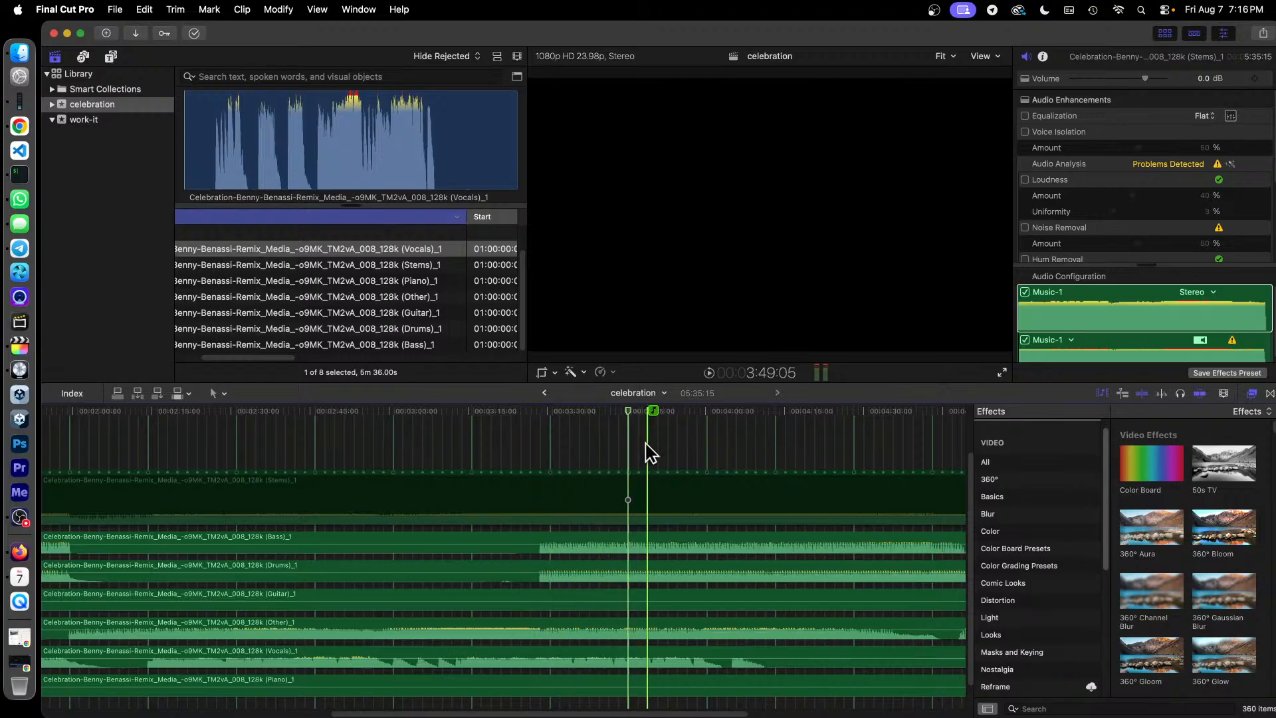
pyautogui.press('space')
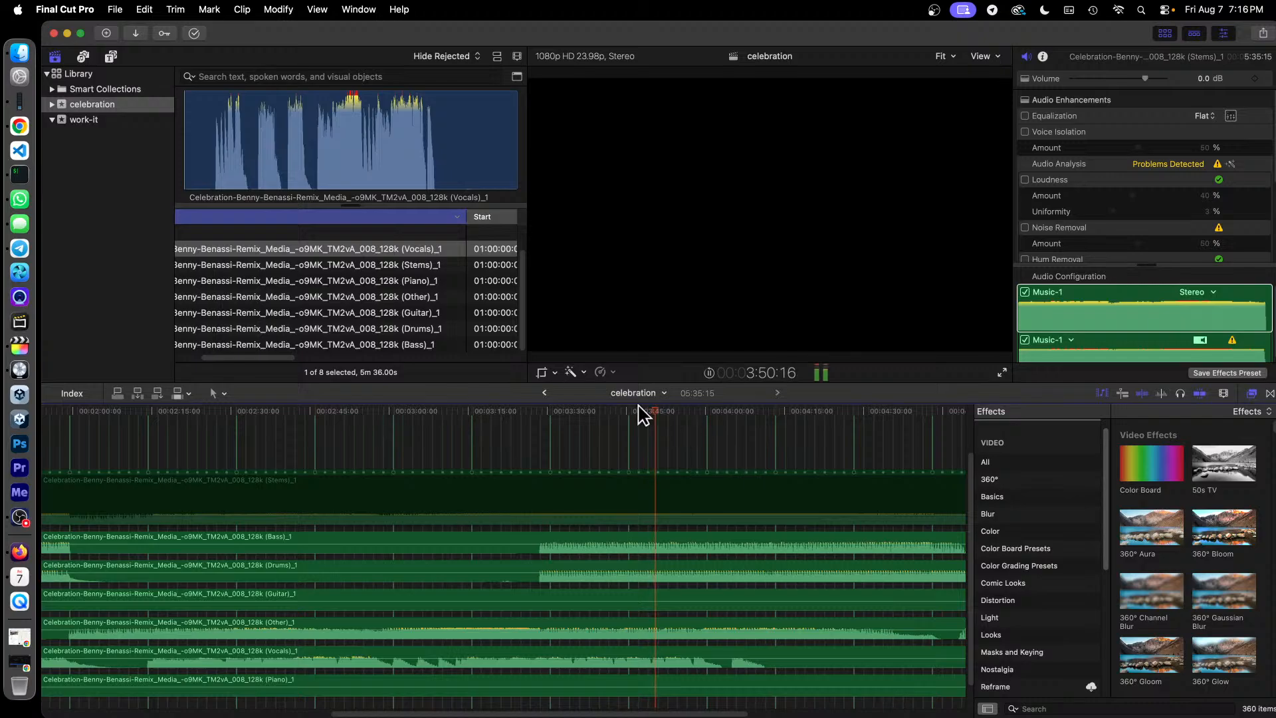
pyautogui.press('space')
# Play the stems from about 3:45, and again from about 3:39 to 3:58
pyautogui.click(626, 426)
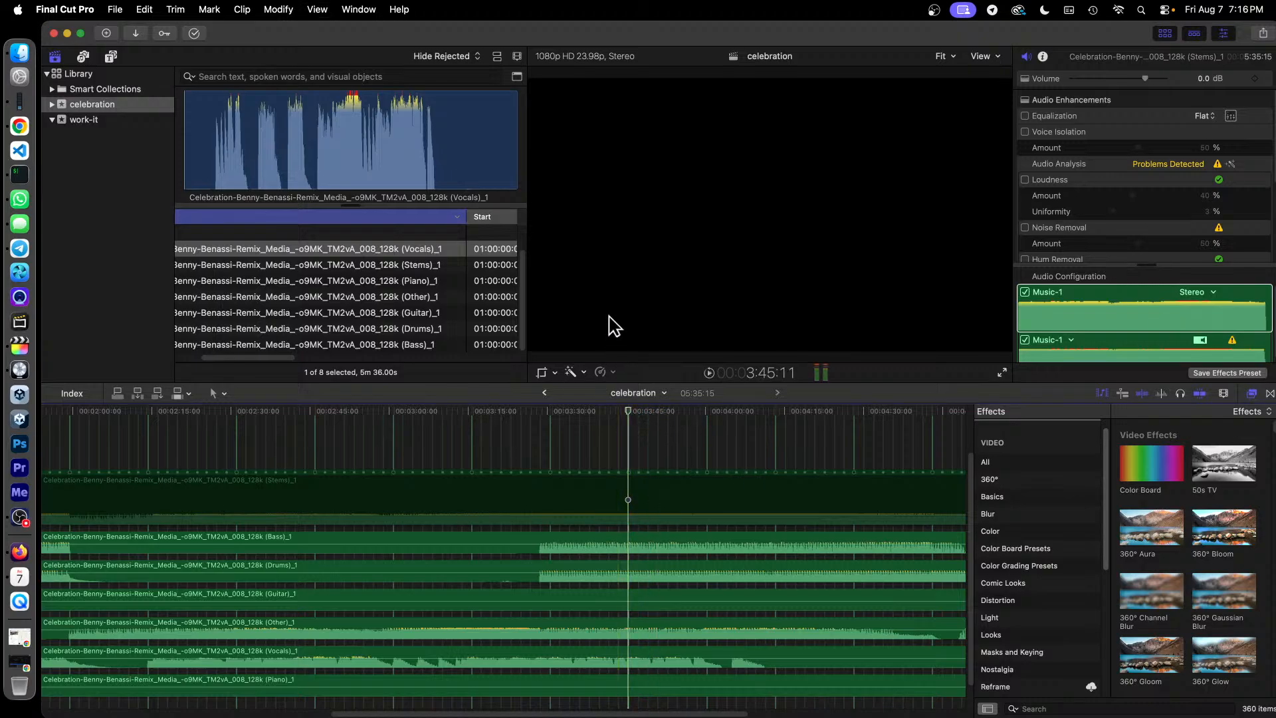
pyautogui.press('space')
pyautogui.press('space')
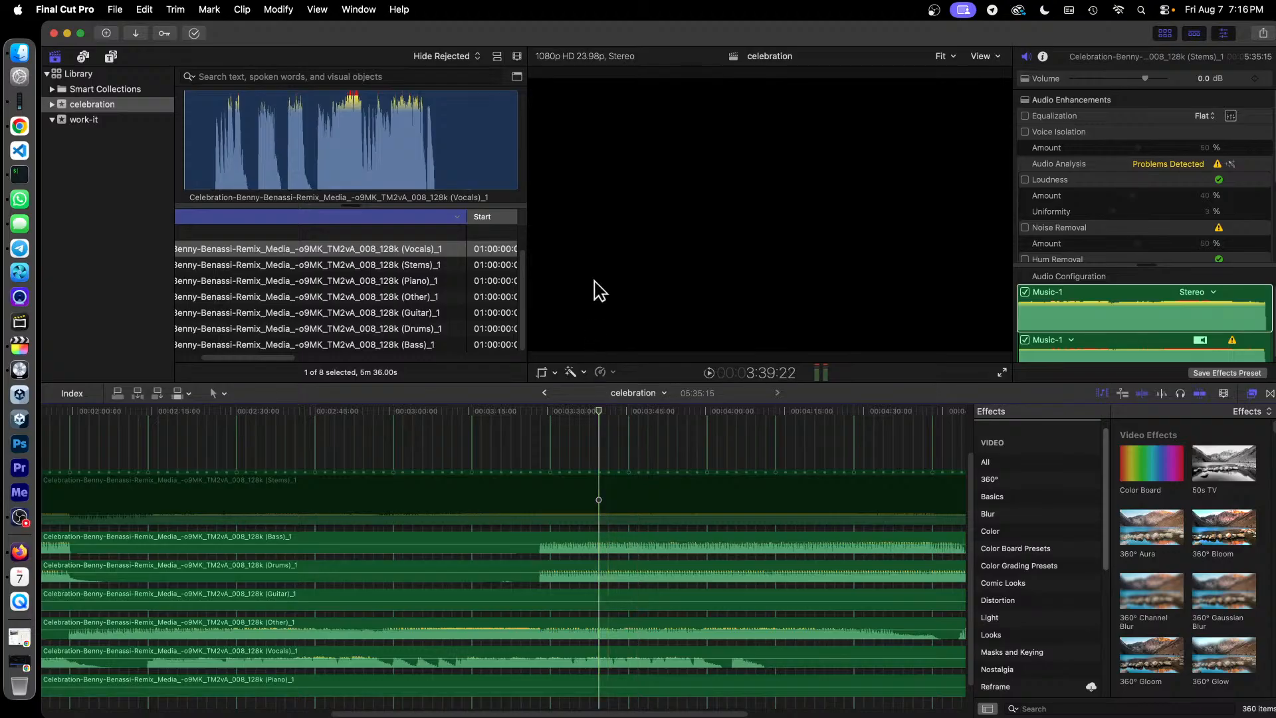
pyautogui.press('space')
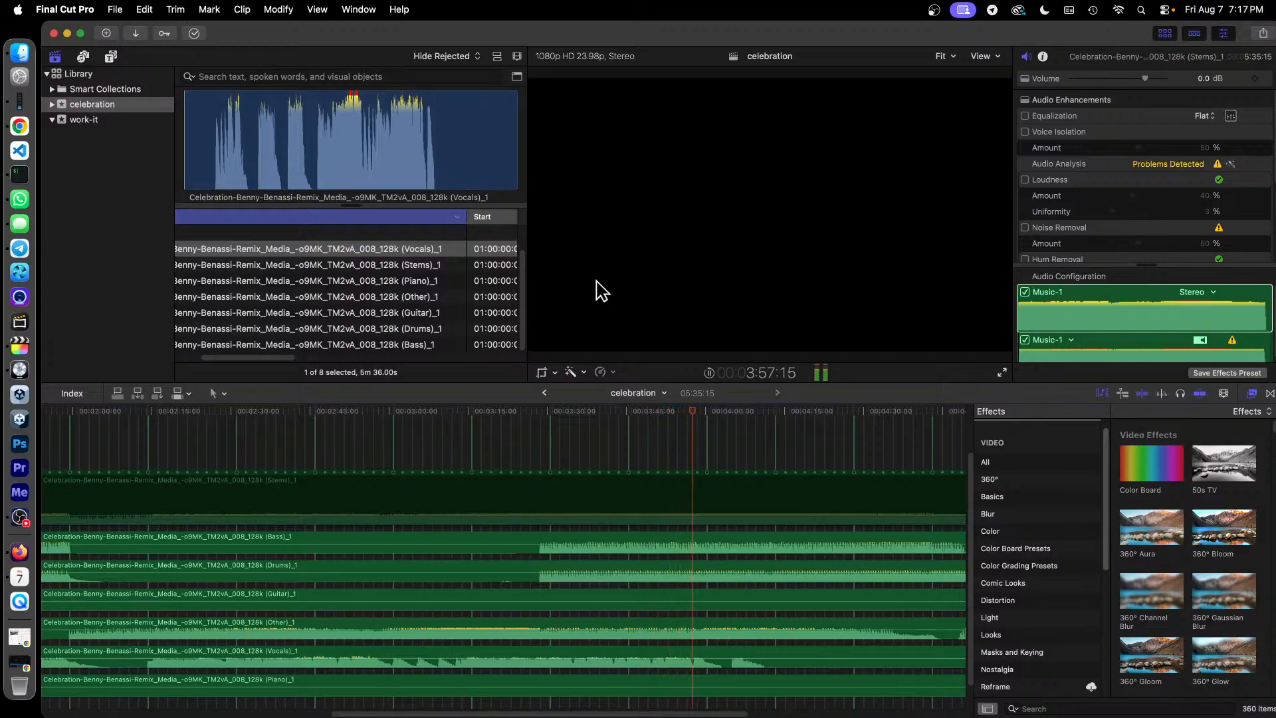
pyautogui.press('space')
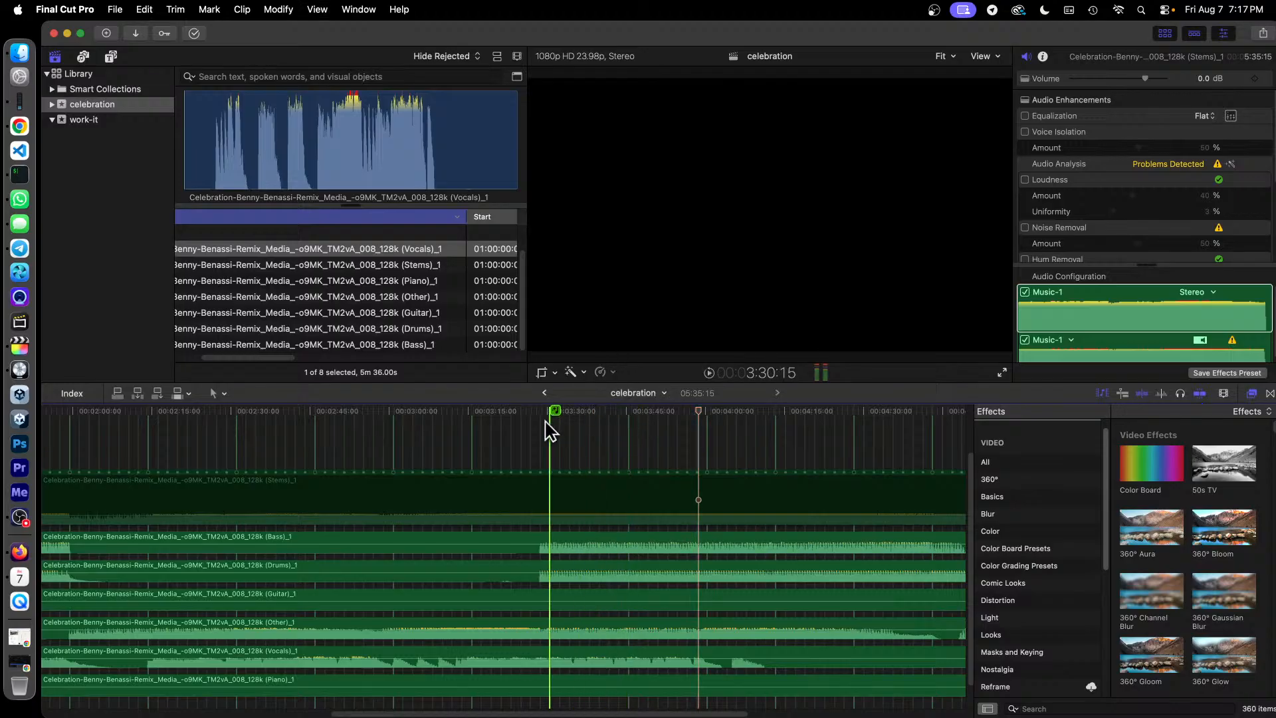
# Keyframe a fade-in on the Vocals clip's volume, from -∞ dB at about 3:38:01 to 0.0 dB at about 3:41:18
pyautogui.click(610, 415)
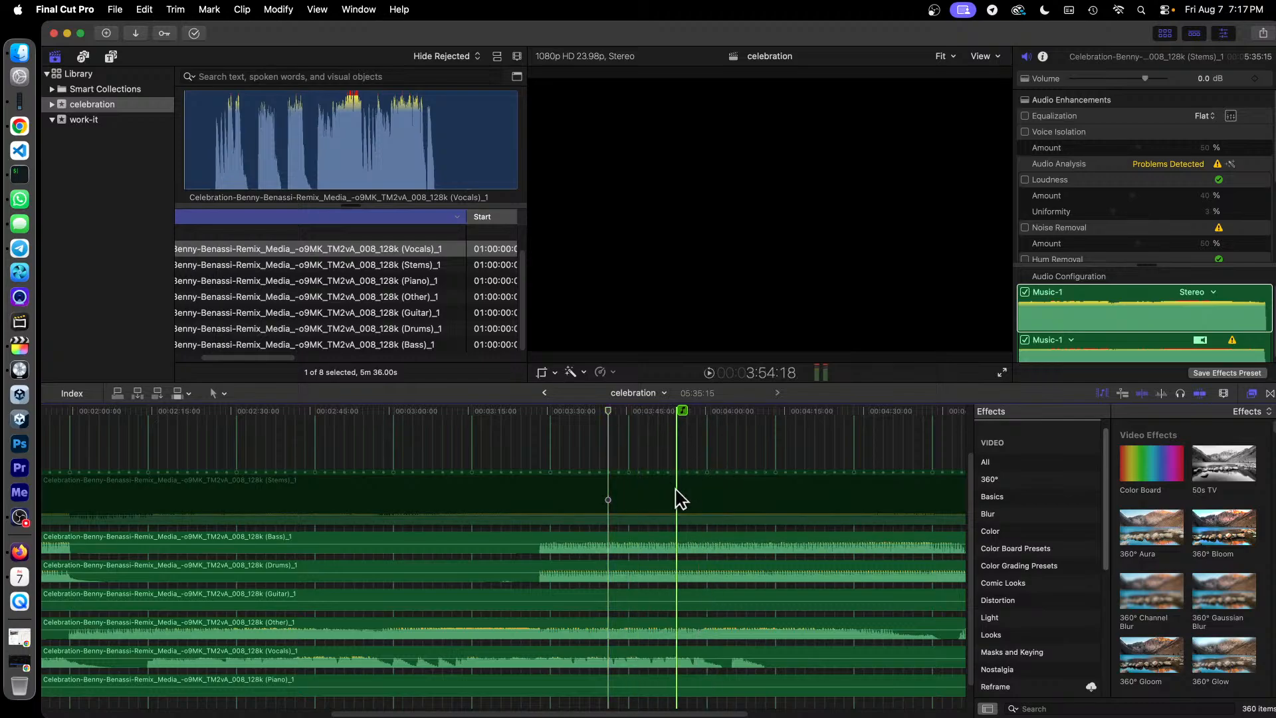
pyautogui.click(615, 653)
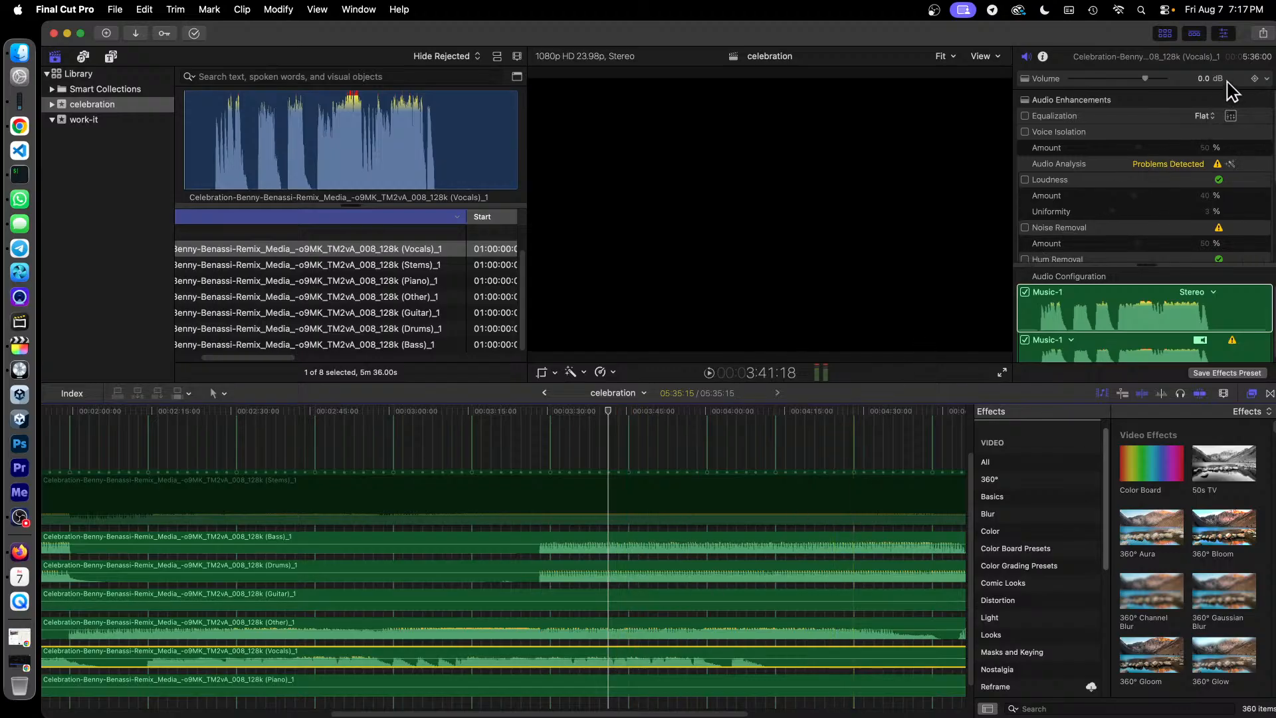
pyautogui.click(590, 414)
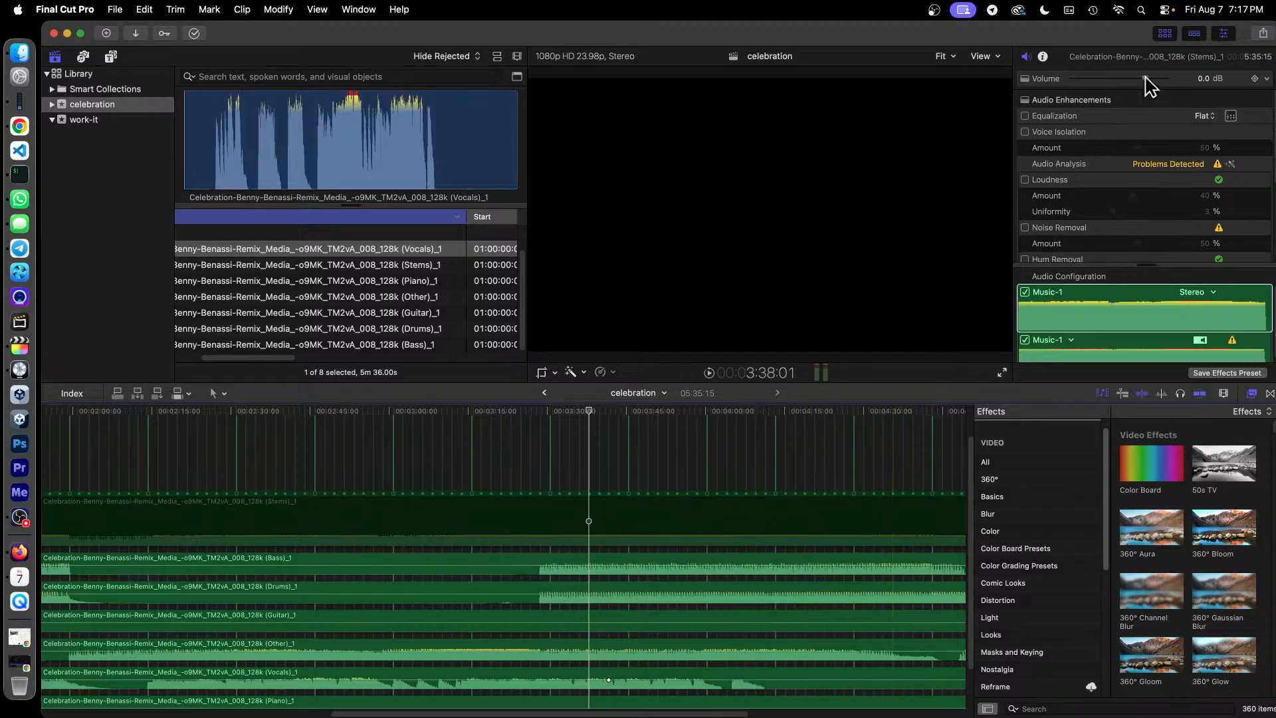
pyautogui.moveTo(1145, 77); pyautogui.dragTo(1106, 80)
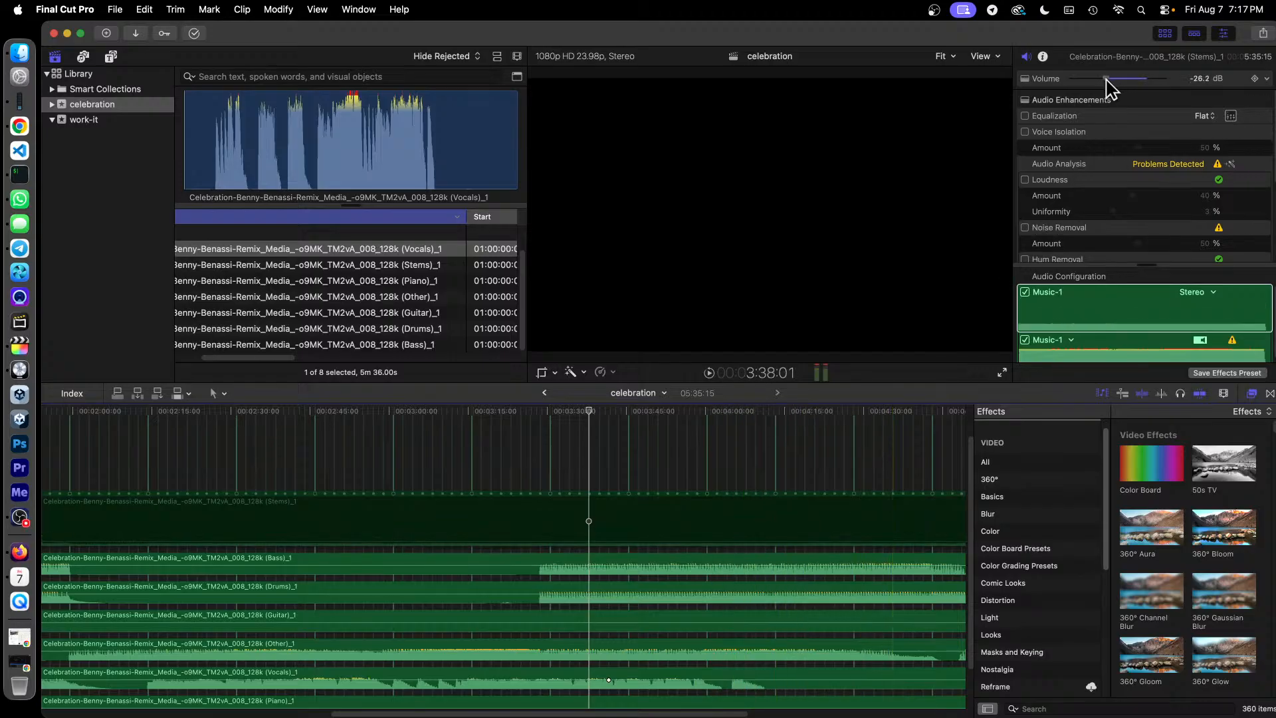
pyautogui.press('super+z')
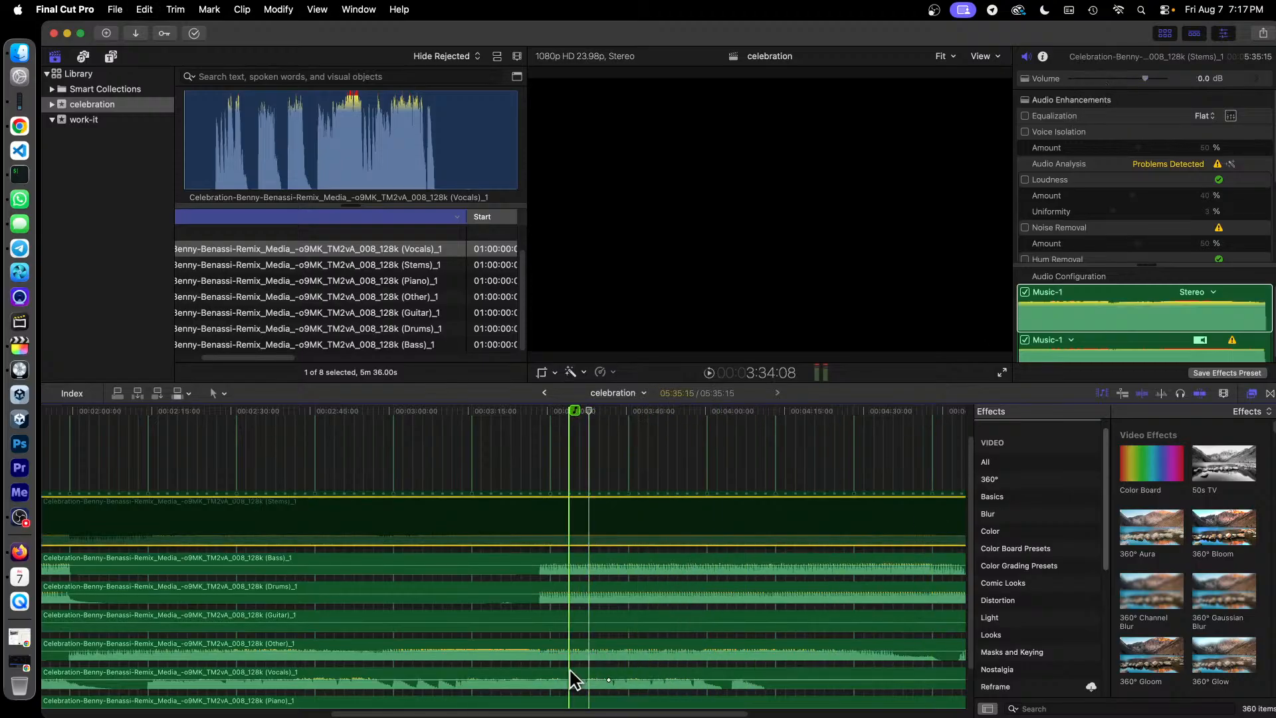
pyautogui.click(584, 681)
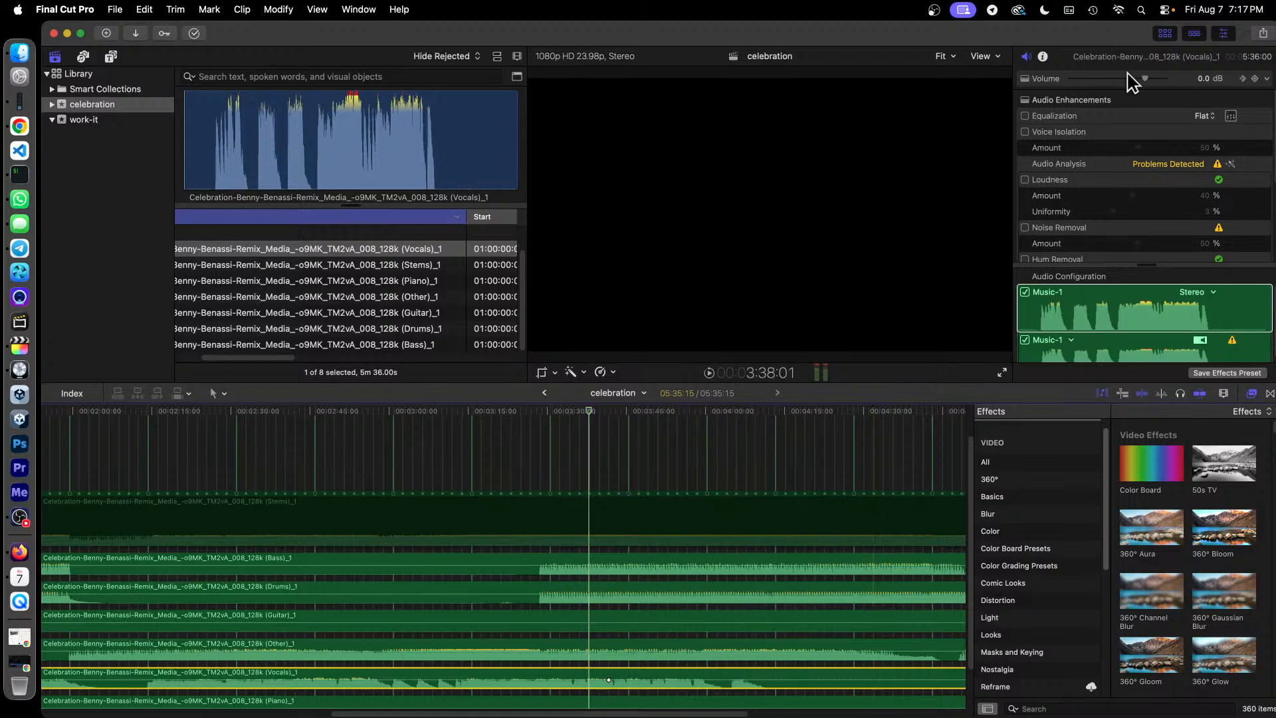
pyautogui.moveTo(1145, 77); pyautogui.dragTo(1024, 79)
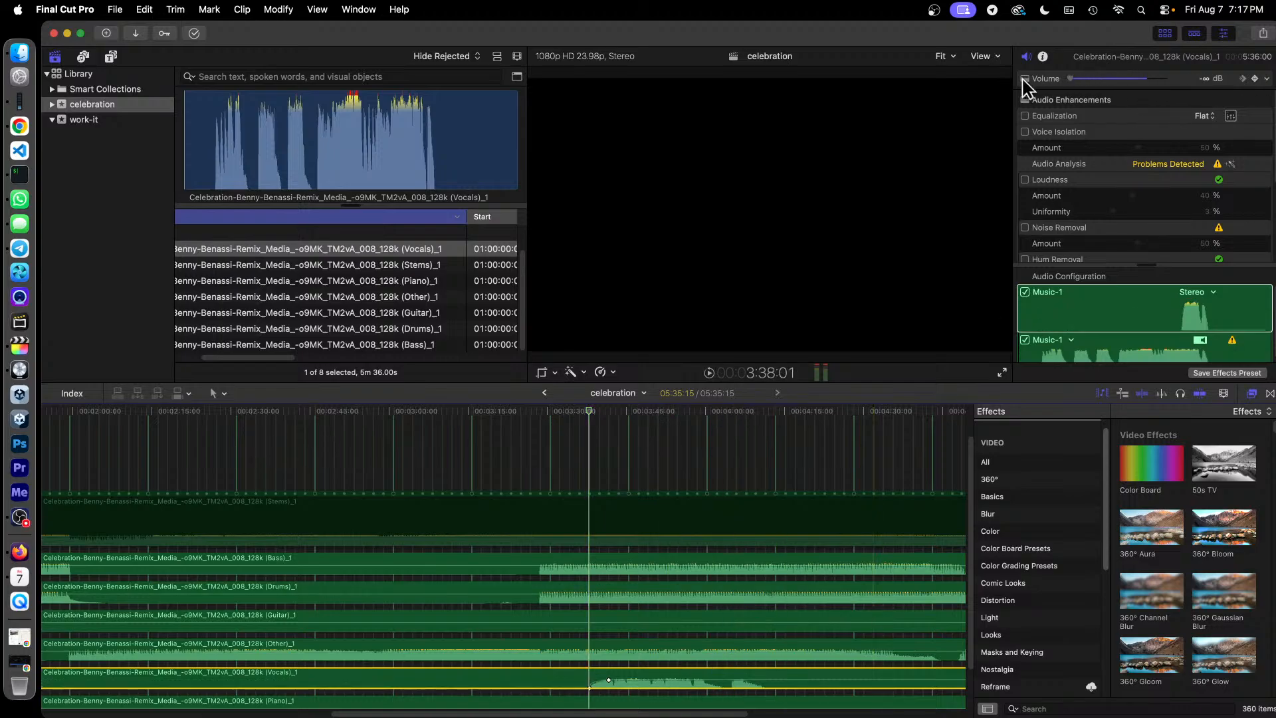
pyautogui.press('super+z')
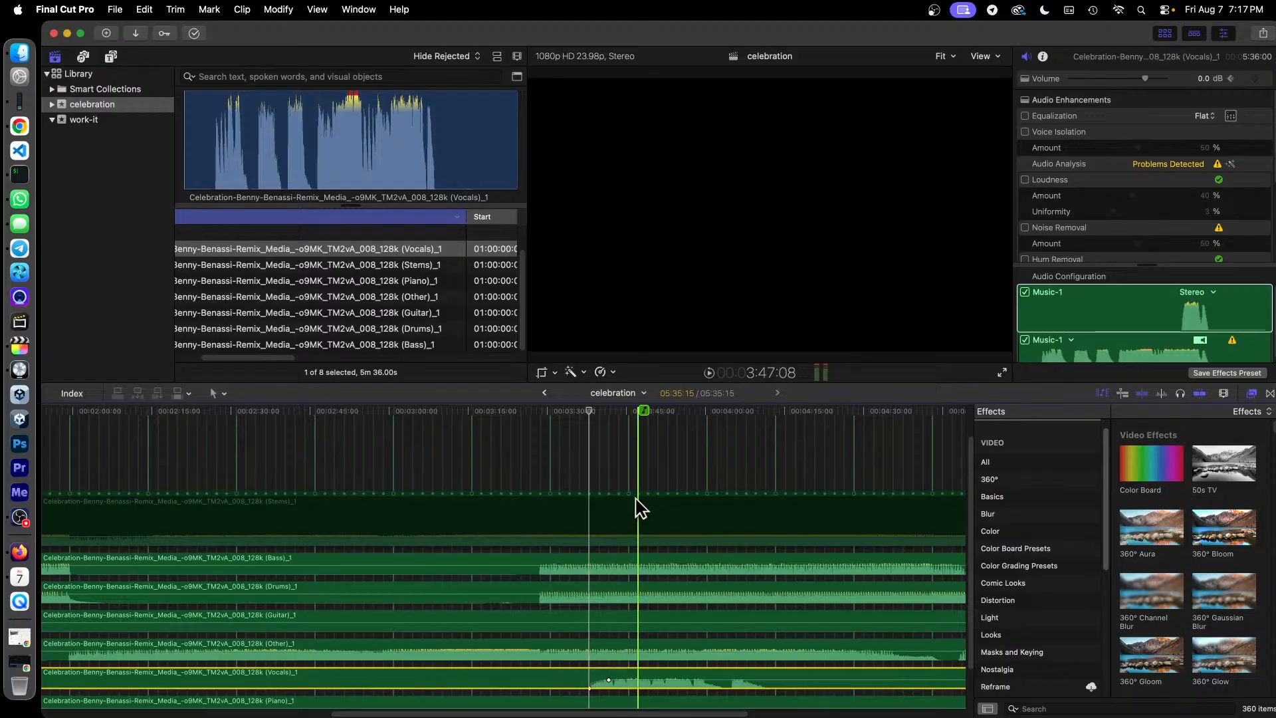
# Play the stems from the bass and drums return at about 3:28 through the vocal fade-in
pyautogui.press('z')
pyautogui.click(622, 518)
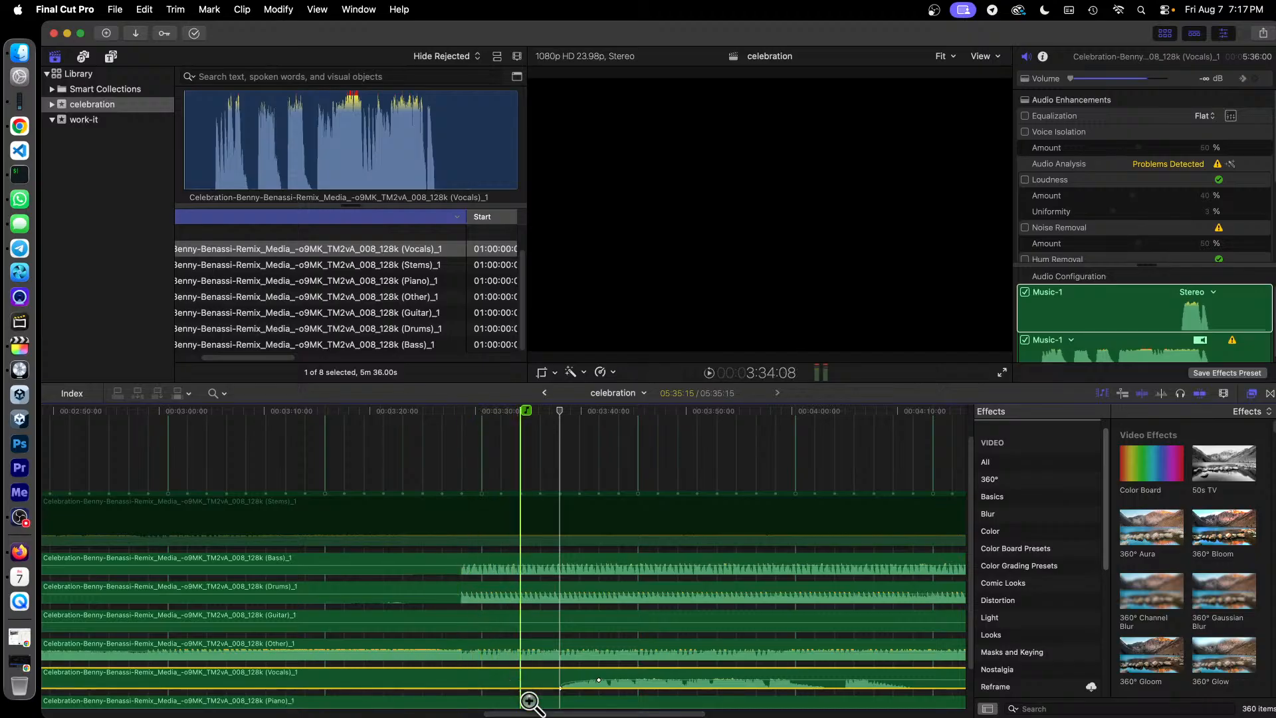
pyautogui.moveTo(537, 714); pyautogui.dragTo(575, 714)
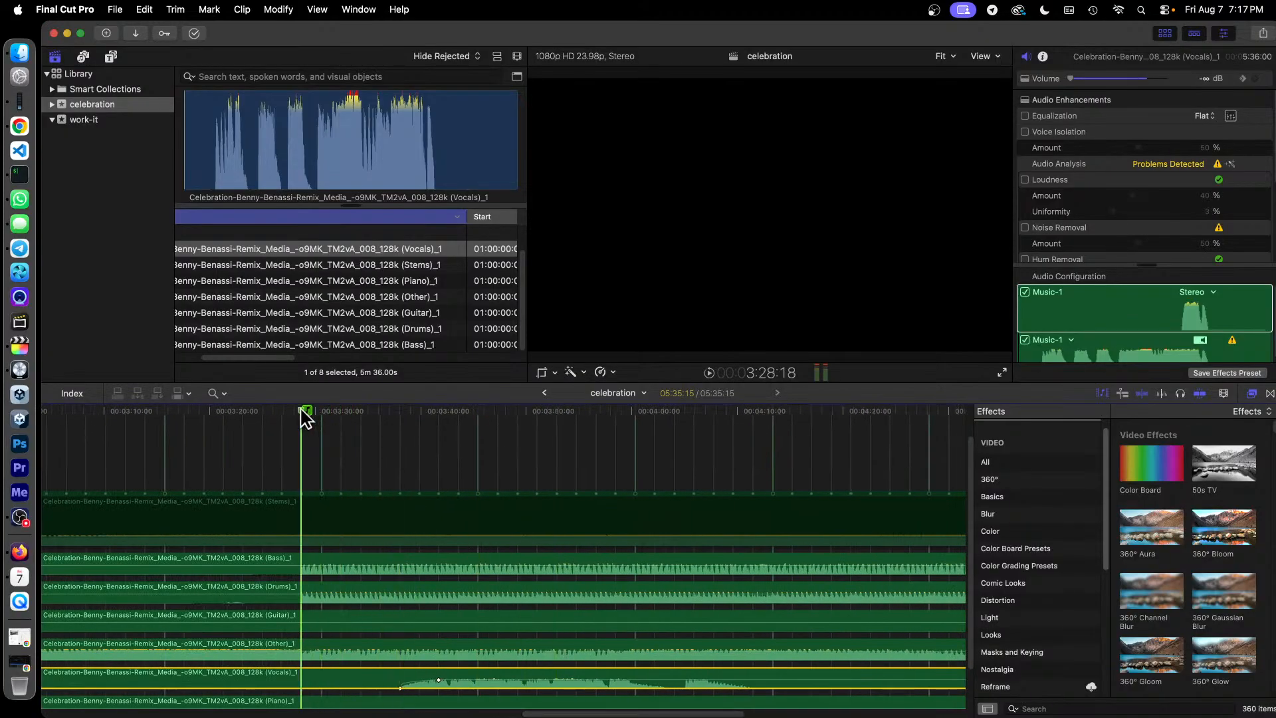
pyautogui.press('space')
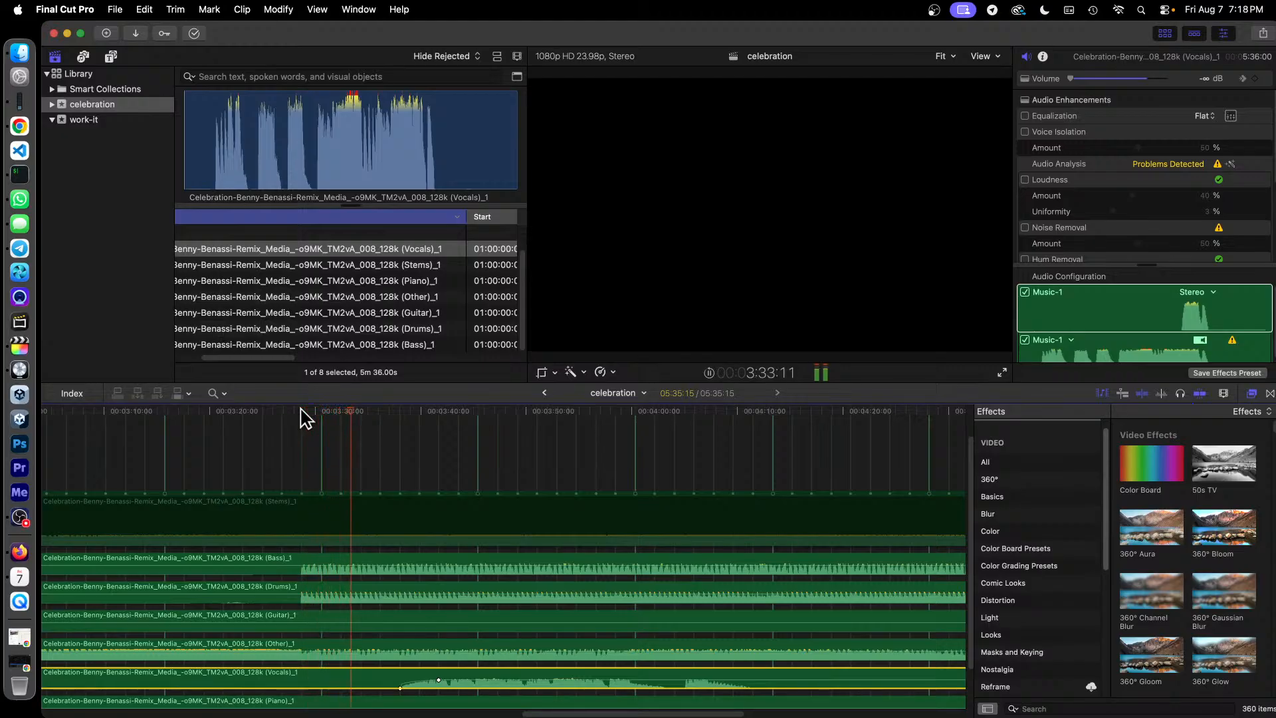
pyautogui.click(19, 517)
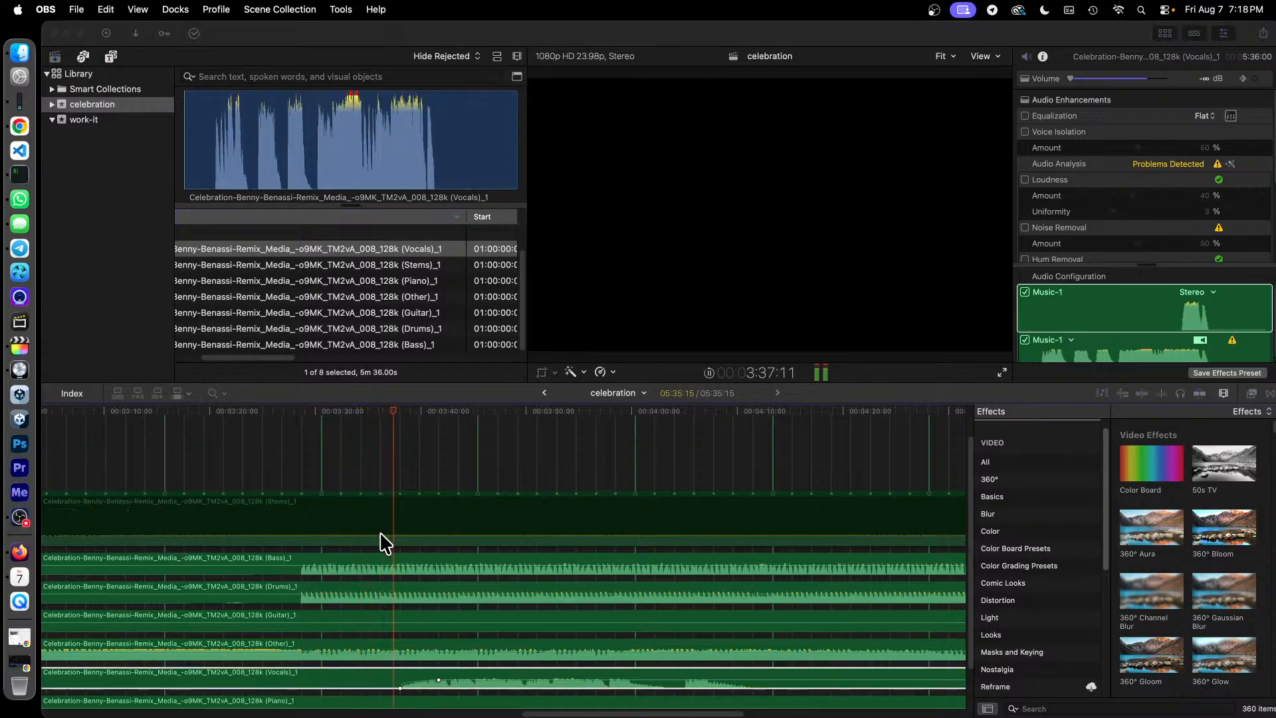
pyautogui.click(328, 113)
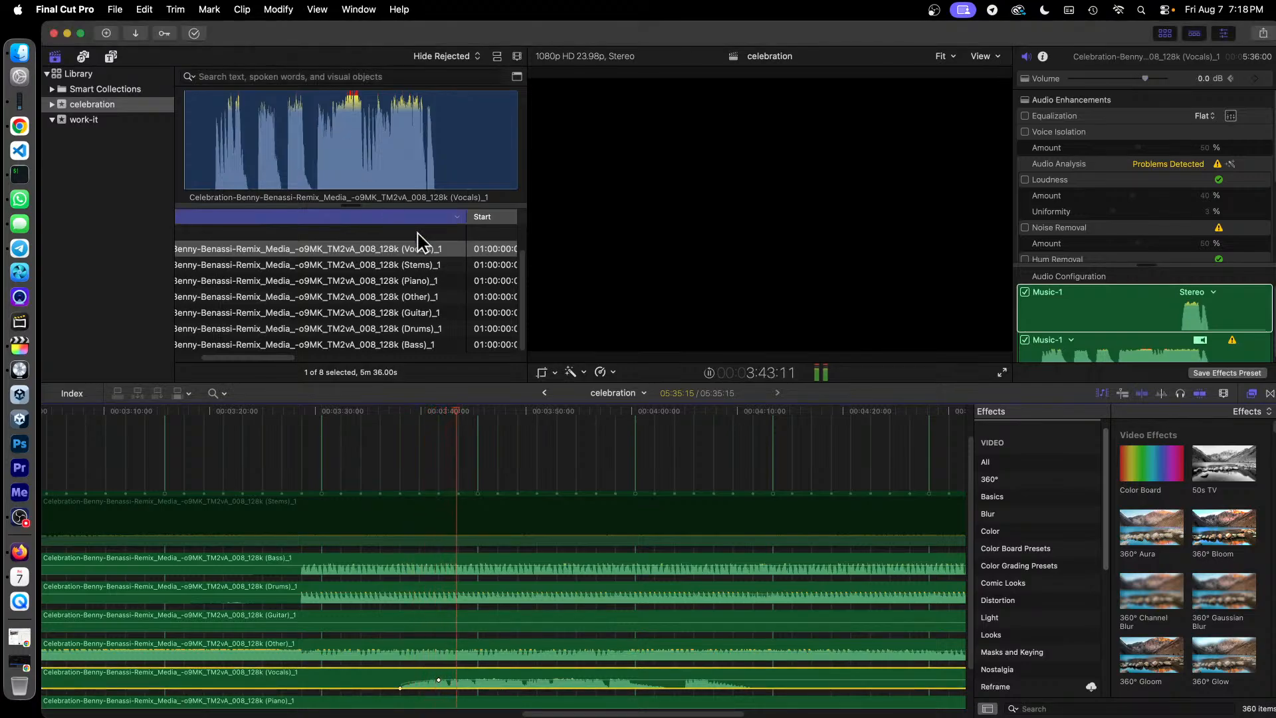
pyautogui.press('space')
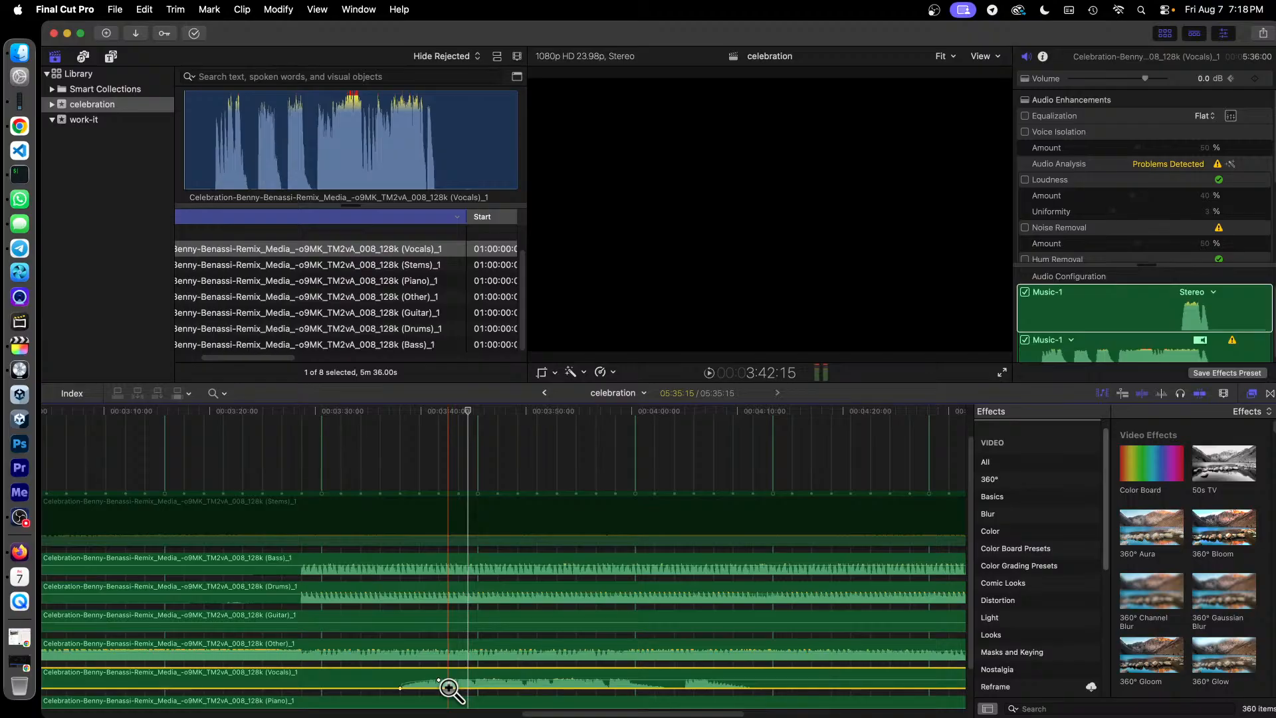
# Replay the vocal fade-in from about 3:39 to locate where the vocal phrase should enter
pyautogui.click(413, 413)
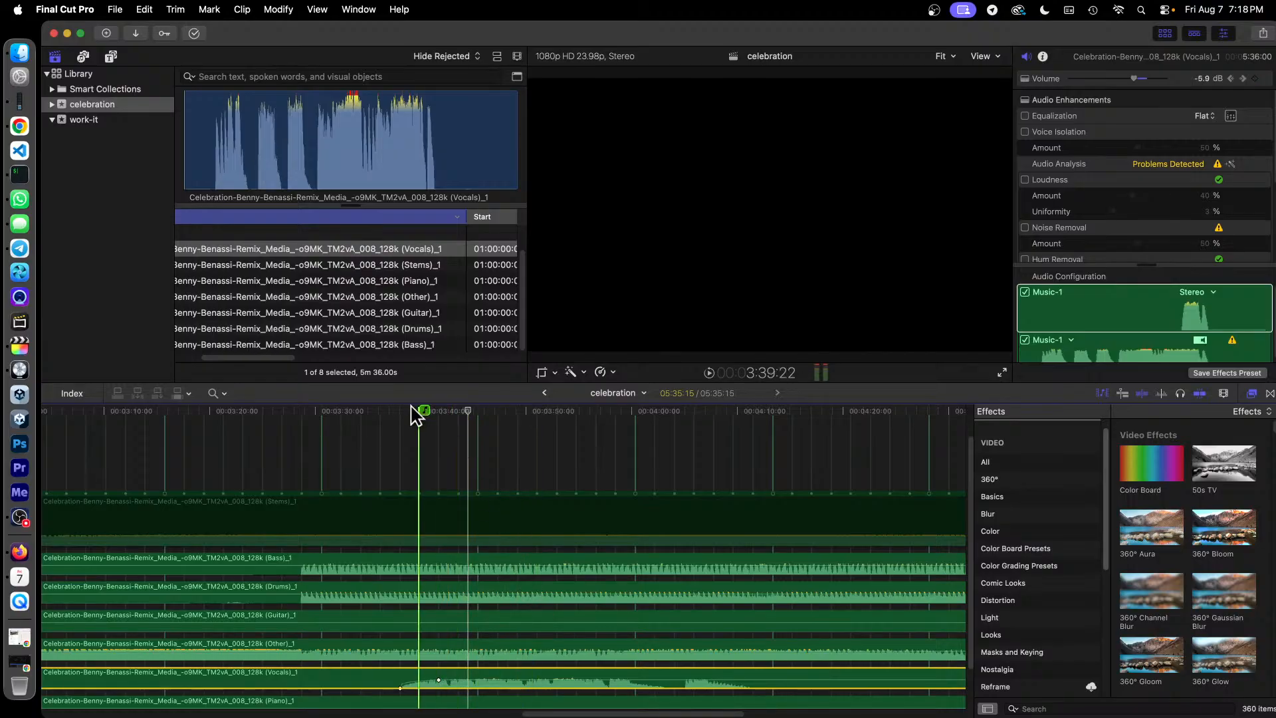
pyautogui.press('space')
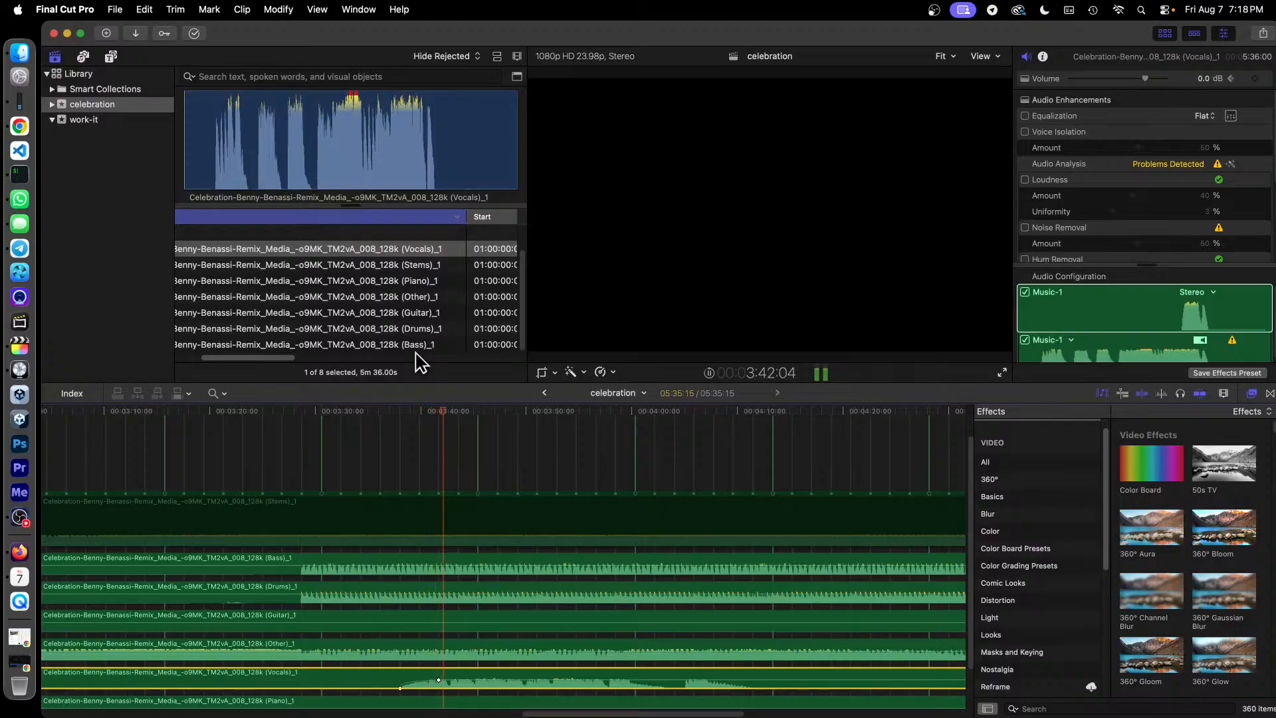
pyautogui.press('space')
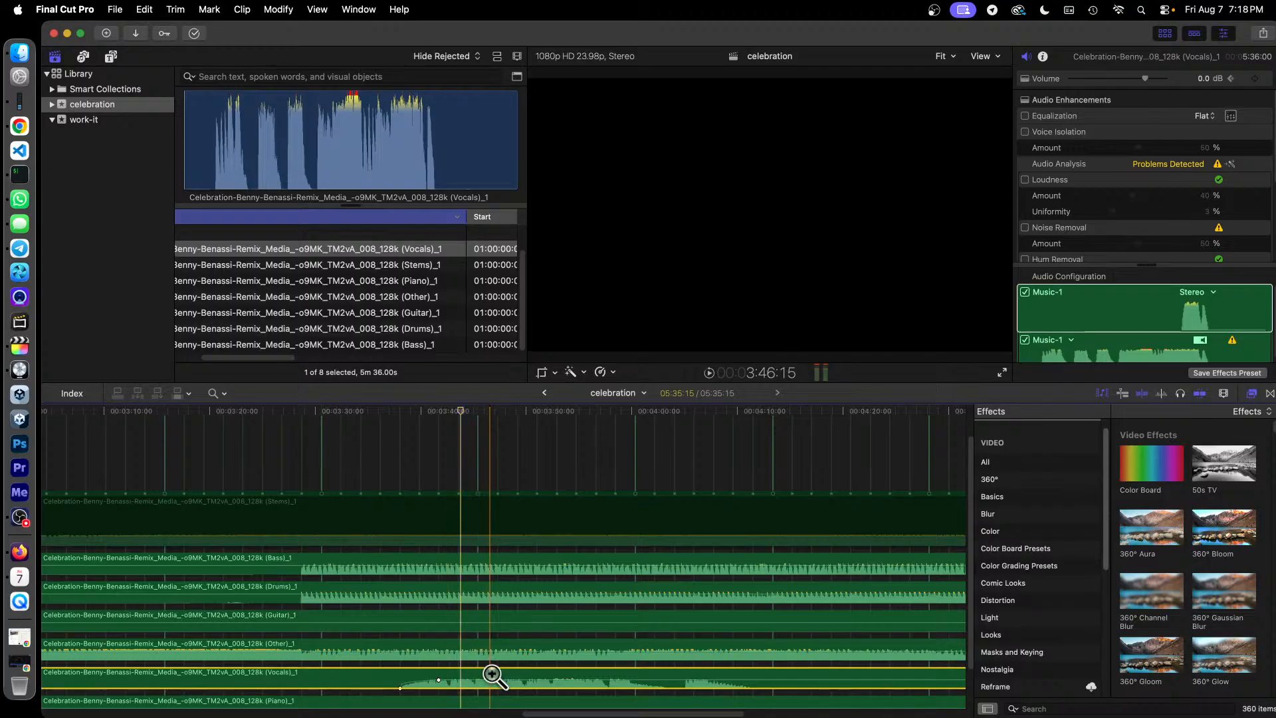
# Expand the audio of the Vocals clip so its fade-in keyframes can be edited separately
pyautogui.click(359, 678)
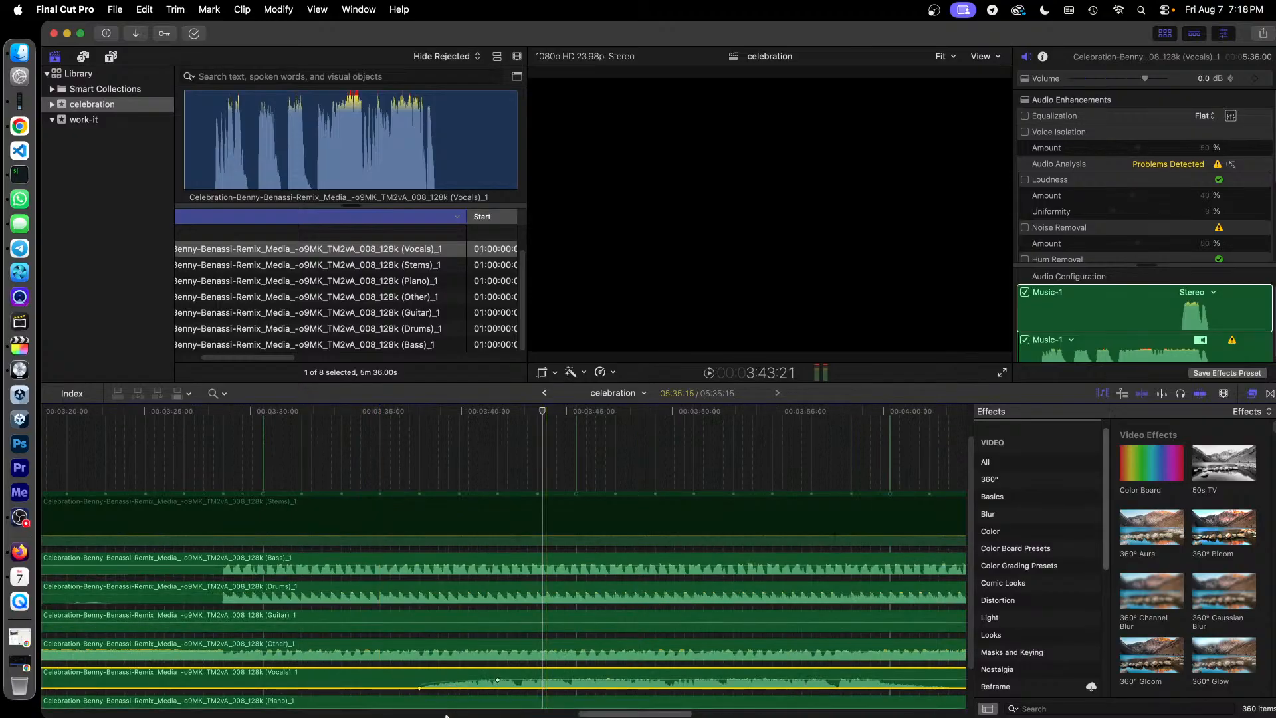
pyautogui.moveTo(606, 713)
pyautogui.mouseDown()
pyautogui.moveTo(653, 714)
pyautogui.moveTo(624, 713)
pyautogui.mouseUp()
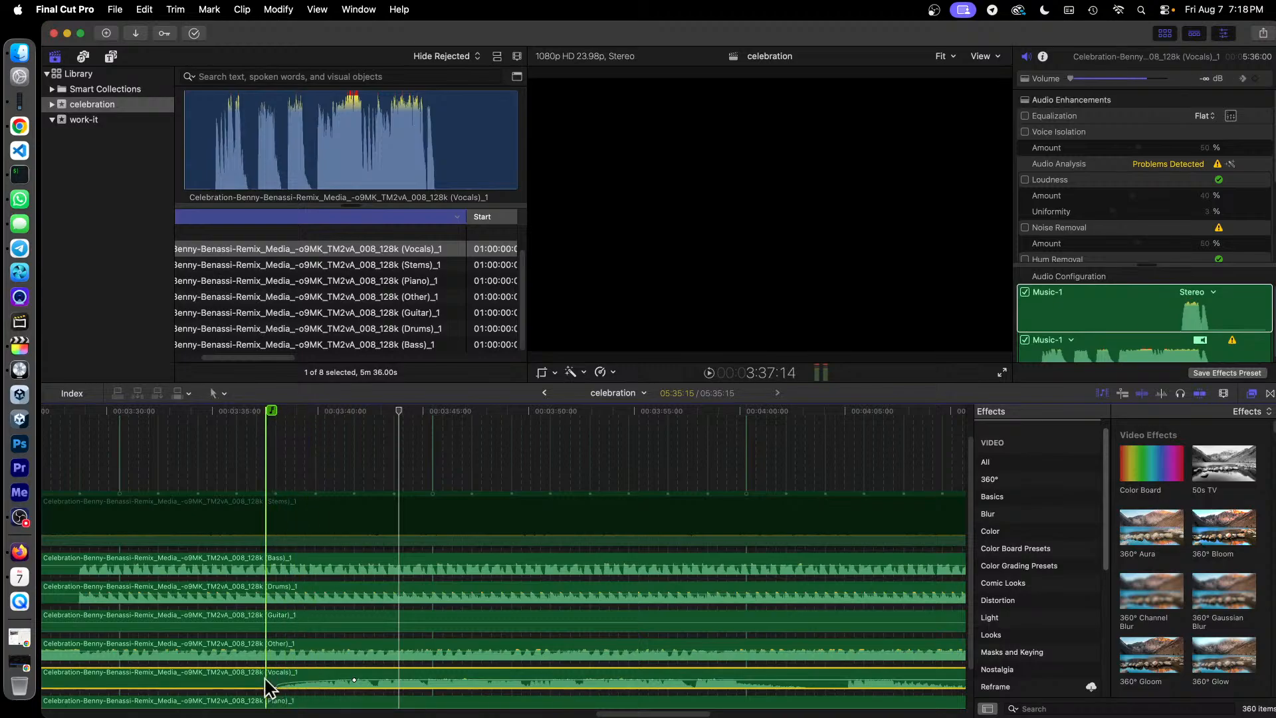
pyautogui.rightClick(266, 684)
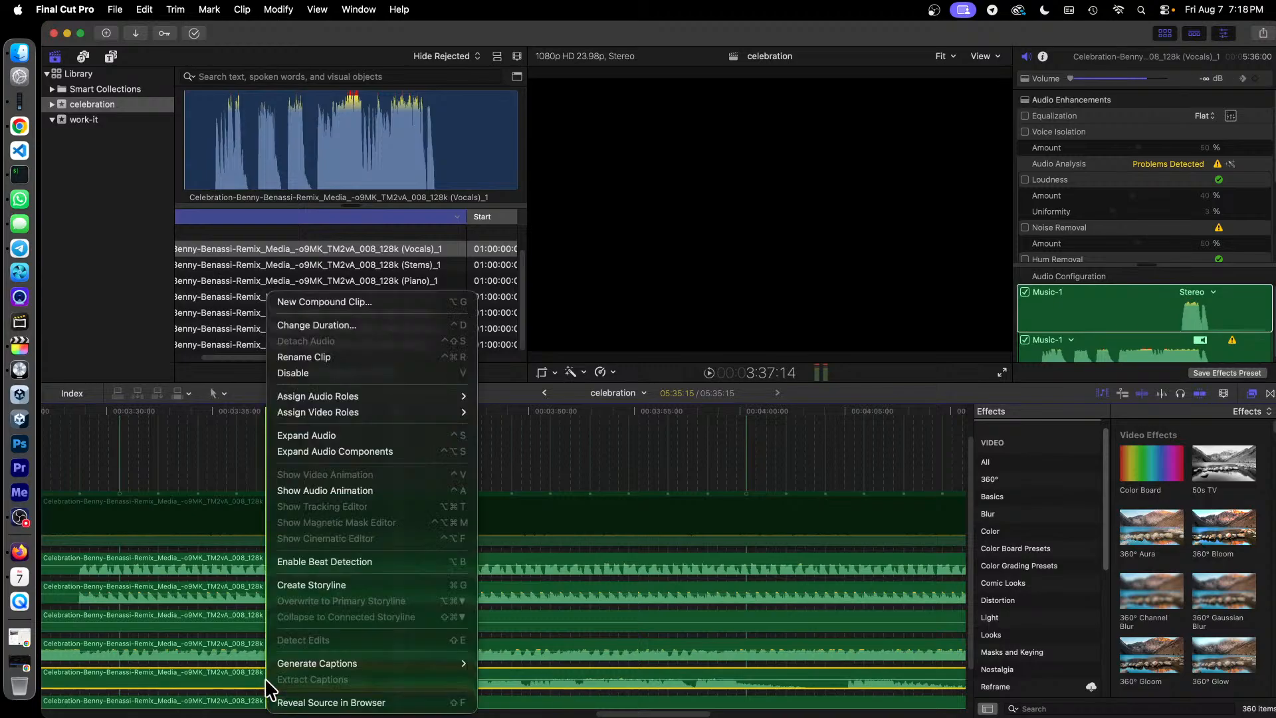
pyautogui.click(394, 437)
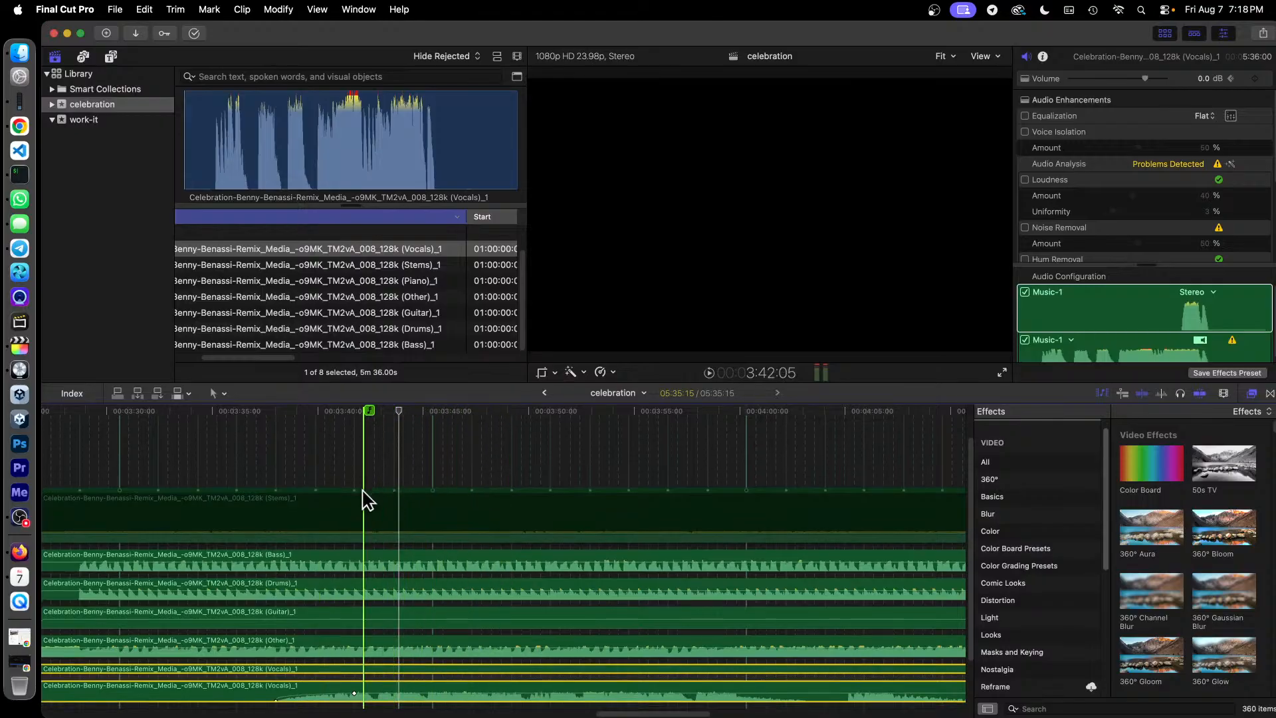
pyautogui.scroll(-2, 362, 491)
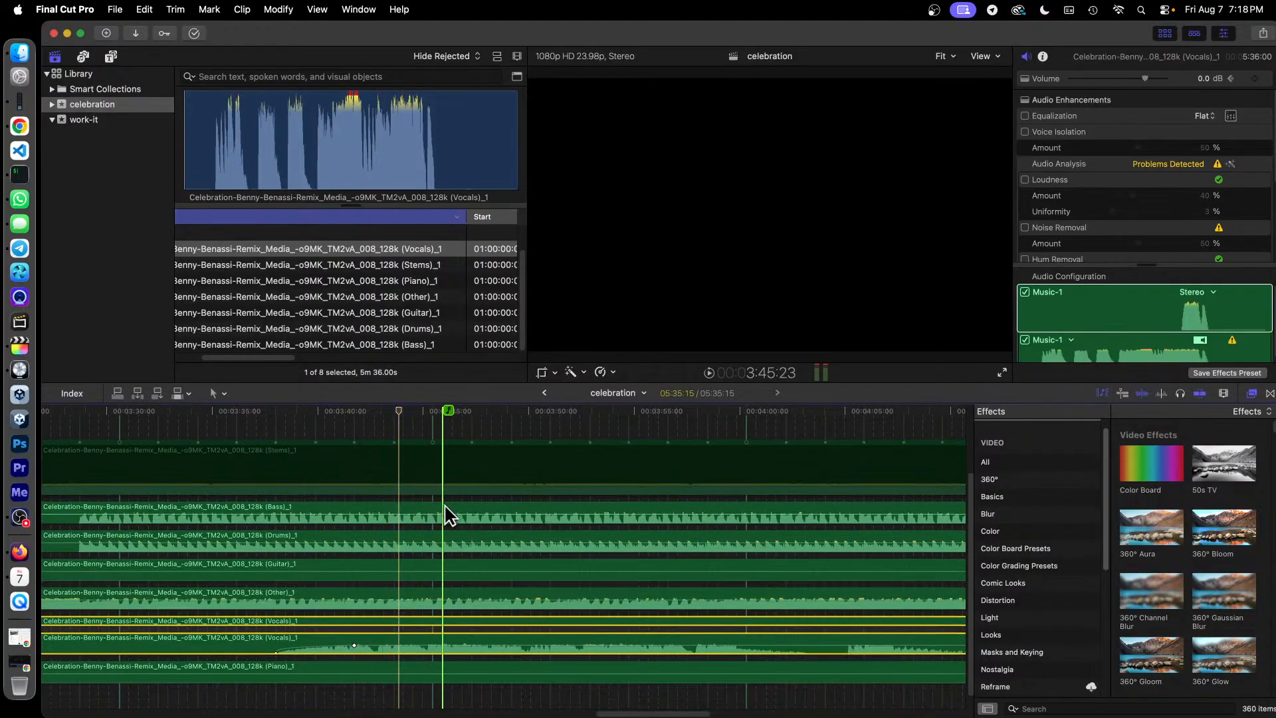
# Tighten the Vocals fade-in by moving its 0 dB keyframe to about 3:42:18 and its silent keyframe just before it, and play from about 3:38
pyautogui.click(336, 429)
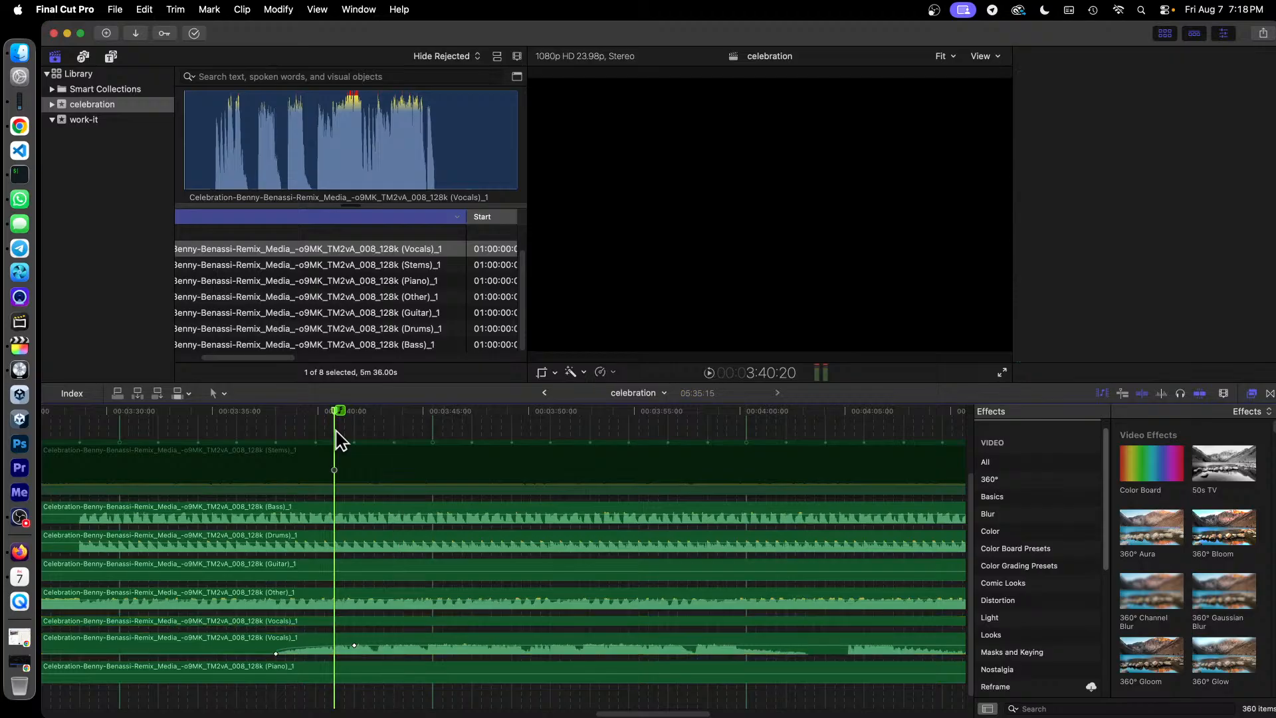
pyautogui.press('space')
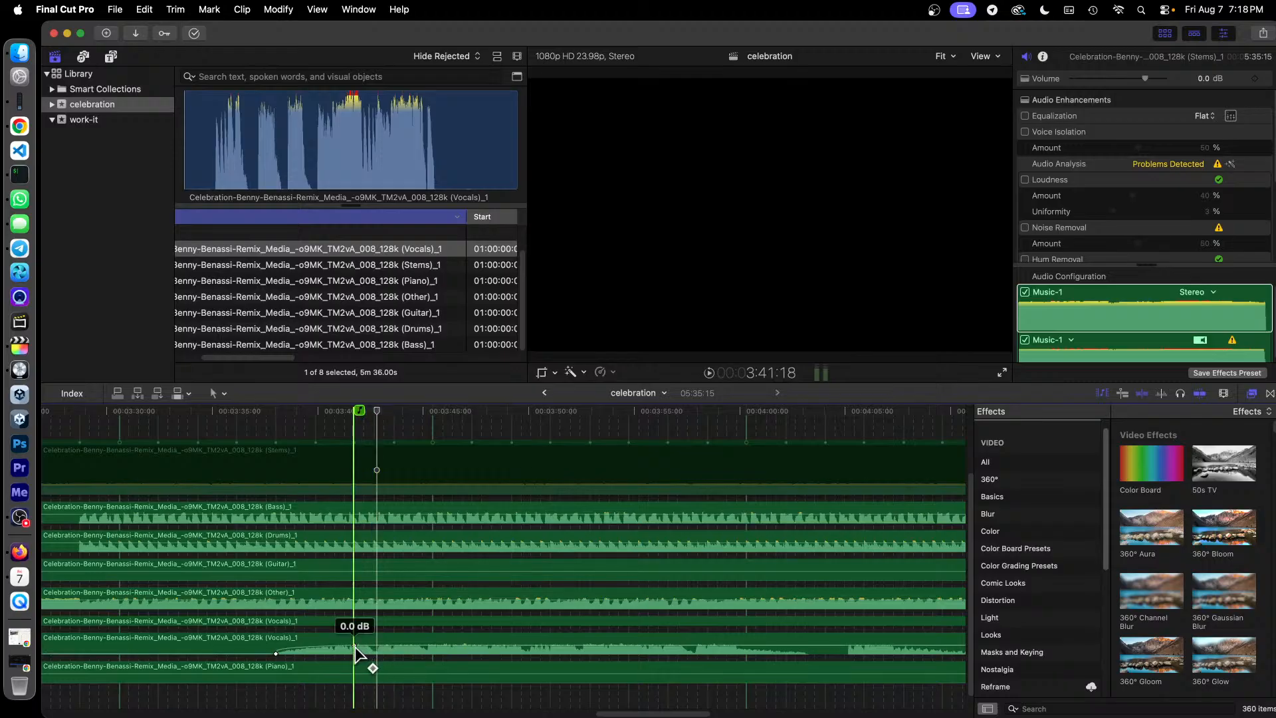
pyautogui.moveTo(355, 647); pyautogui.dragTo(376, 646)
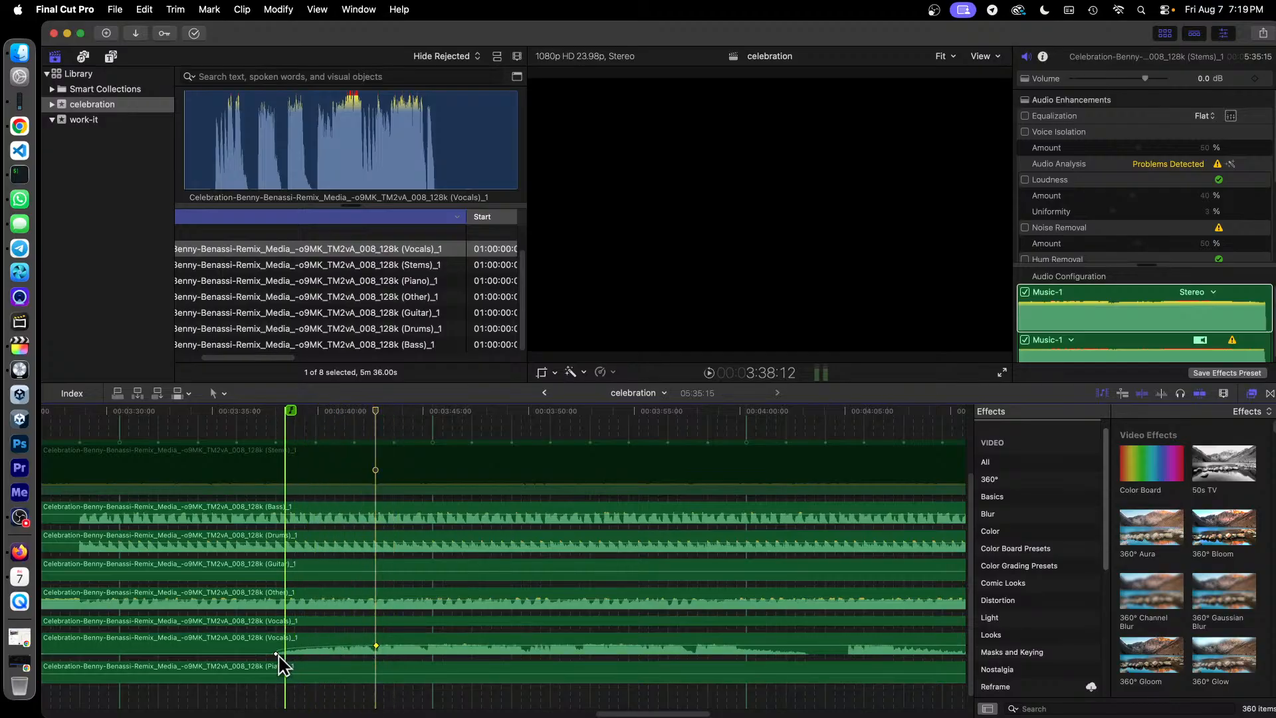
pyautogui.moveTo(276, 653); pyautogui.dragTo(369, 654)
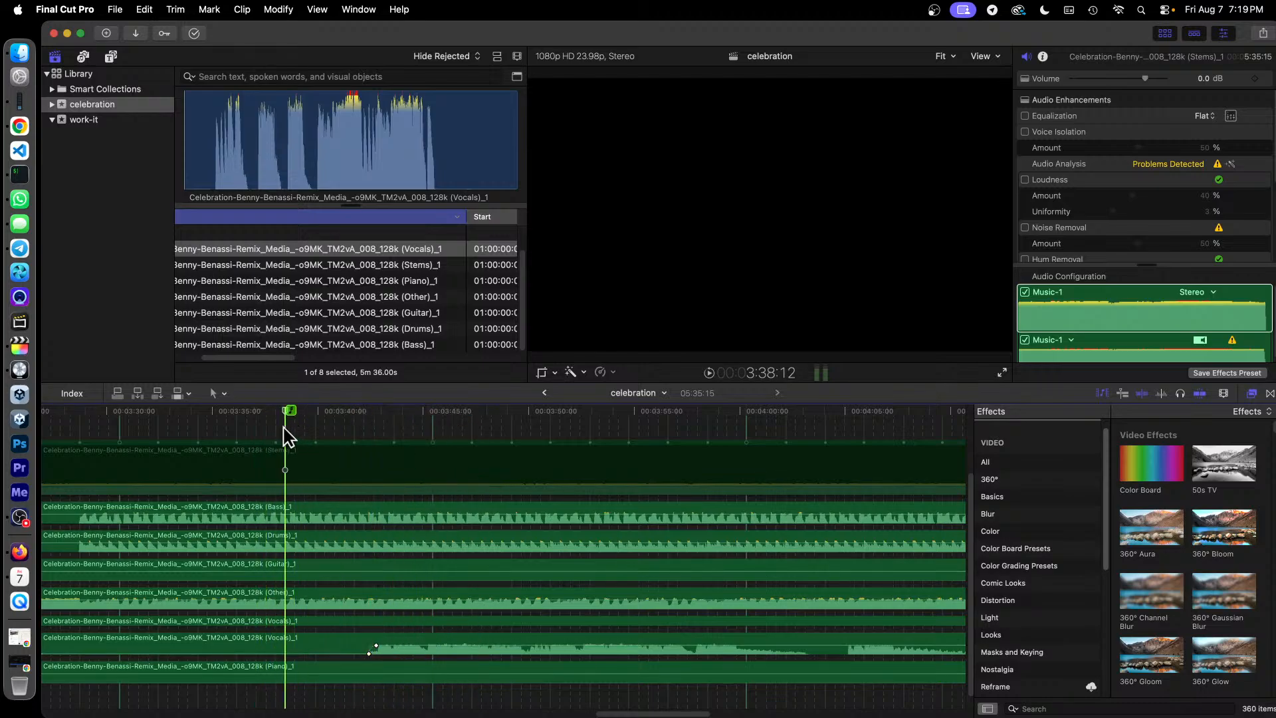
pyautogui.press('space')
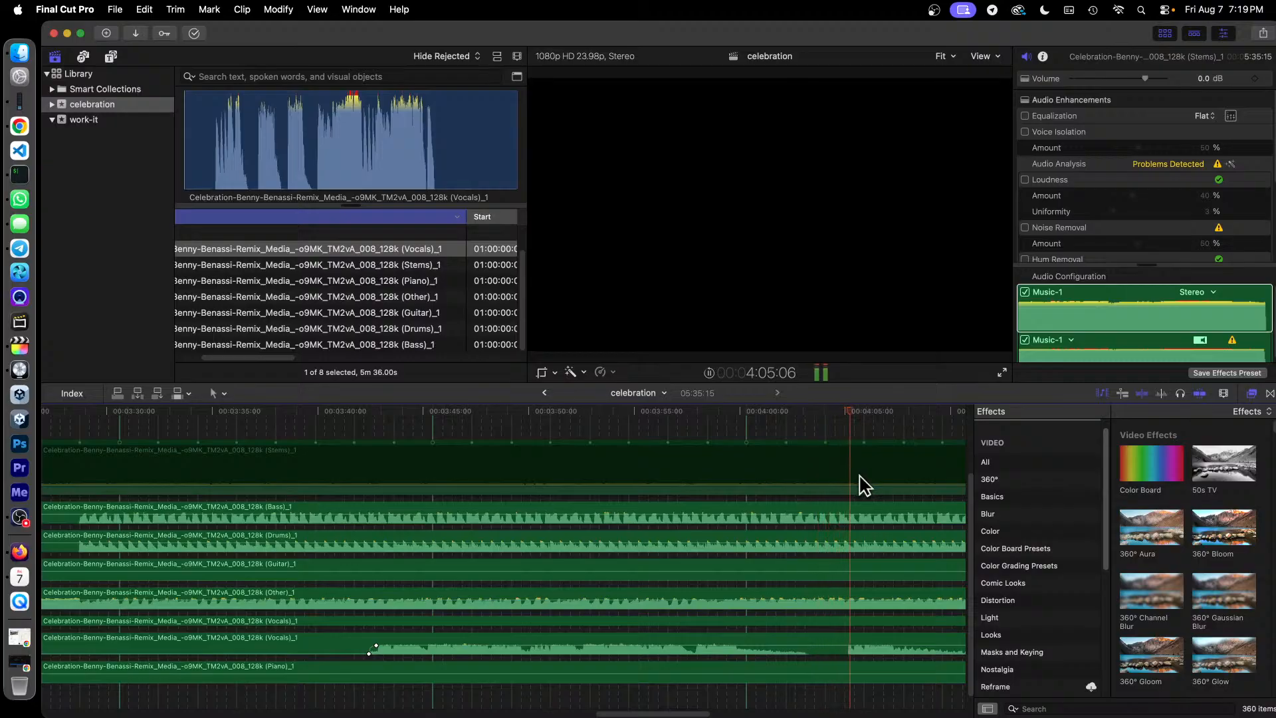
# Fade out the Vocals stem with volume keyframes at 3:03:14 past the hour mark replaced by 4:03:14 at 0 dB and 4:04:13 at silence
pyautogui.press('space')
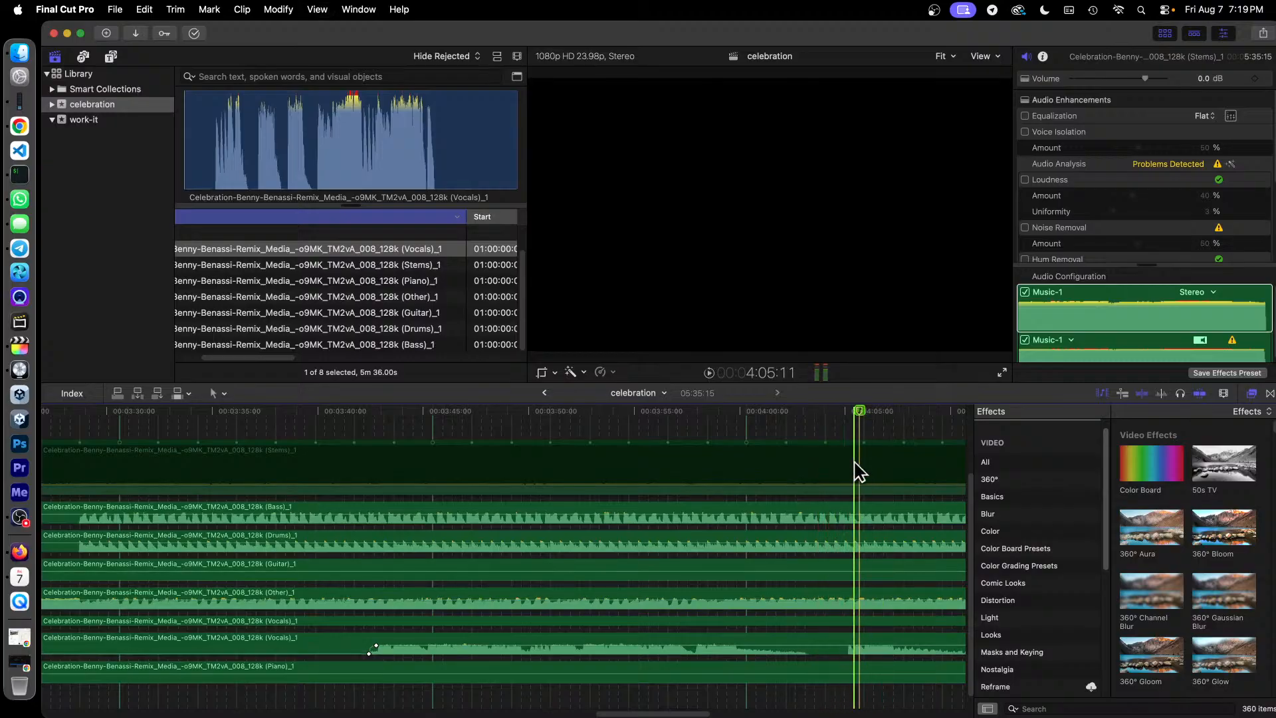
pyautogui.click(834, 413)
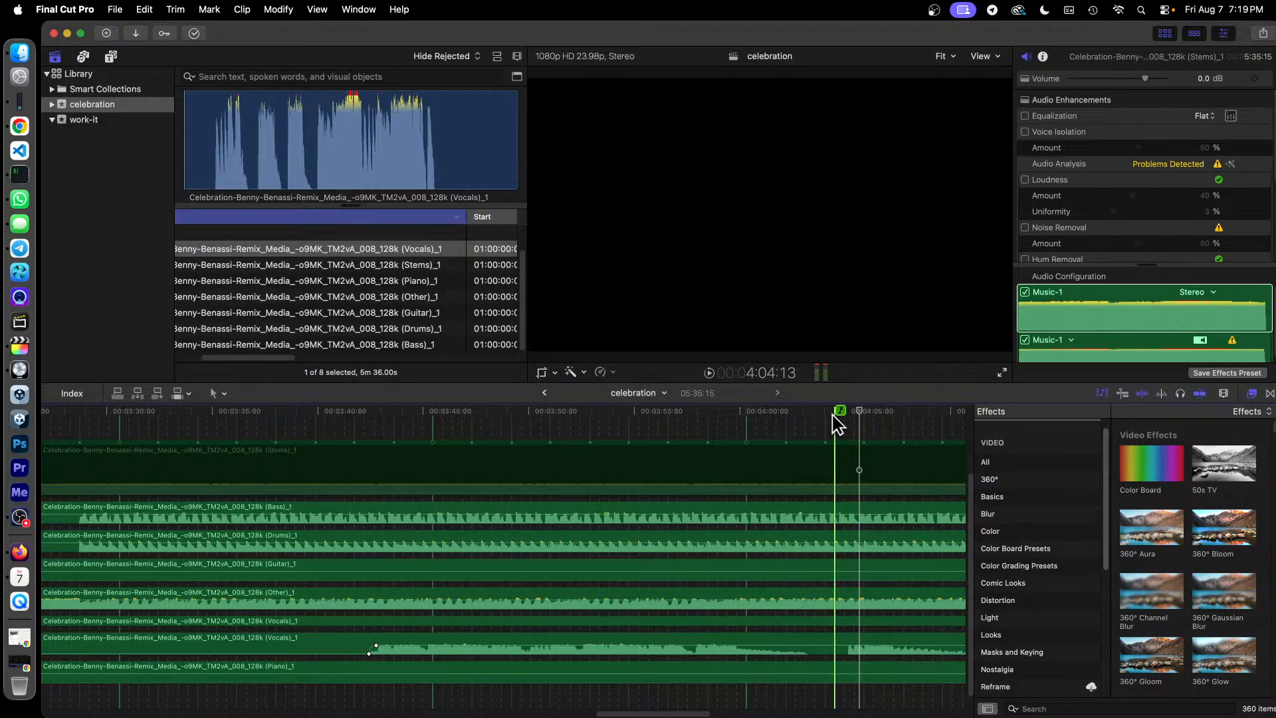
pyautogui.press('space')
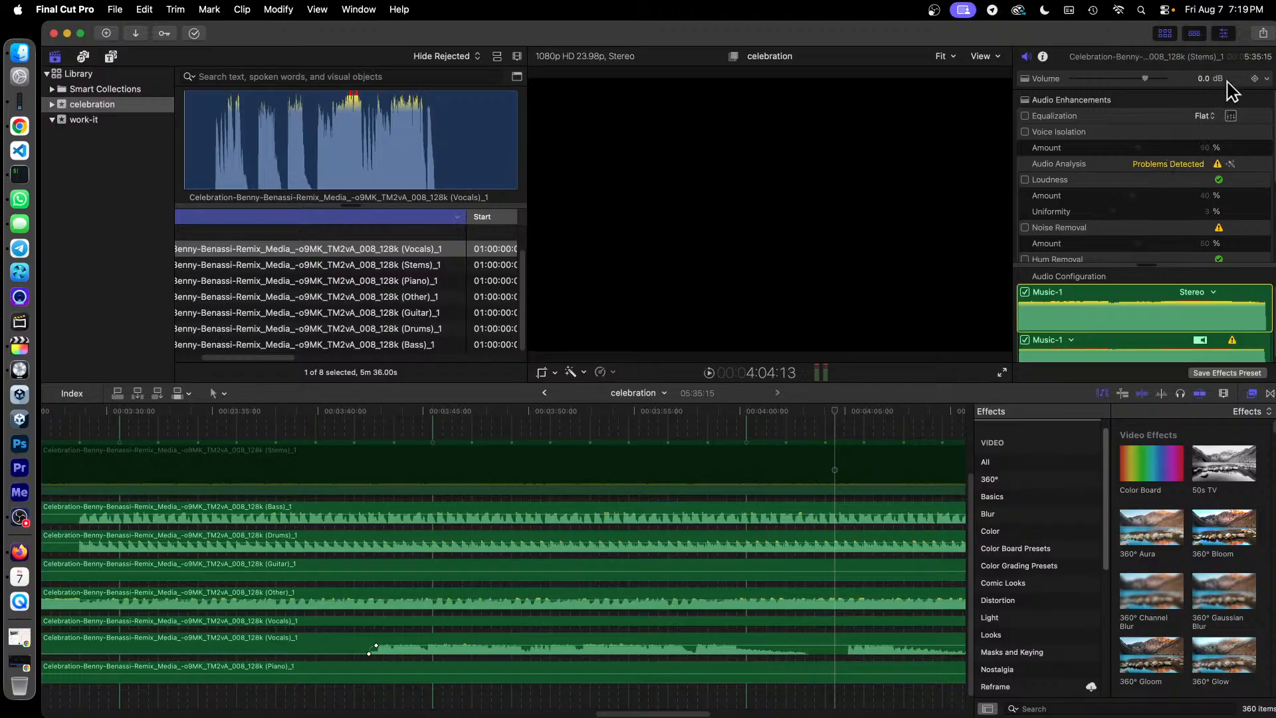
pyautogui.click(865, 648)
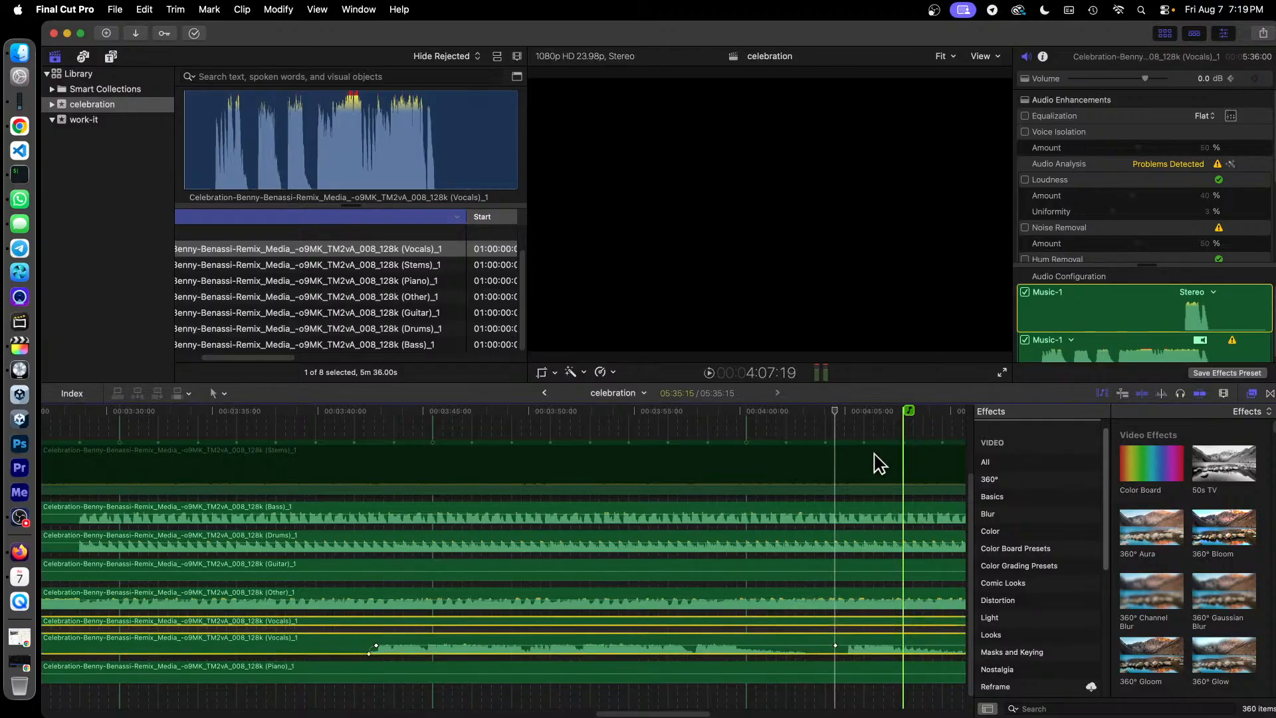
pyautogui.click(814, 425)
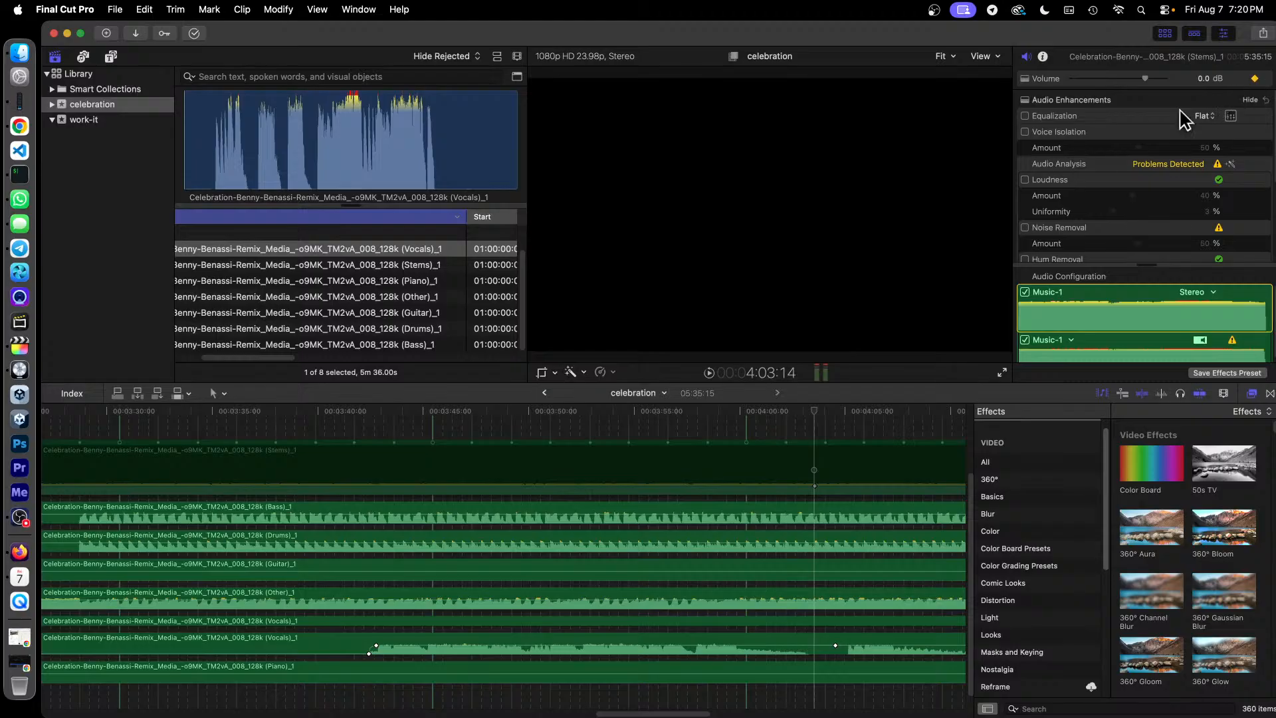
pyautogui.click(864, 640)
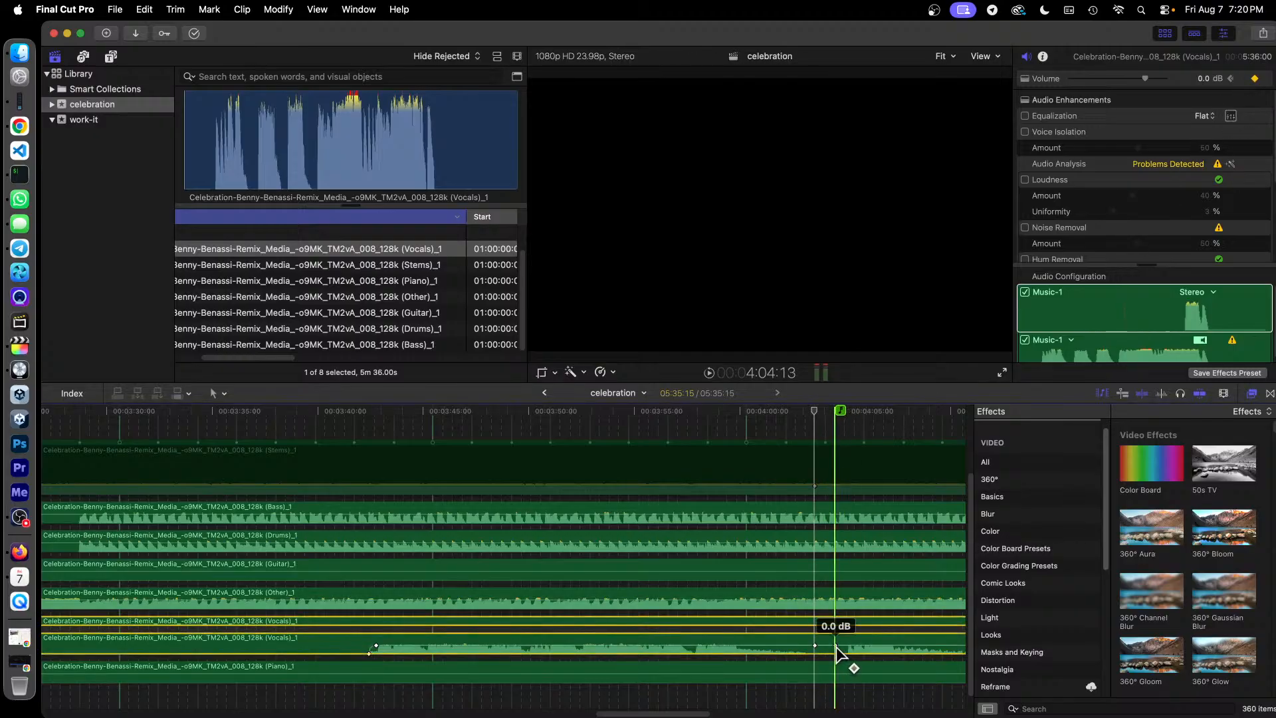
pyautogui.moveTo(836, 648); pyautogui.dragTo(838, 662)
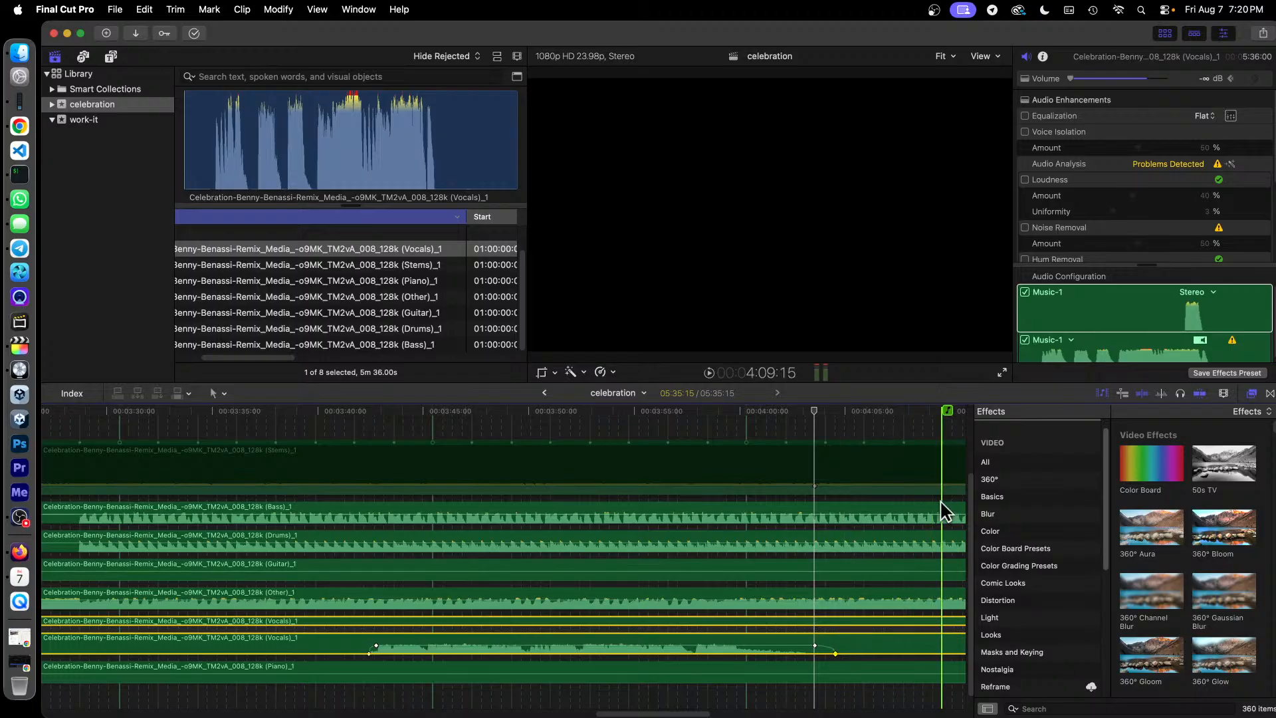
# Play the stems from about 3:58 through the end of the Vocals fade-out
pyautogui.click(706, 444)
pyautogui.press('space')
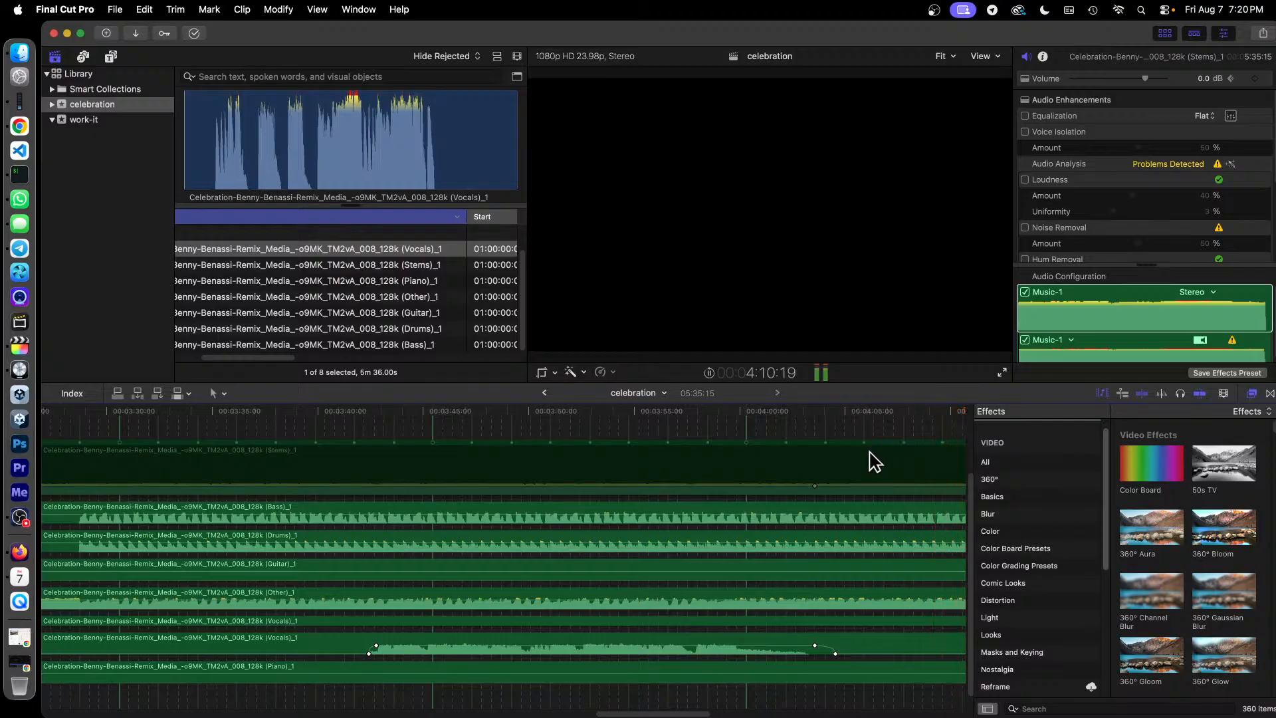
pyautogui.press('space')
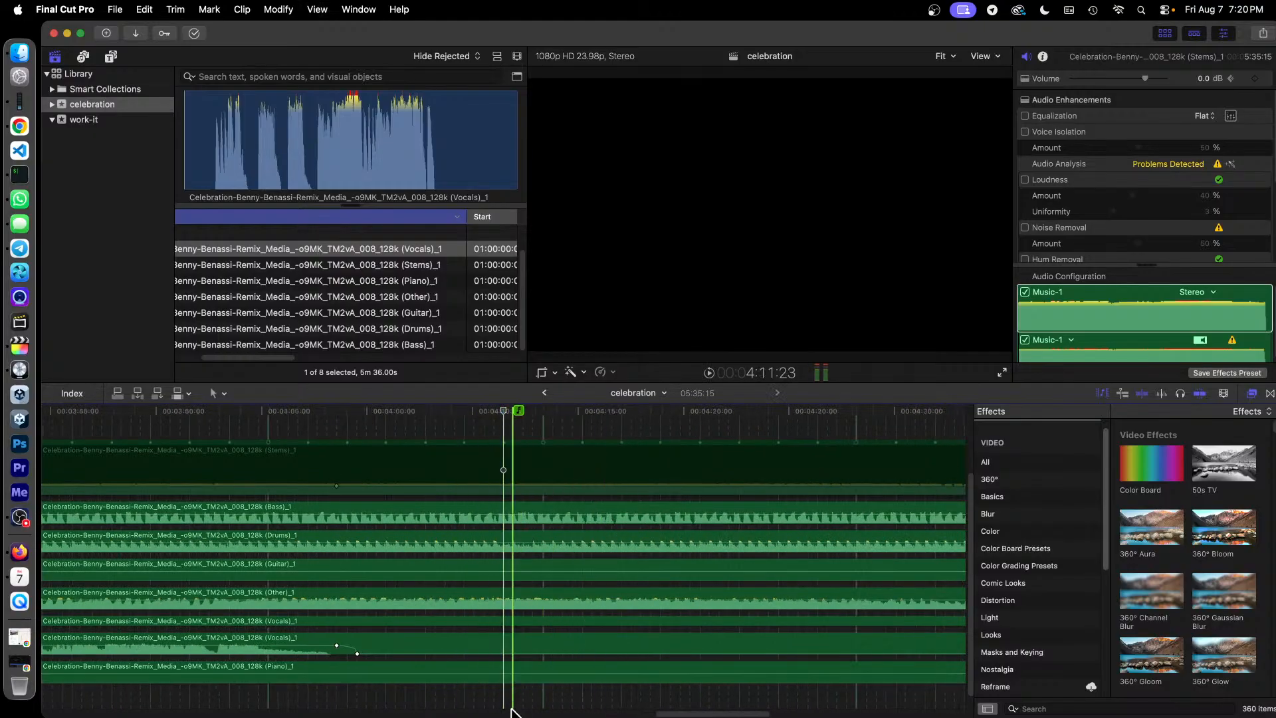
# Play the whole Vocals passage from about 3:37 through its fade-out
pyautogui.moveTo(681, 715); pyautogui.dragTo(585, 716)
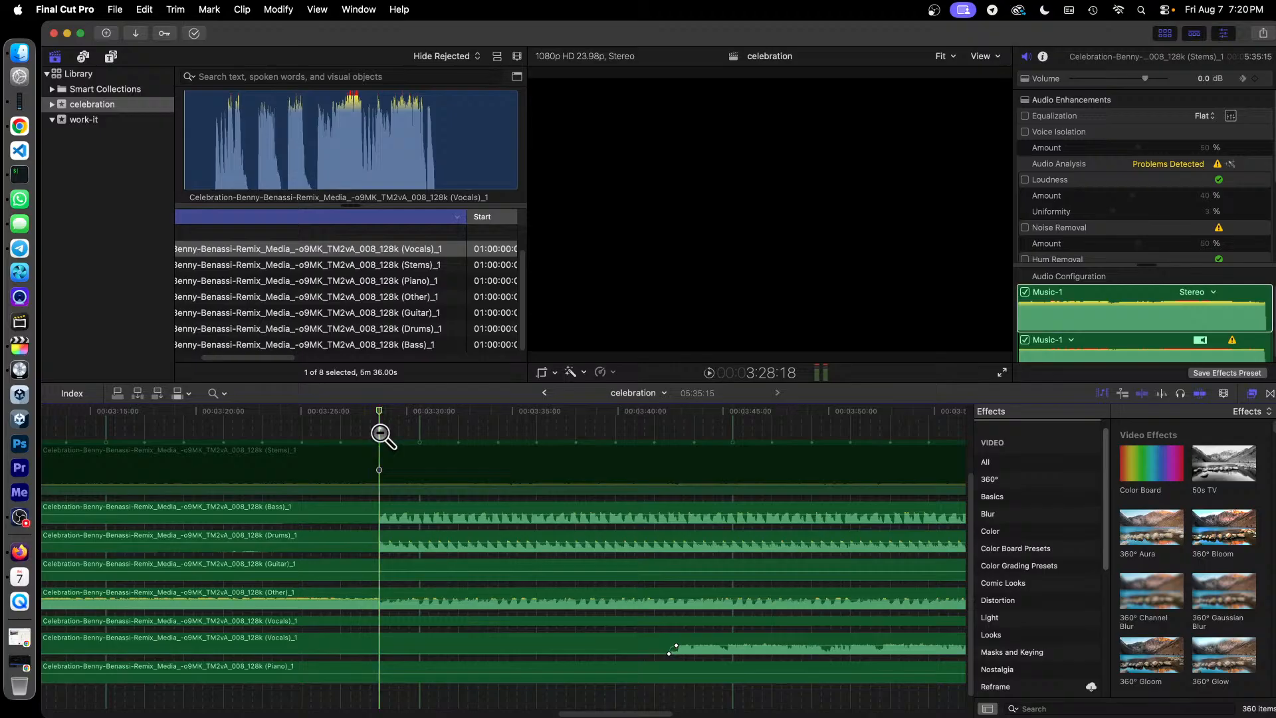
pyautogui.keyDown('alt'); pyautogui.click(380, 433); pyautogui.keyUp('alt')
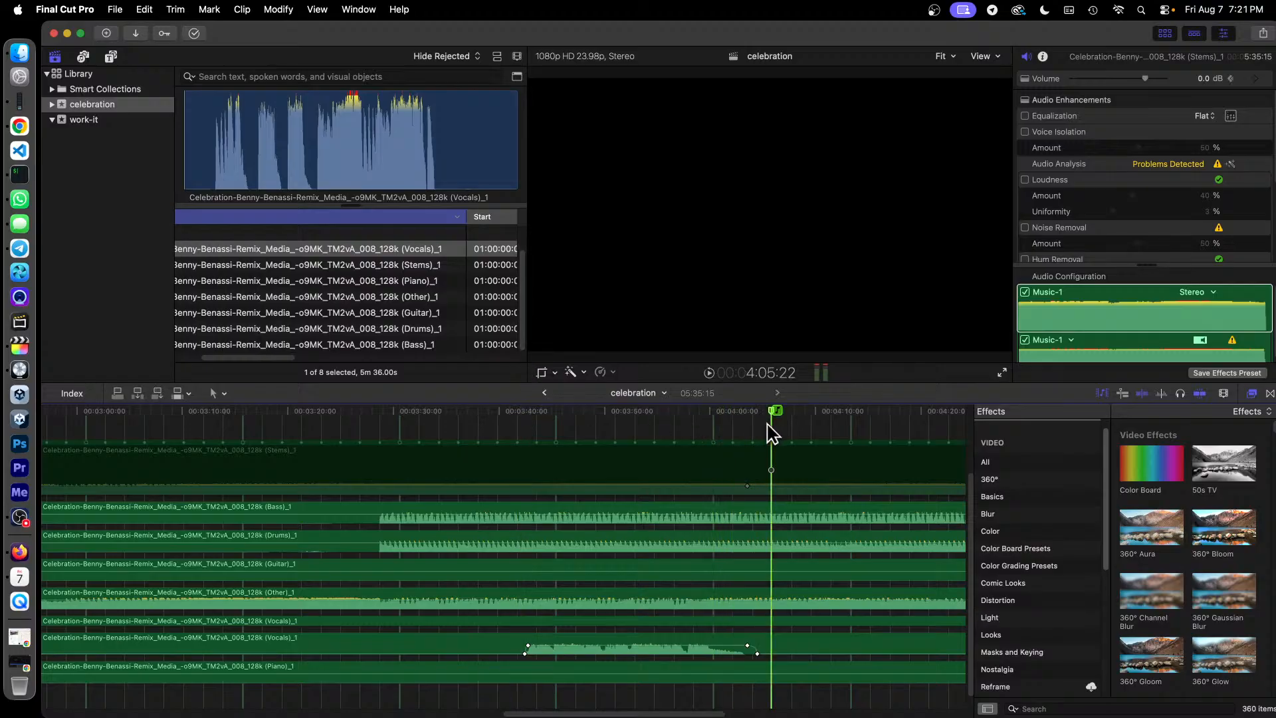
pyautogui.click(468, 436)
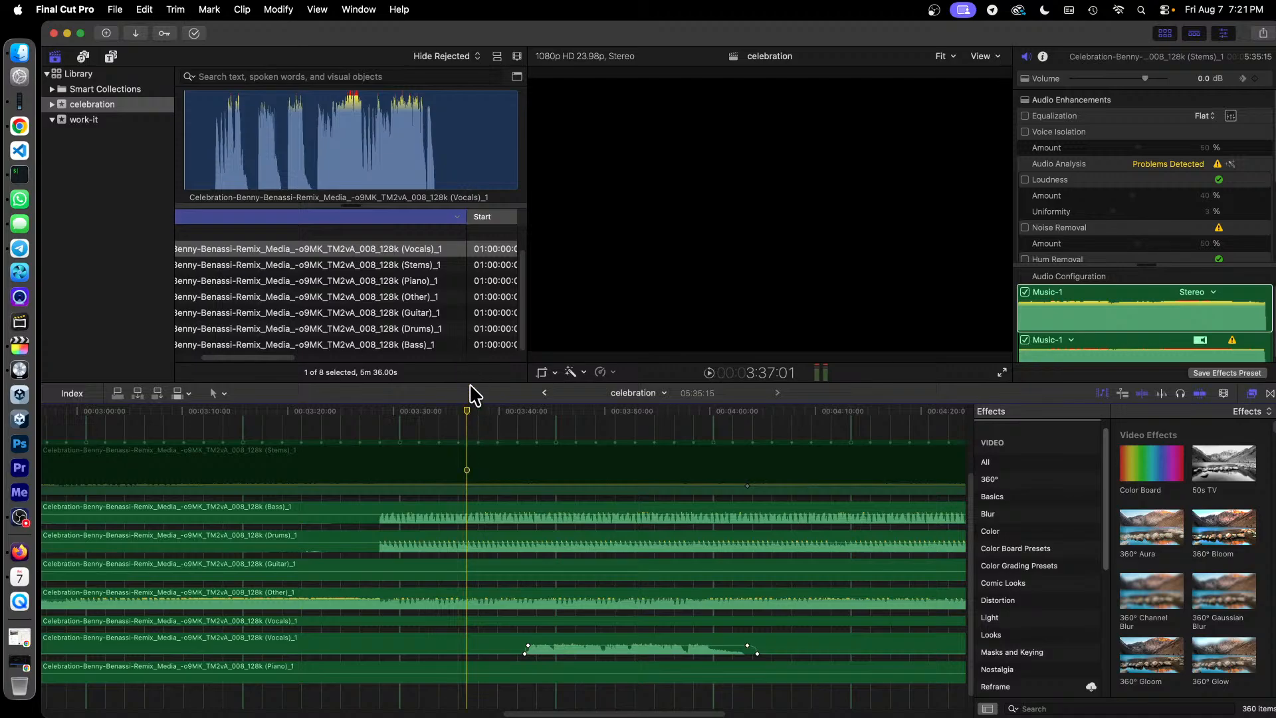
pyautogui.press('space')
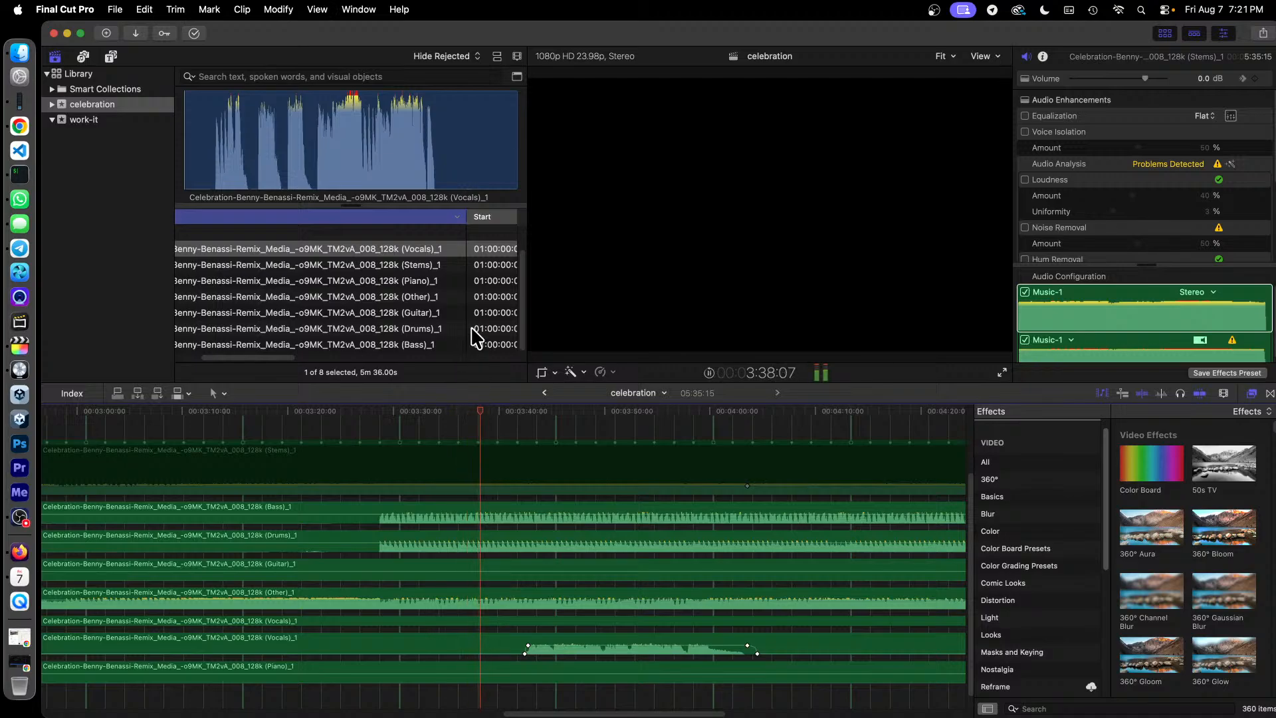
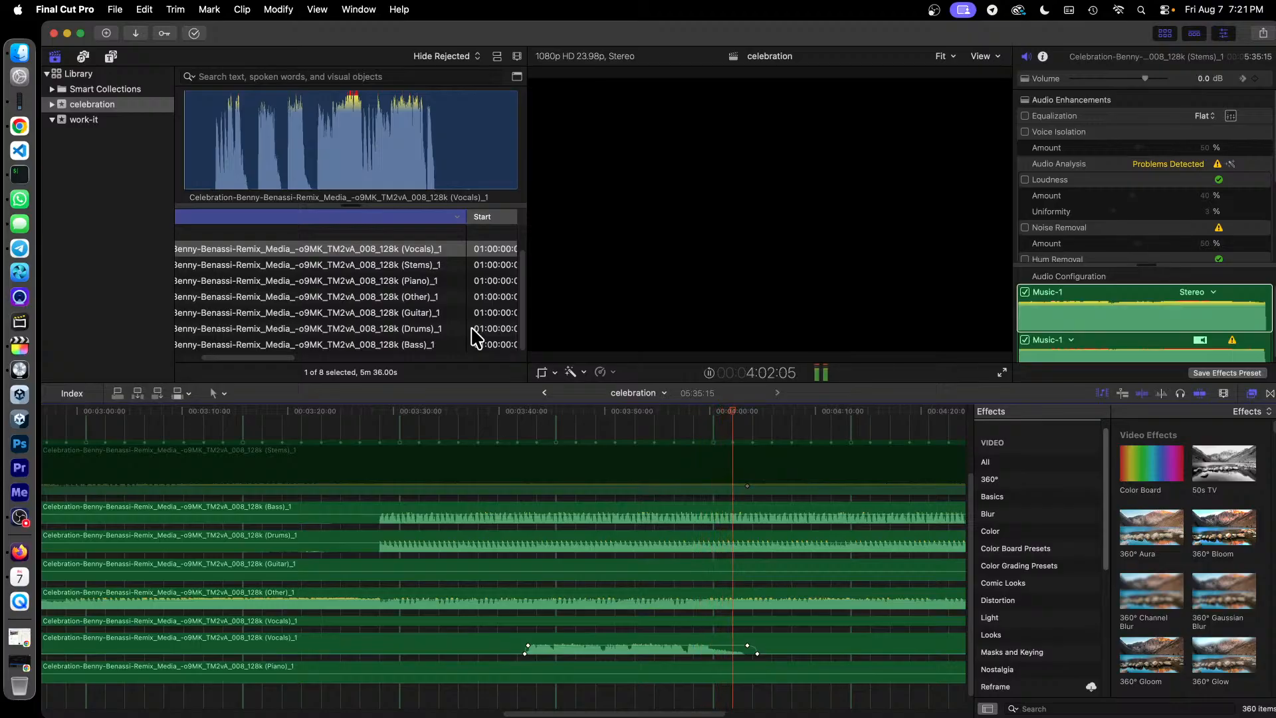
pyautogui.press('space')
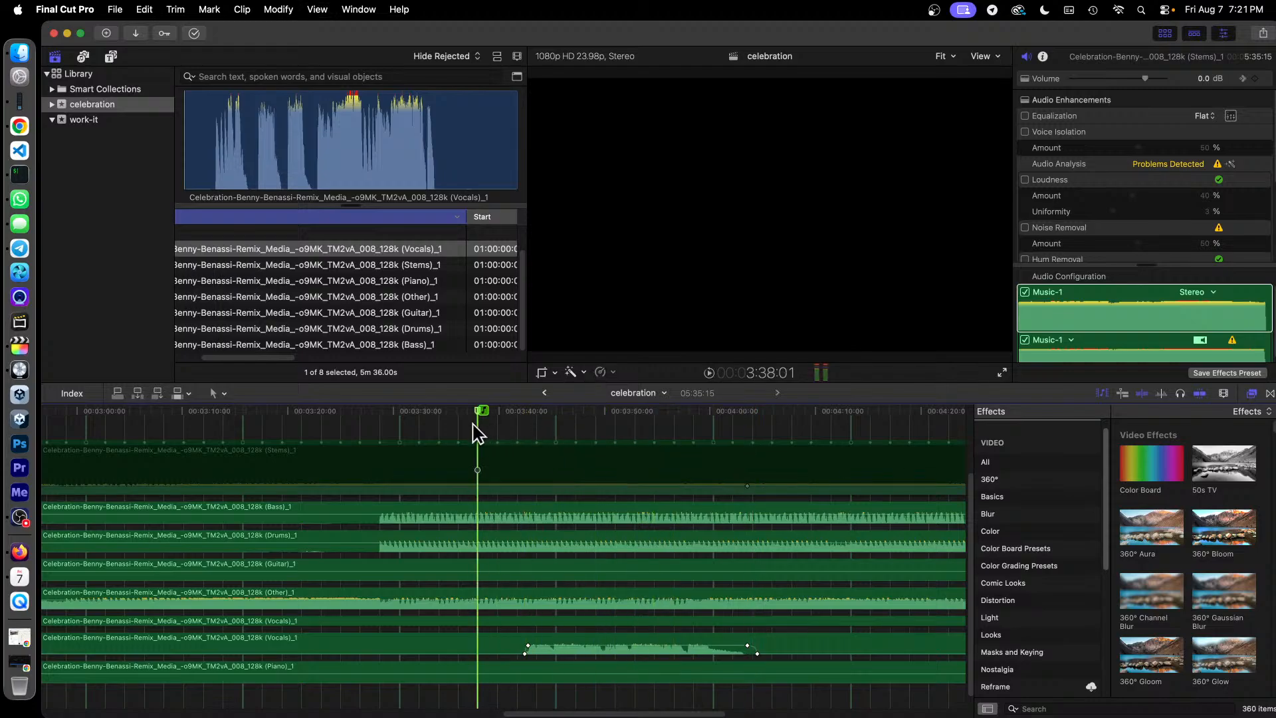
# Replay the Vocals entrance from about 3:38 and again from about 3:34
pyautogui.press('space')
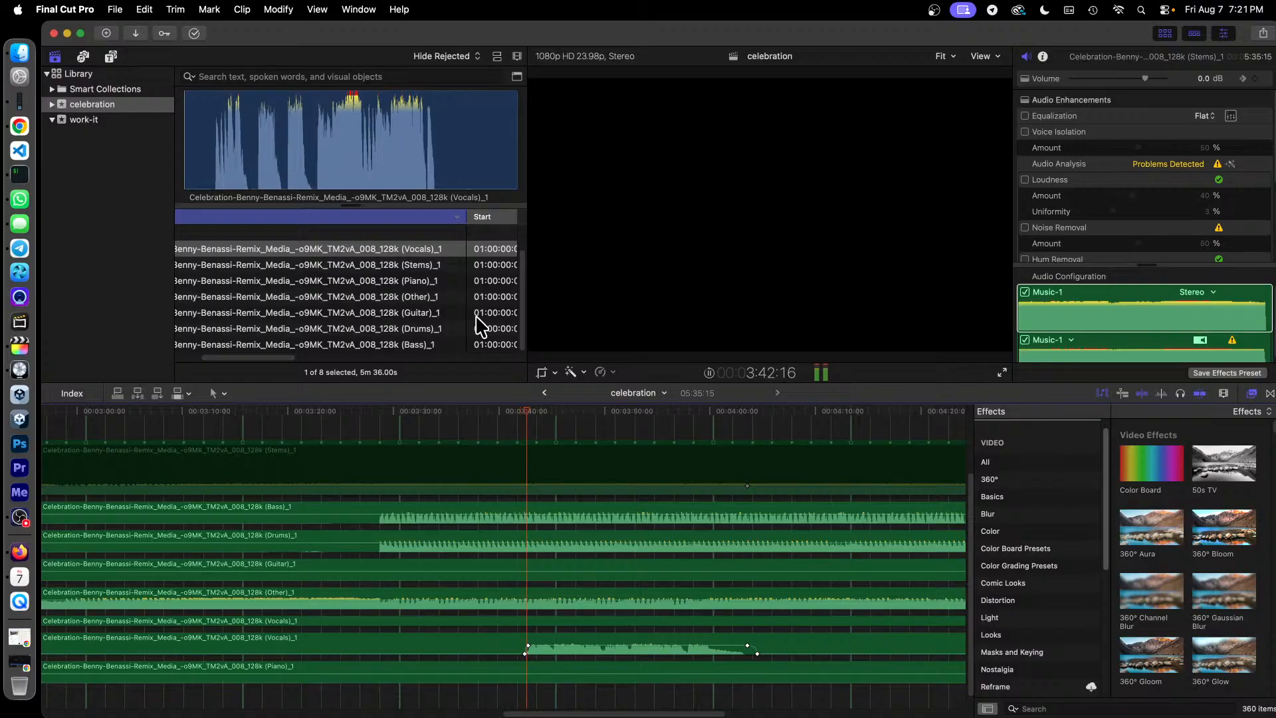
pyautogui.moveTo(478, 433); pyautogui.dragTo(443, 422)
pyautogui.press('space')
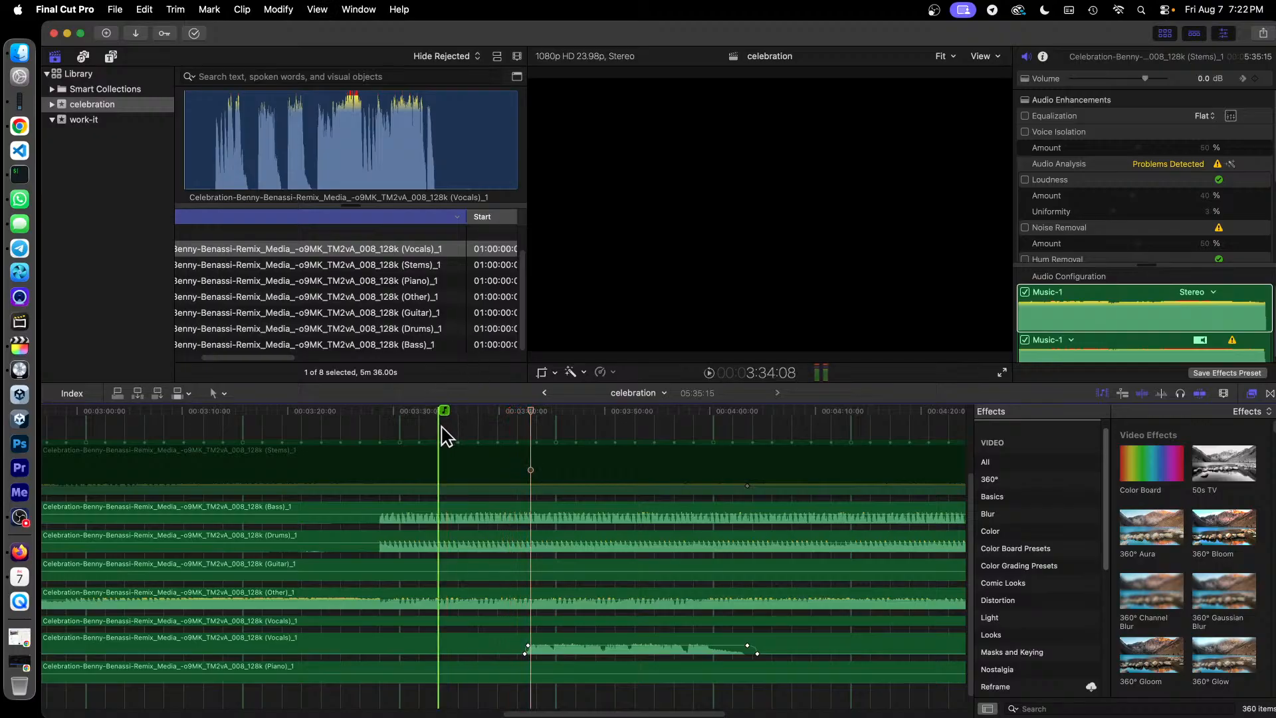
pyautogui.press('space')
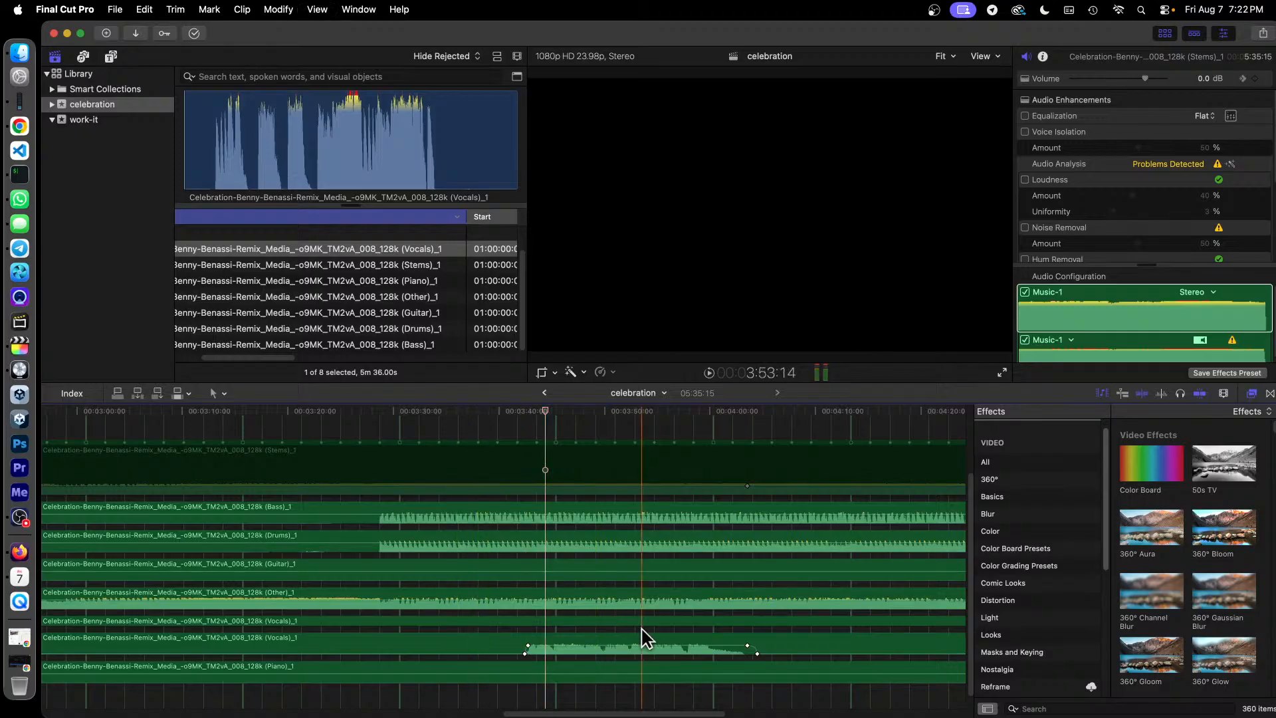
# Combine all seven stacked stem clips into a compound clip named celebration2 in the celebration event
pyautogui.scroll(-2, 636, 602)
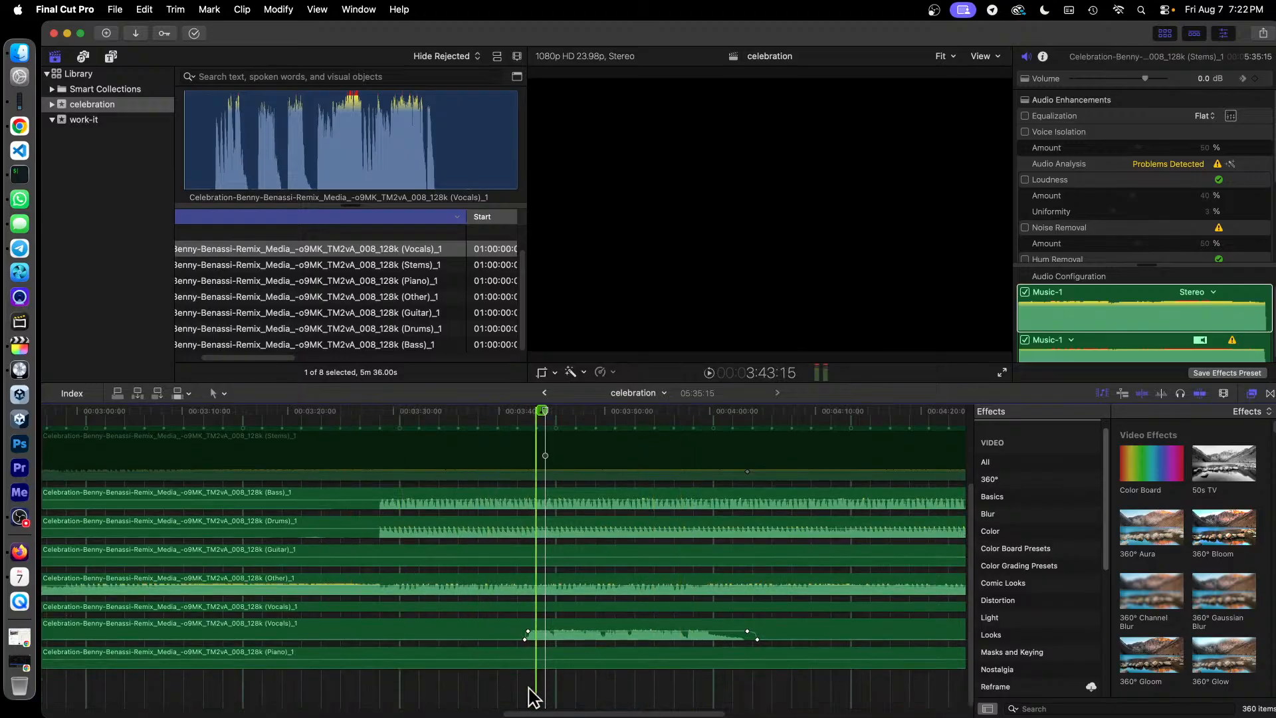
pyautogui.moveTo(455, 692); pyautogui.dragTo(512, 539)
pyautogui.rightClick(453, 558)
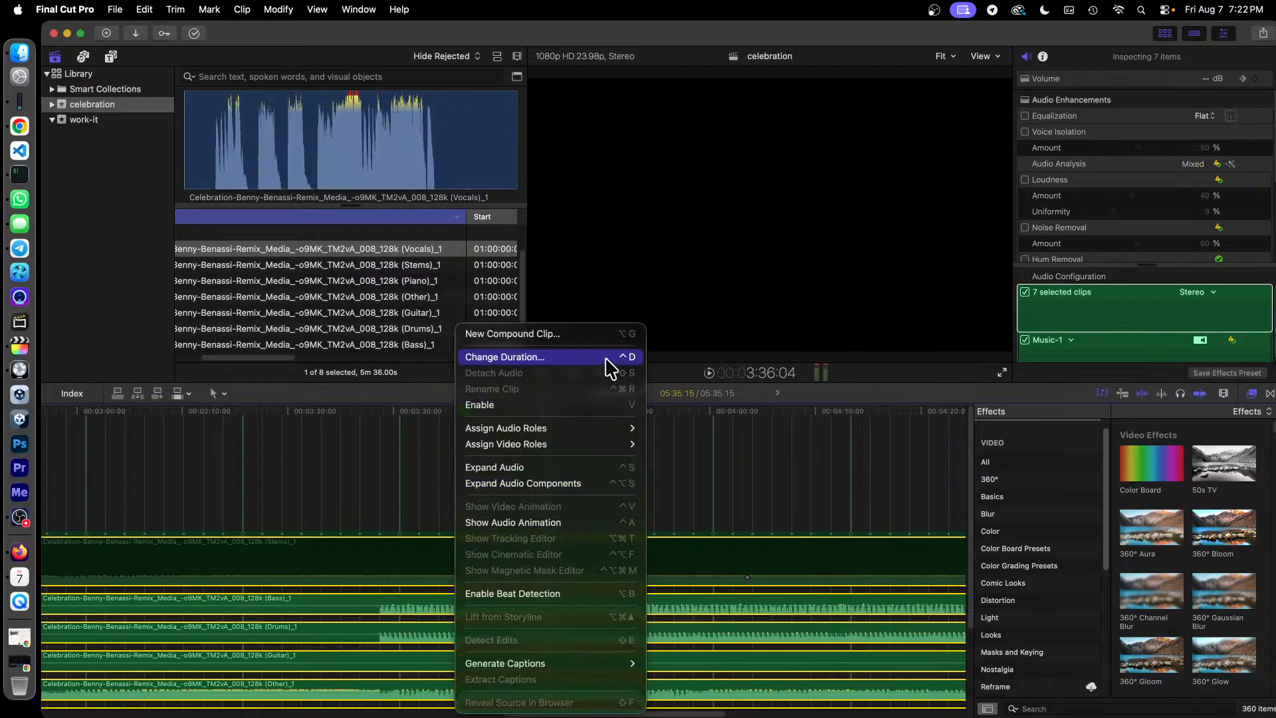
pyautogui.click(585, 335)
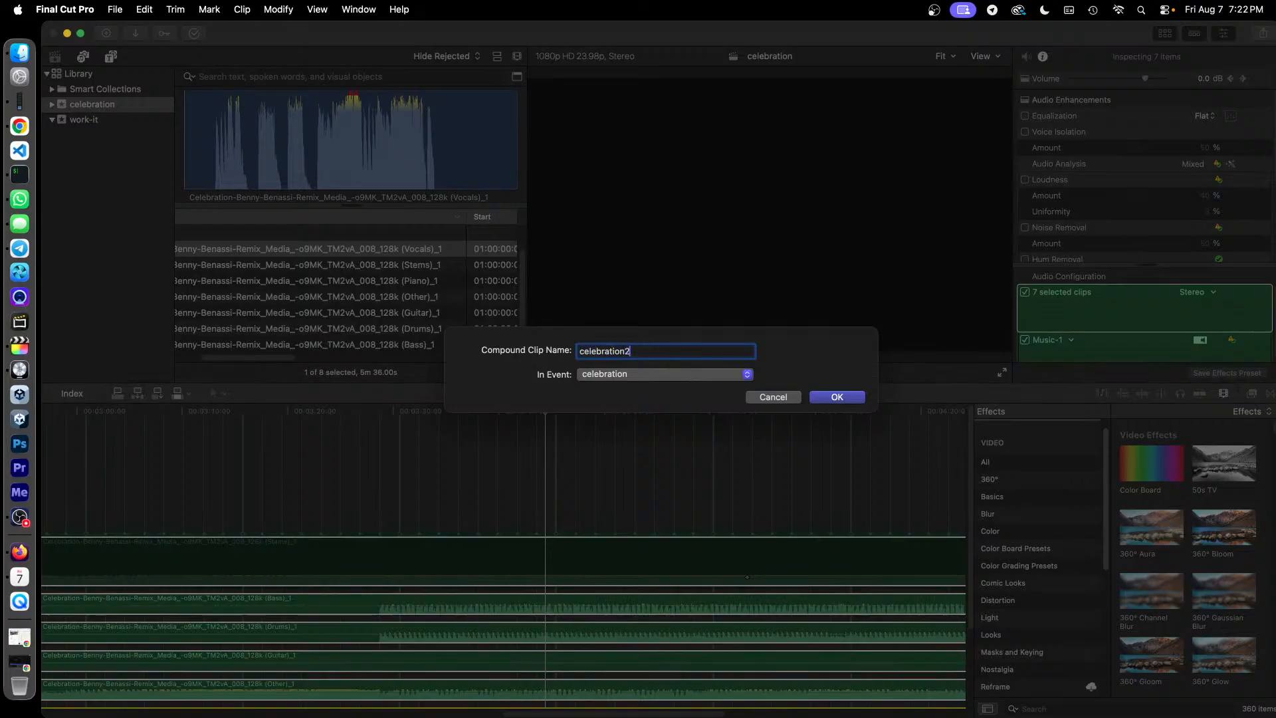
pyautogui.press('Return')
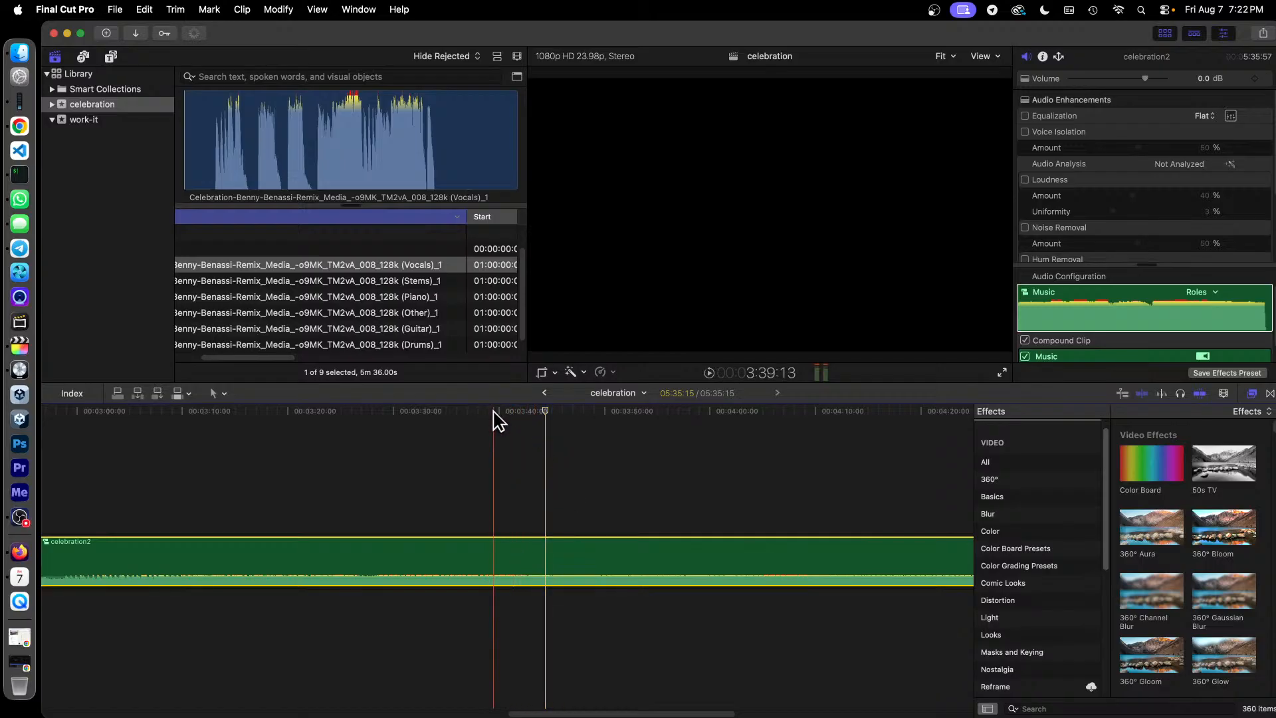
# Split the celebration2 compound clip at 3:36:01 with the Blade tool and return to the Select tool
pyautogui.moveTo(496, 412); pyautogui.dragTo(463, 430)
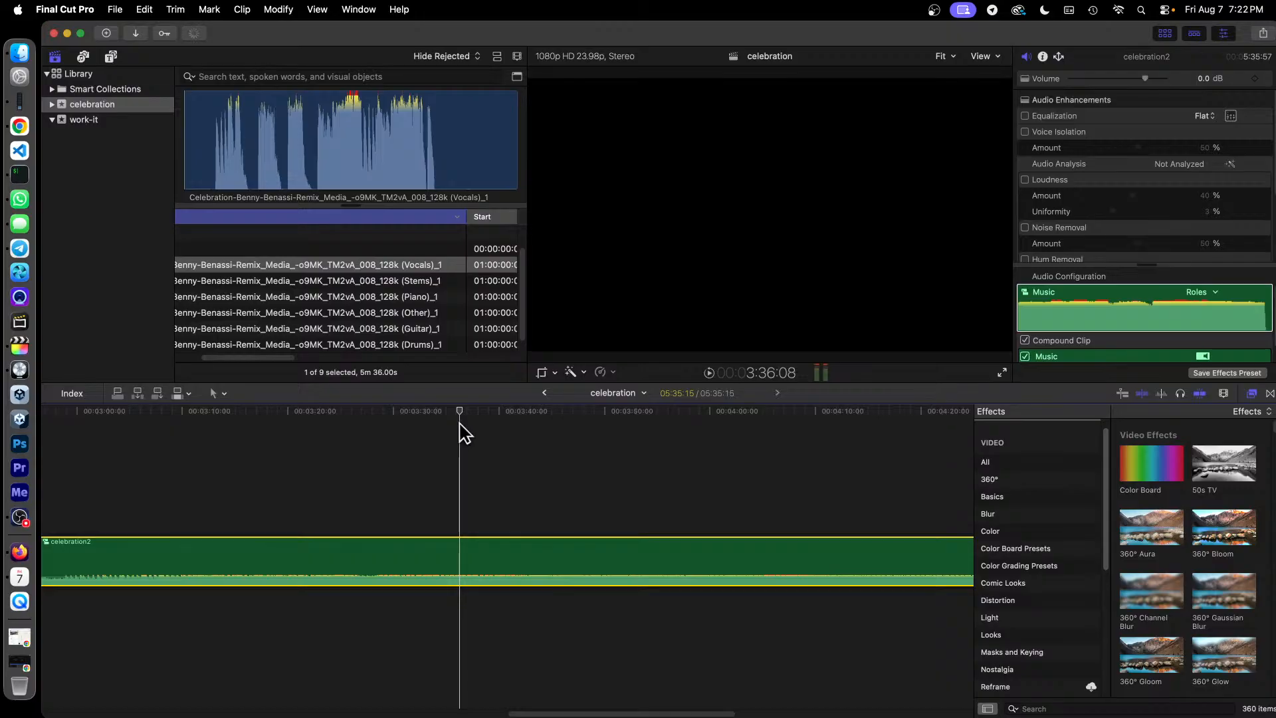
pyautogui.moveTo(463, 434); pyautogui.dragTo(461, 436)
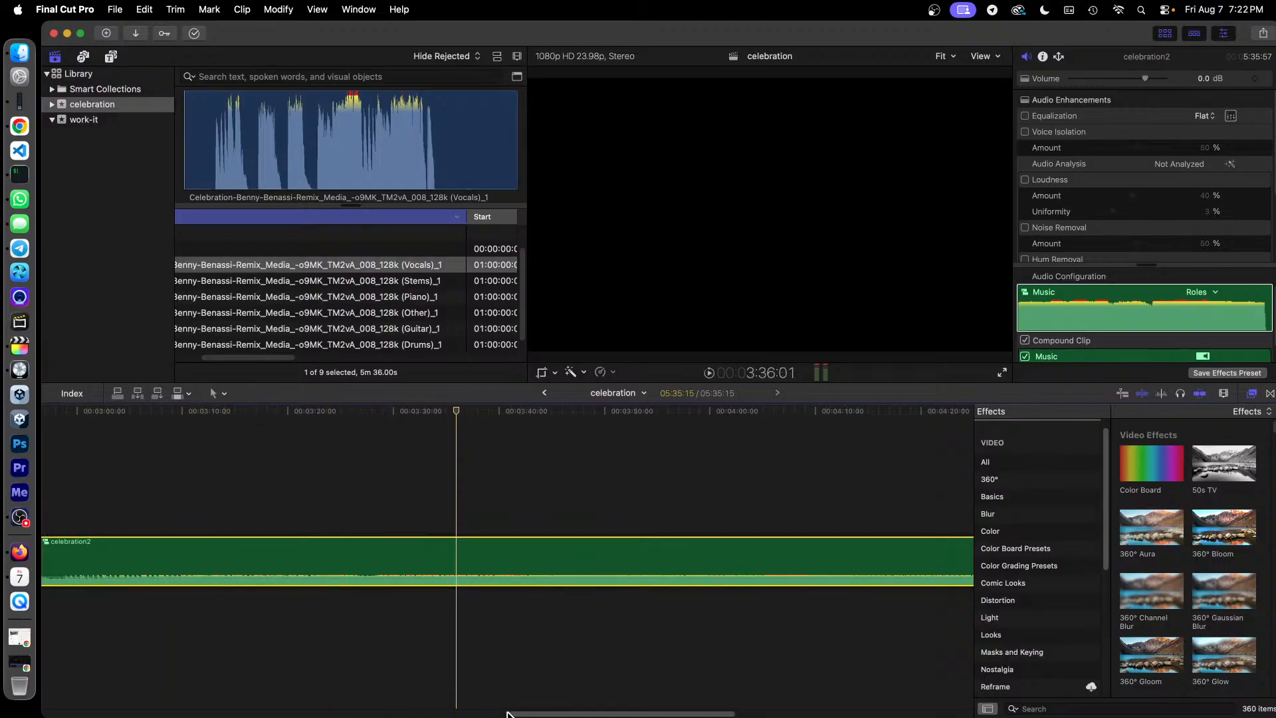
pyautogui.moveTo(562, 714); pyautogui.dragTo(523, 715)
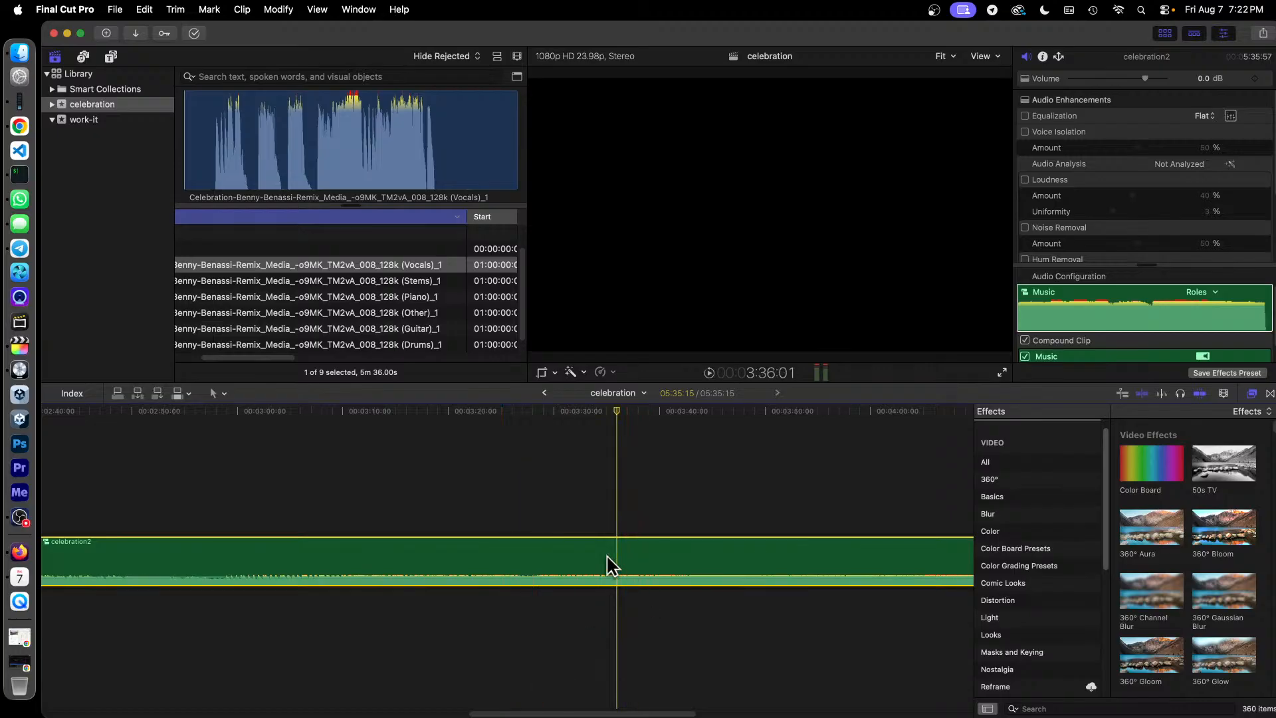
pyautogui.click(224, 394)
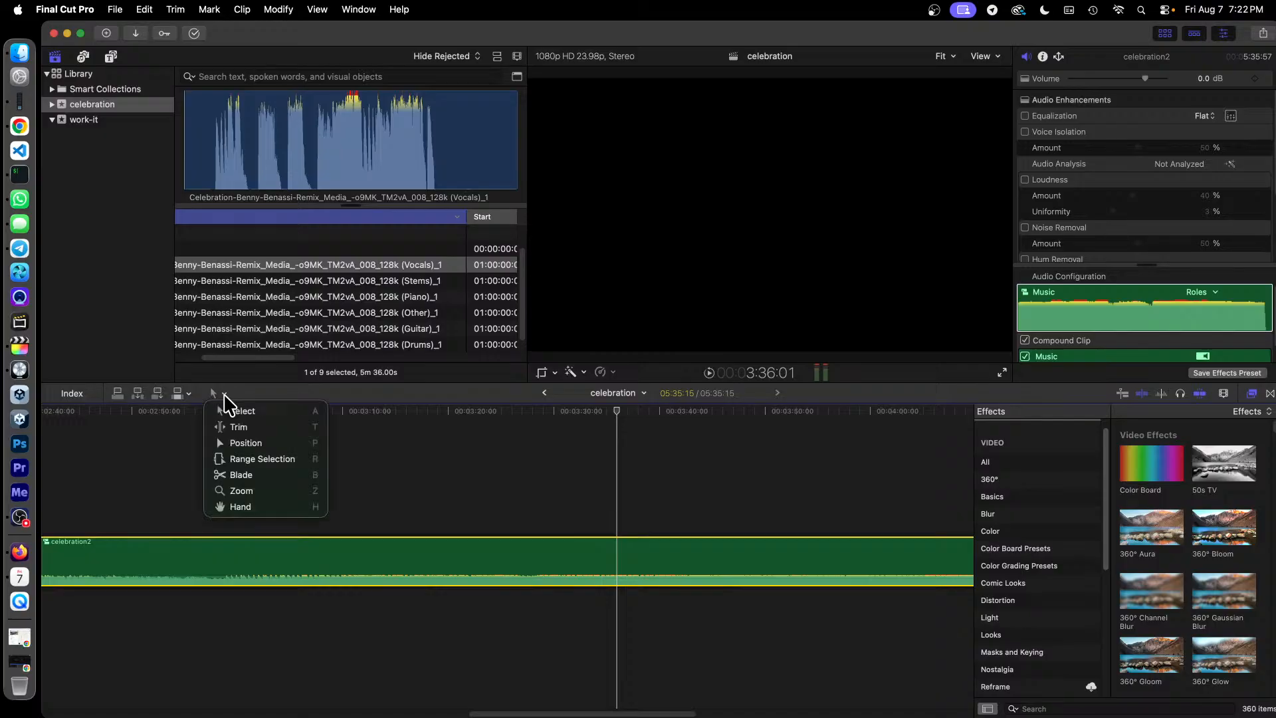
pyautogui.click(255, 474)
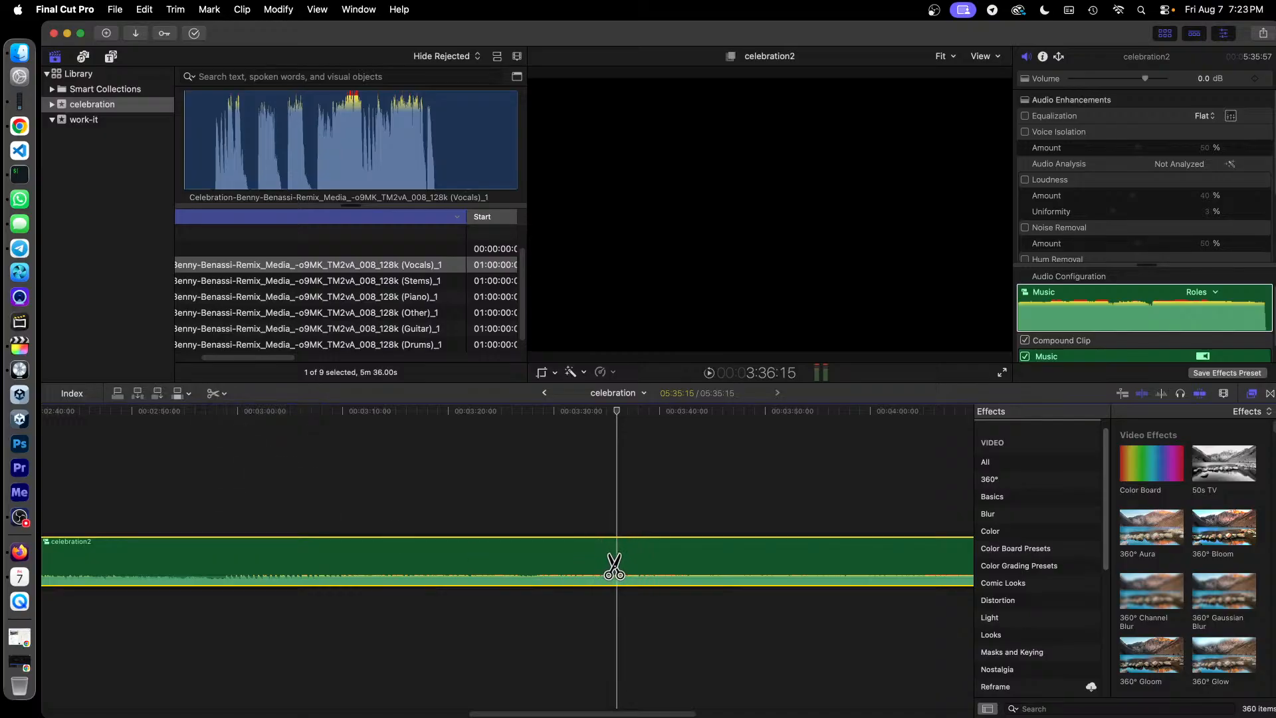
pyautogui.click(616, 564)
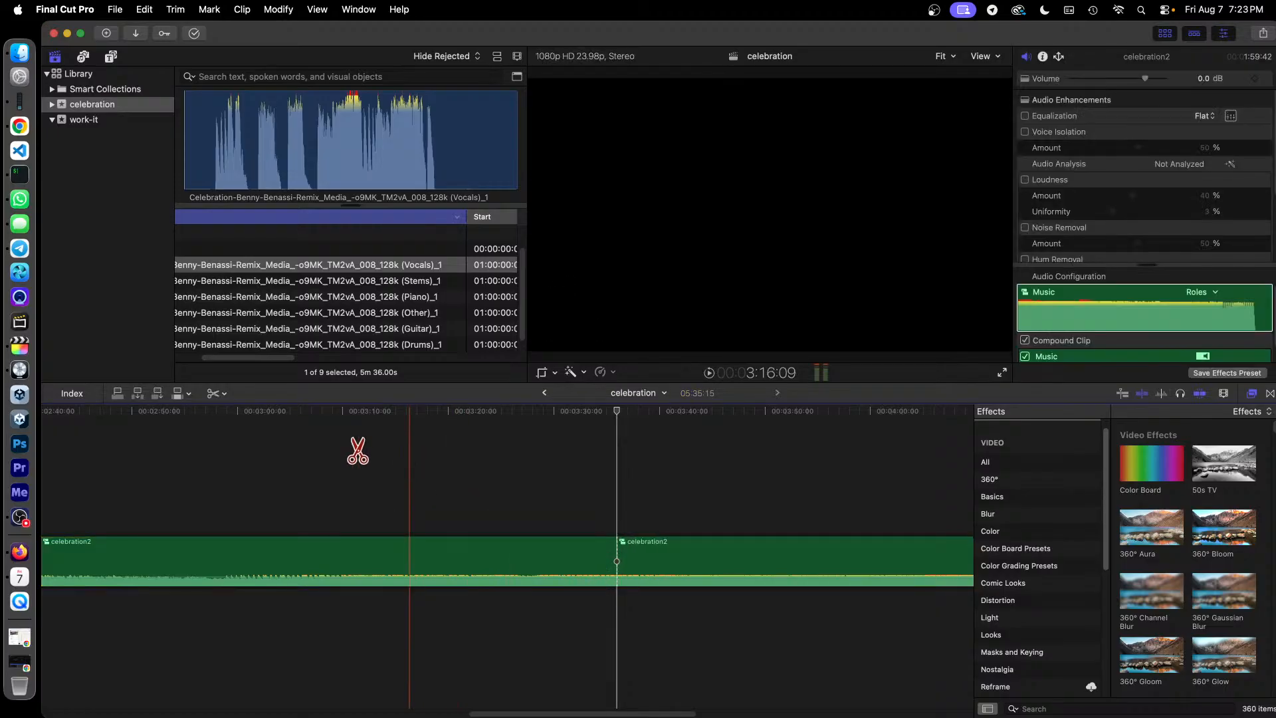
pyautogui.press('a')
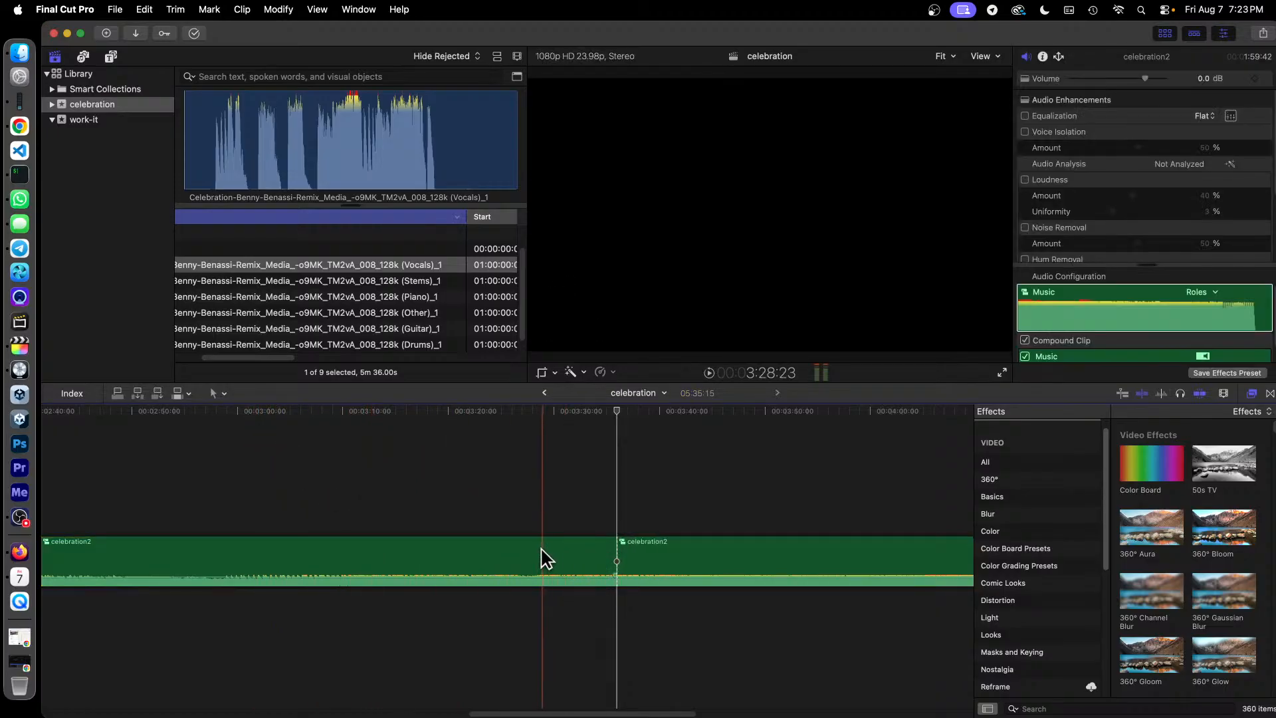
# Delete the part of celebration2 before the cut and try to remove the gap left in its place
pyautogui.click(542, 551)
pyautogui.press('Delete')
pyautogui.click(477, 554)
pyautogui.press('Delete')
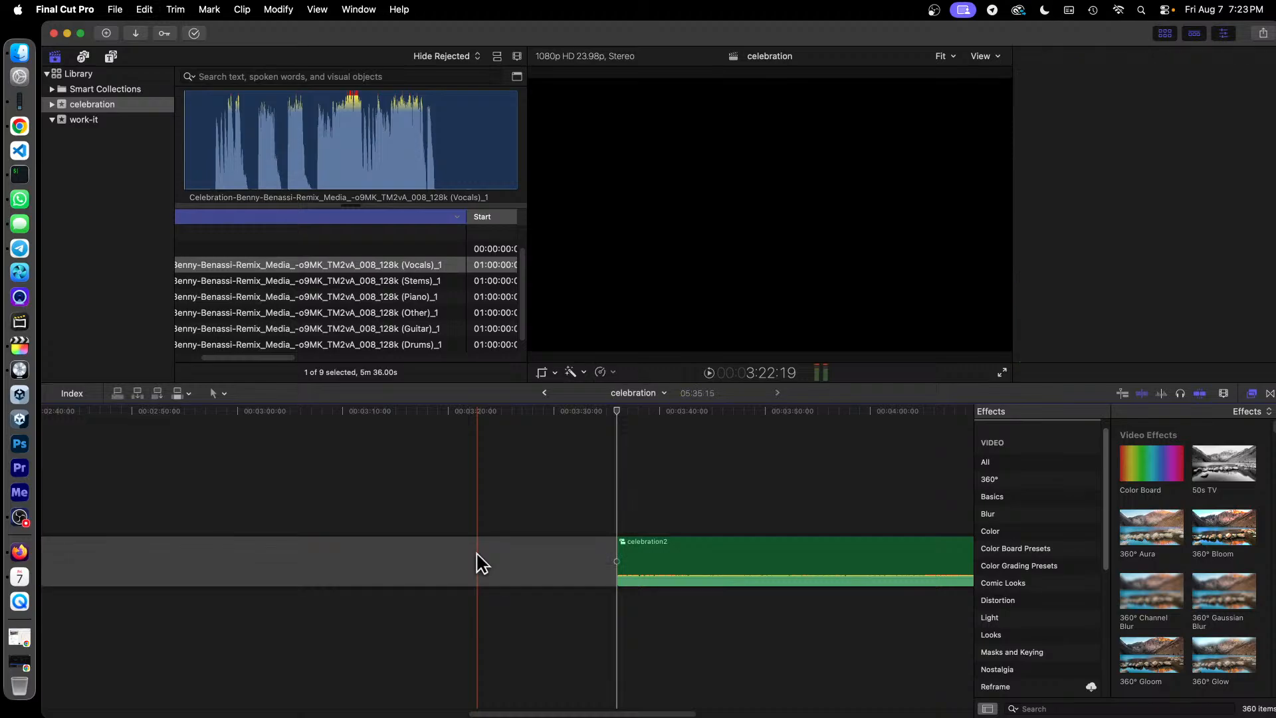
pyautogui.click(484, 566)
pyautogui.press('Delete')
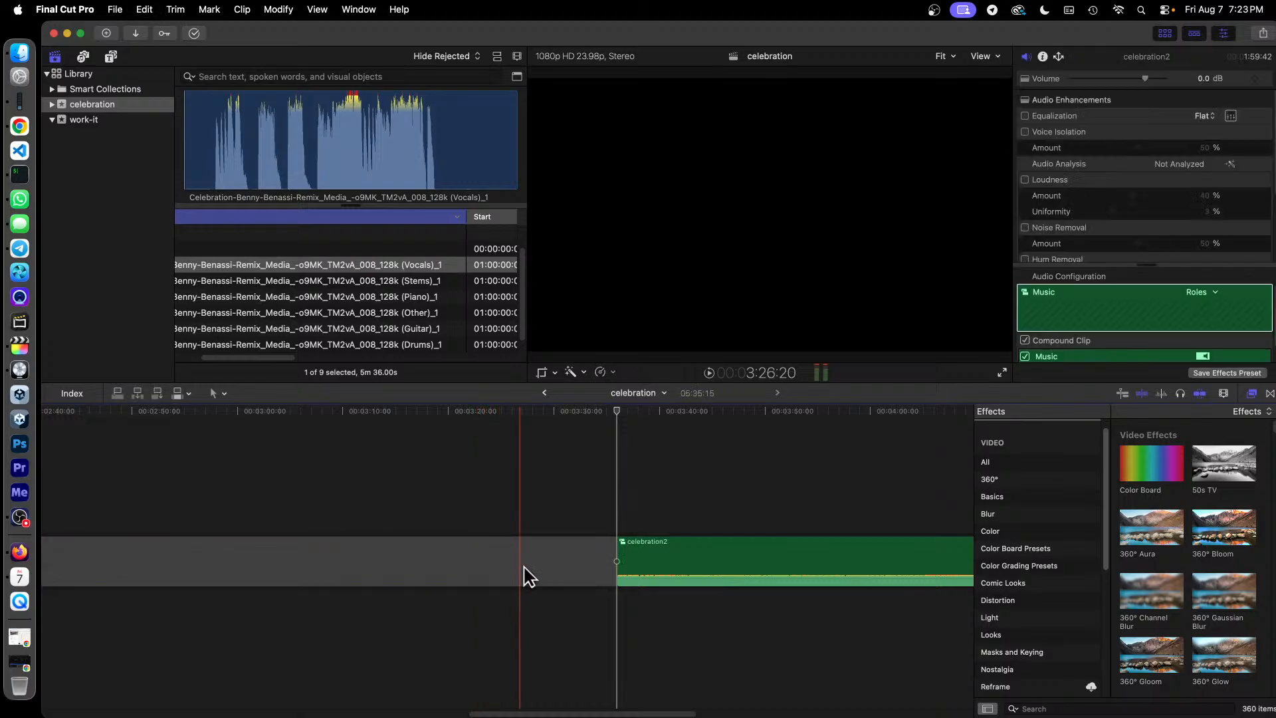
pyautogui.moveTo(618, 551); pyautogui.dragTo(8, 571)
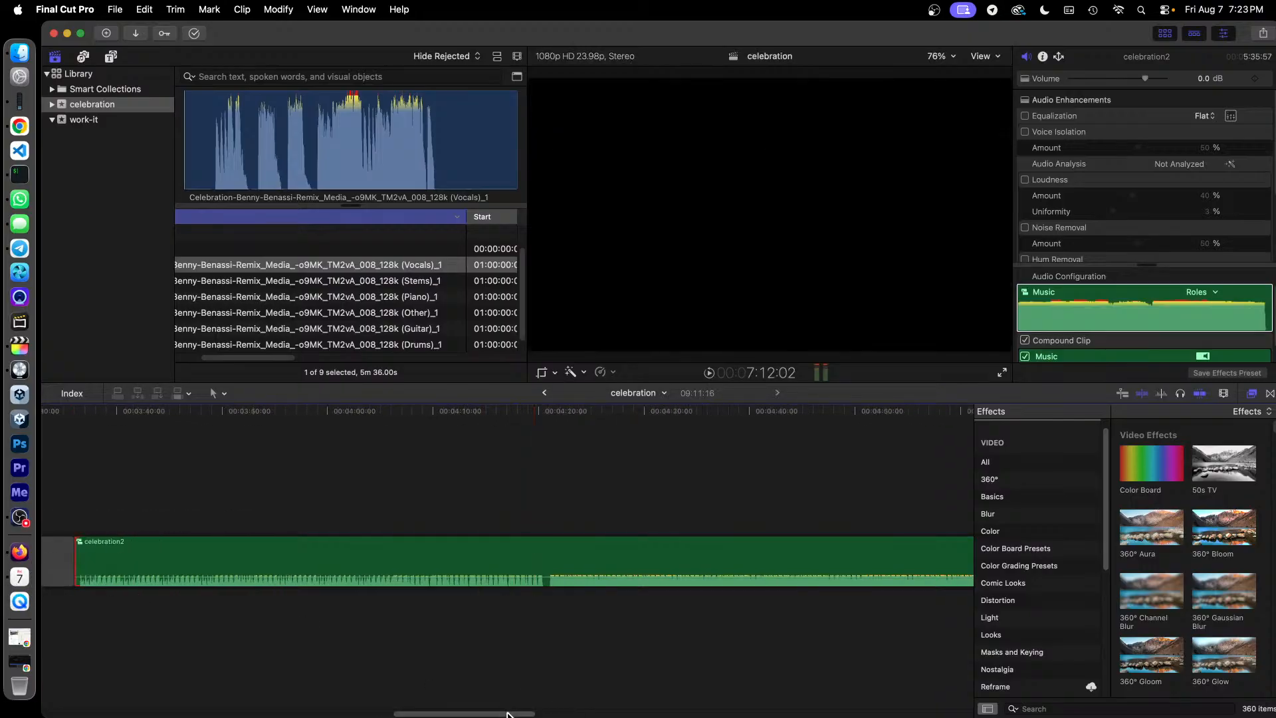
pyautogui.moveTo(506, 714); pyautogui.dragTo(398, 709)
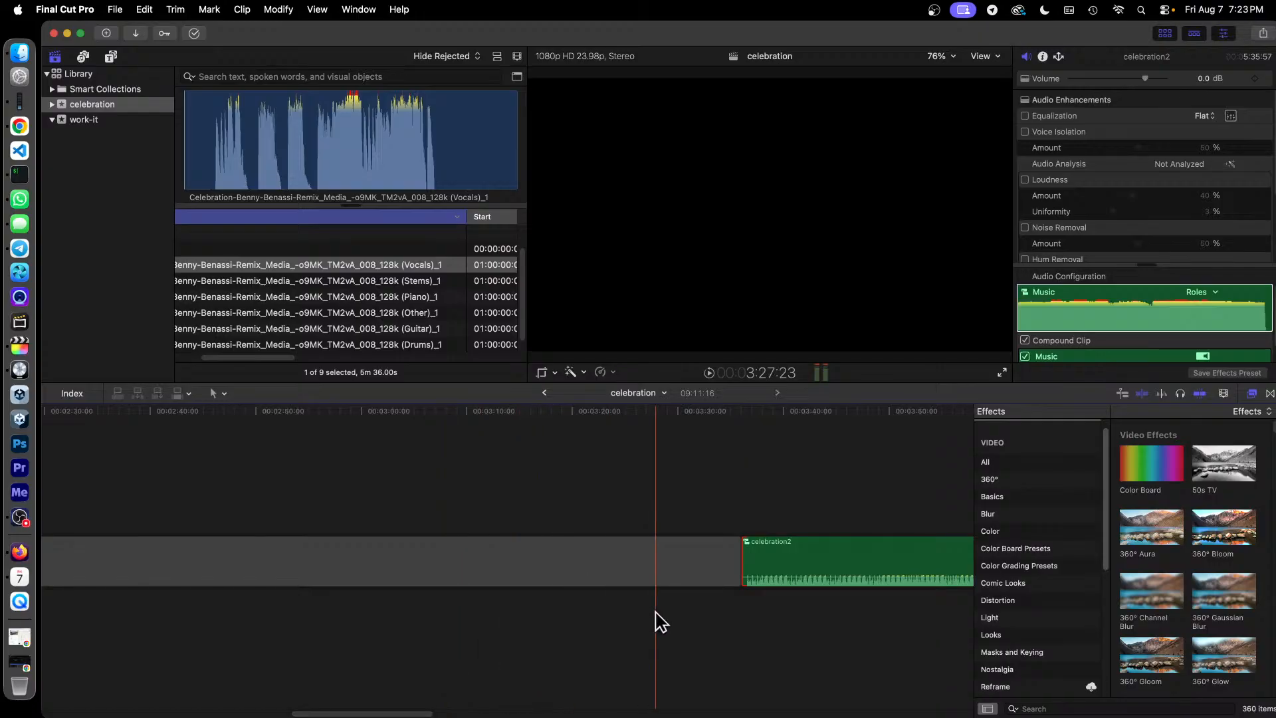
pyautogui.press('super+z')
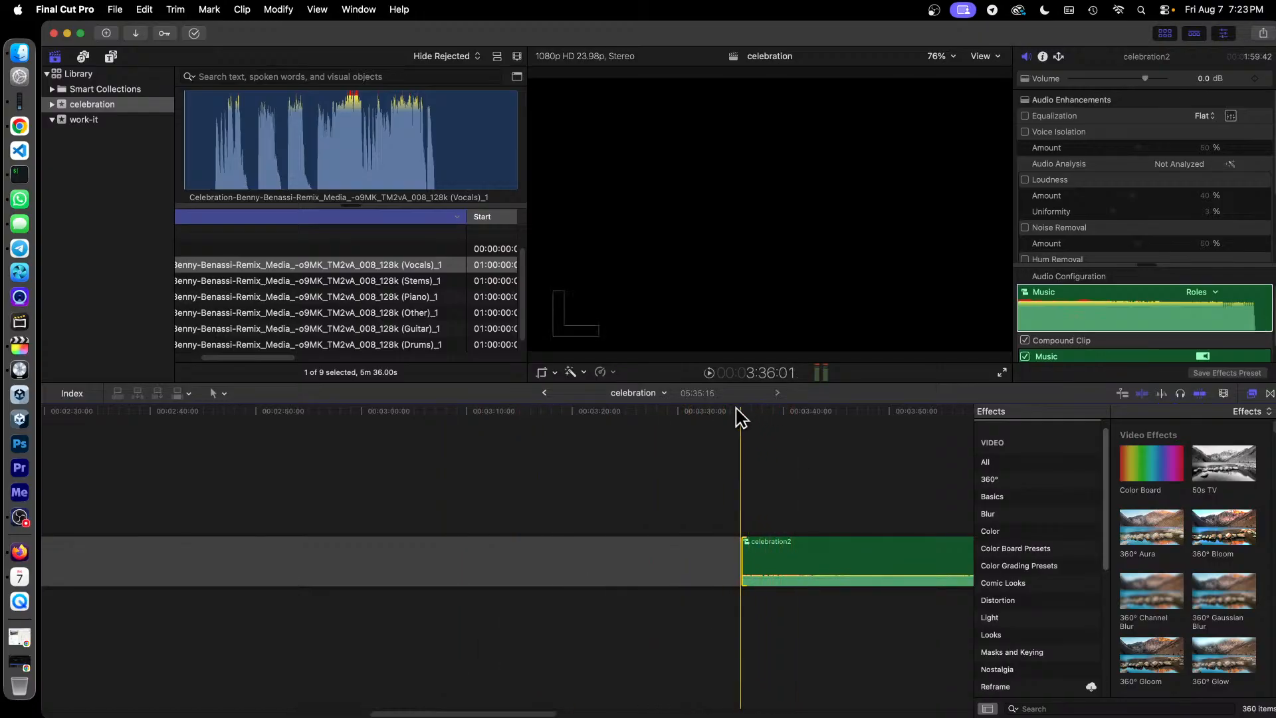
# Play celebration2 from the cut at 3:36:01 and try to close the gap before it by shortening the gap from its end
pyautogui.press('space')
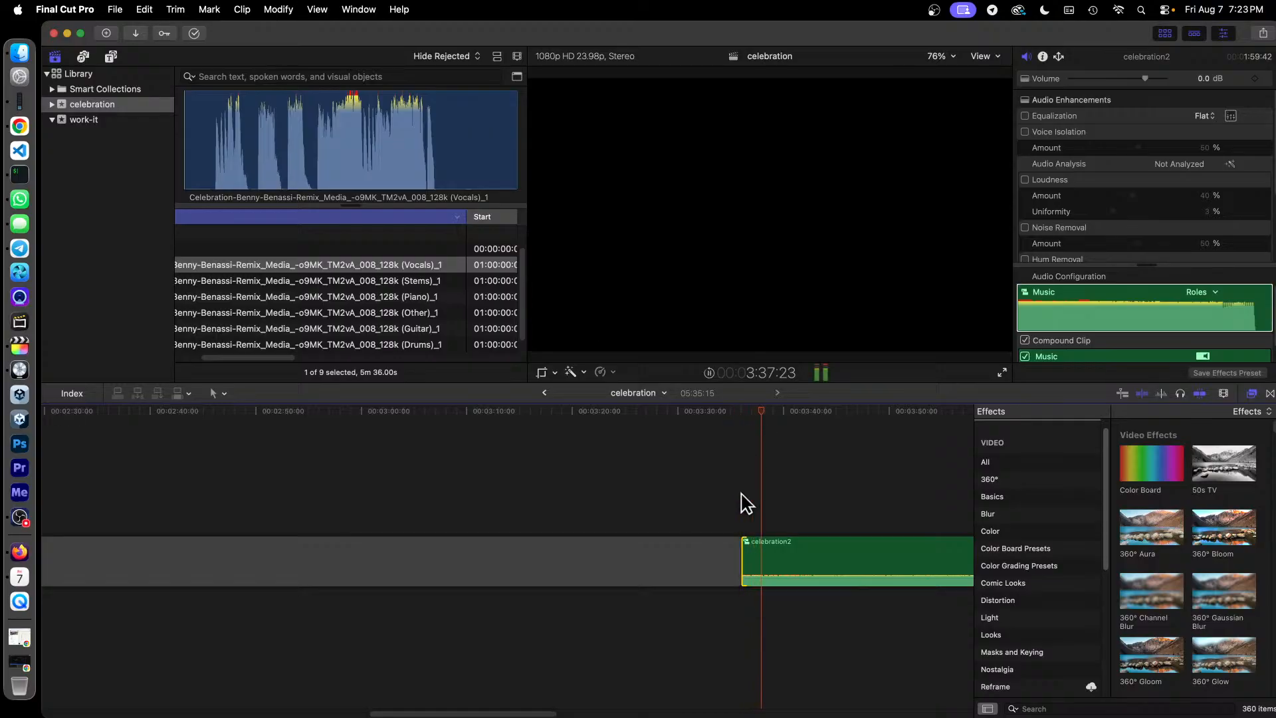
pyautogui.press('space')
pyautogui.click(667, 580)
pyautogui.moveTo(736, 562); pyautogui.dragTo(93, 570)
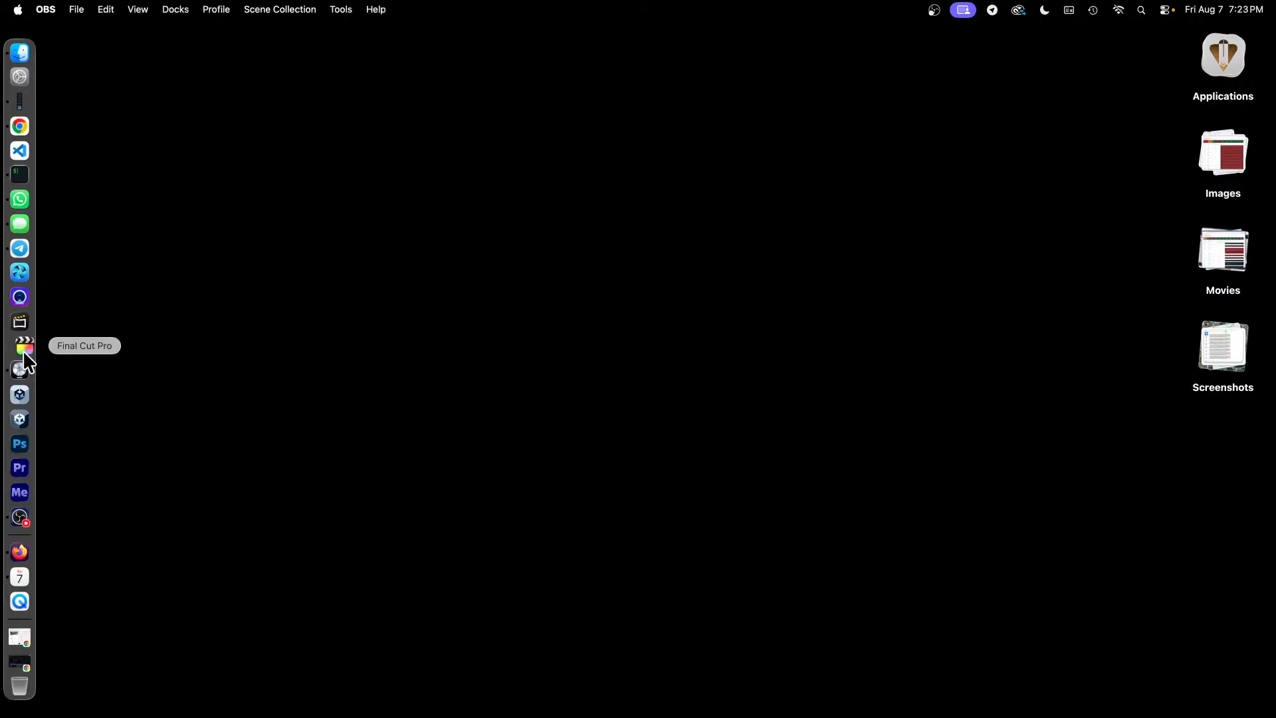
# Relaunch Final Cut Pro and select the celebration event in the library
pyautogui.click(25, 355)
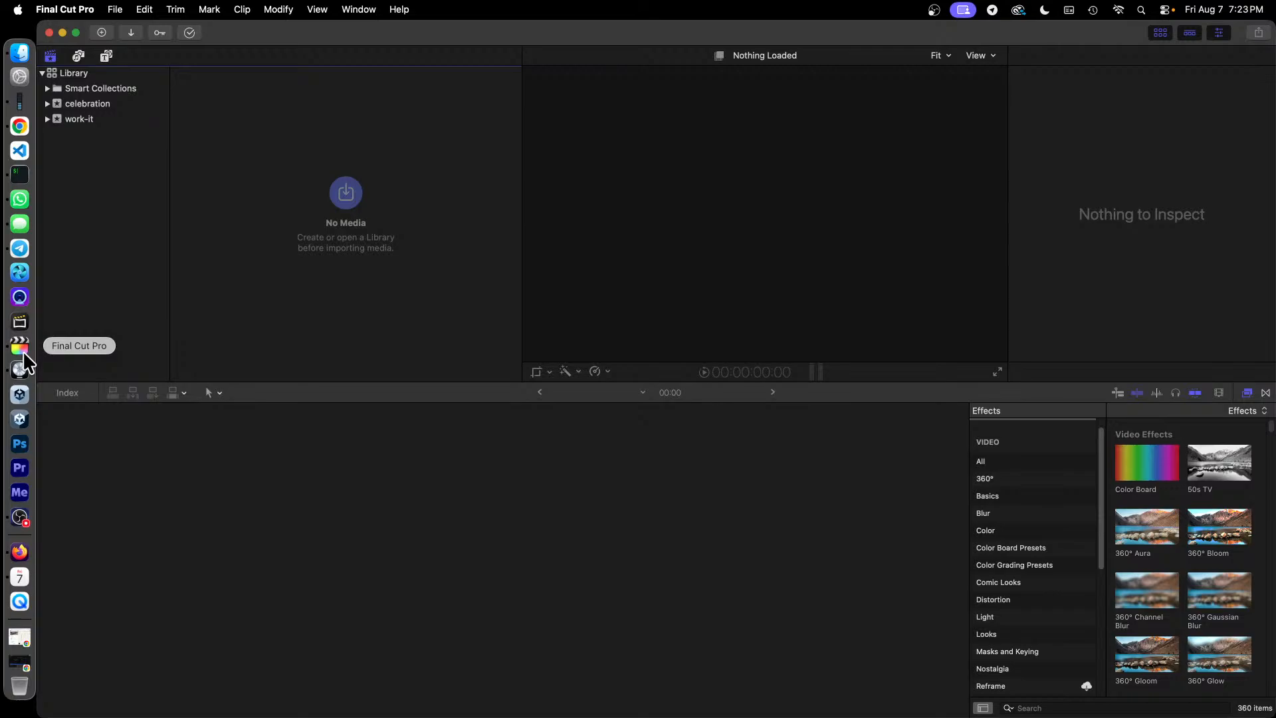
pyautogui.click(108, 106)
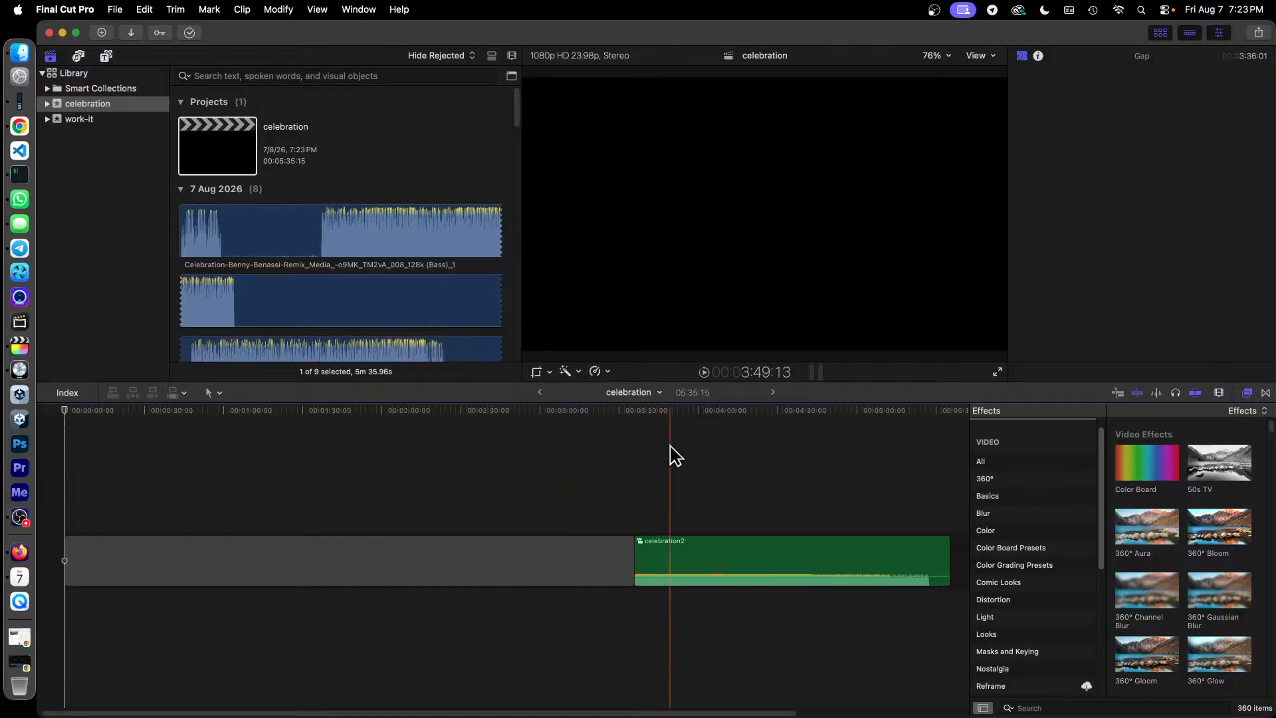
# Try to delete the empty gap before the celebration2 clip
pyautogui.click(561, 569)
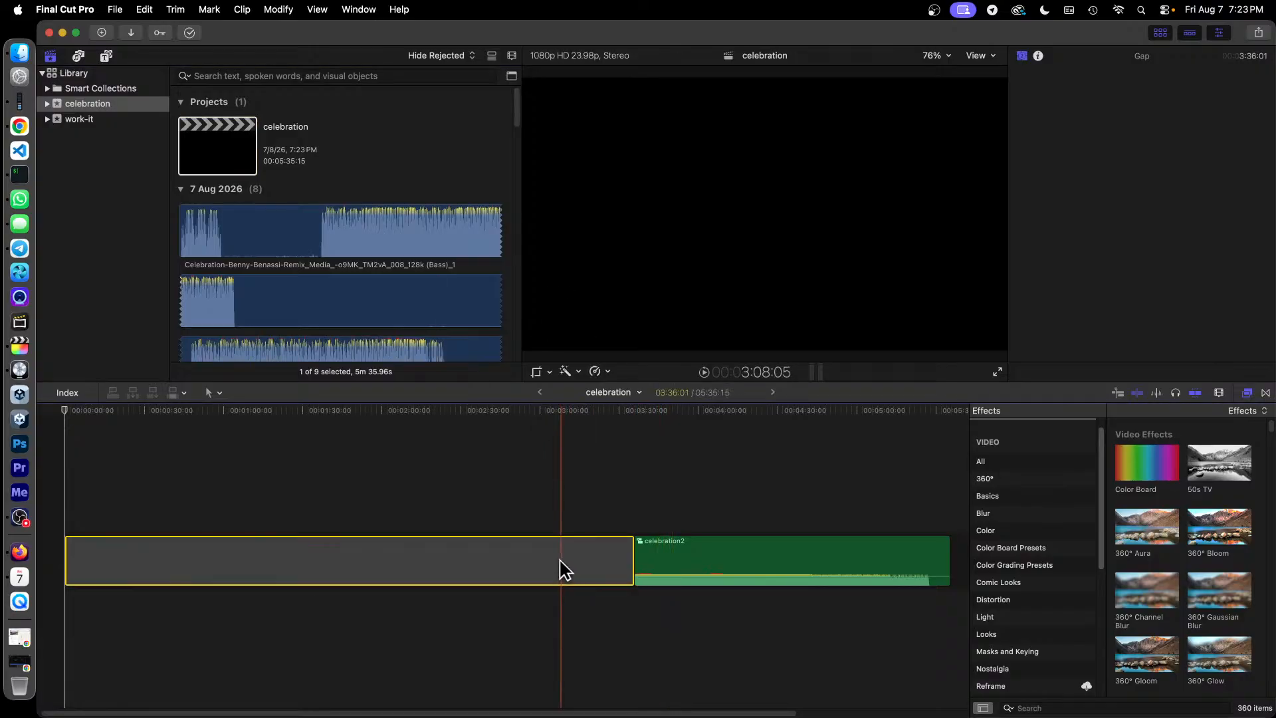
pyautogui.rightClick(555, 570)
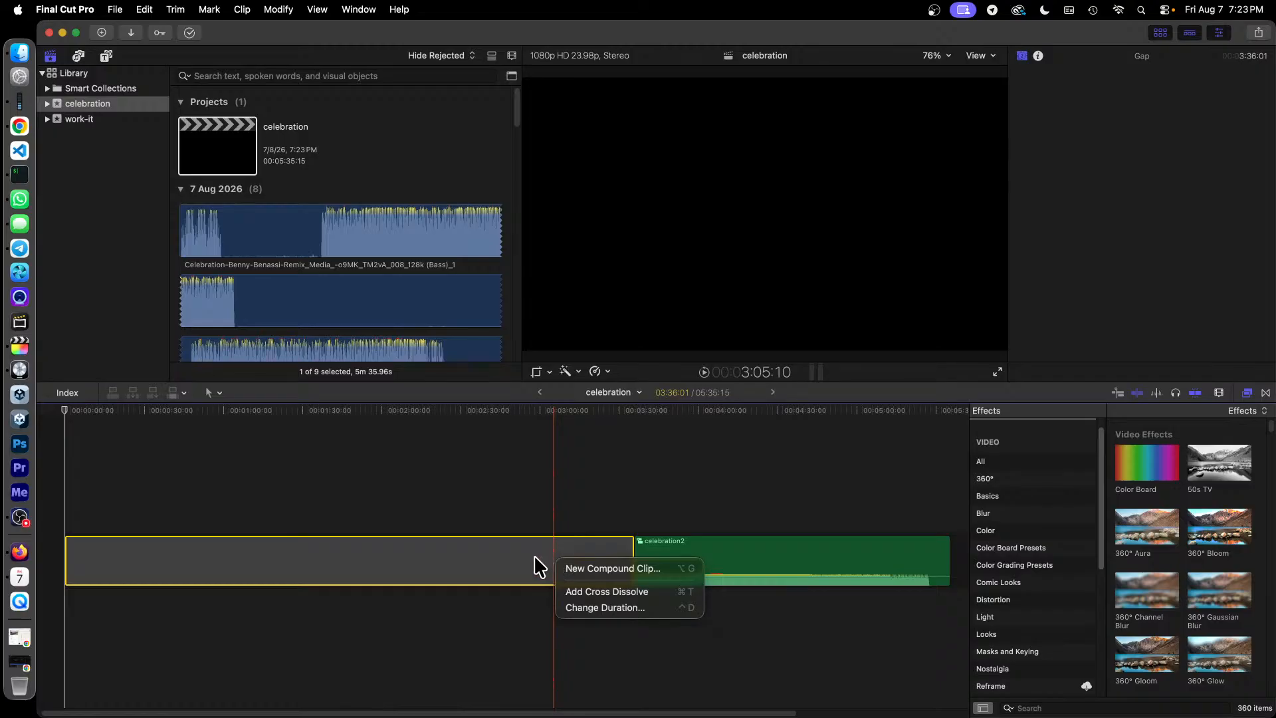
pyautogui.click(531, 554)
pyautogui.press('Delete')
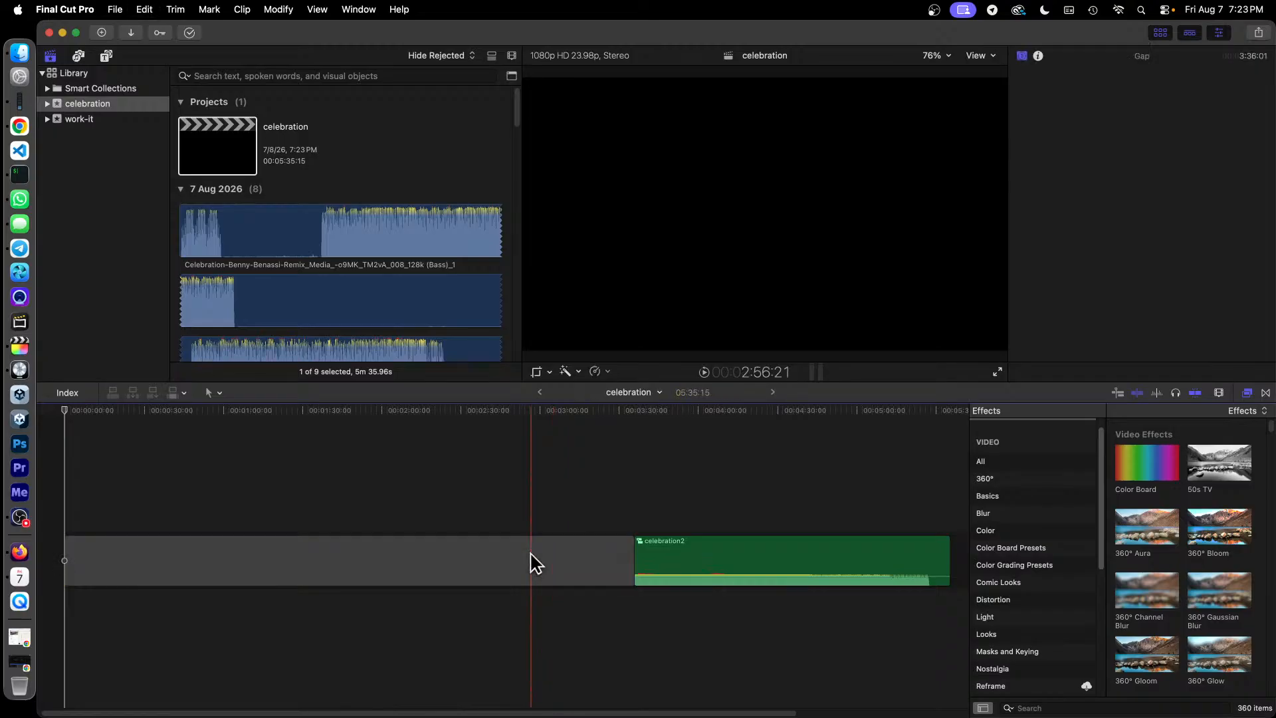
pyautogui.click(475, 556)
pyautogui.press('Delete')
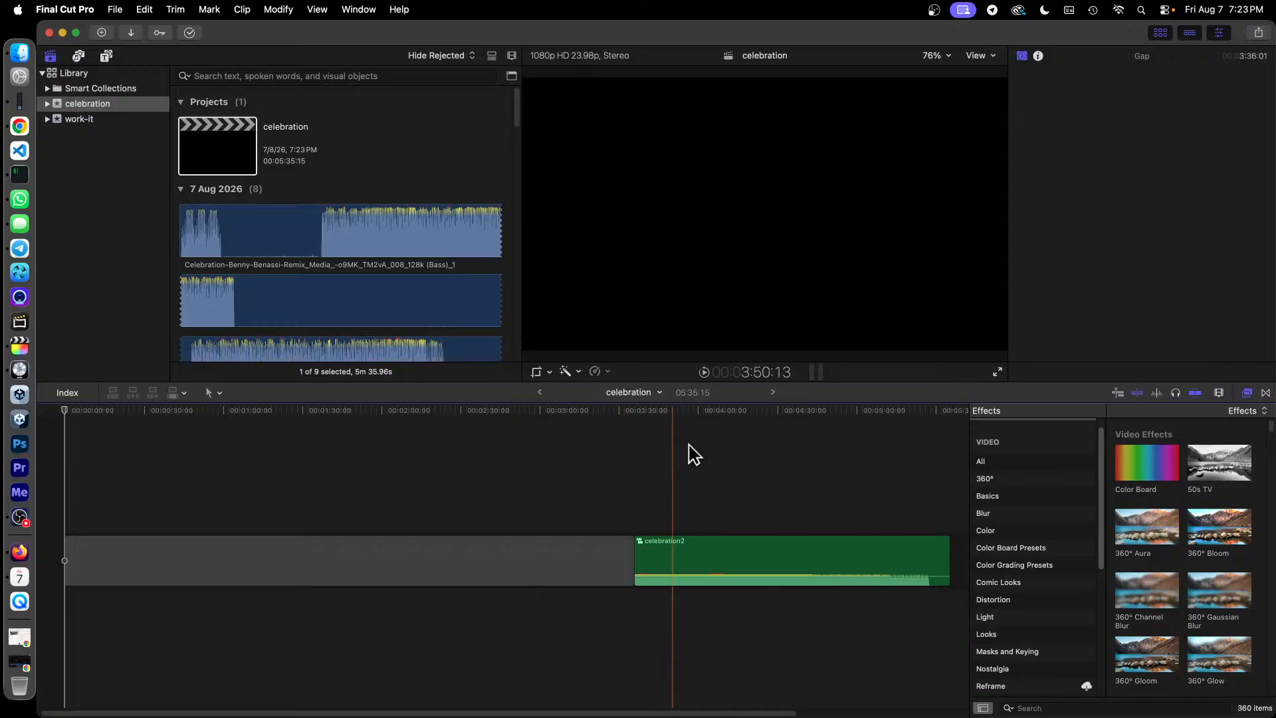
# Play the opening seconds of celebration2 from where the gap ends
pyautogui.press('space')
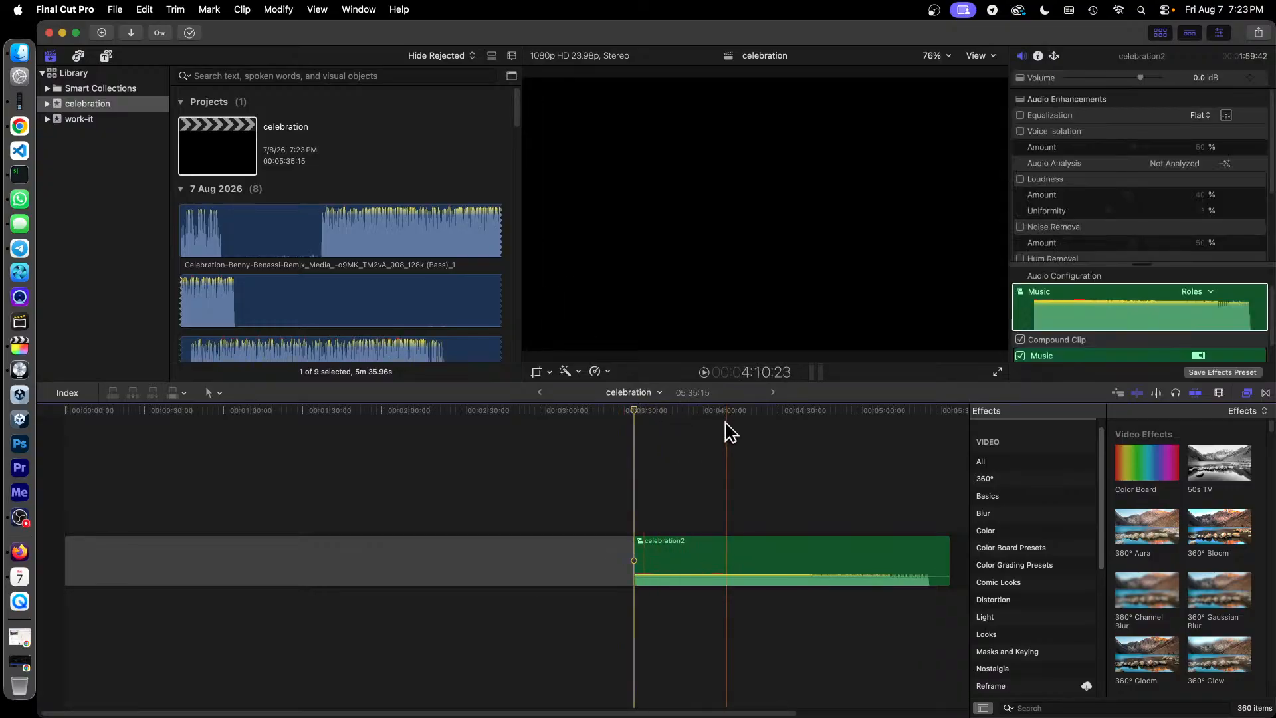
pyautogui.click(630, 412)
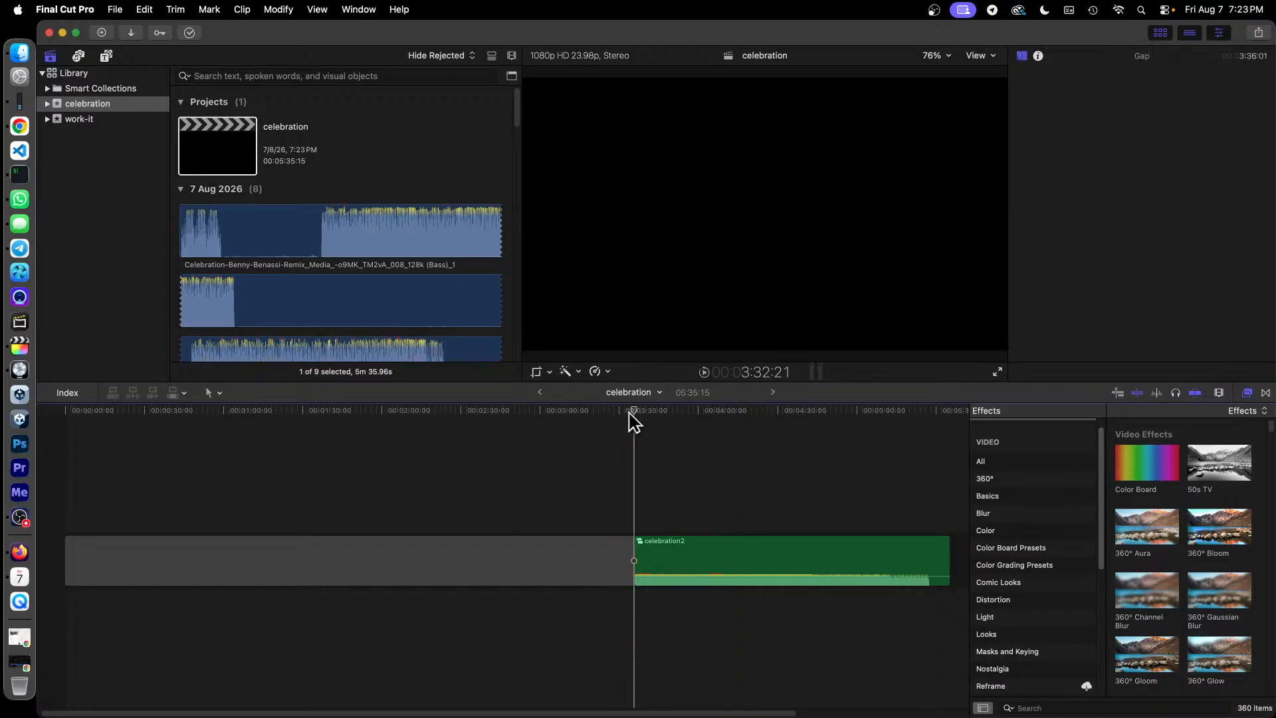
pyautogui.press('space')
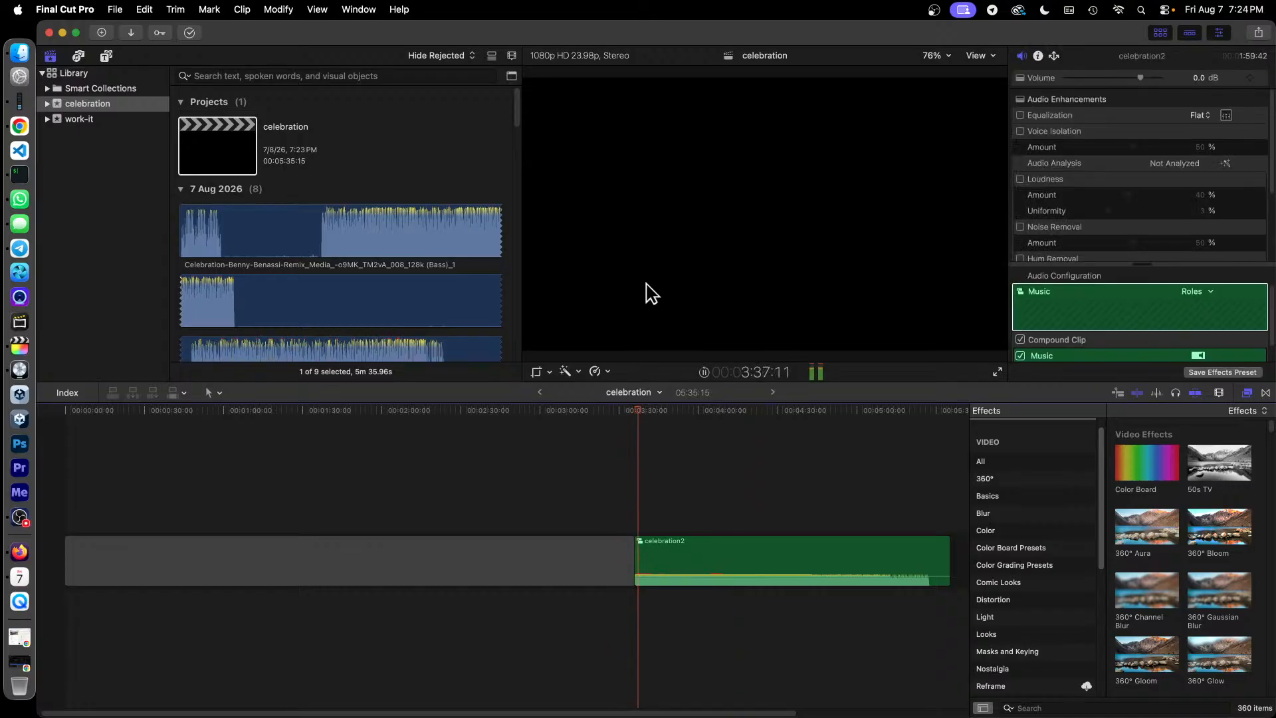
pyautogui.press('space')
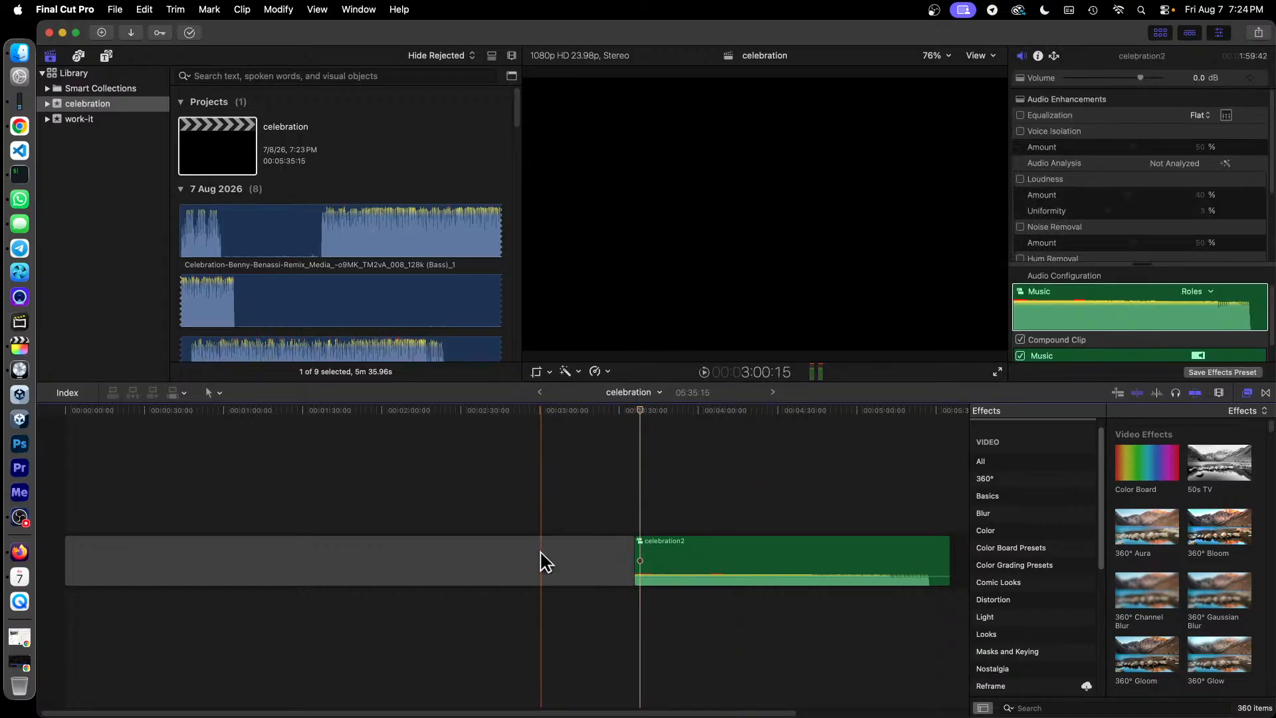
# Dismiss the problem report and shorten the gap to nothing from its end so celebration2 begins at the timeline start
pyautogui.click(543, 560)
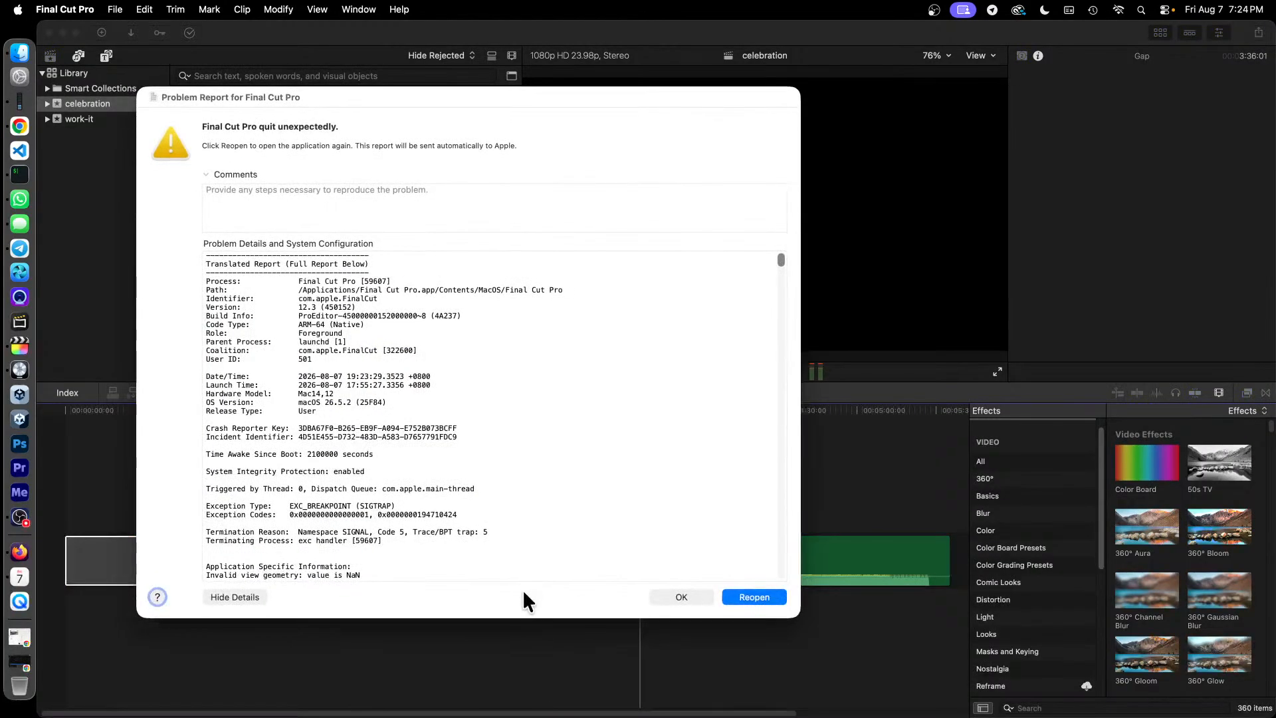
pyautogui.click(684, 596)
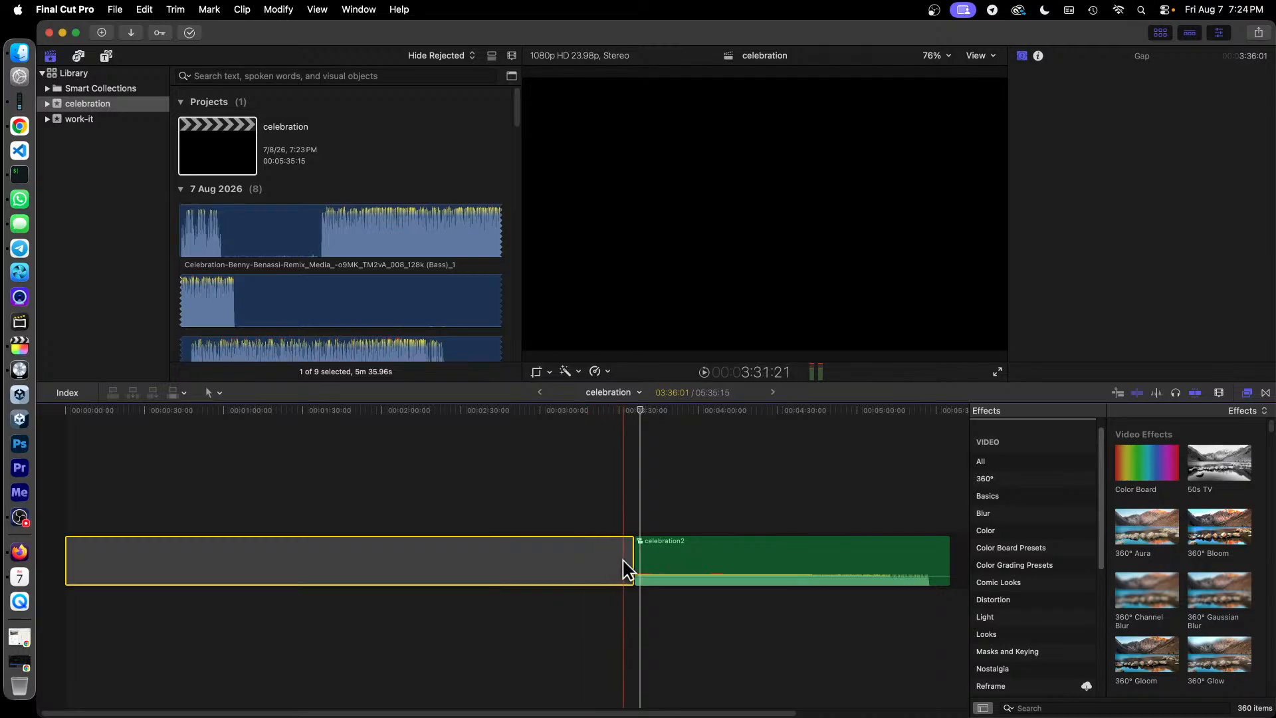
pyautogui.moveTo(628, 564); pyautogui.dragTo(61, 567)
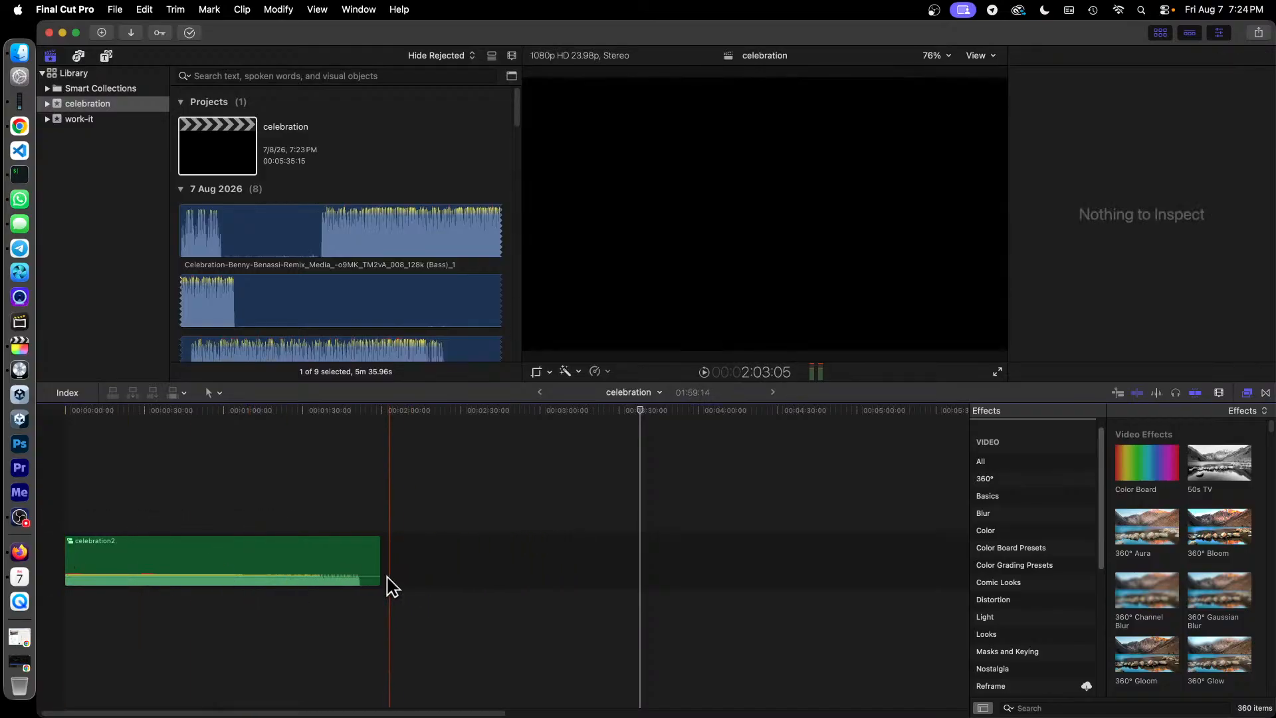
# Play celebration2 from the timeline start and stop playback at 36:19
pyautogui.moveTo(92, 410); pyautogui.dragTo(7, 424)
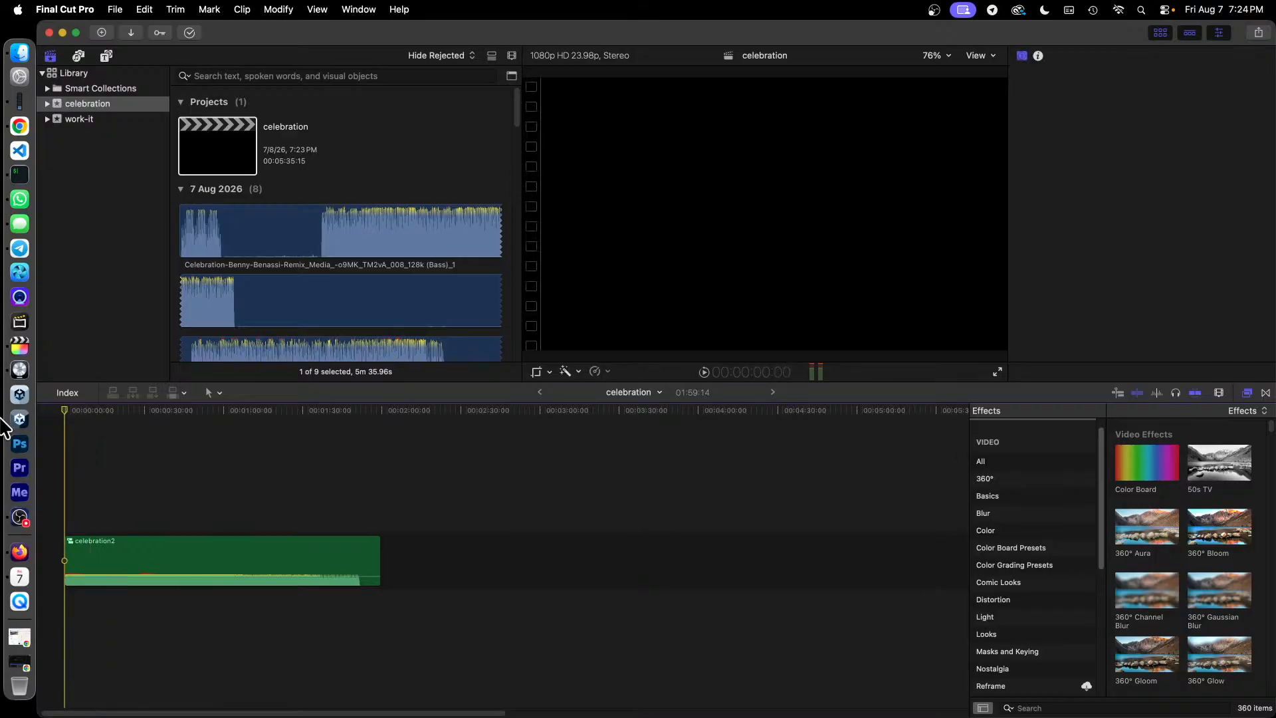
pyautogui.press('space')
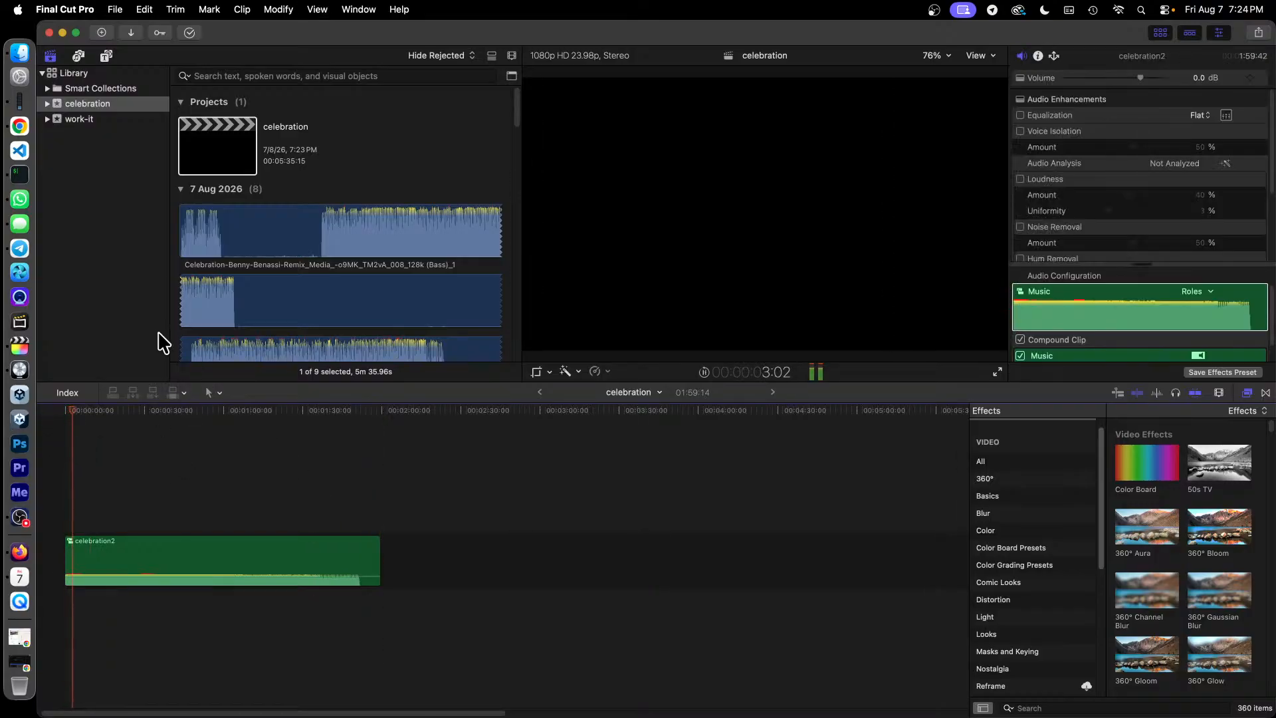
pyautogui.click(22, 518)
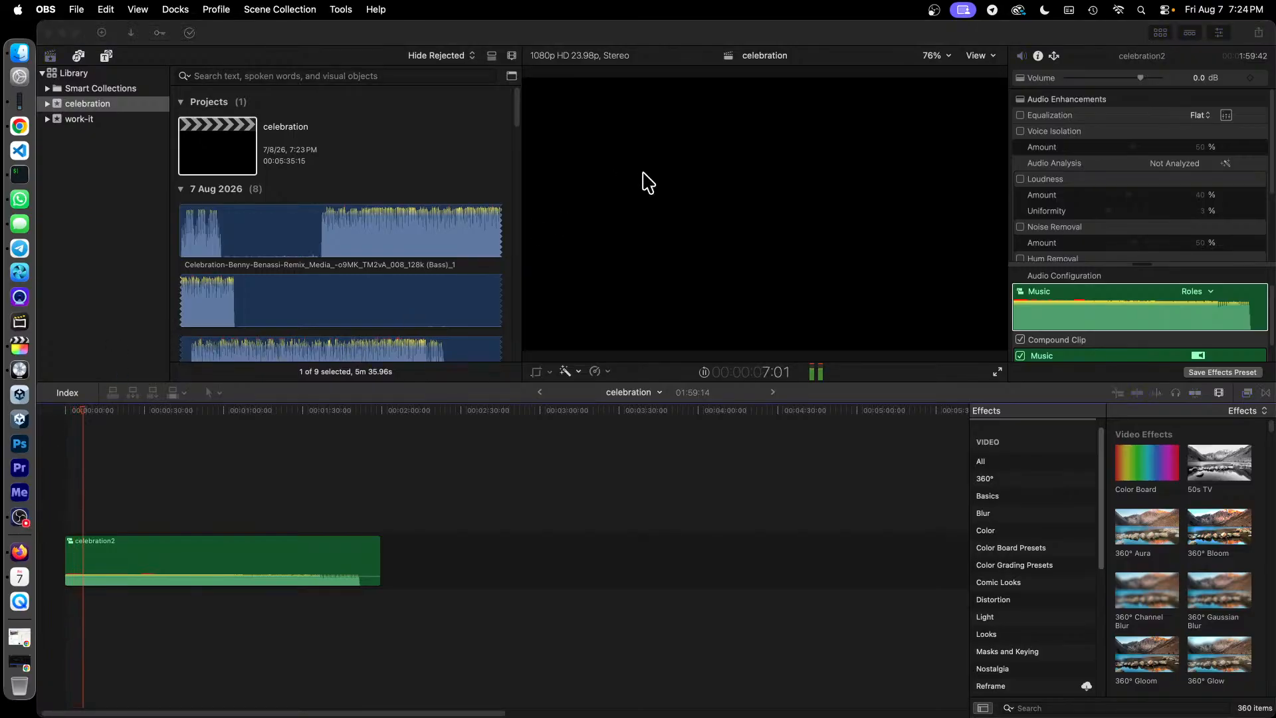
pyautogui.click(233, 34)
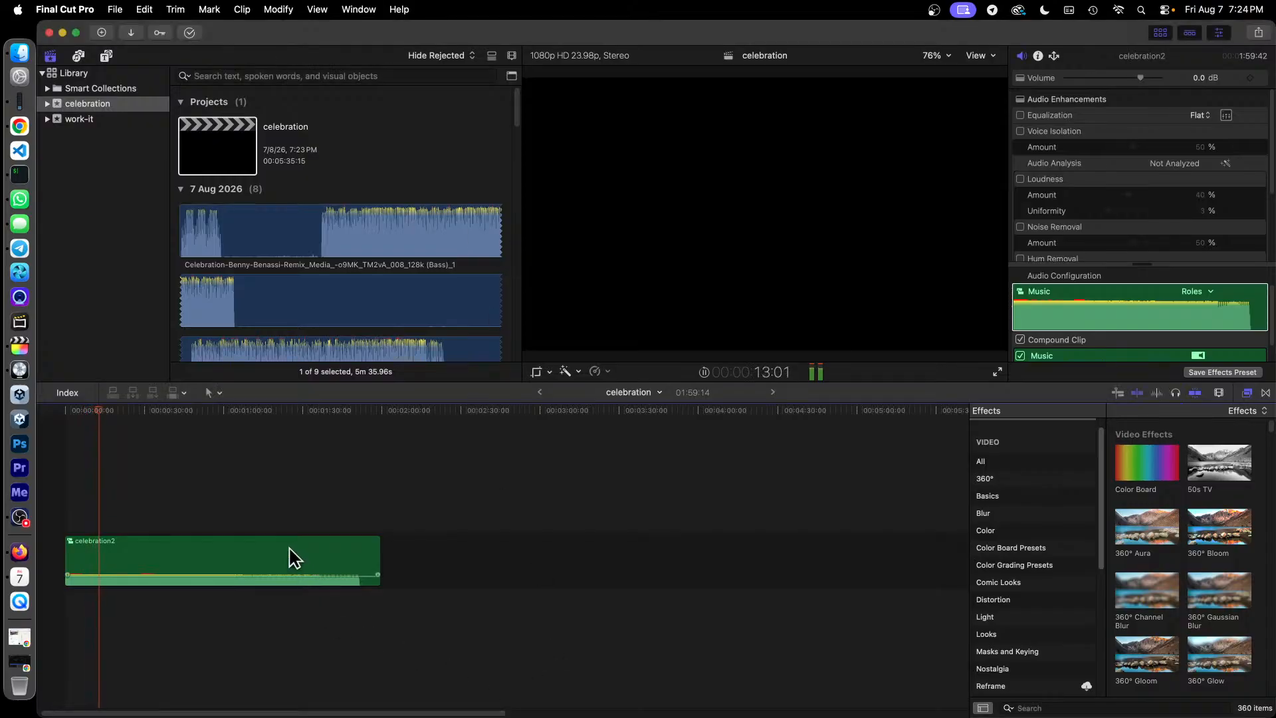
pyautogui.press('z')
pyautogui.click(128, 559)
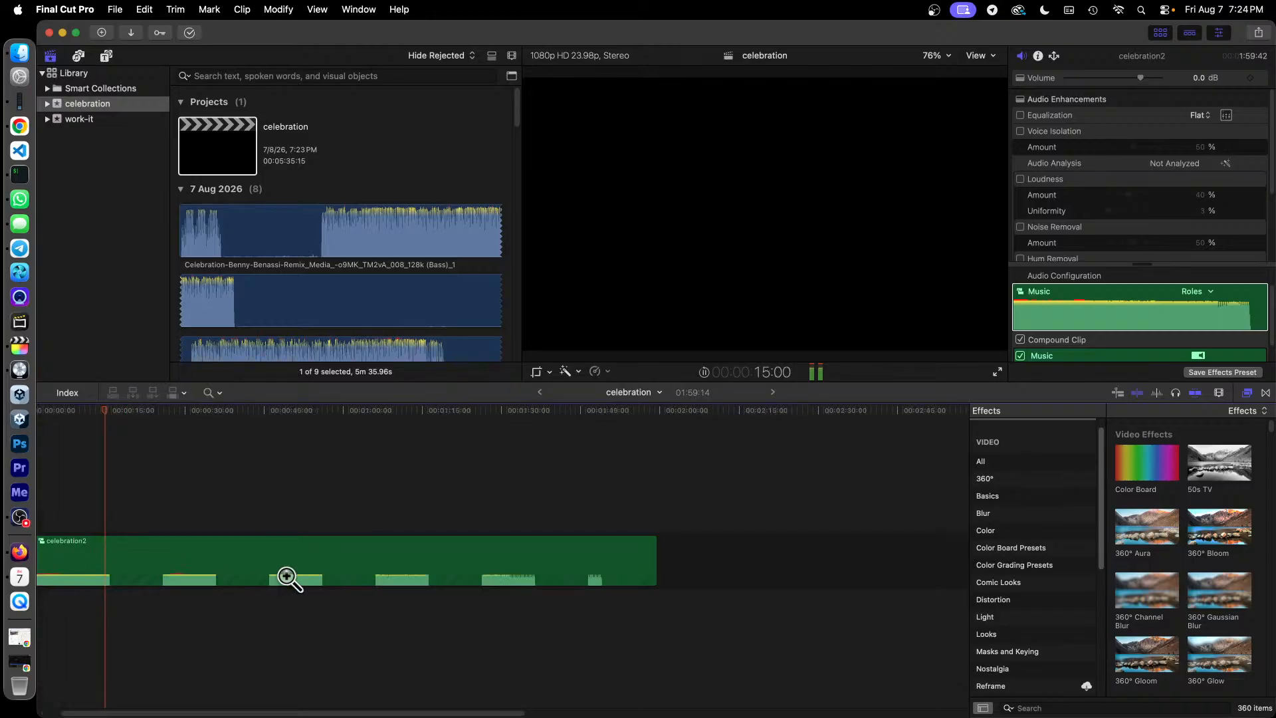
pyautogui.click(106, 558)
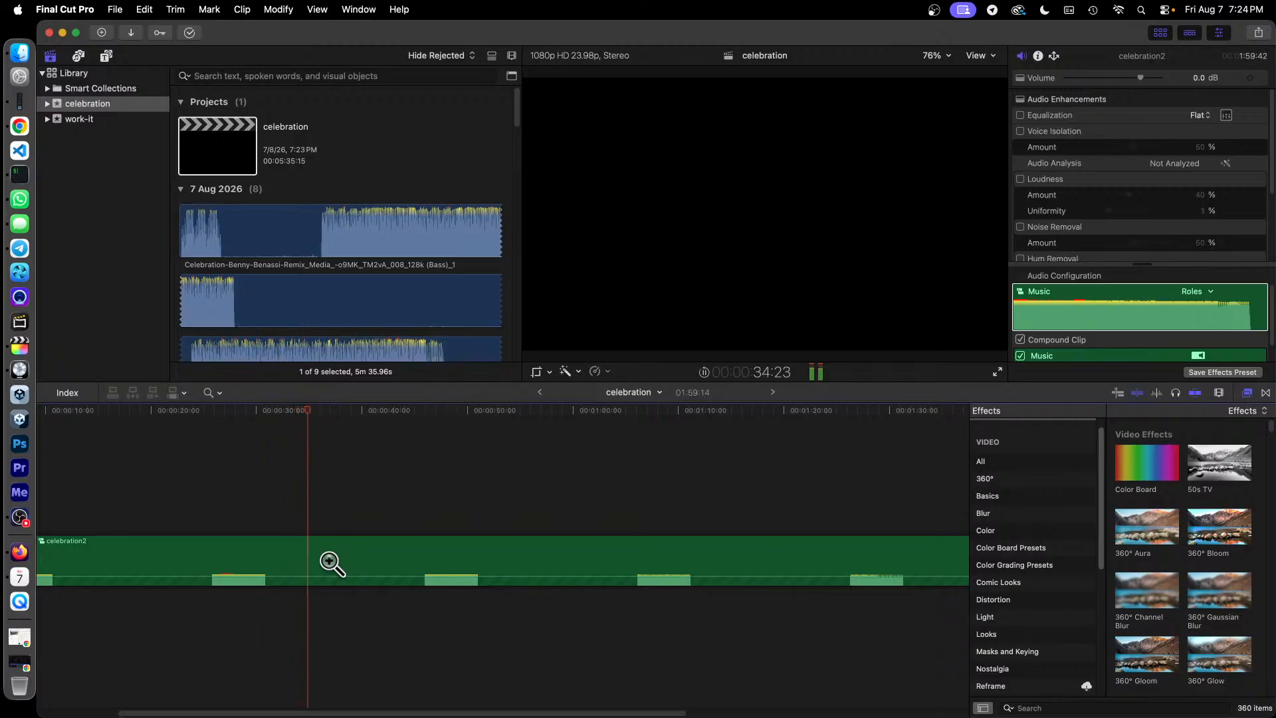
pyautogui.press('space')
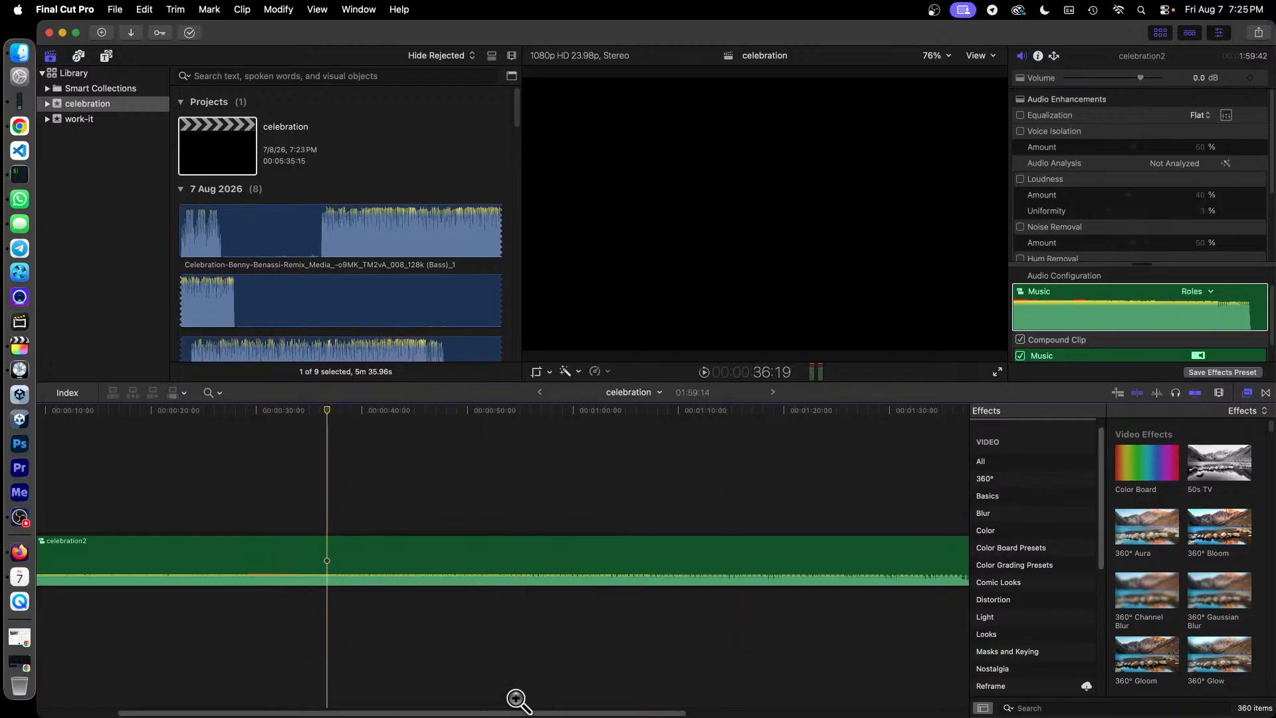
# Split celebration2 at 36:19 with the Blade tool and delete the part after the cut, leaving a gap in its place
pyautogui.click(223, 393)
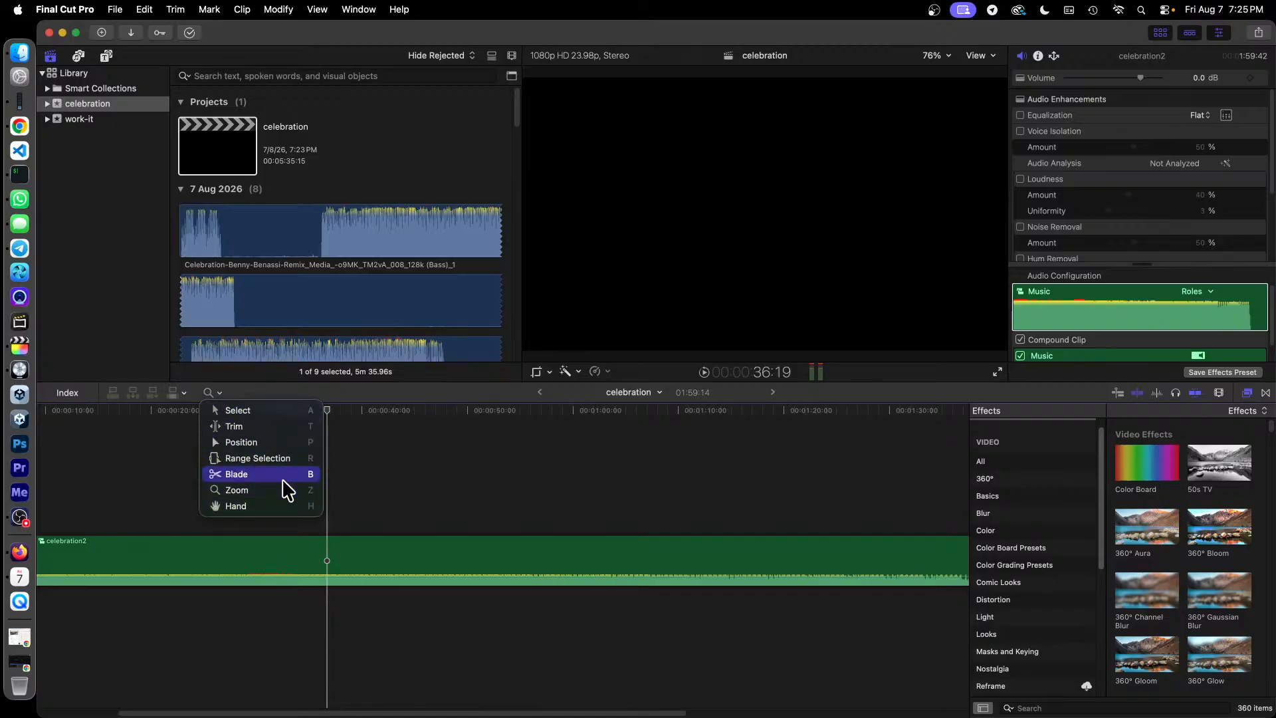
pyautogui.click(304, 475)
pyautogui.click(327, 548)
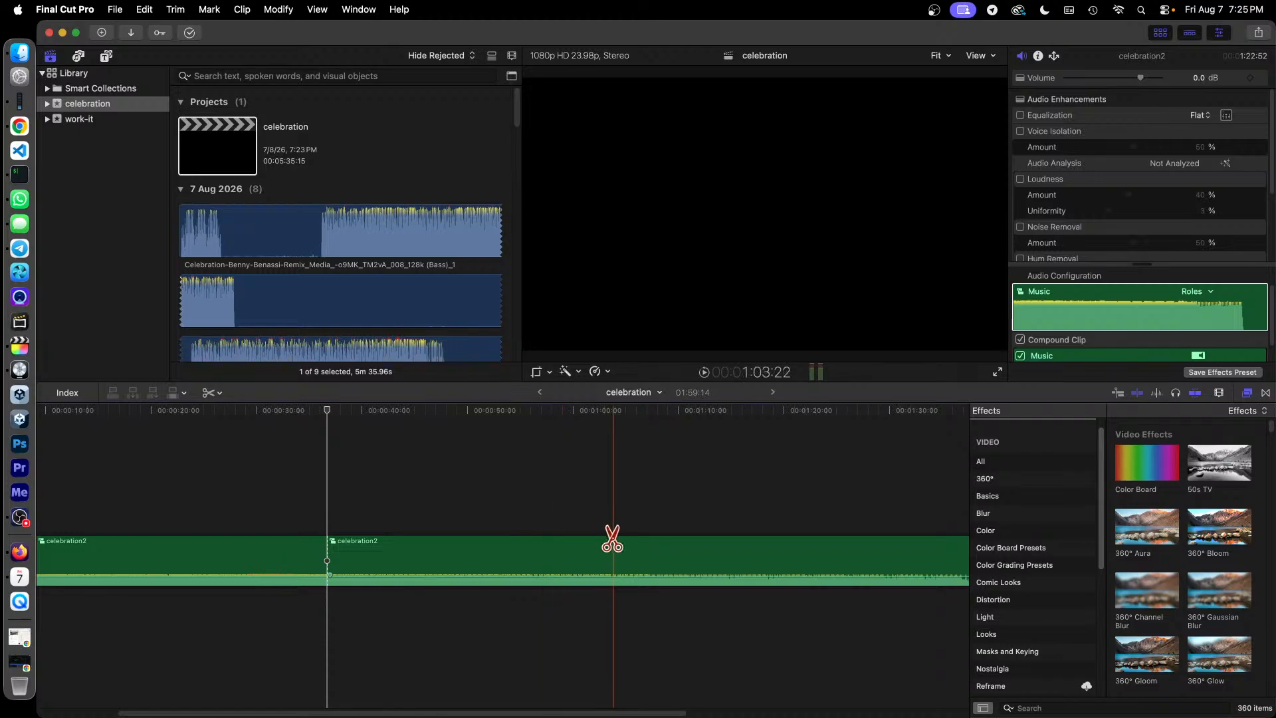
pyautogui.press('a')
pyautogui.click(463, 564)
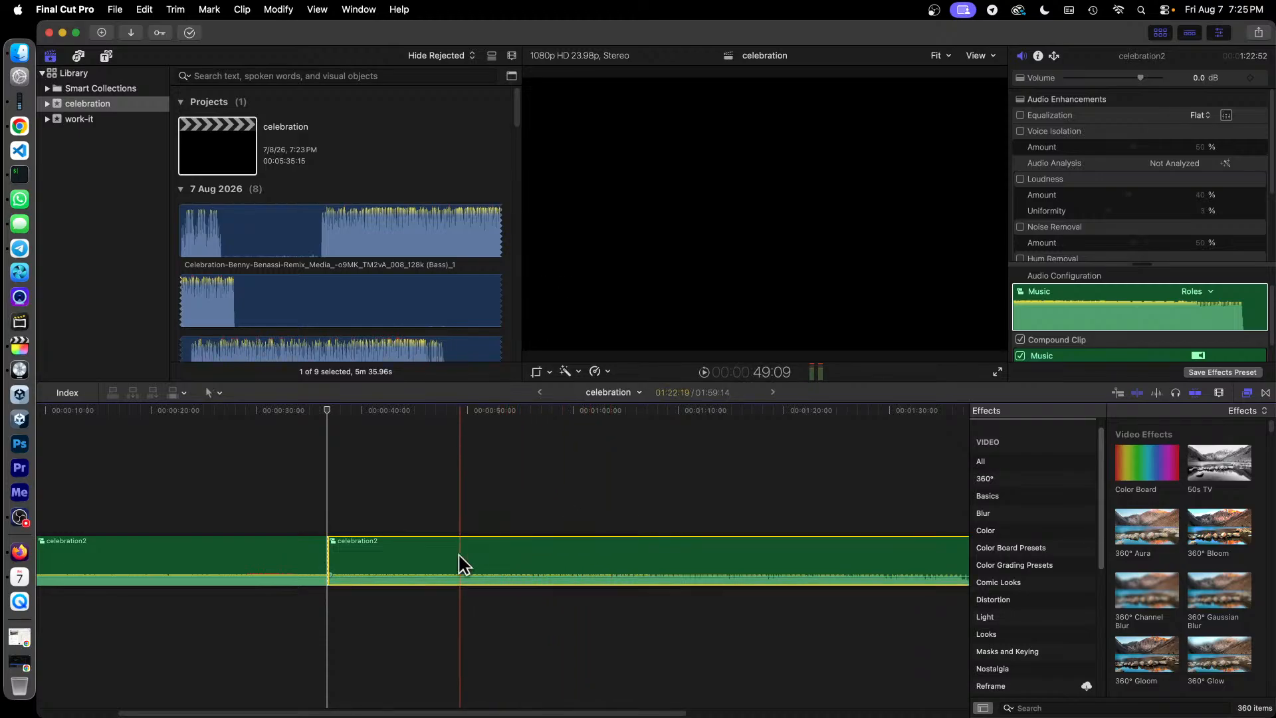
pyautogui.hotkey('shift', 'BackSpace')
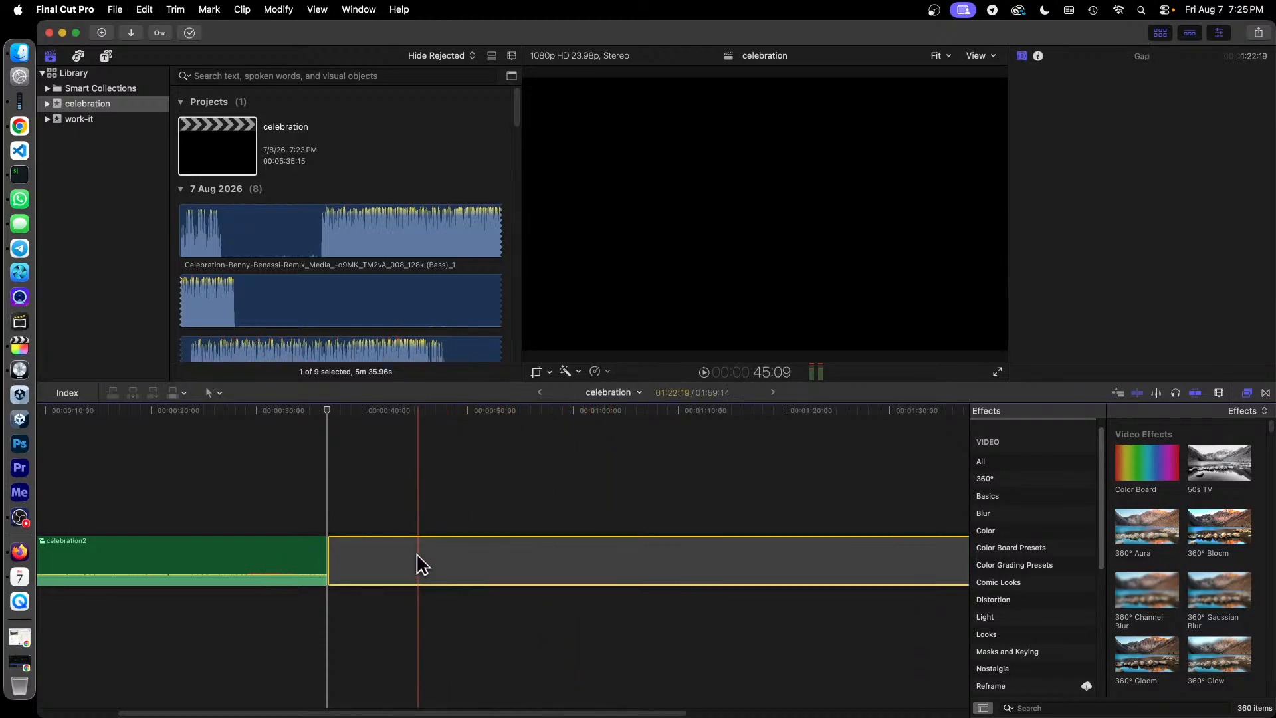
# Trim the gap after celebration2 back to the clip's end at 36:19 until the gap is gone
pyautogui.click(503, 570)
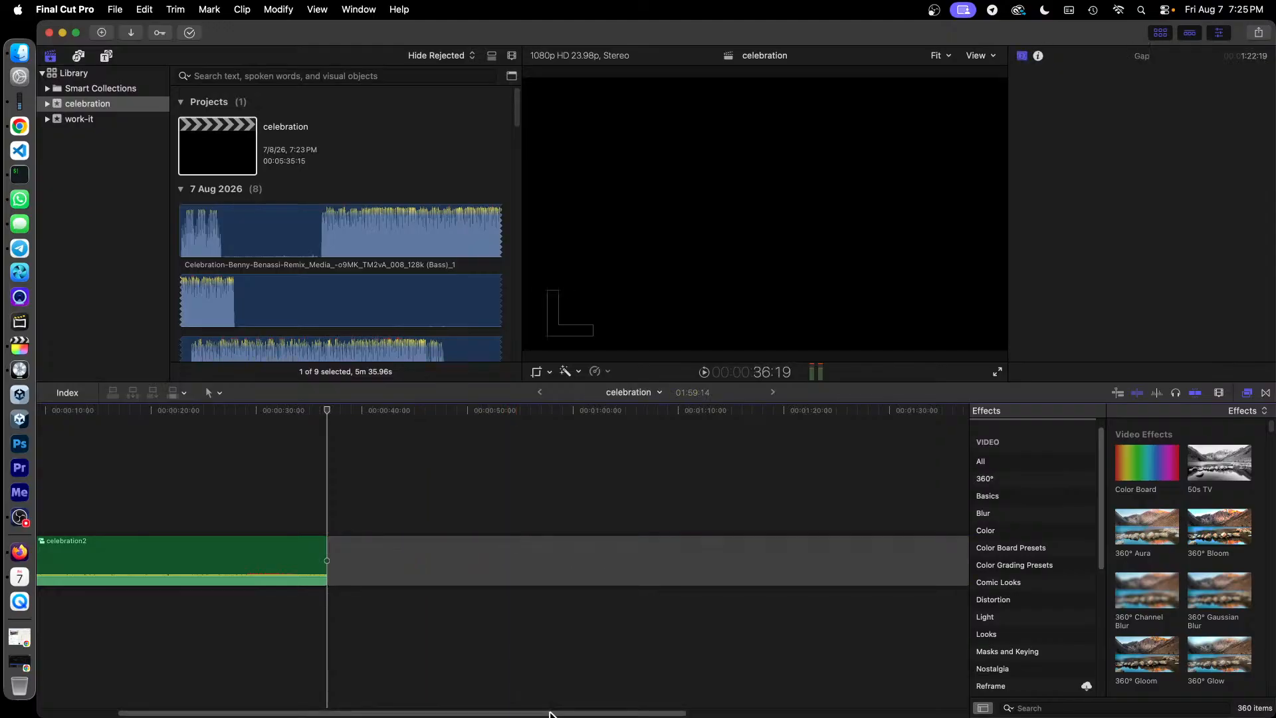
pyautogui.moveTo(555, 713); pyautogui.dragTo(740, 712)
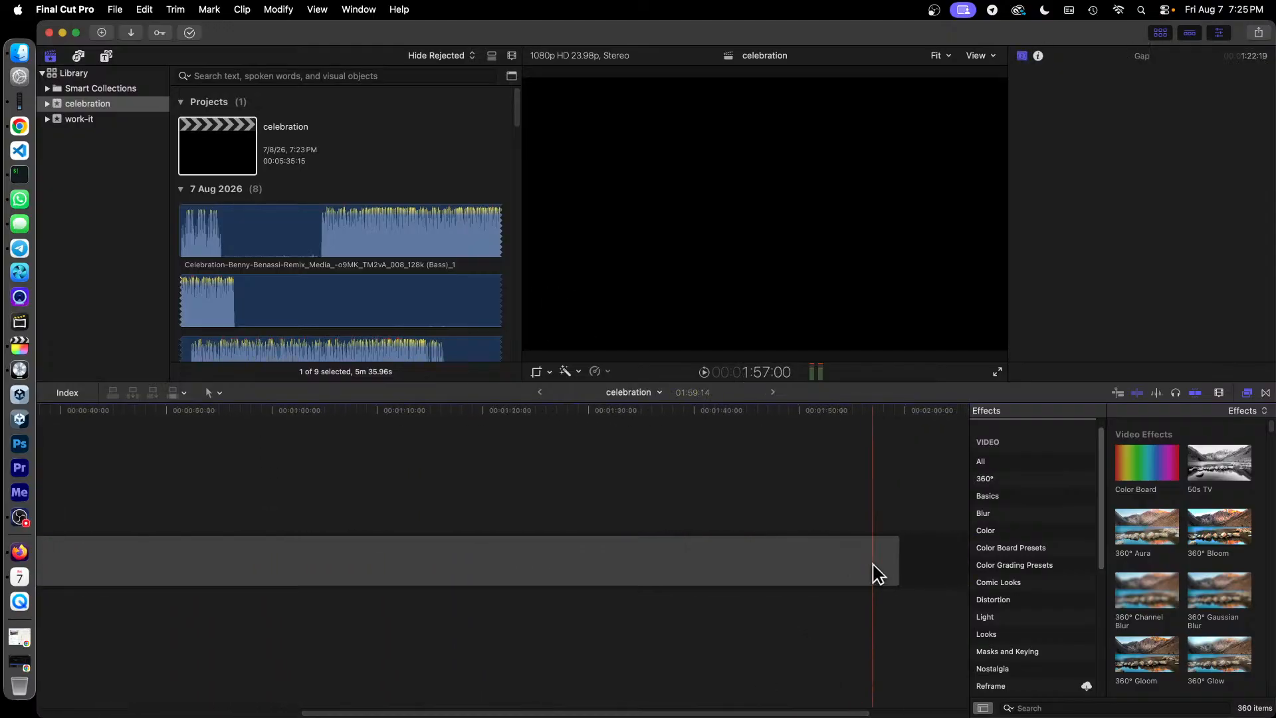
pyautogui.moveTo(894, 564); pyautogui.dragTo(894, 563)
pyautogui.moveTo(292, 565); pyautogui.dragTo(296, 564)
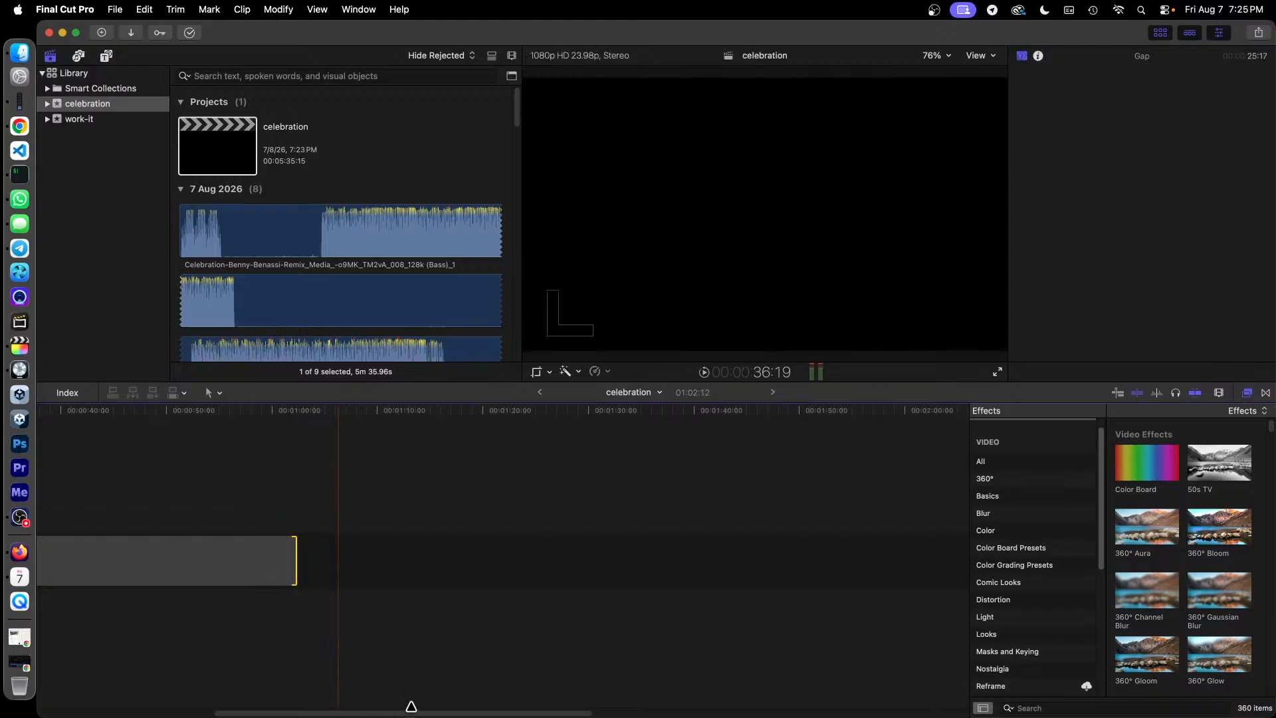
pyautogui.moveTo(417, 713); pyautogui.dragTo(285, 711)
pyautogui.click(490, 554)
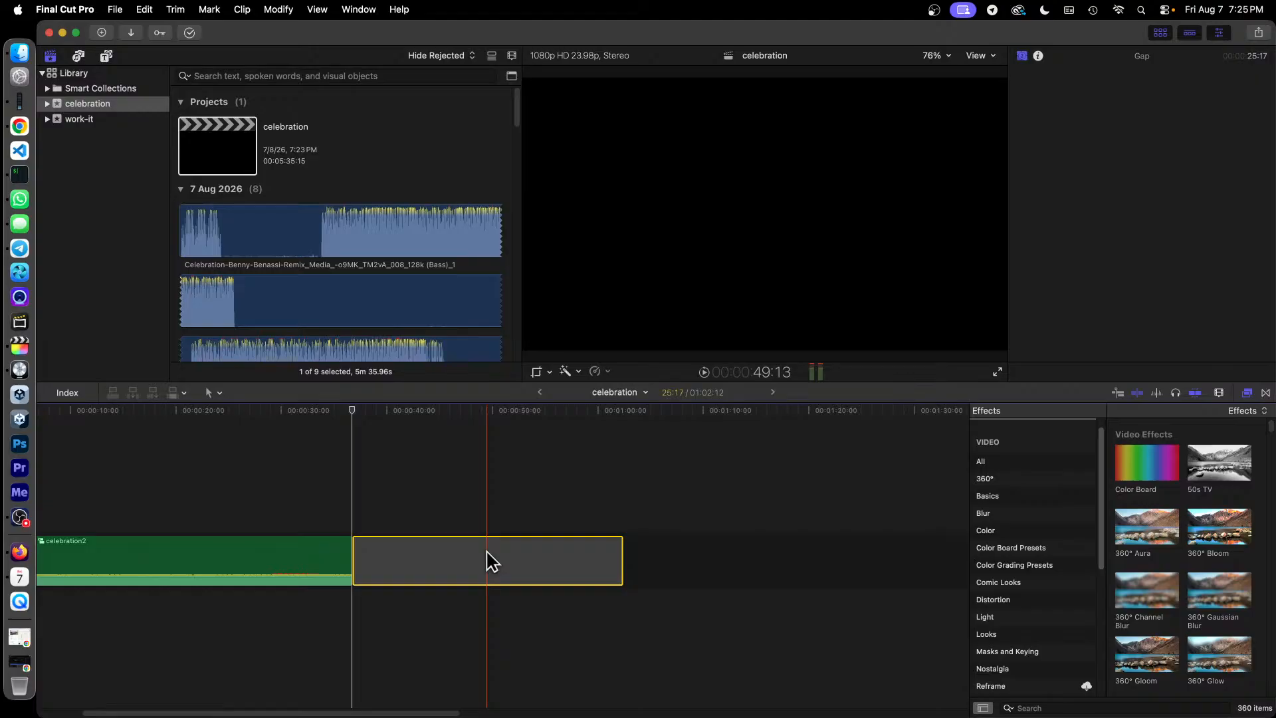
pyautogui.moveTo(618, 560); pyautogui.dragTo(349, 554)
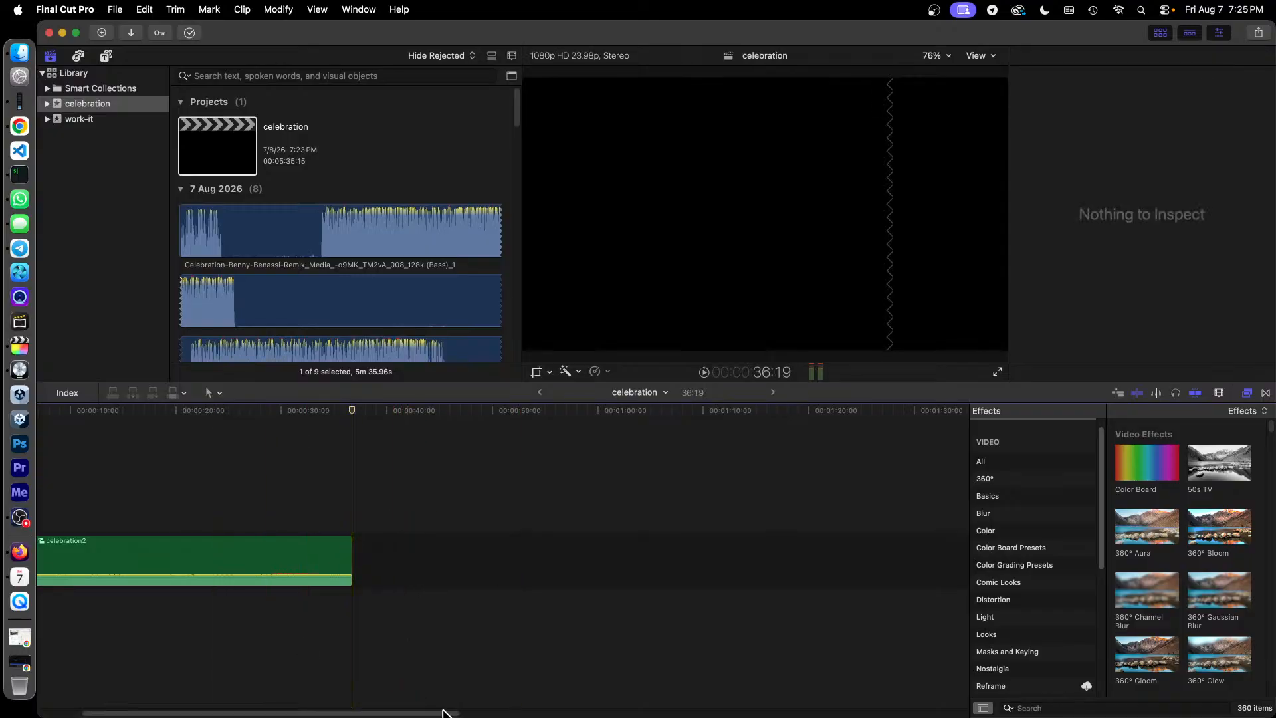
# Return the playhead to the timeline start and select the trimmed celebration2 clip
pyautogui.moveTo(438, 712); pyautogui.dragTo(366, 715)
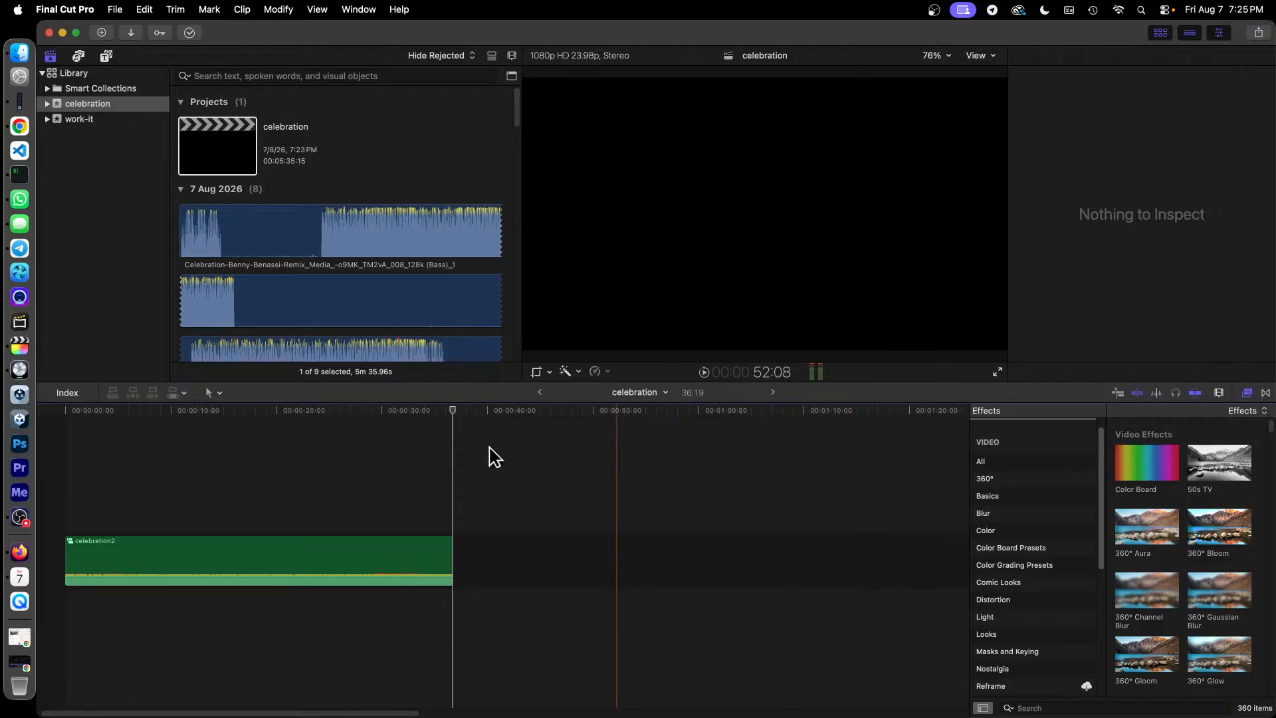
pyautogui.click(63, 411)
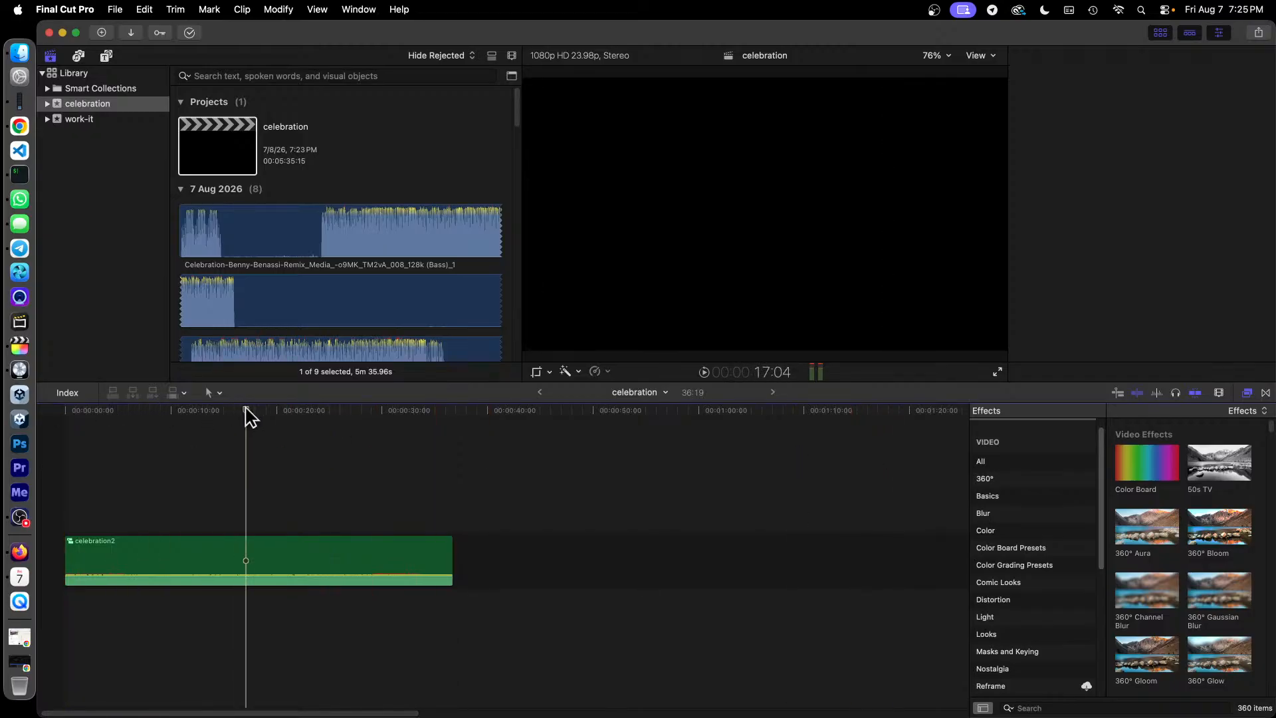
pyautogui.press('super+4')
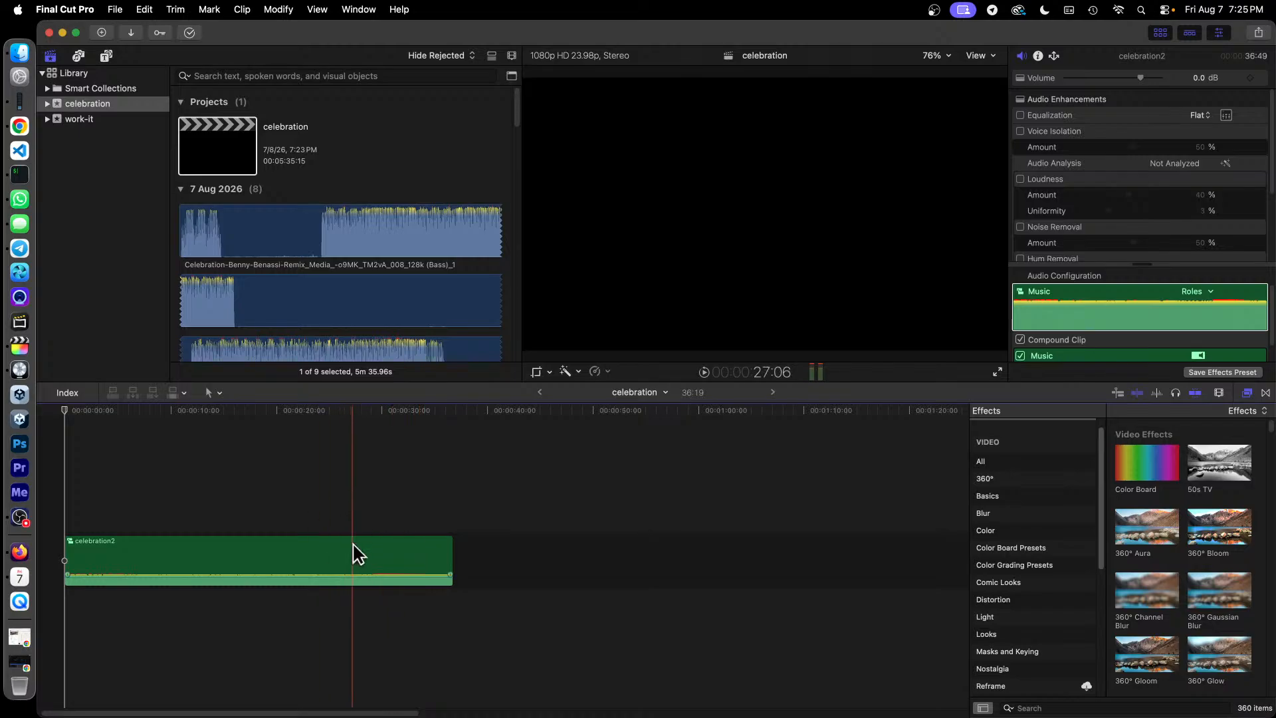
pyautogui.click(383, 558)
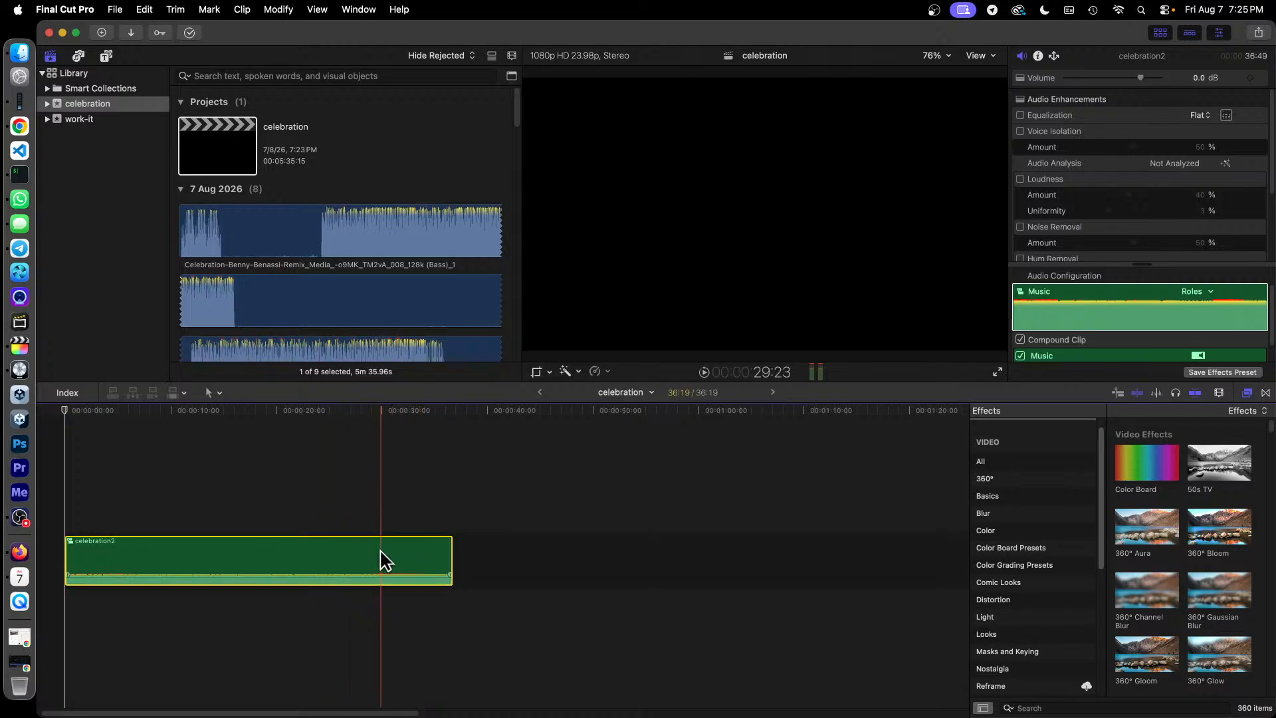
# Set a custom forward speed of 110% on the celebration2 clip
pyautogui.click(608, 371)
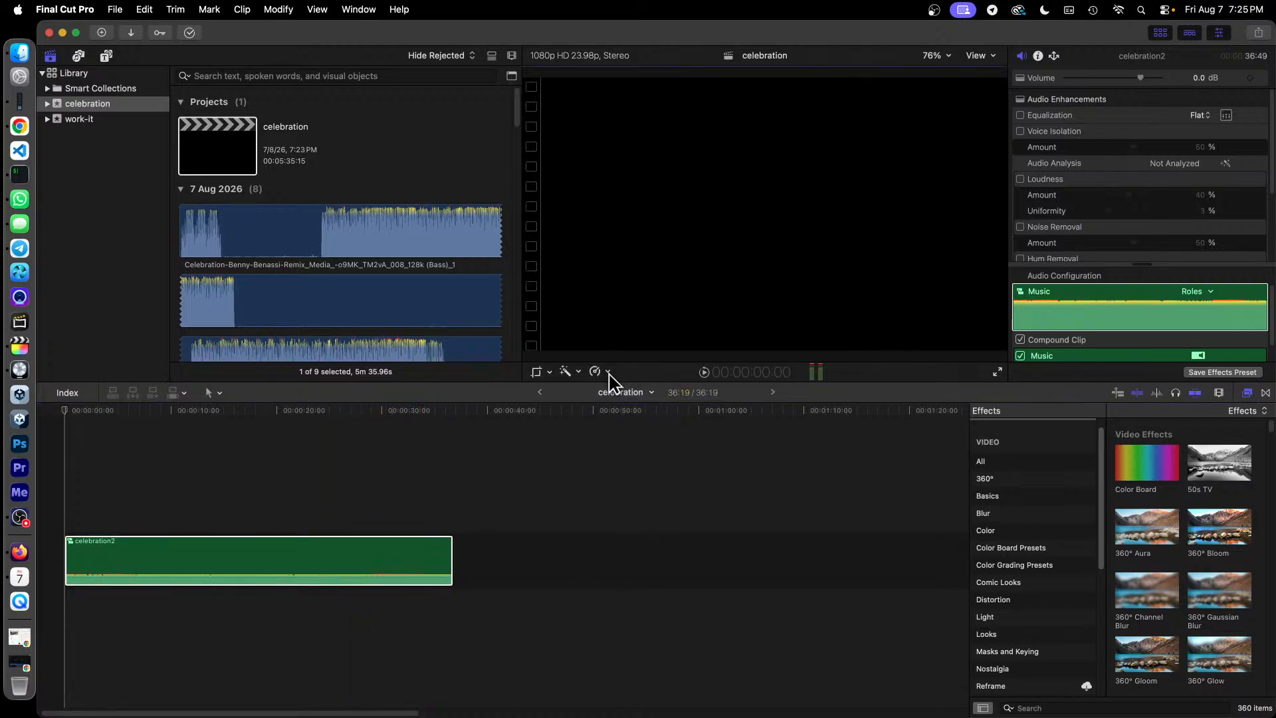
pyautogui.click(608, 372)
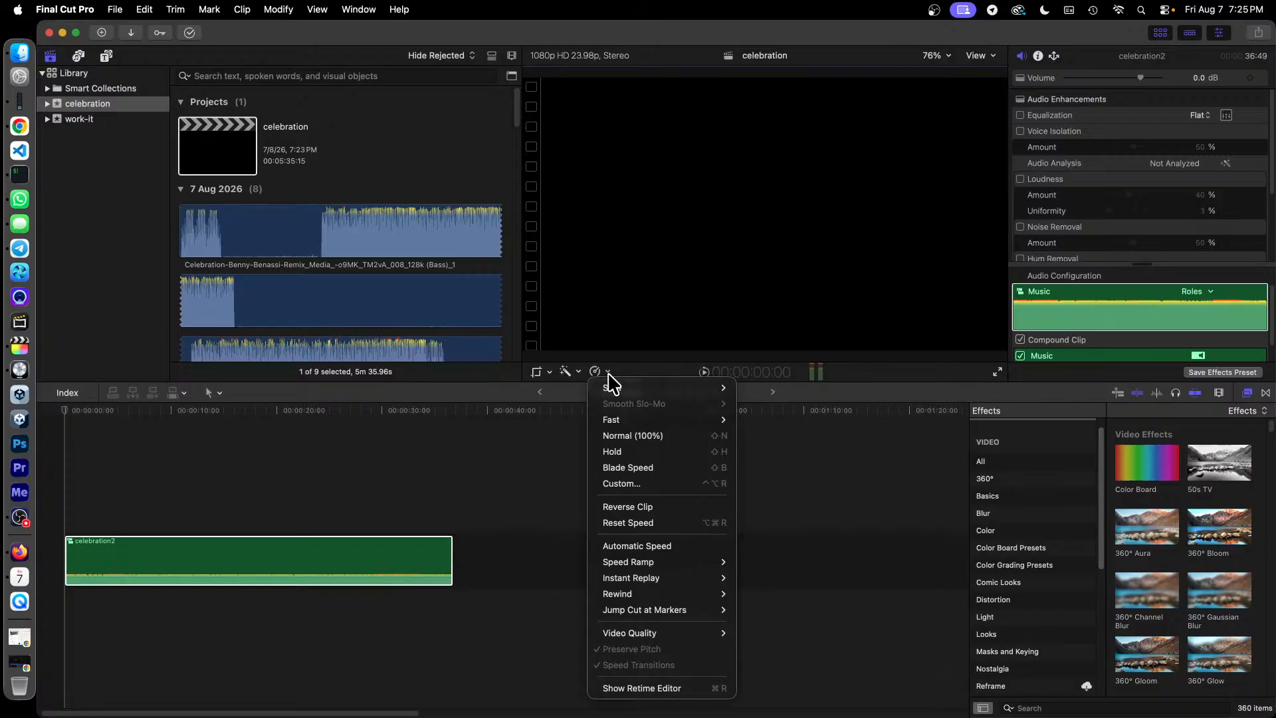
pyautogui.click(622, 484)
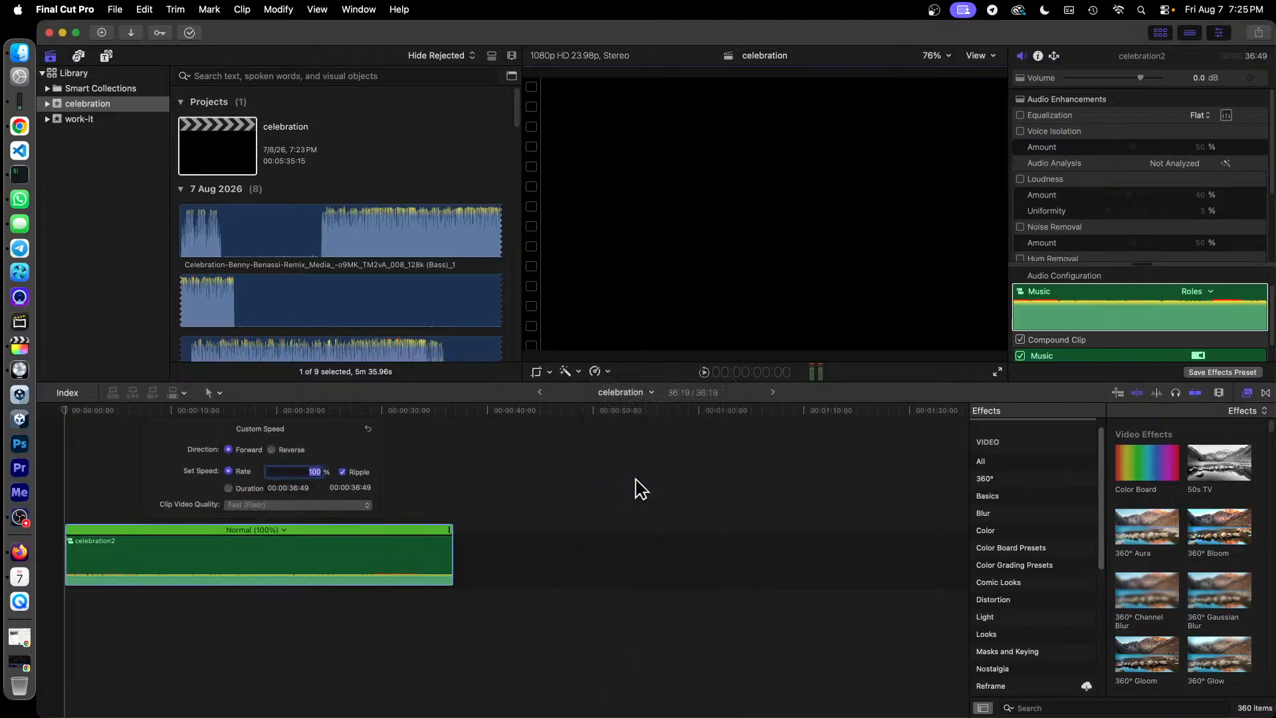
pyautogui.click(320, 459)
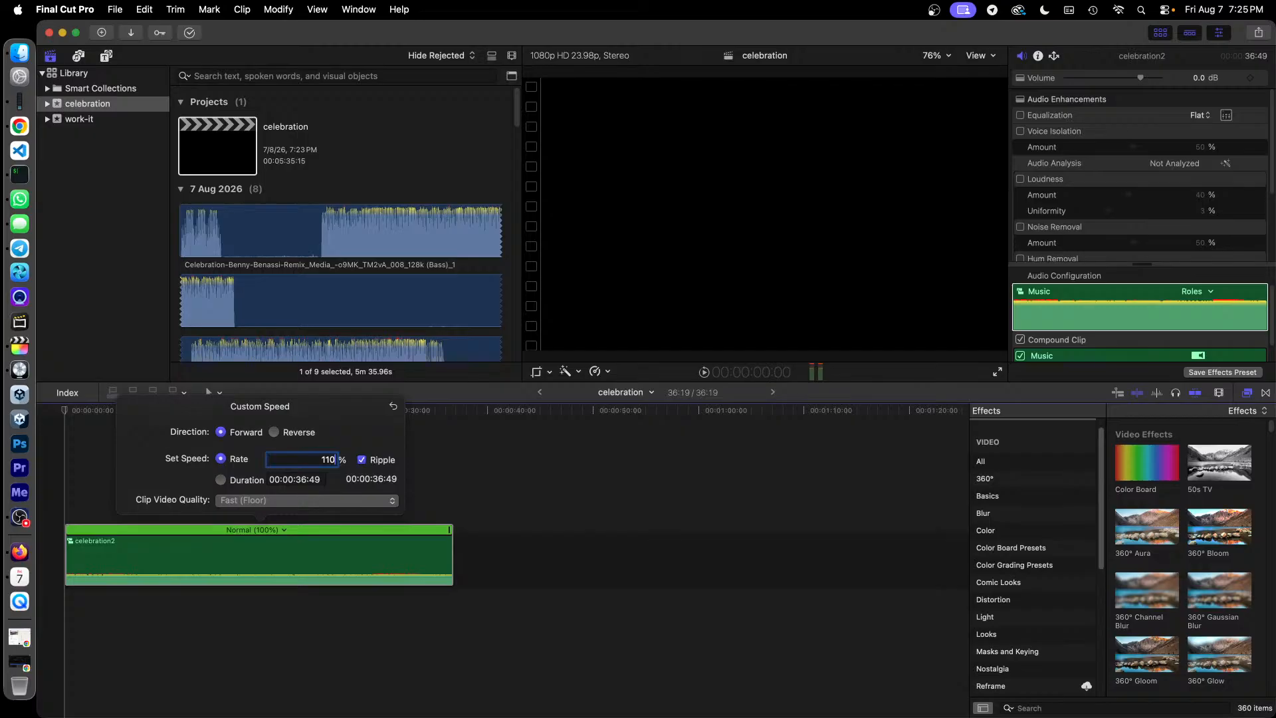
pyautogui.write('110')
pyautogui.press('Return')
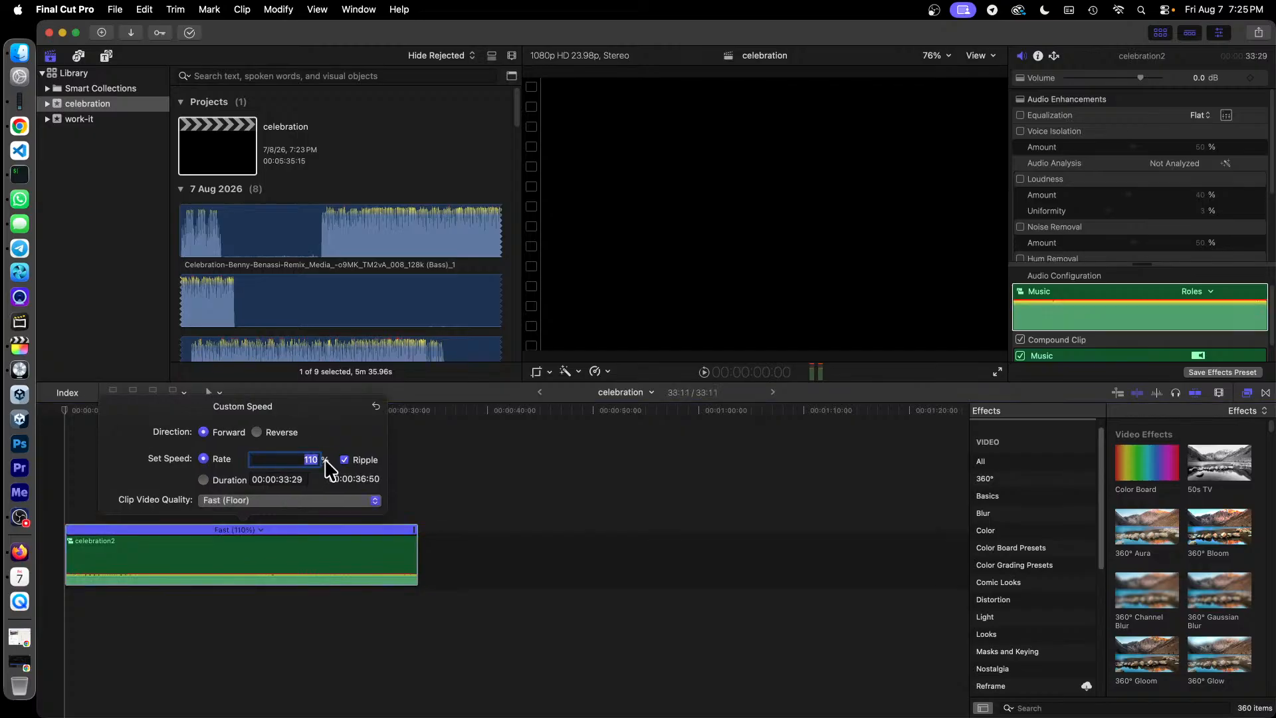
pyautogui.click(481, 478)
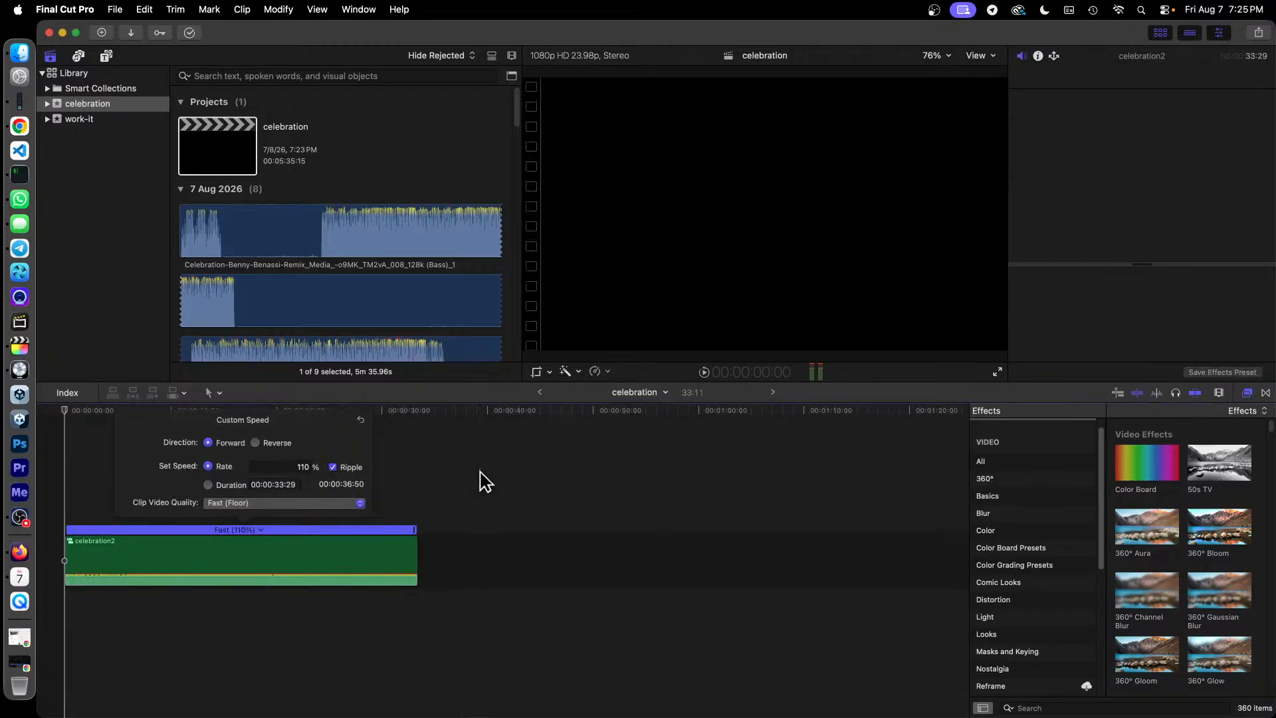
# Play the retimed celebration2 clip from the timeline start
pyautogui.press('Home')
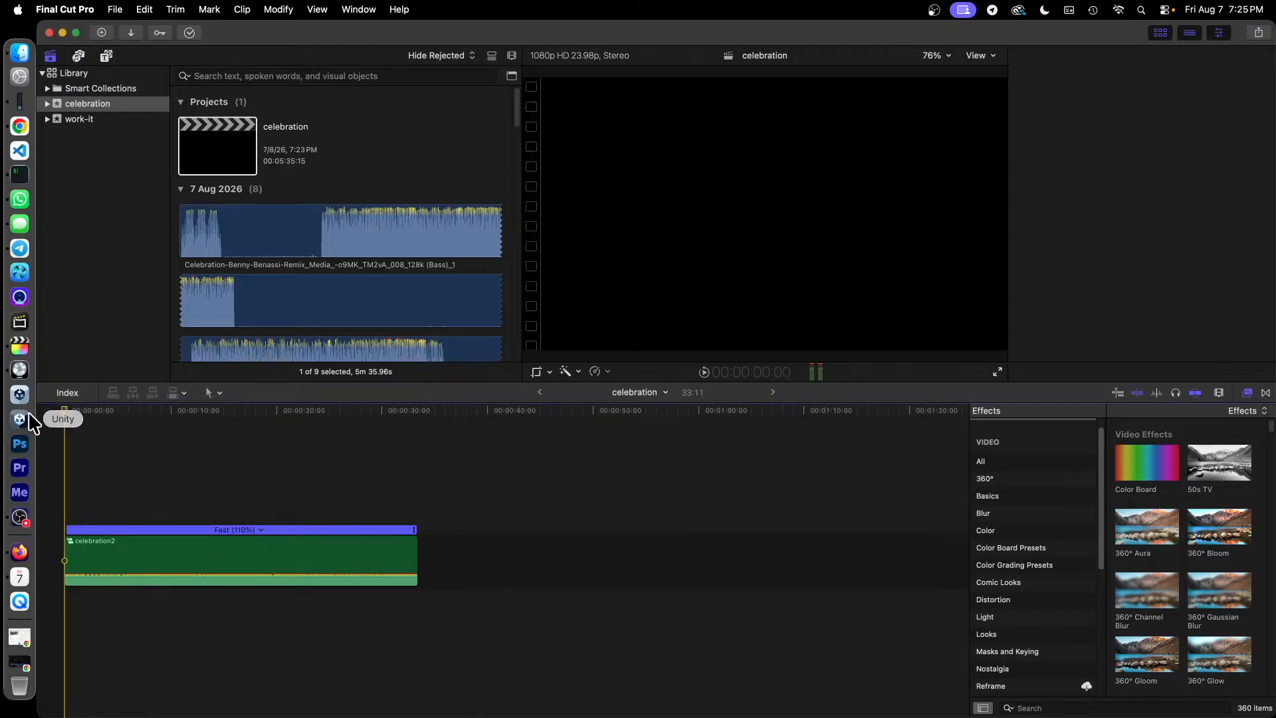
pyautogui.scroll(-4, 1140, 163)
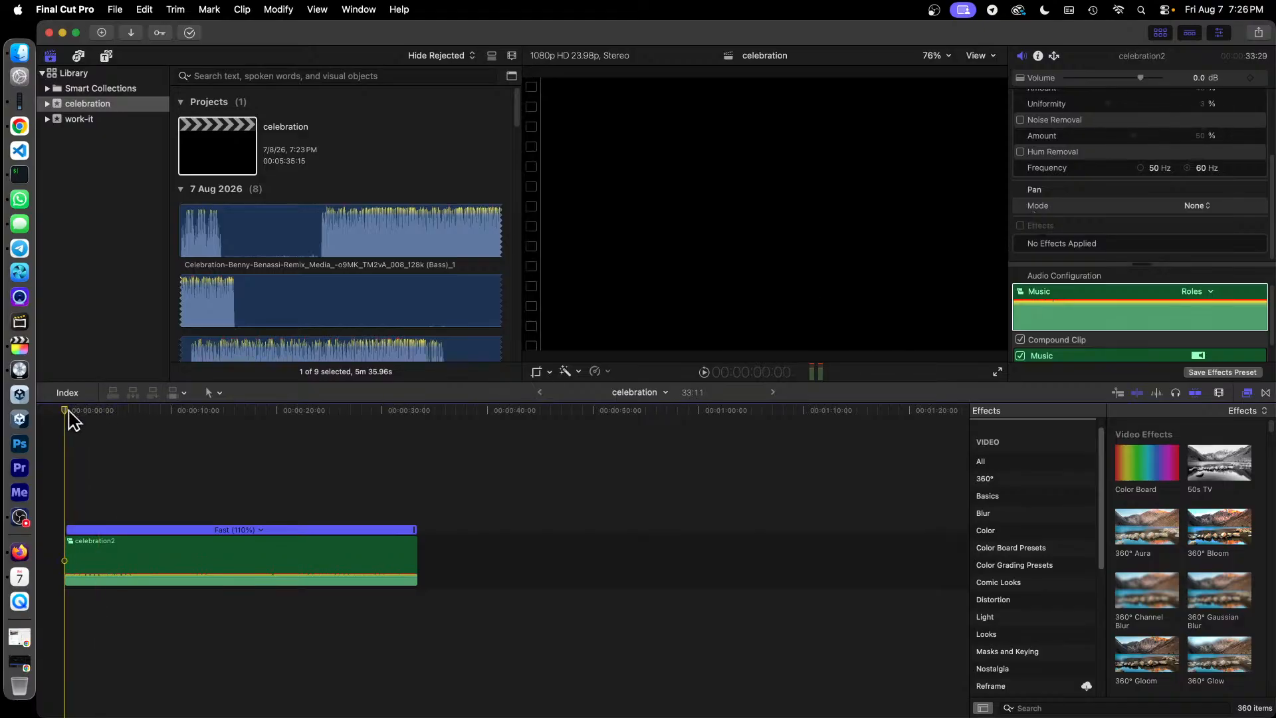
pyautogui.press('space')
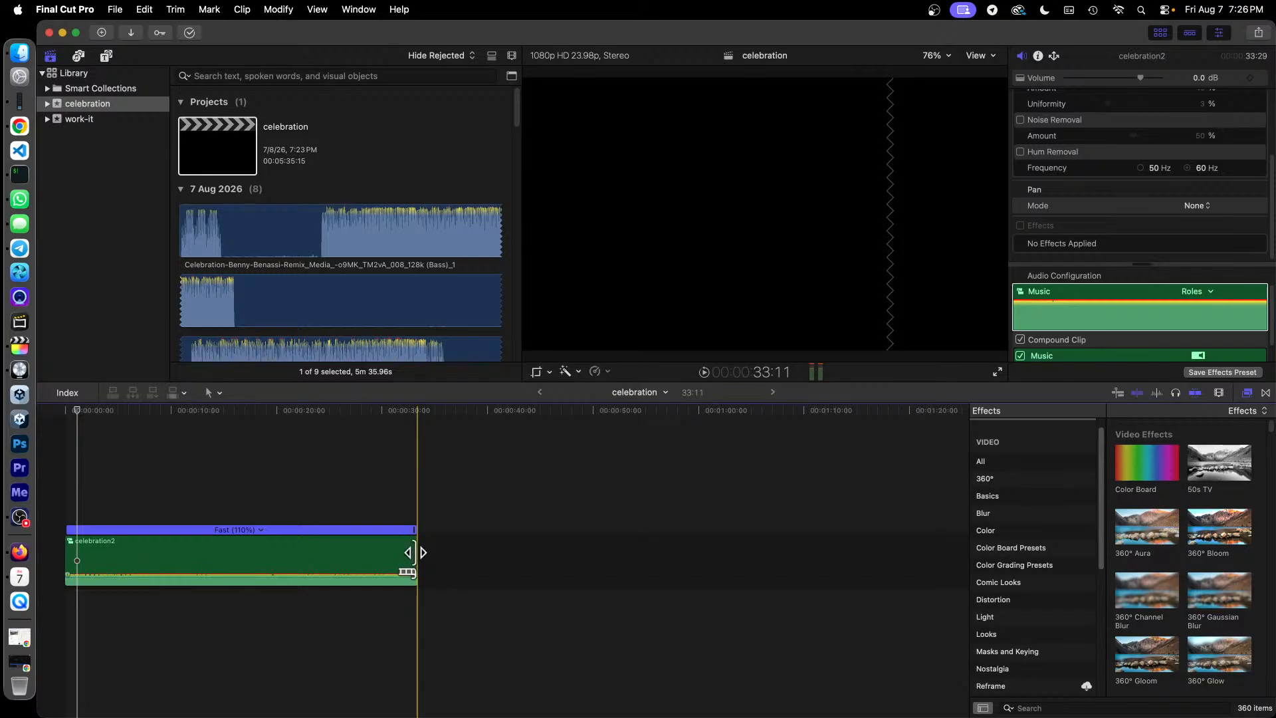
# Extend the end of celebration2 to 37:09 and play its final seconds through the loop back to the start
pyautogui.moveTo(414, 552); pyautogui.dragTo(457, 553)
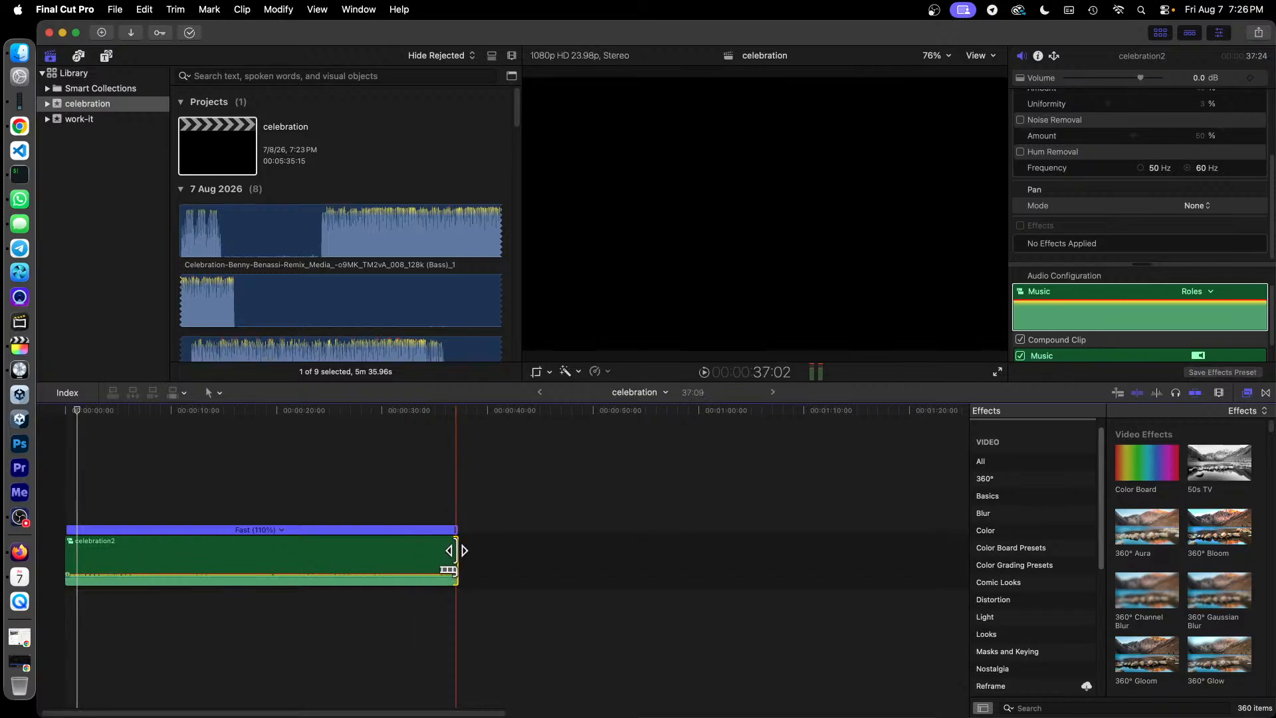
pyautogui.click(357, 410)
pyautogui.click(396, 410)
pyautogui.press('space')
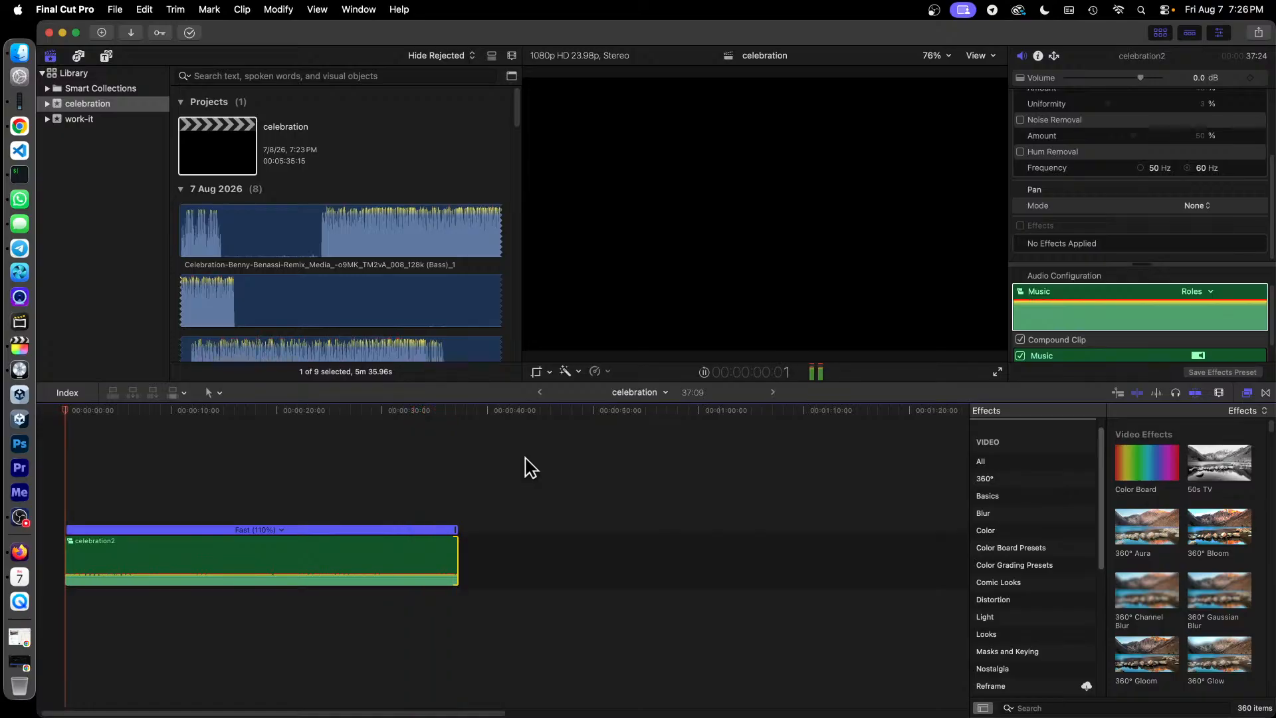
# Trim the end of celebration2 to 37:03 and play the loop transition from around the 30-second mark
pyautogui.moveTo(458, 556); pyautogui.dragTo(455, 557)
pyautogui.press('space')
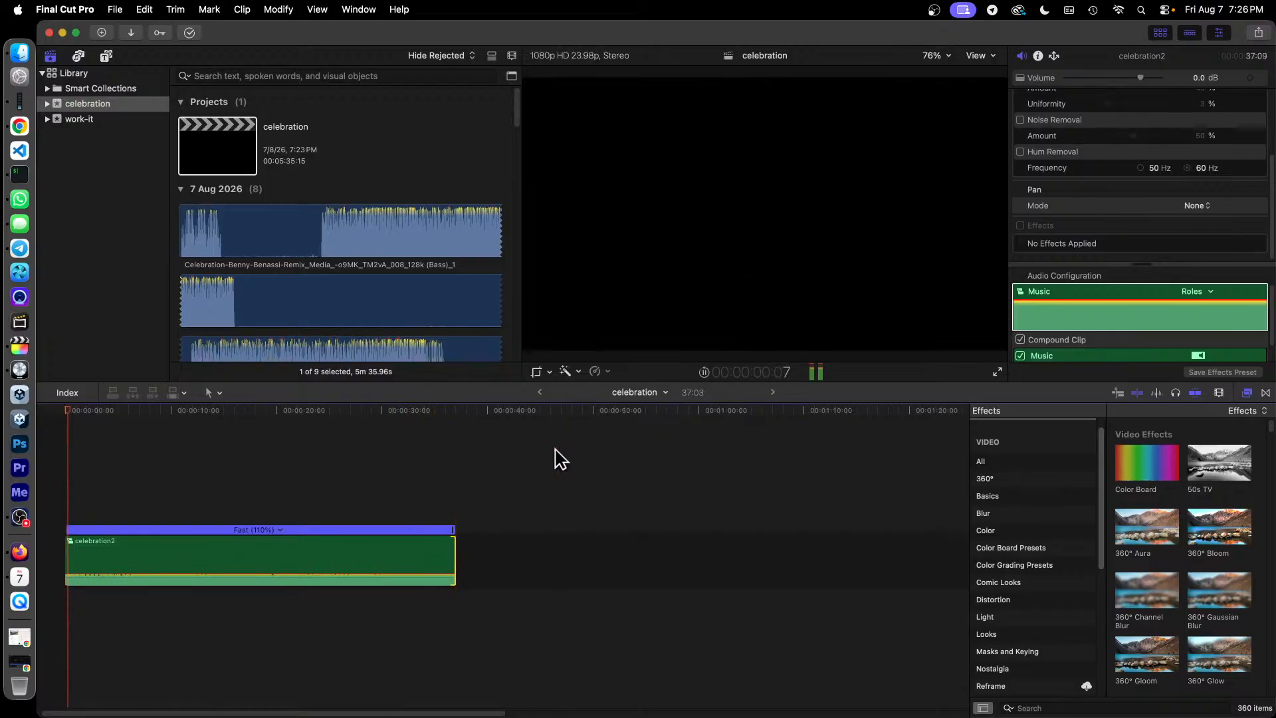
pyautogui.press('space')
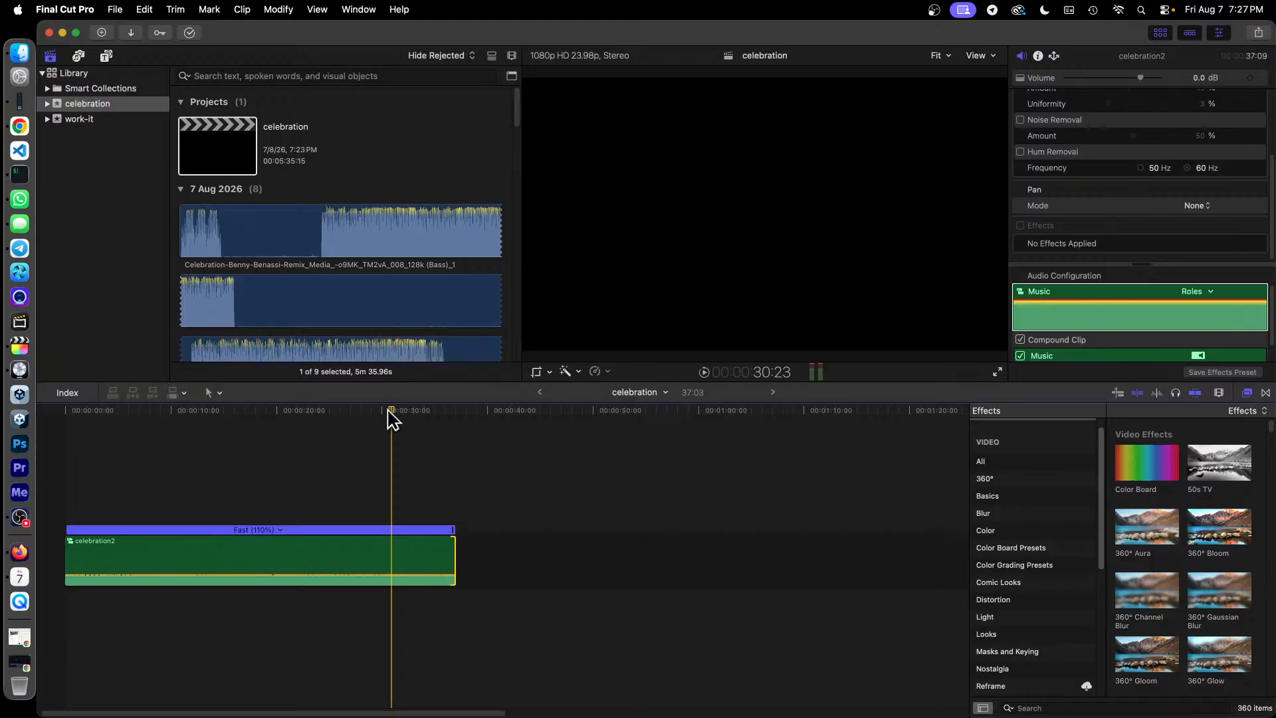
pyautogui.press('space')
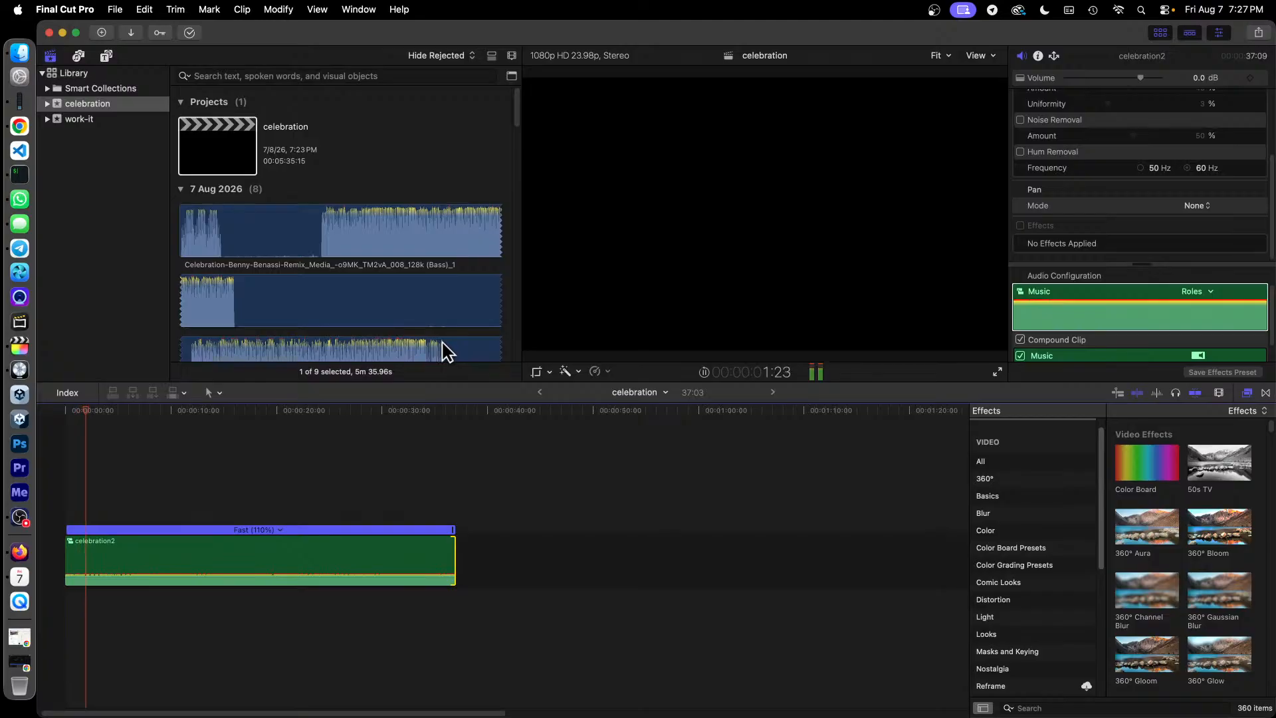
pyautogui.press('space')
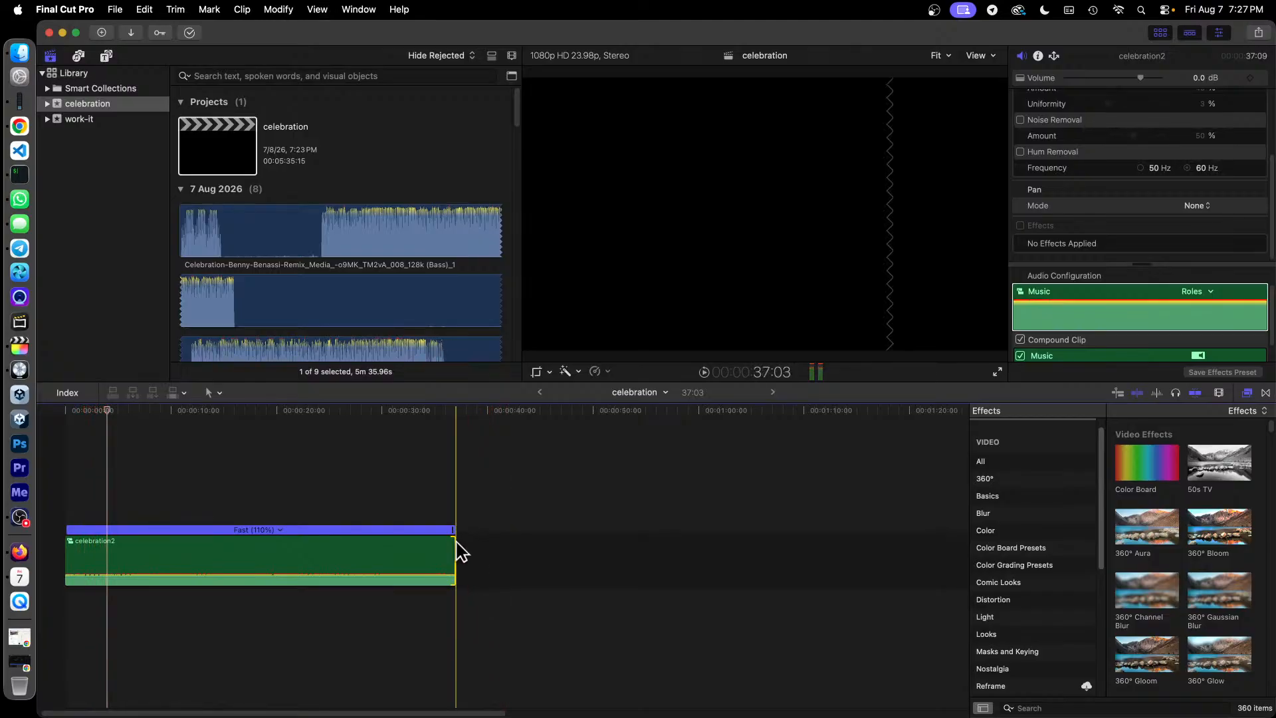
# Trim the end of celebration2 to 37:00 and play its last seconds through the loop point
pyautogui.moveTo(454, 550); pyautogui.dragTo(453, 550)
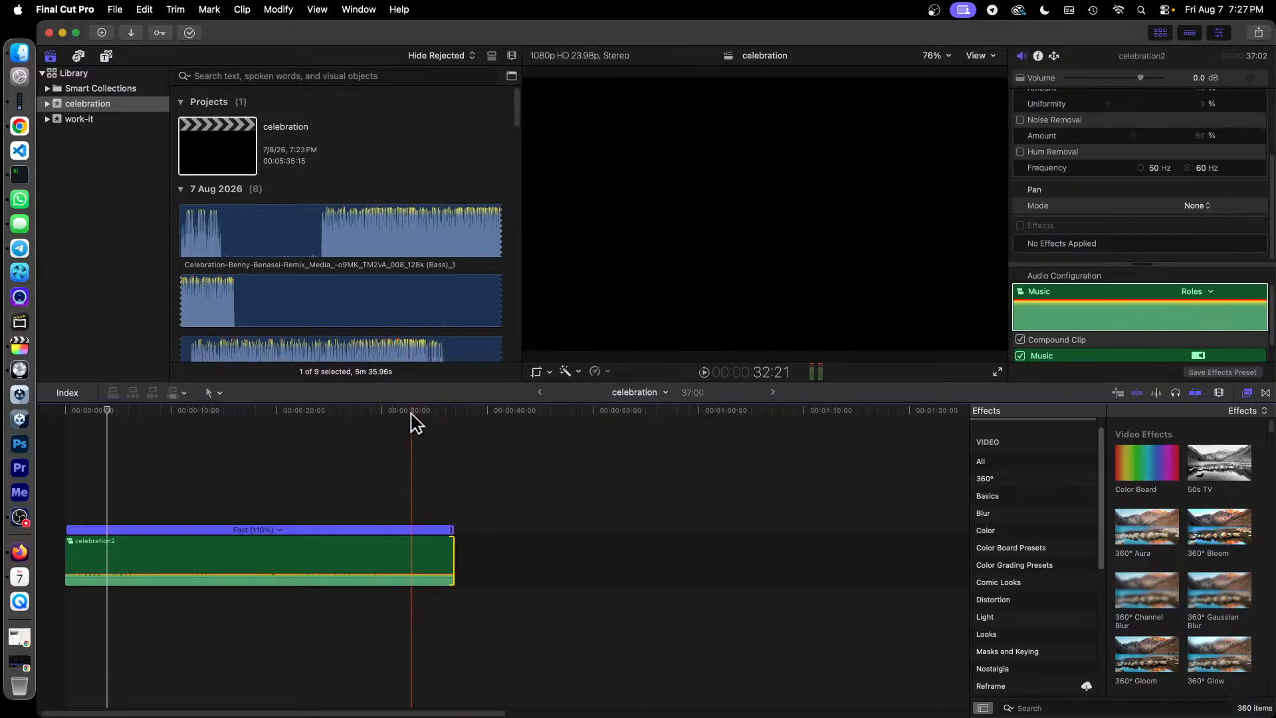
pyautogui.click(384, 411)
pyautogui.press('space')
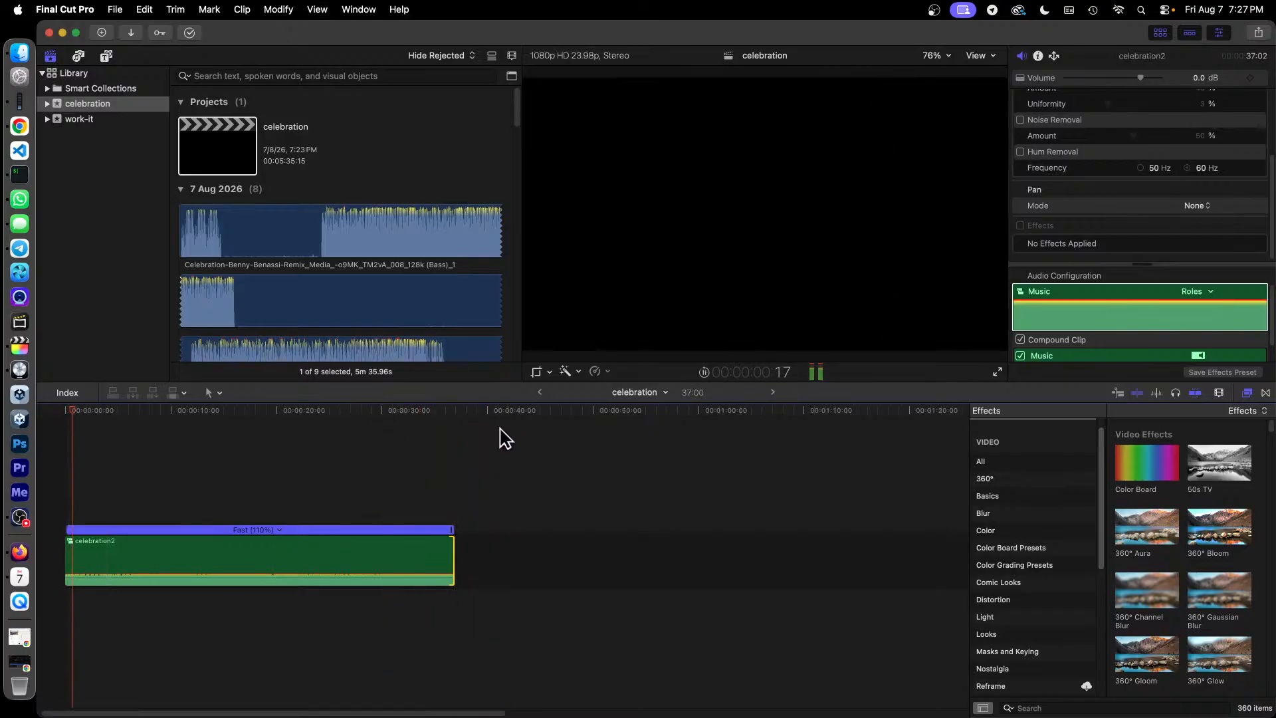
# Replay the ending of celebration2 from about 31 seconds several times to check how it loops into the beginning
pyautogui.click(399, 416)
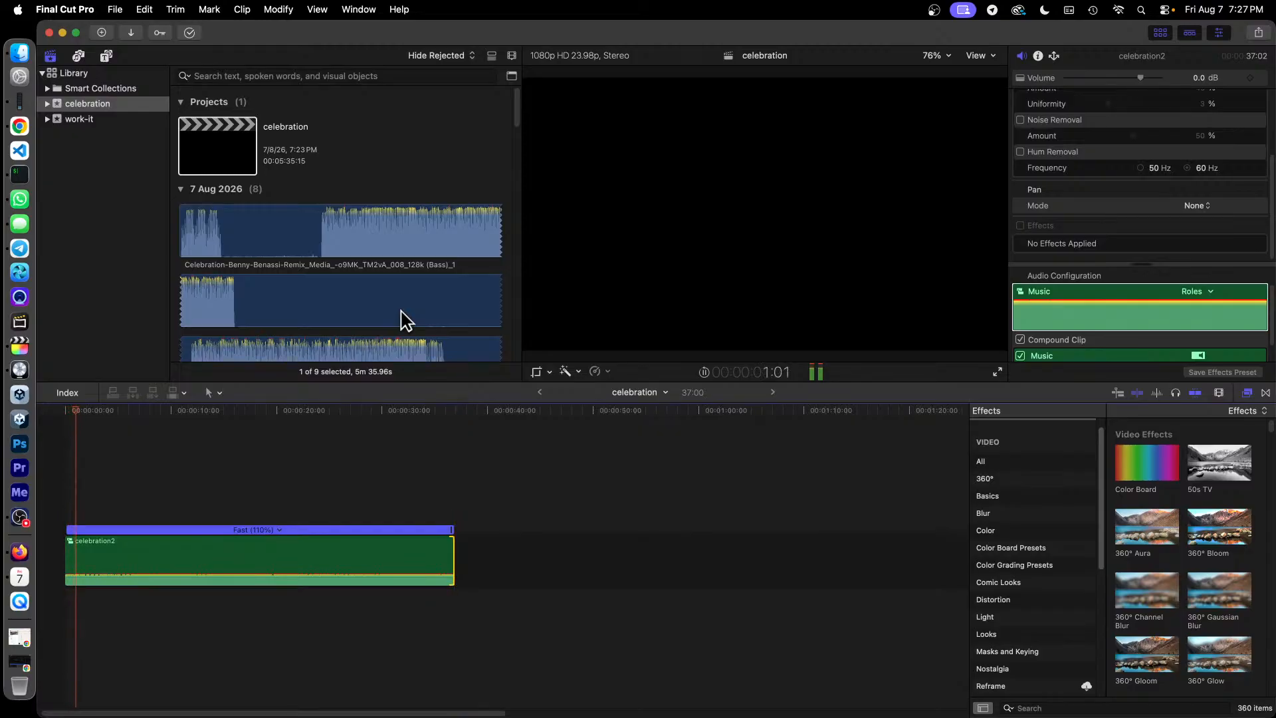
pyautogui.press('space')
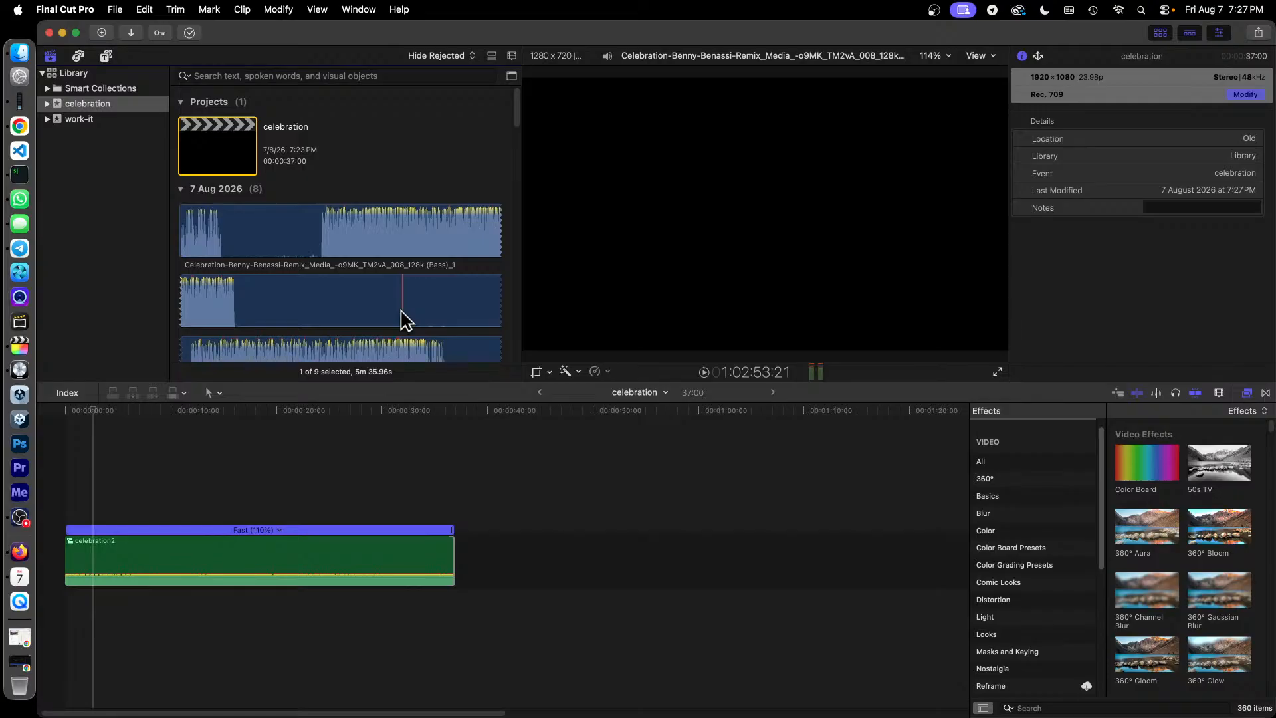
pyautogui.click(402, 410)
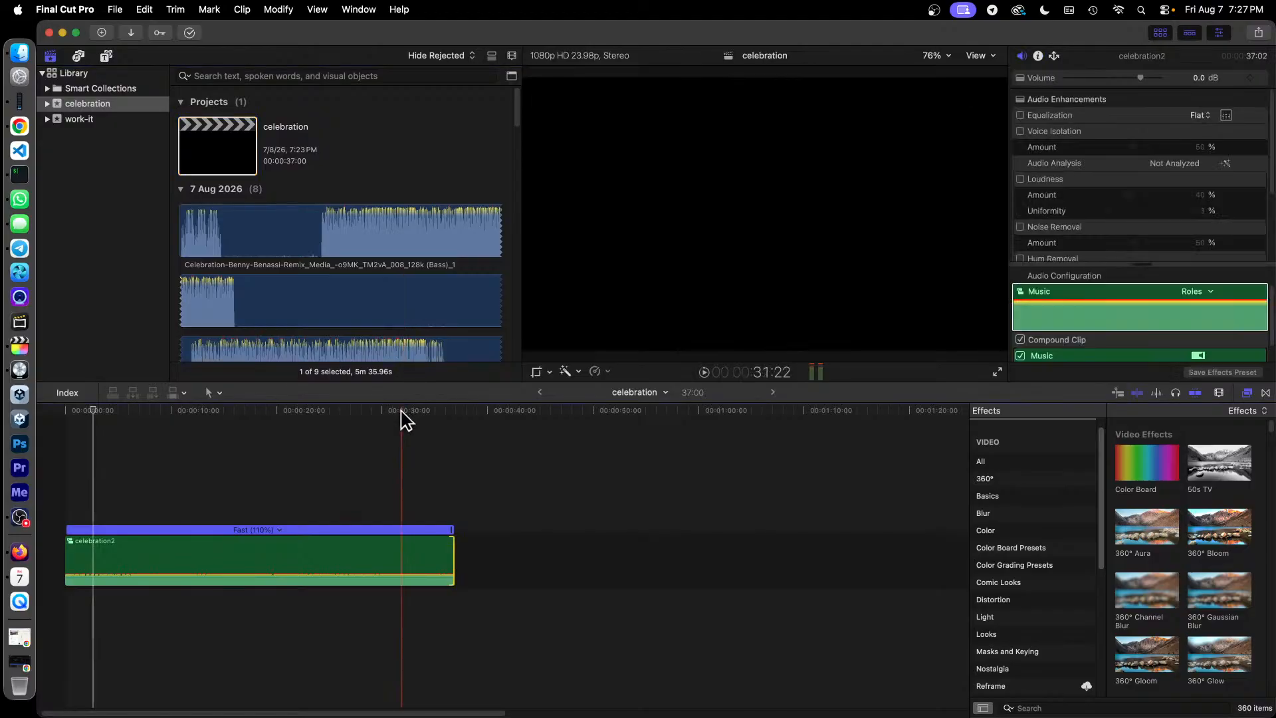
pyautogui.click(428, 273)
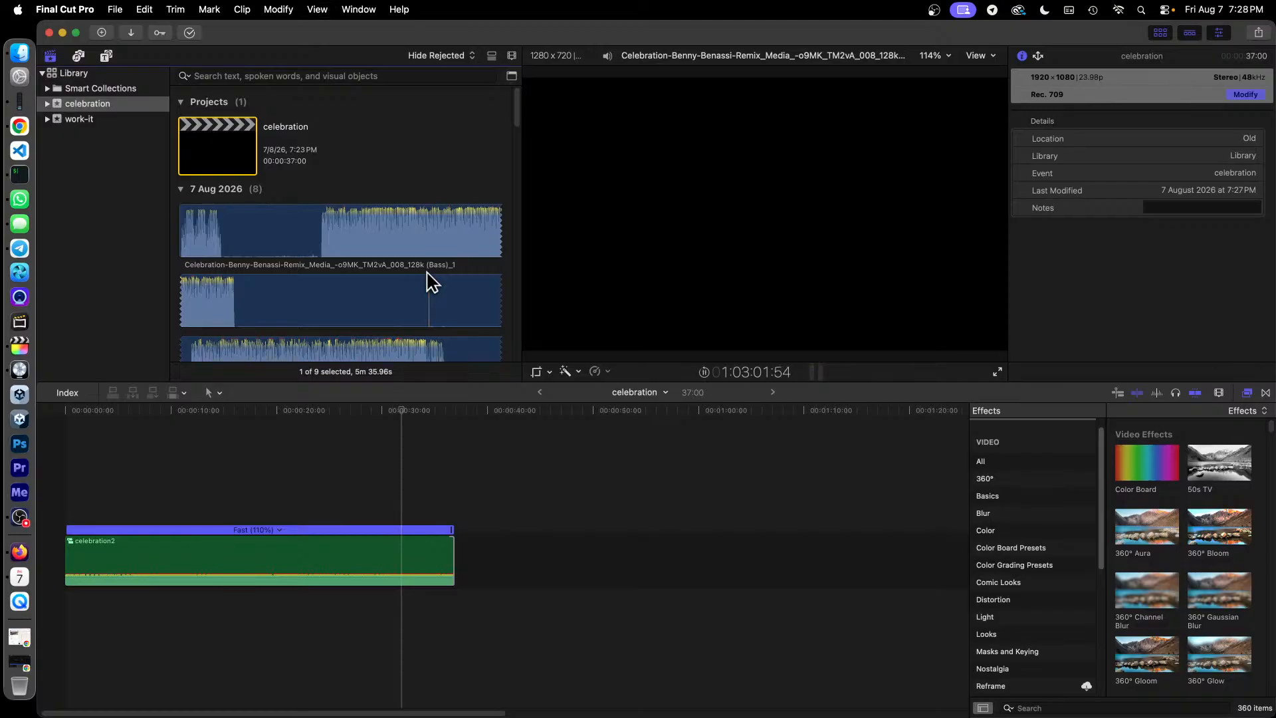
pyautogui.click(392, 415)
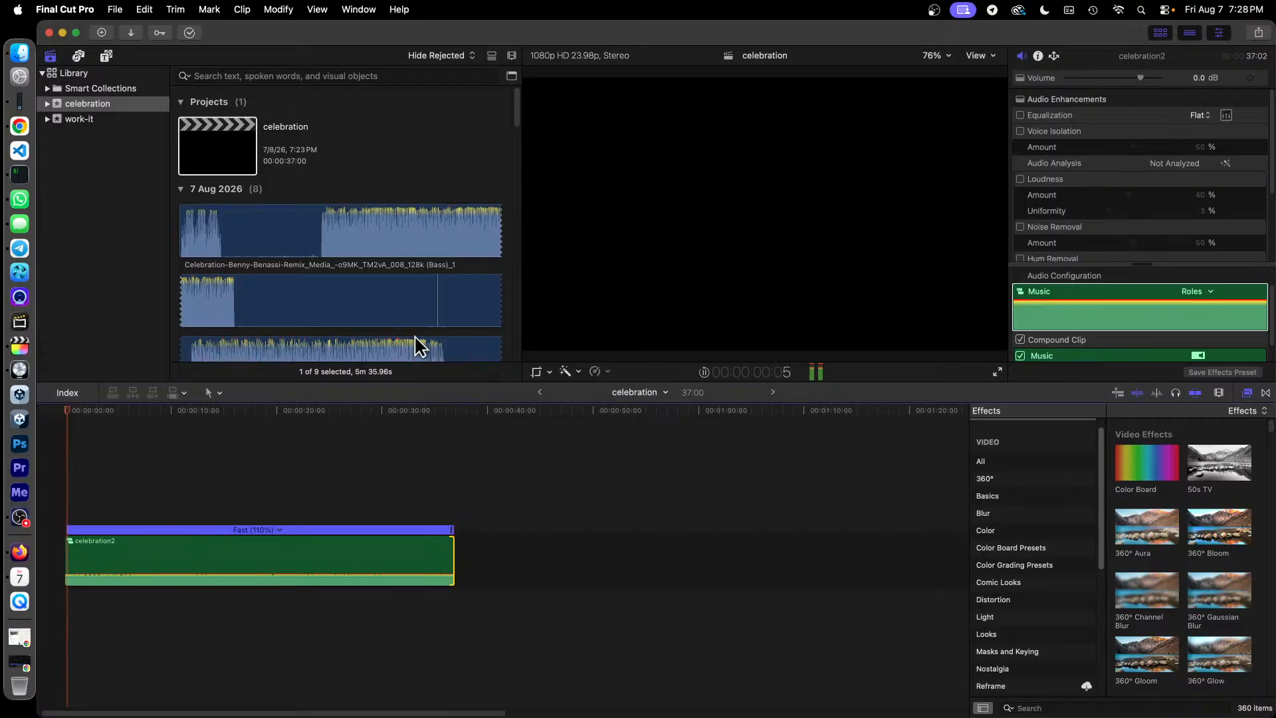
pyautogui.press('space')
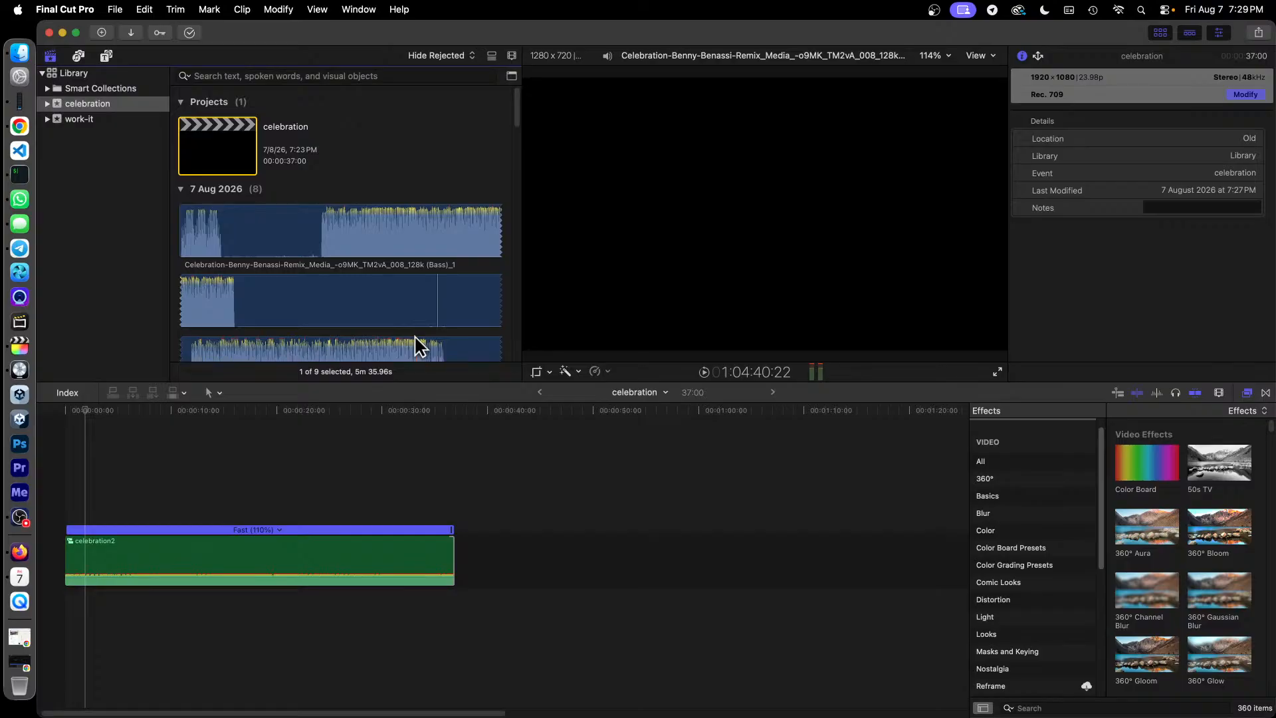
pyautogui.click(446, 397)
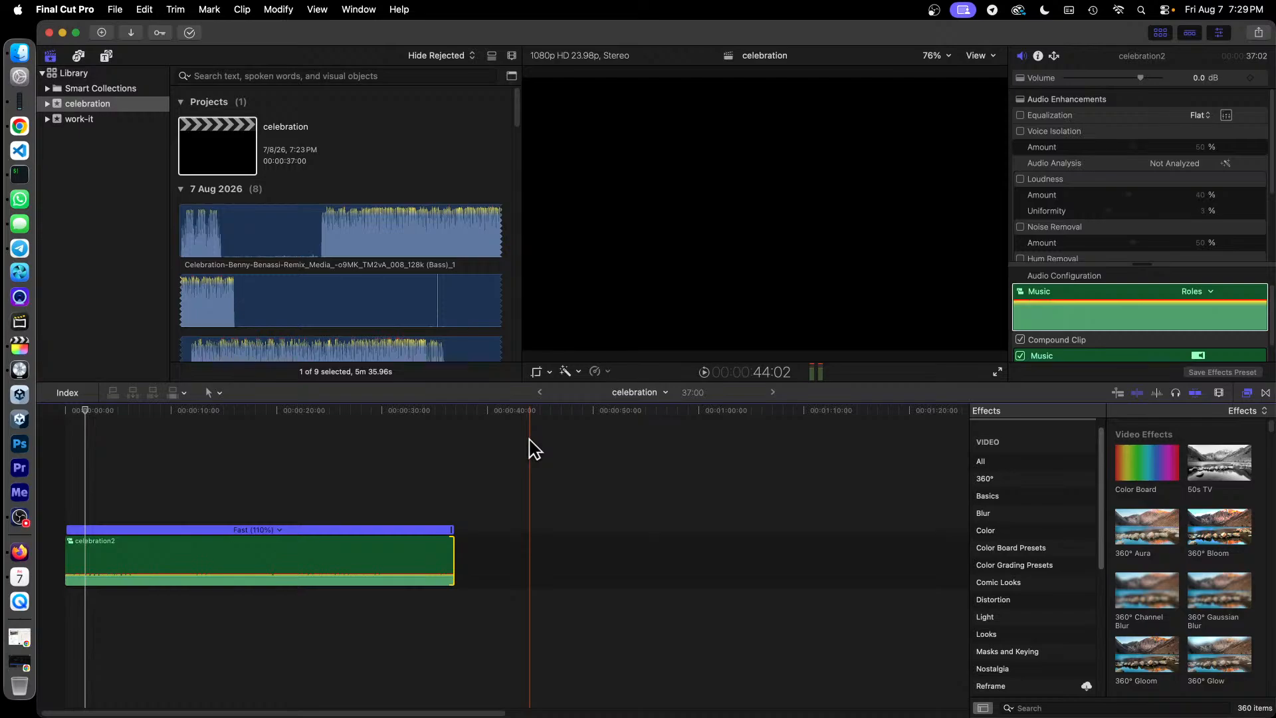
# Switch to Logic Pro and review the export options for saving tracks as audio files
pyautogui.click(20, 517)
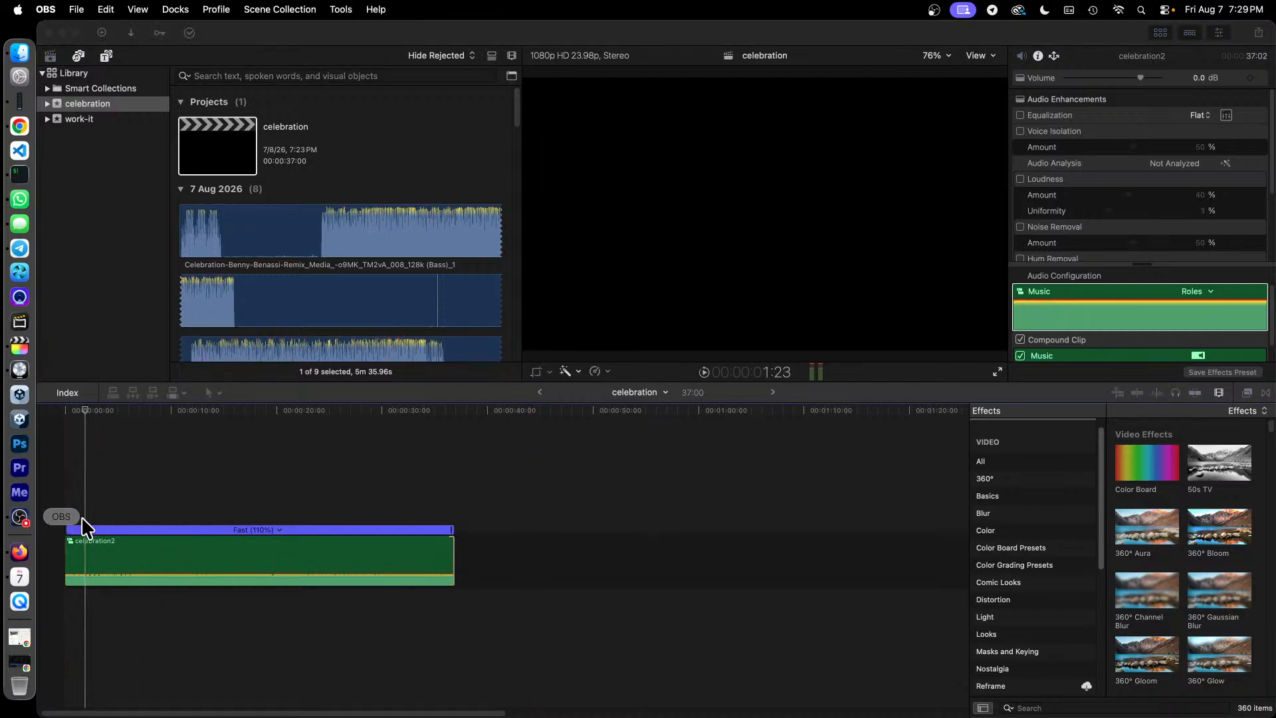
pyautogui.click(21, 372)
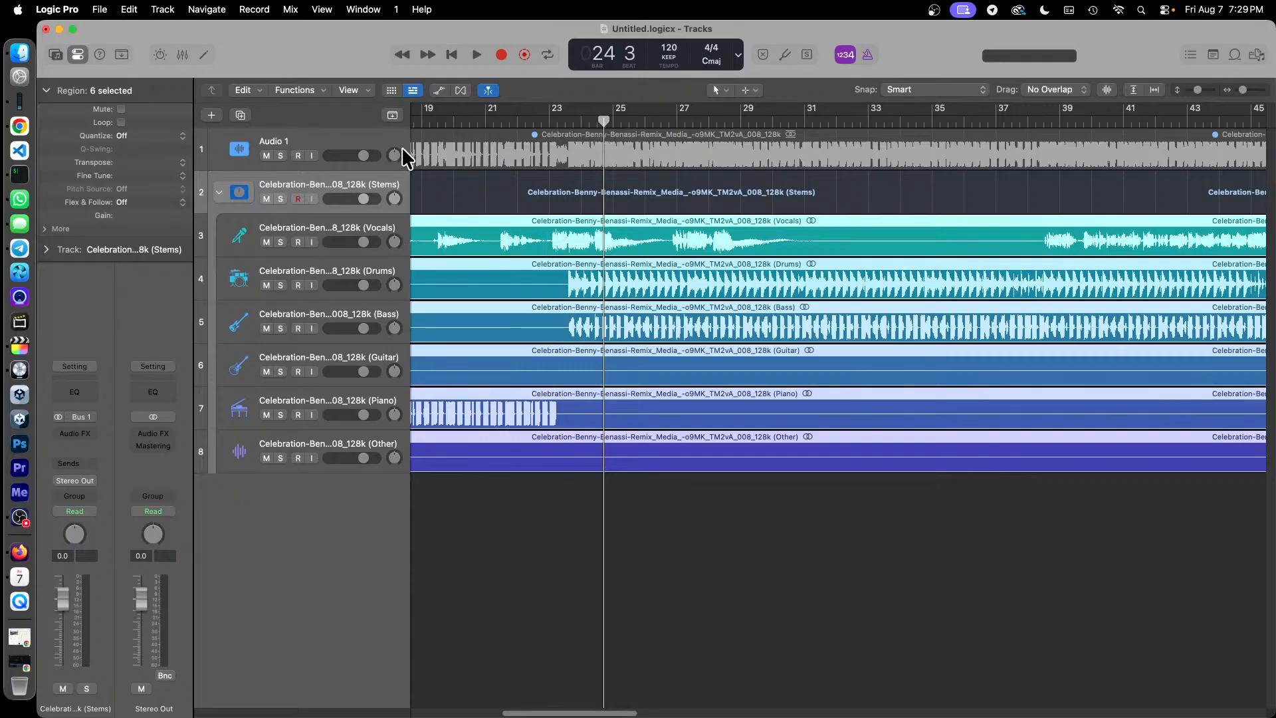
pyautogui.click(99, 9)
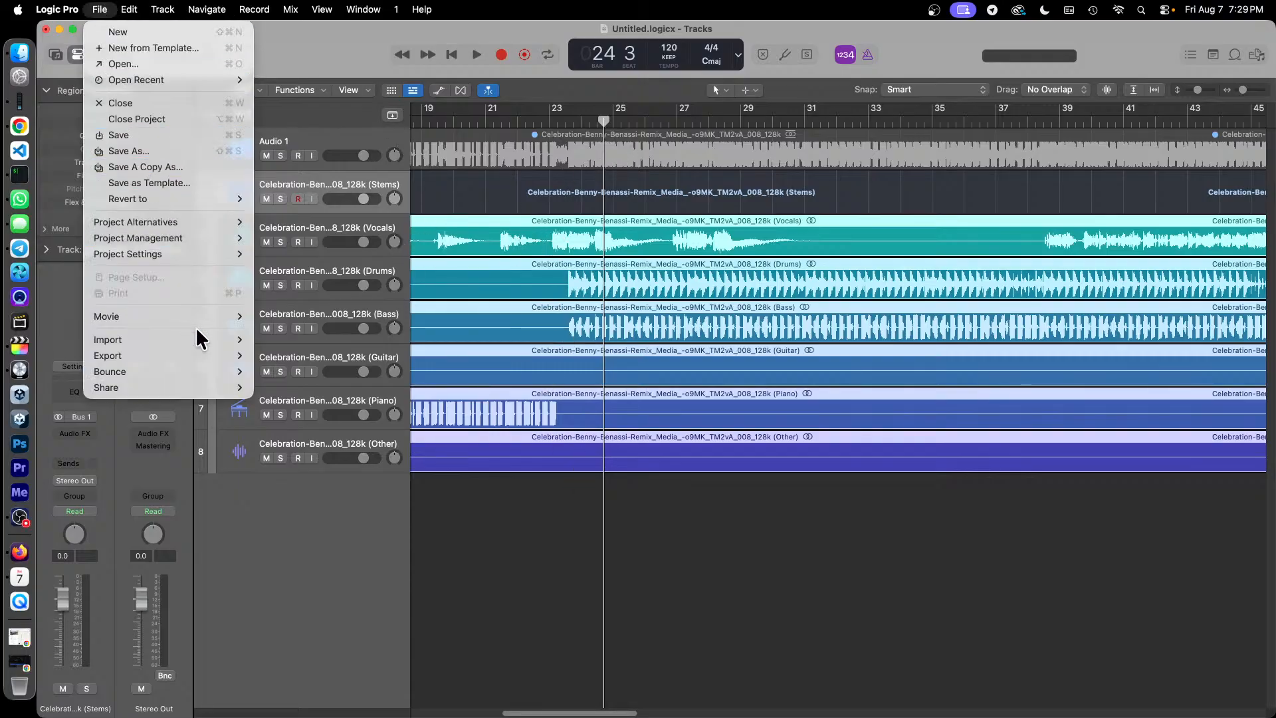
pyautogui.moveTo(206, 356)
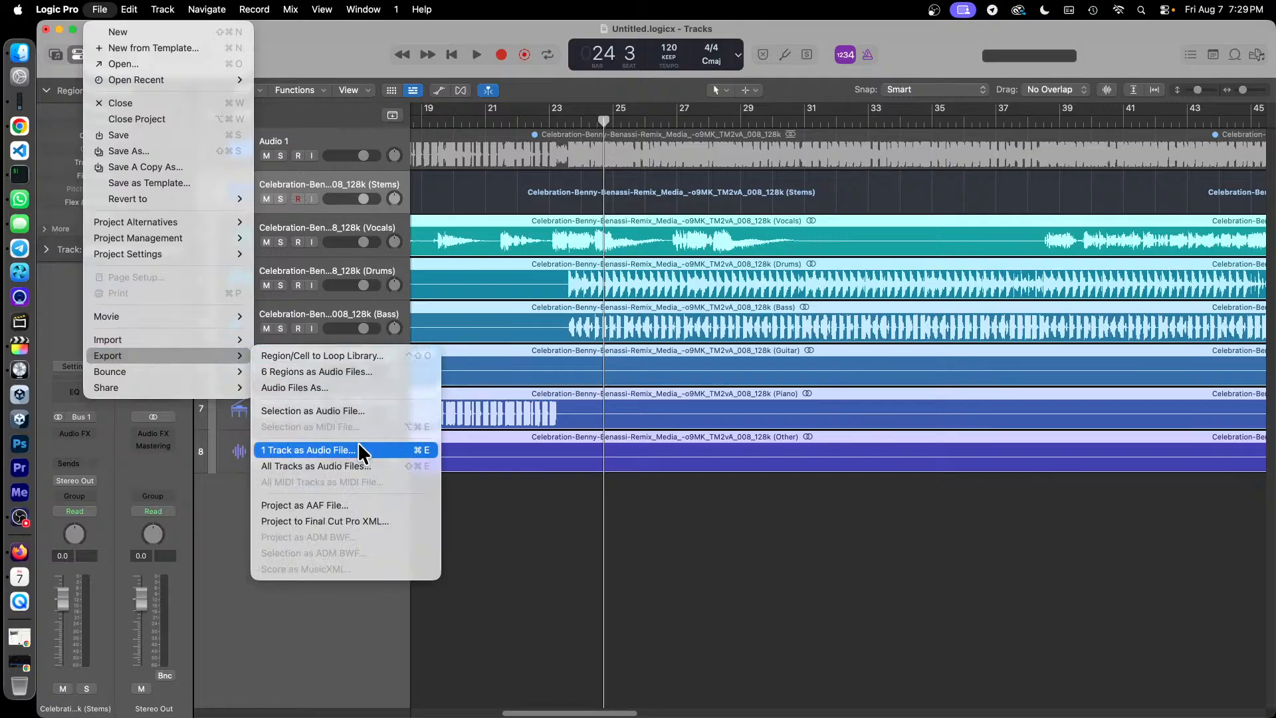
pyautogui.click(410, 36)
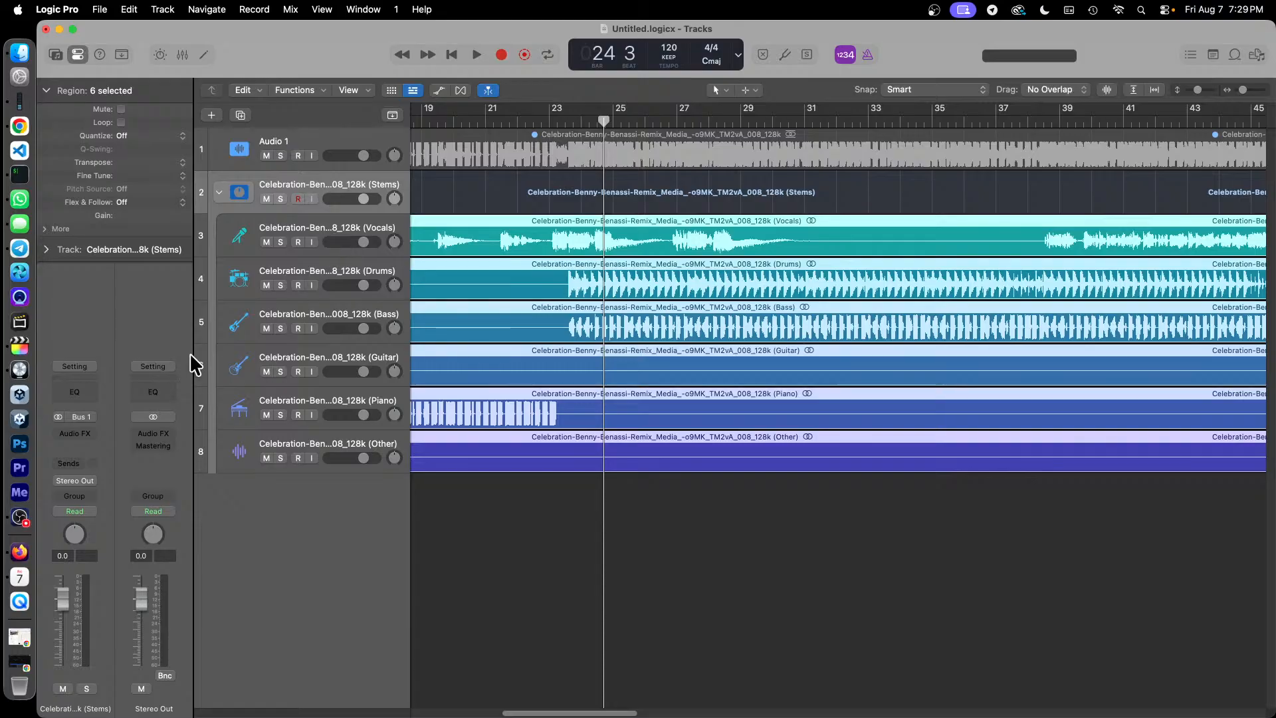
# Switch back to Final Cut Pro, show the browser clips in list view and look through the imported stems
pyautogui.click(19, 346)
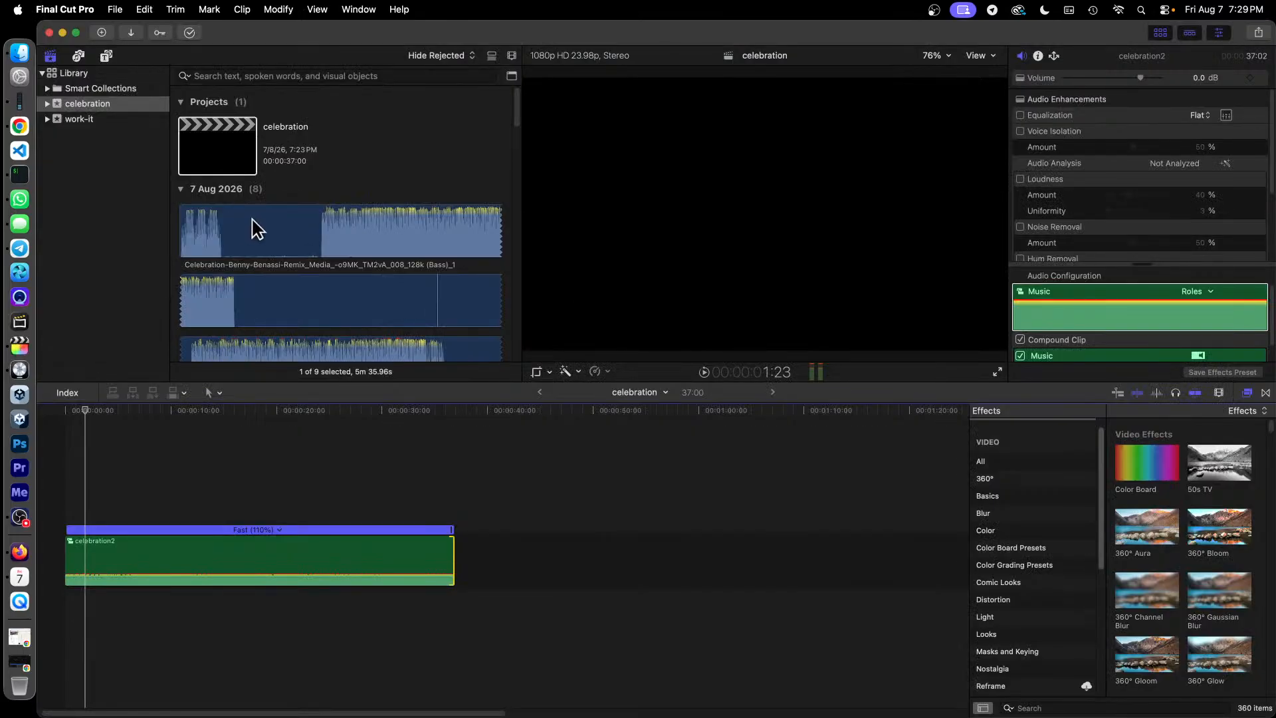
pyautogui.click(492, 57)
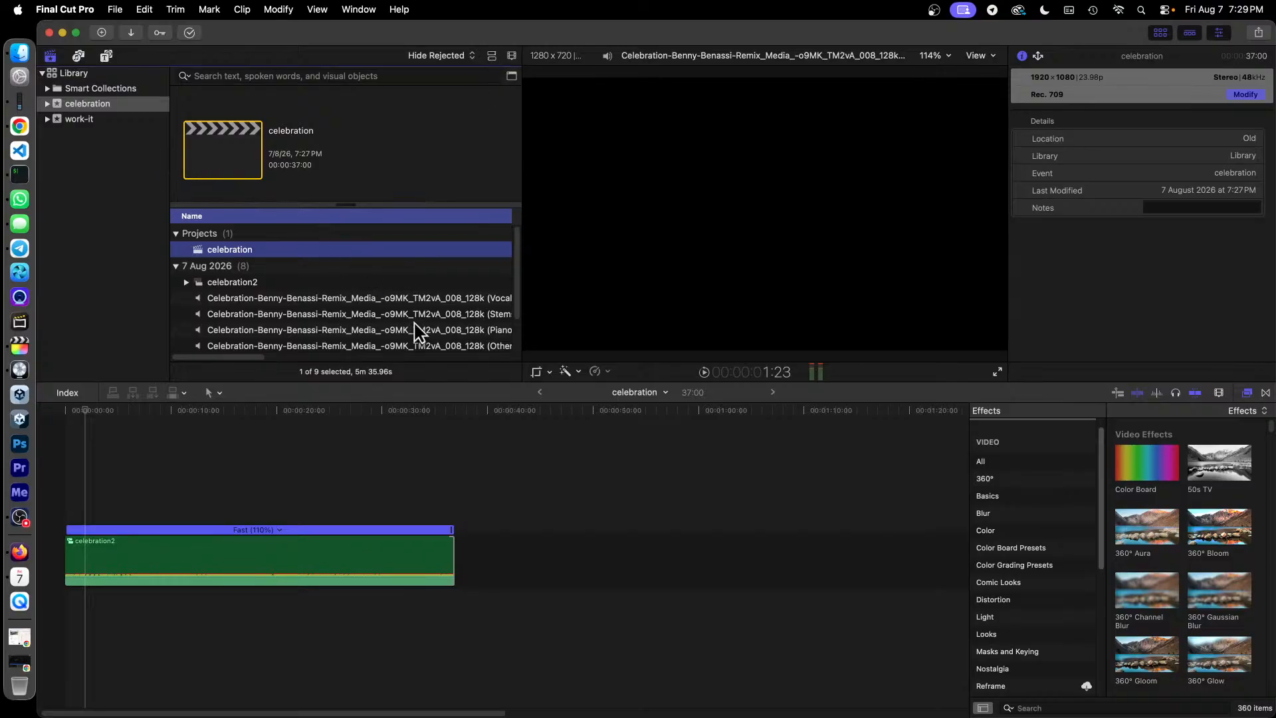
pyautogui.scroll(-3, 409, 322)
pyautogui.scroll(3, 402, 322)
# Open the celebration2 compound clip and examine the Stems clip's Beat Detection settings and the individual stem tracks
pyautogui.click(293, 559)
pyautogui.doubleClick(288, 556)
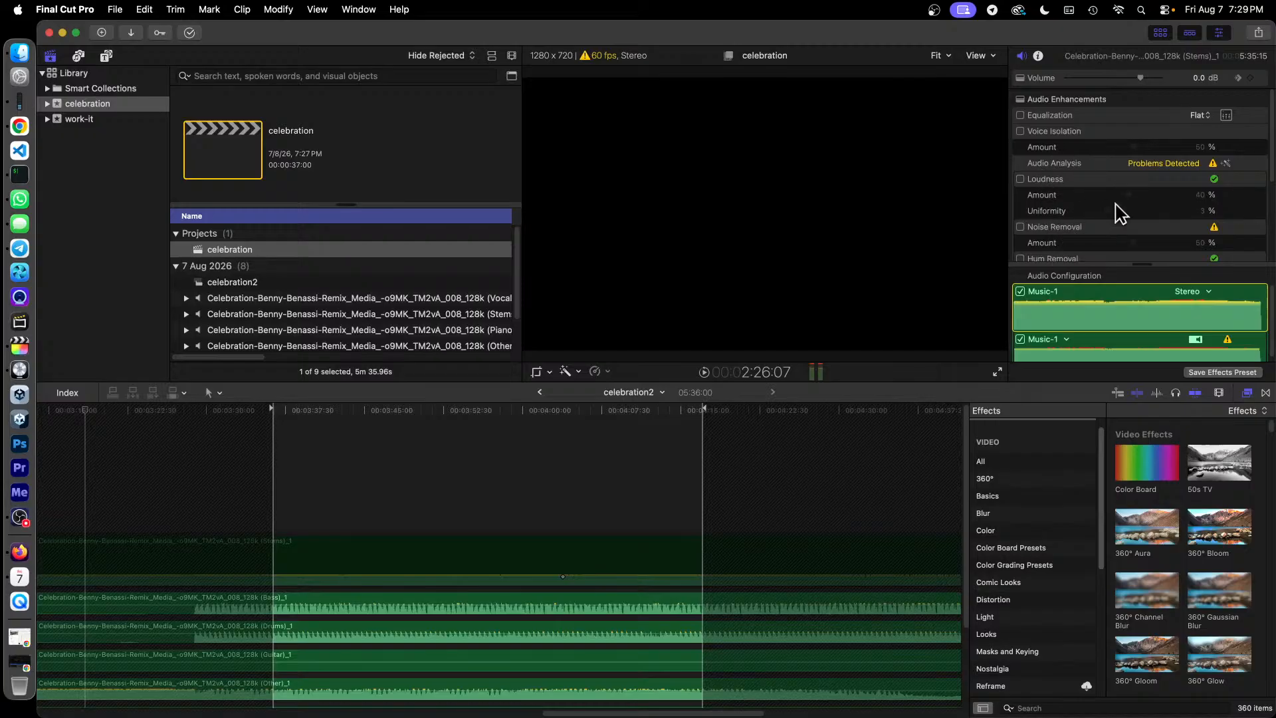
pyautogui.scroll(-4, 1113, 209)
pyautogui.scroll(-2, 1113, 209)
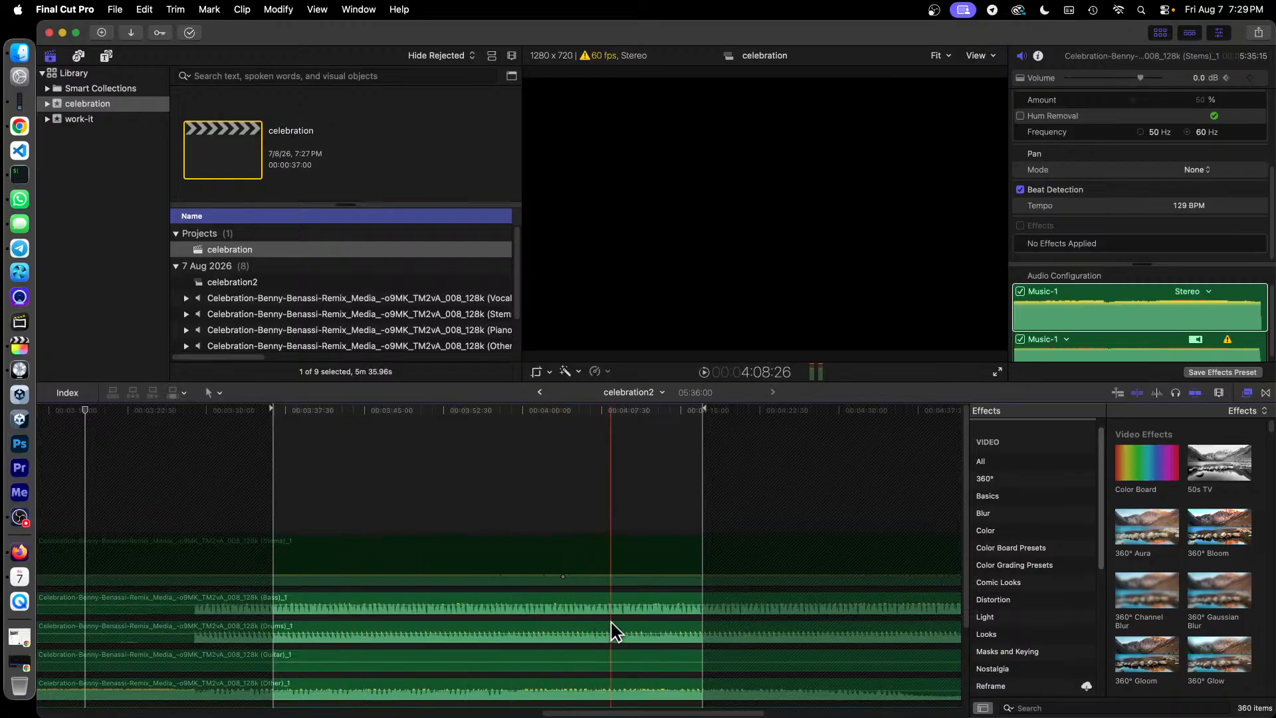
pyautogui.scroll(-3, 491, 634)
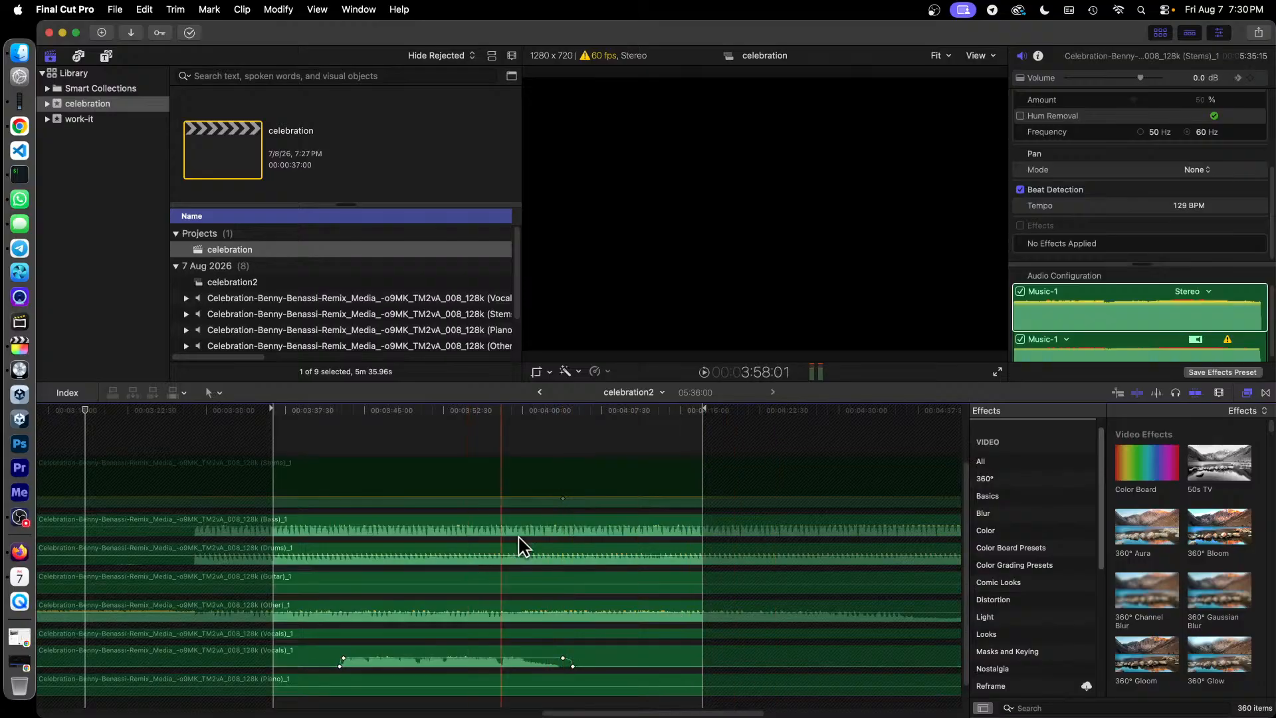
pyautogui.click(452, 711)
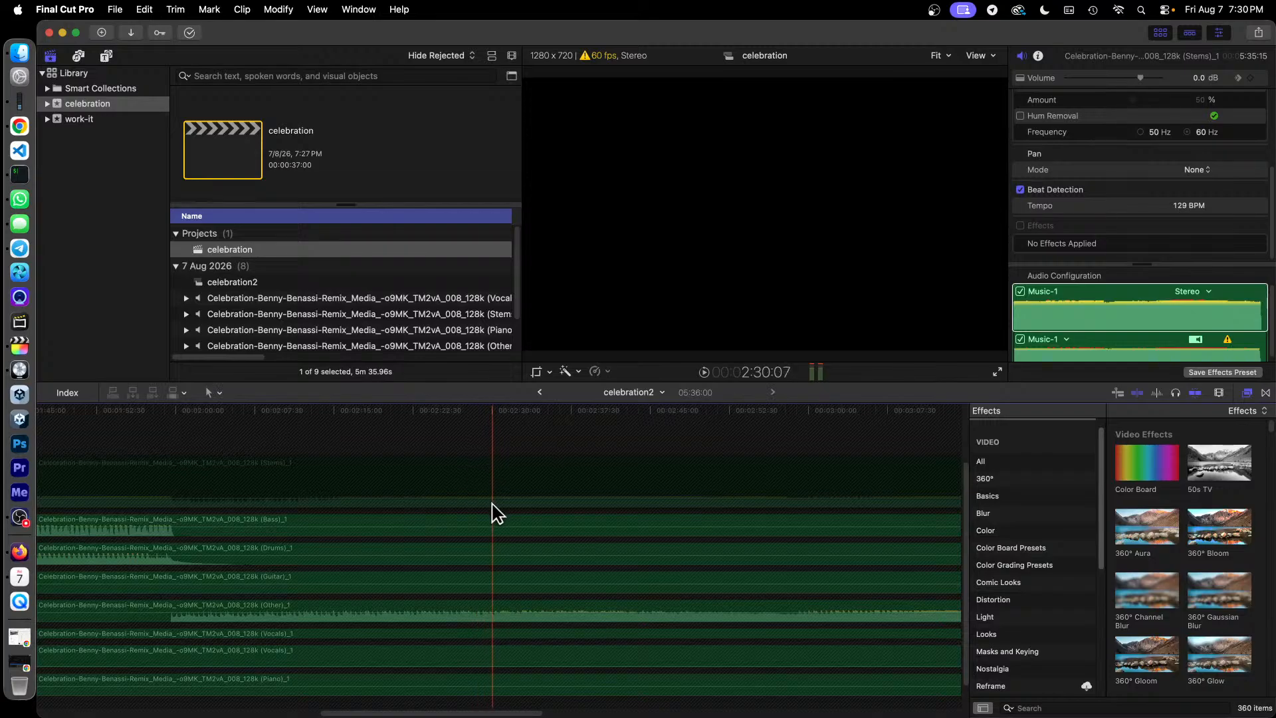
# Select all stem clips inside celebration2, review the options for grouping them as a compound clip, and return to the celebration project
pyautogui.press('super+a')
pyautogui.rightClick(566, 478)
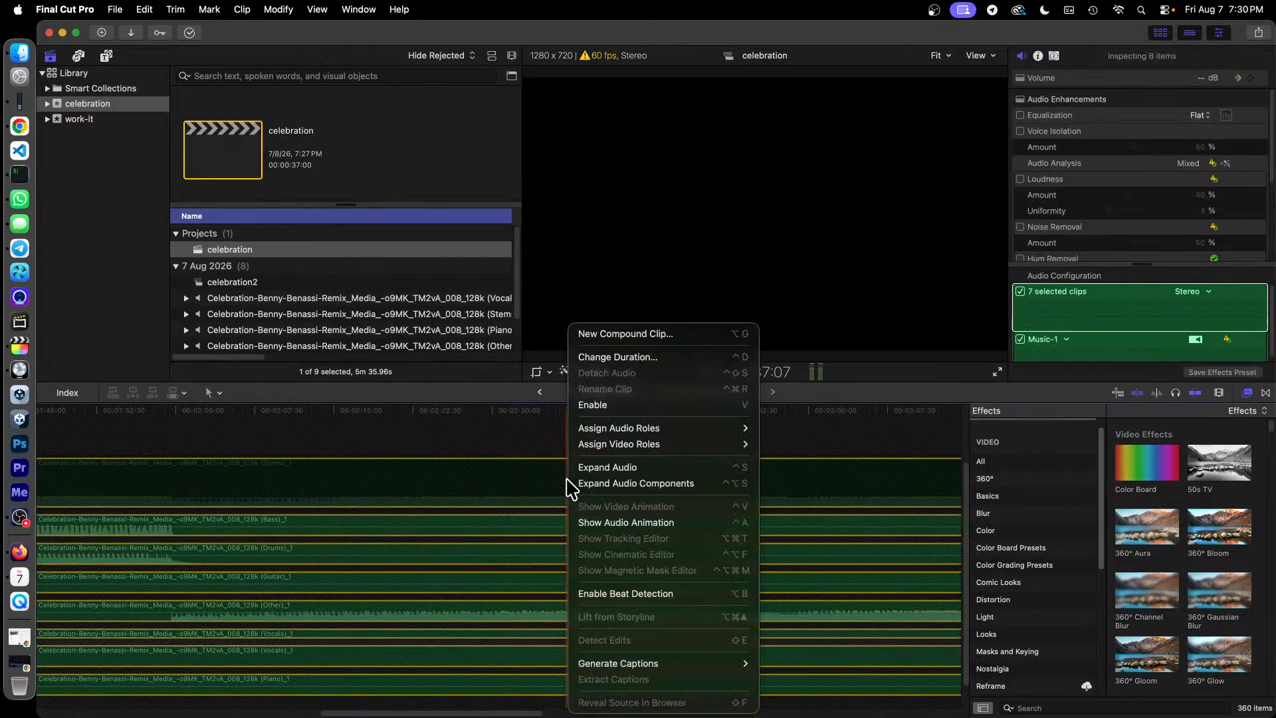
pyautogui.click(433, 401)
pyautogui.click(539, 392)
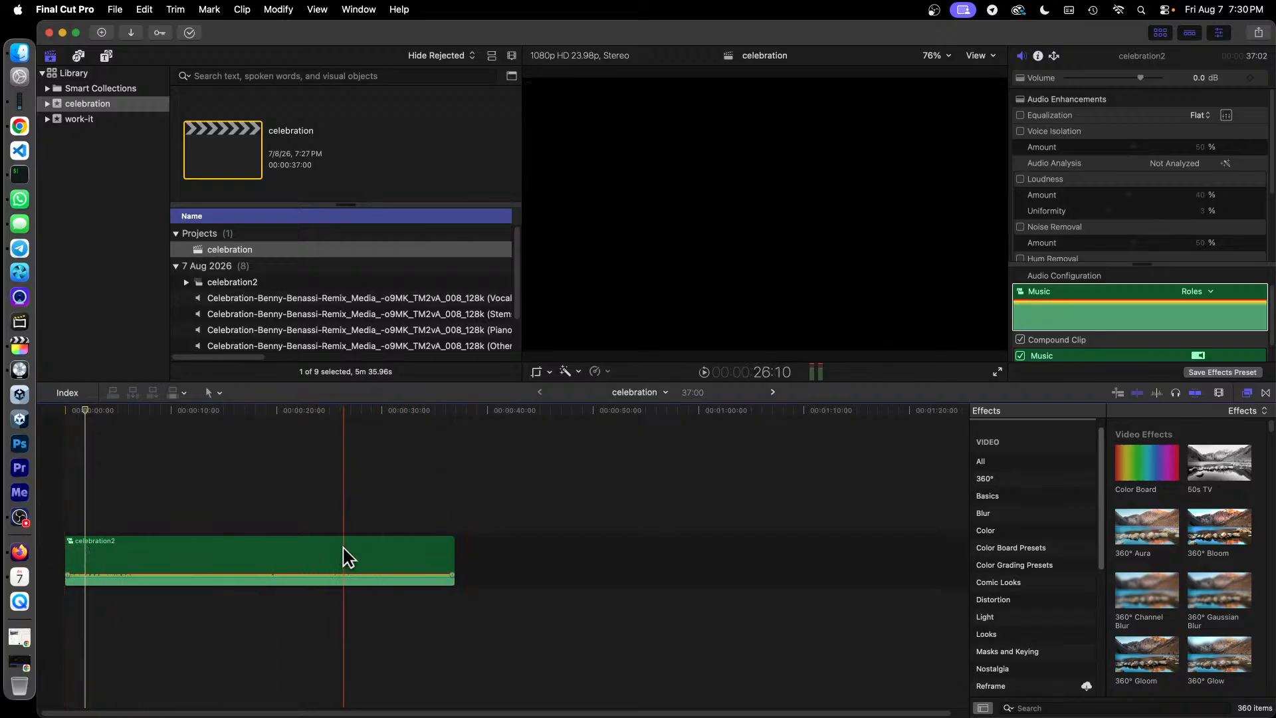
# Select the celebration2 compound clip and review its custom speed settings, including rate, duration and ripple
pyautogui.click(369, 554)
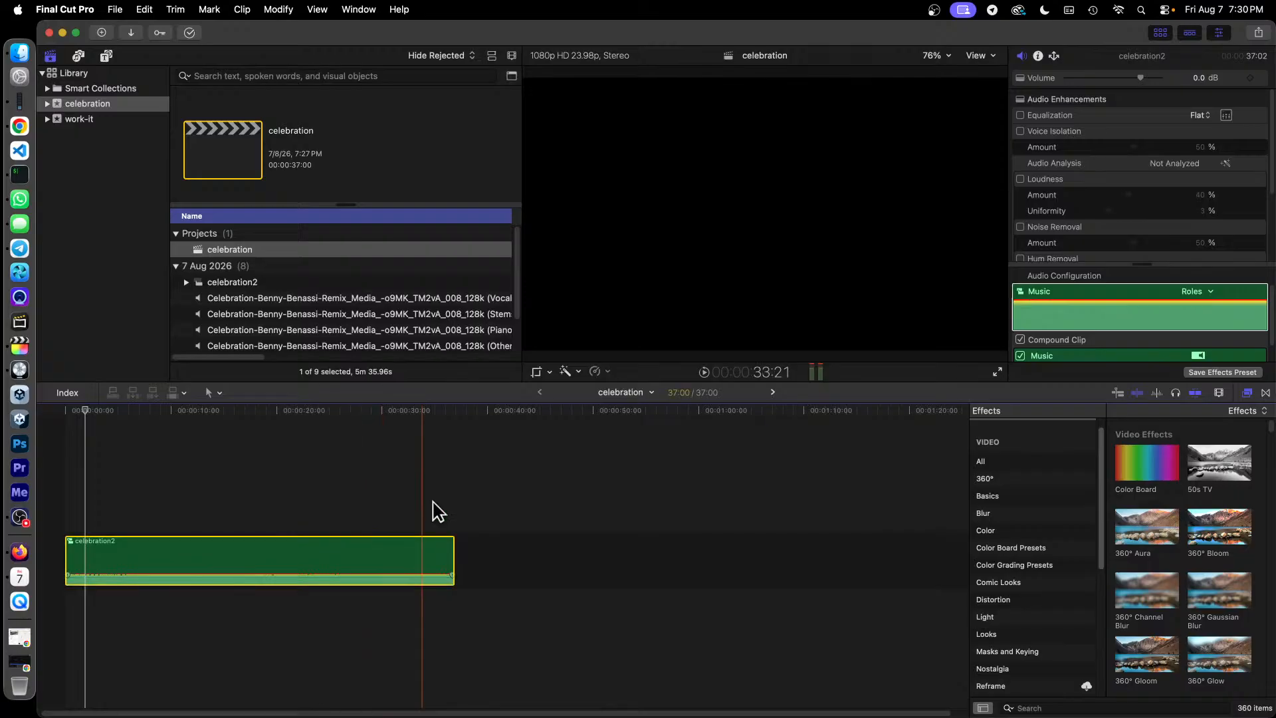
pyautogui.click(609, 381)
pyautogui.click(608, 374)
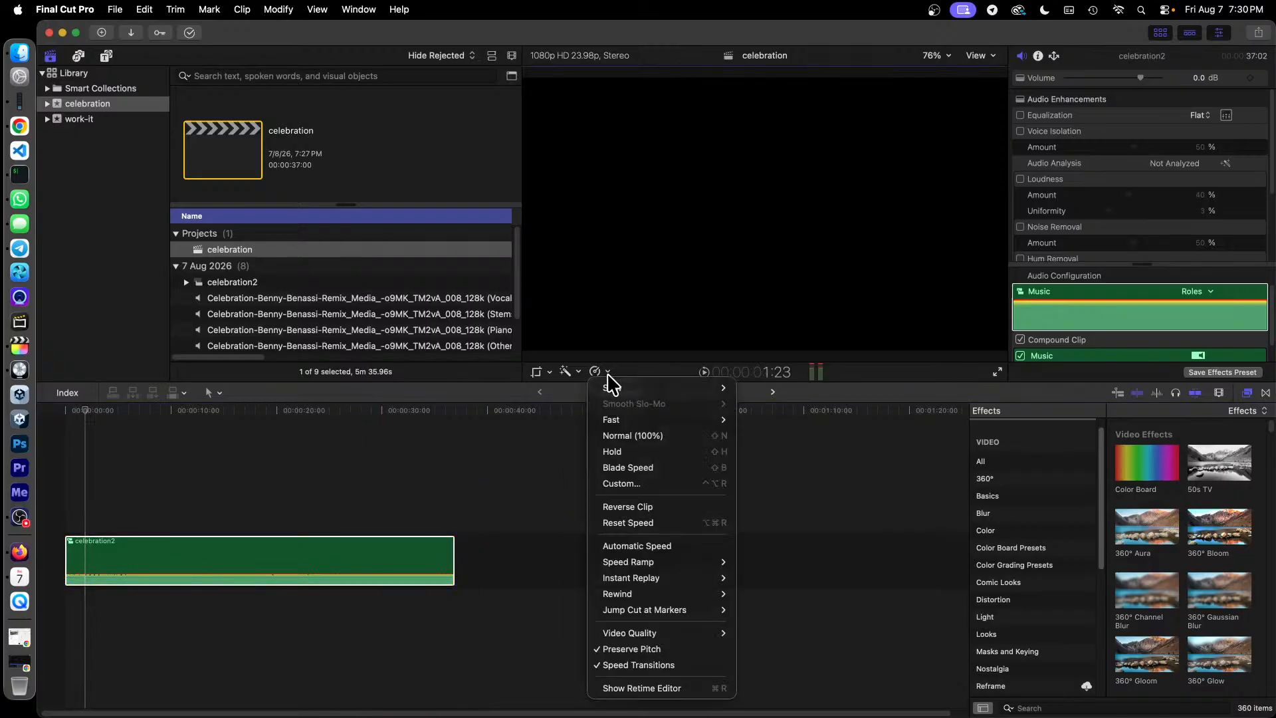
pyautogui.click(644, 487)
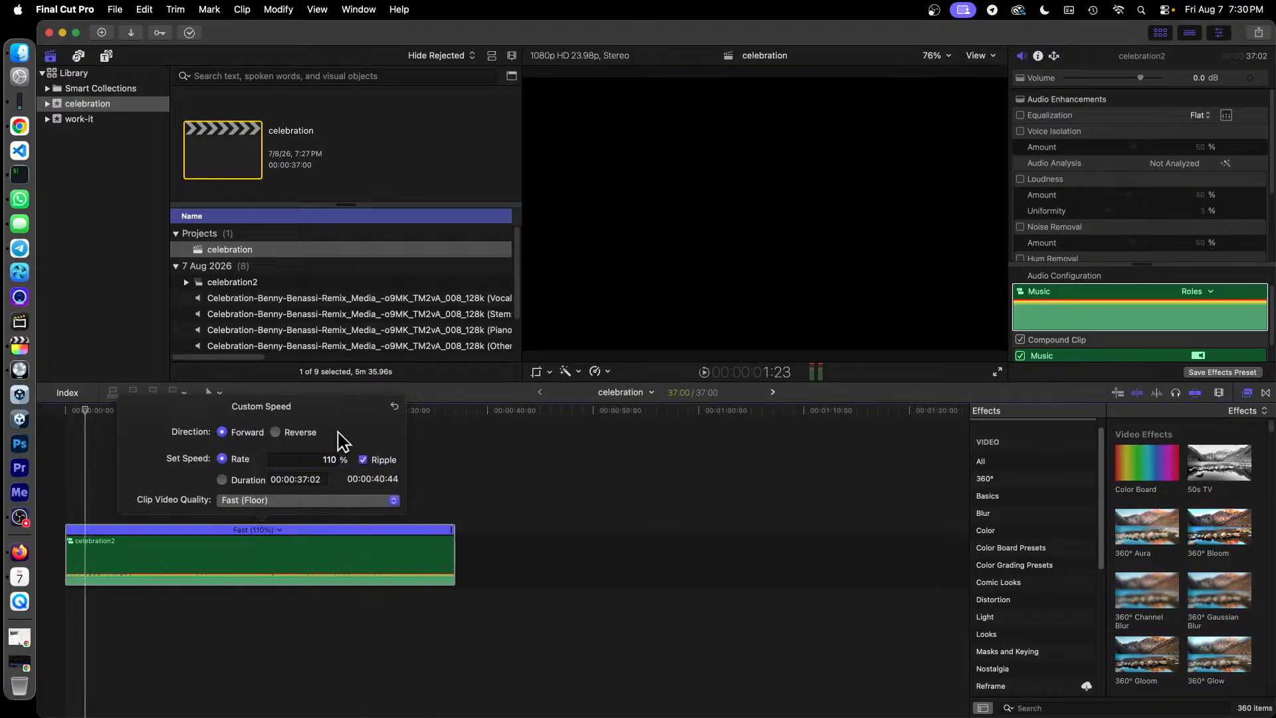
pyautogui.click(559, 480)
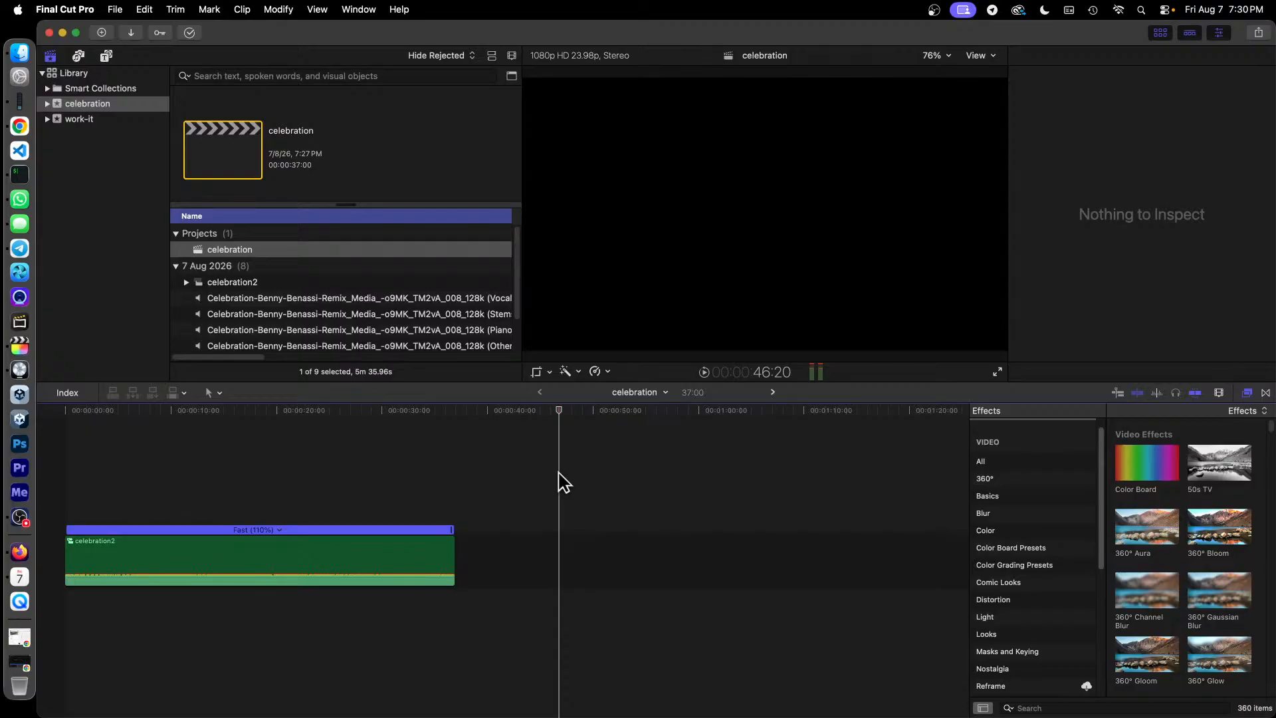
pyautogui.click(20, 517)
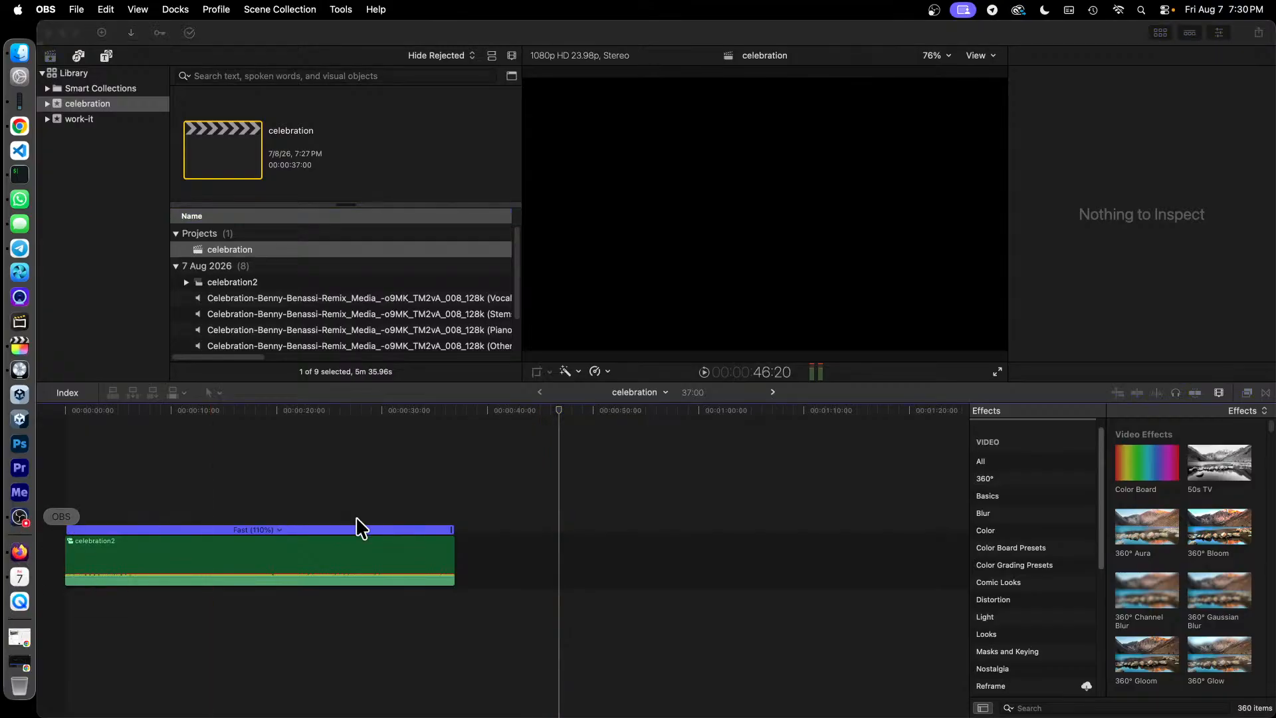